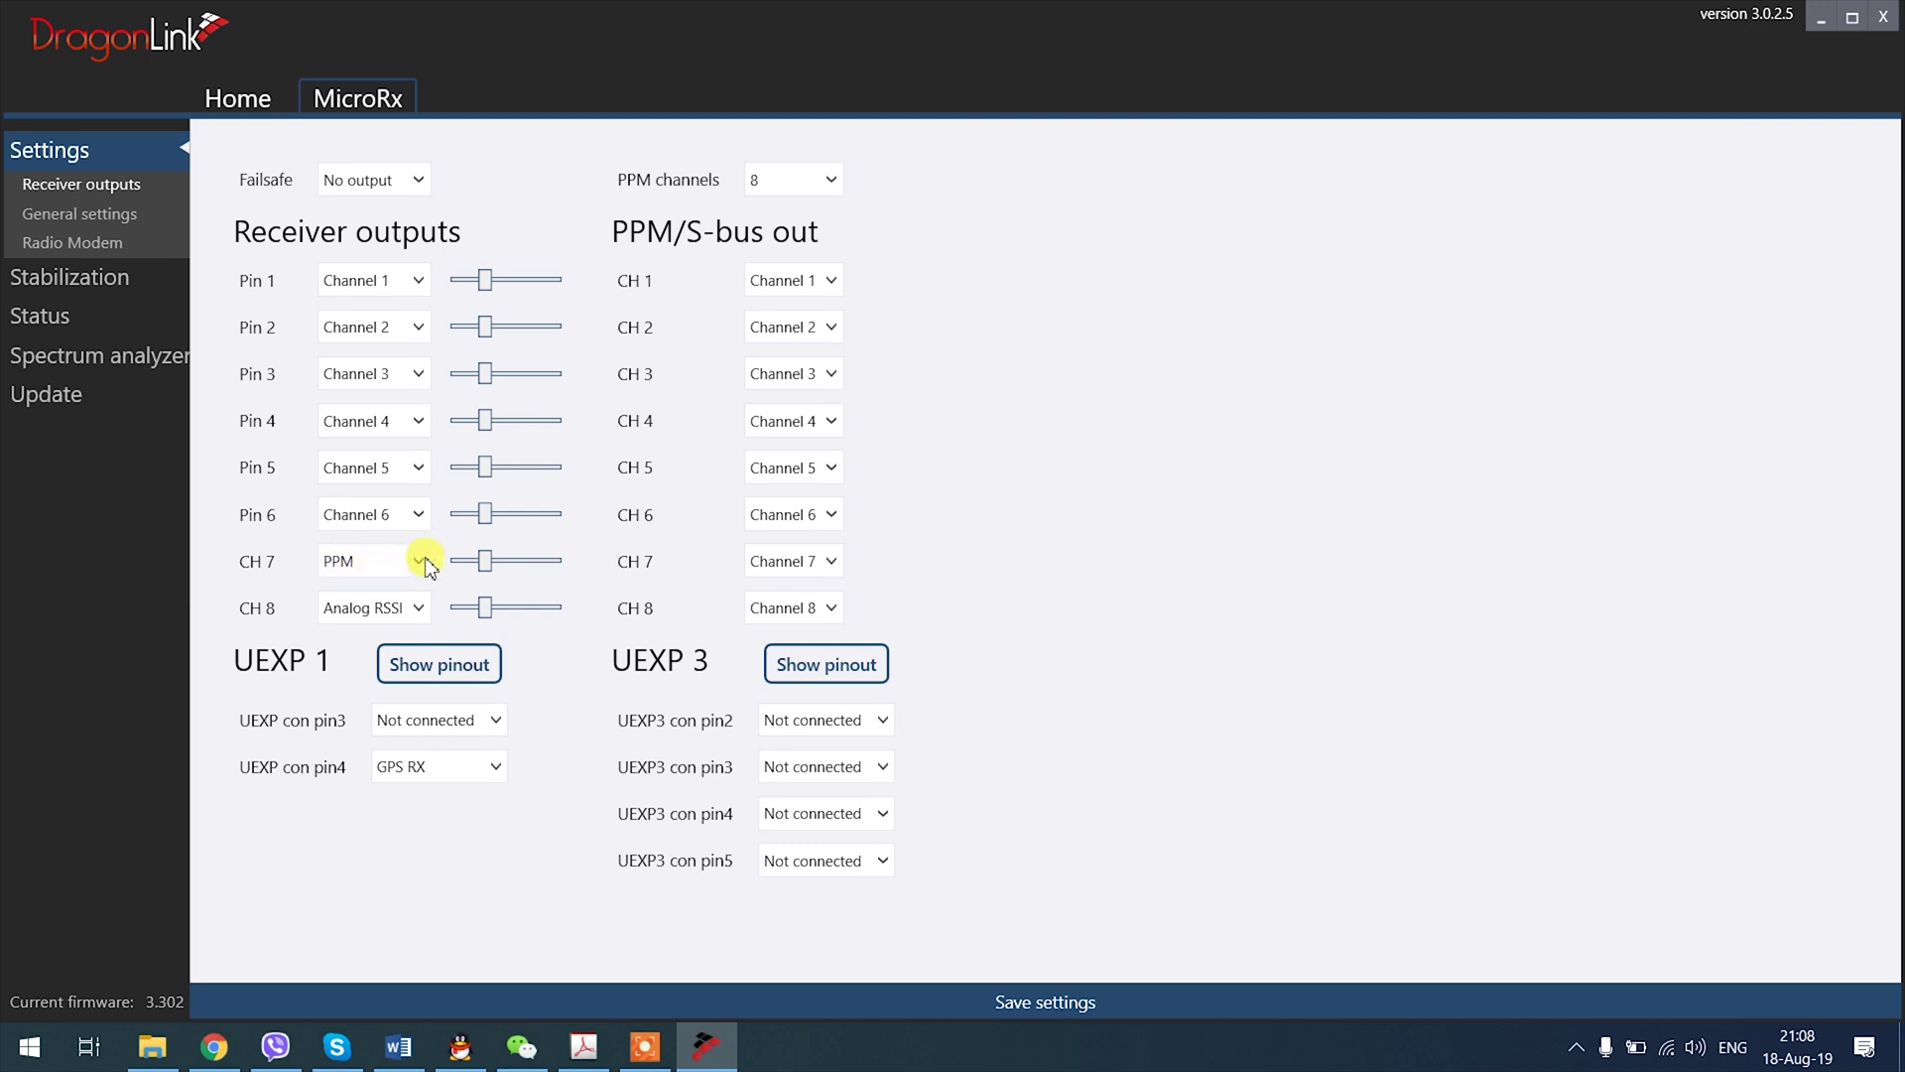
Preview the CH 7 output choices, then SERIAL4_BAUD 38, SERIAL4_PROTOCOL 2 and the SR1 rates
{"action": "left_click", "coordinate": [421, 561]}
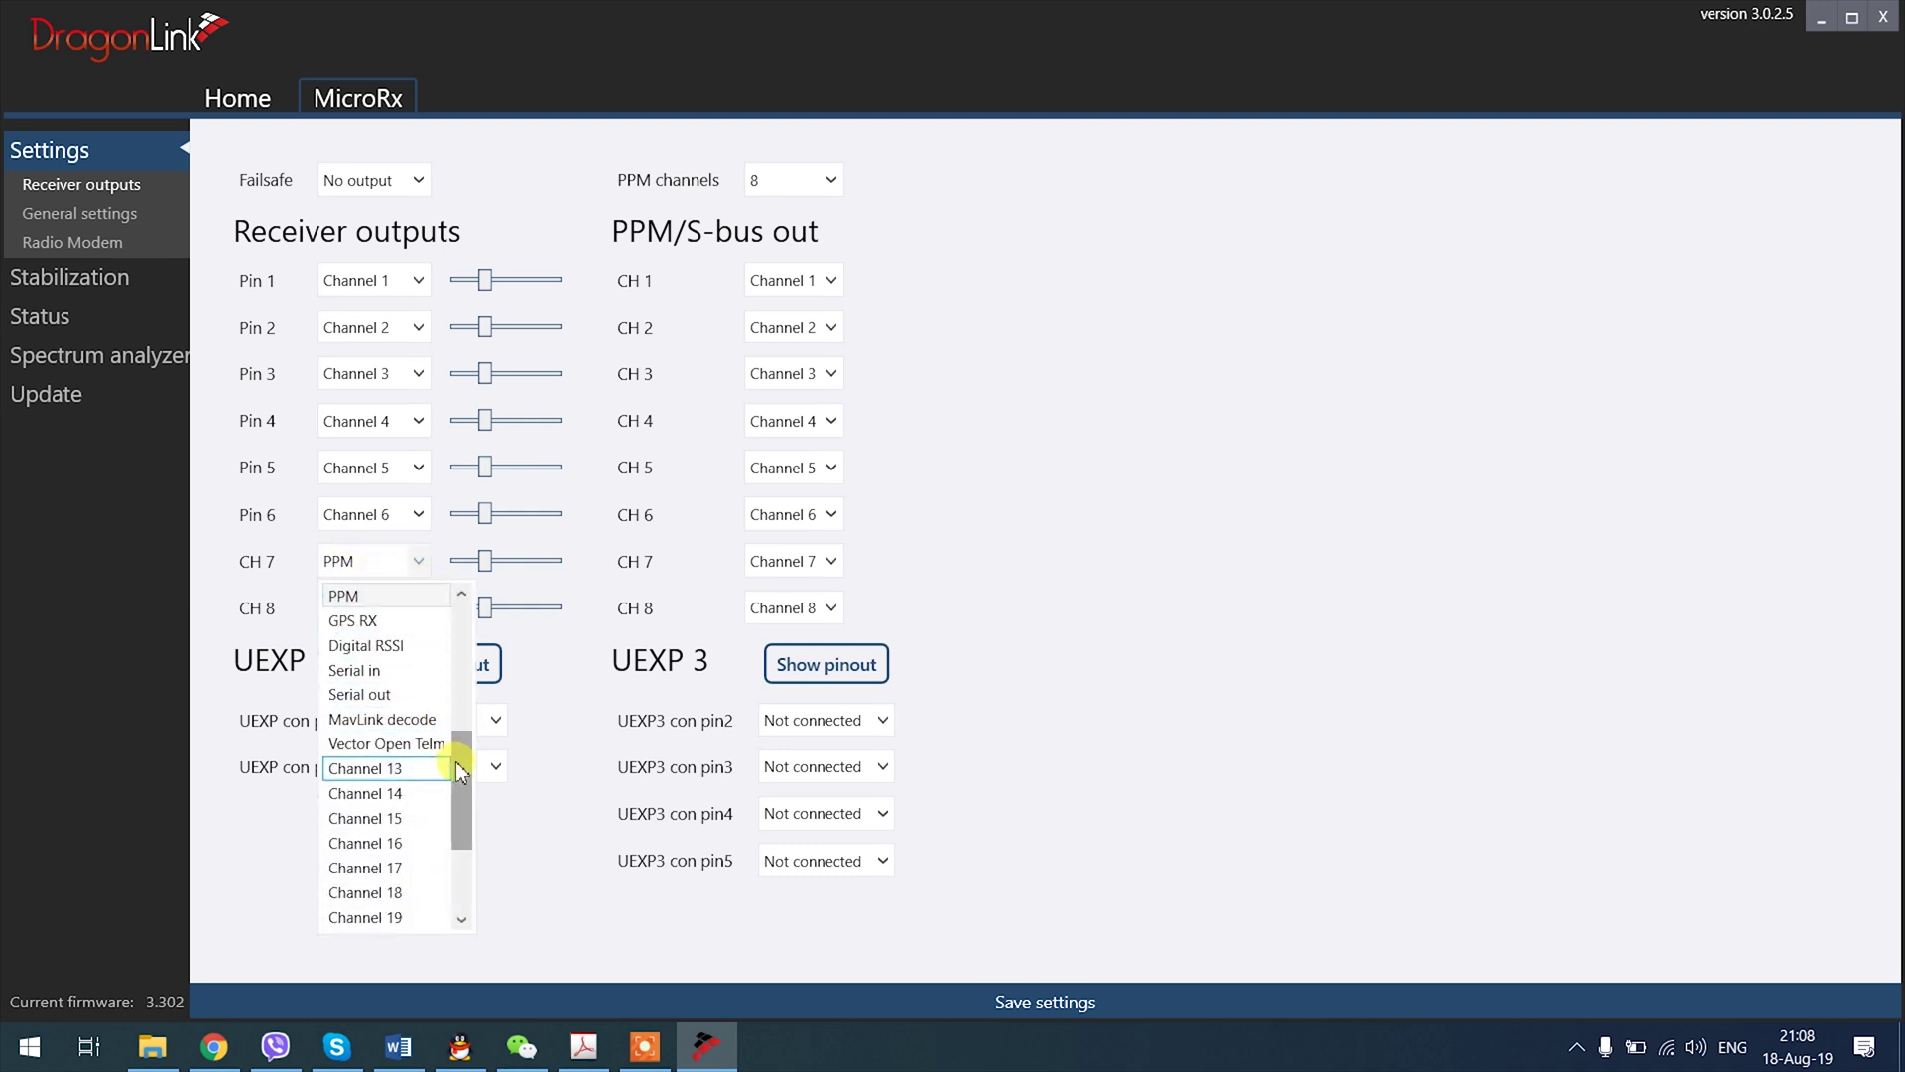
{"action": "scroll", "coordinate": [460, 743], "scroll_direction": "up", "scroll_amount": 1}
{"action": "scroll", "coordinate": [459, 743], "scroll_direction": "up", "scroll_amount": 2}
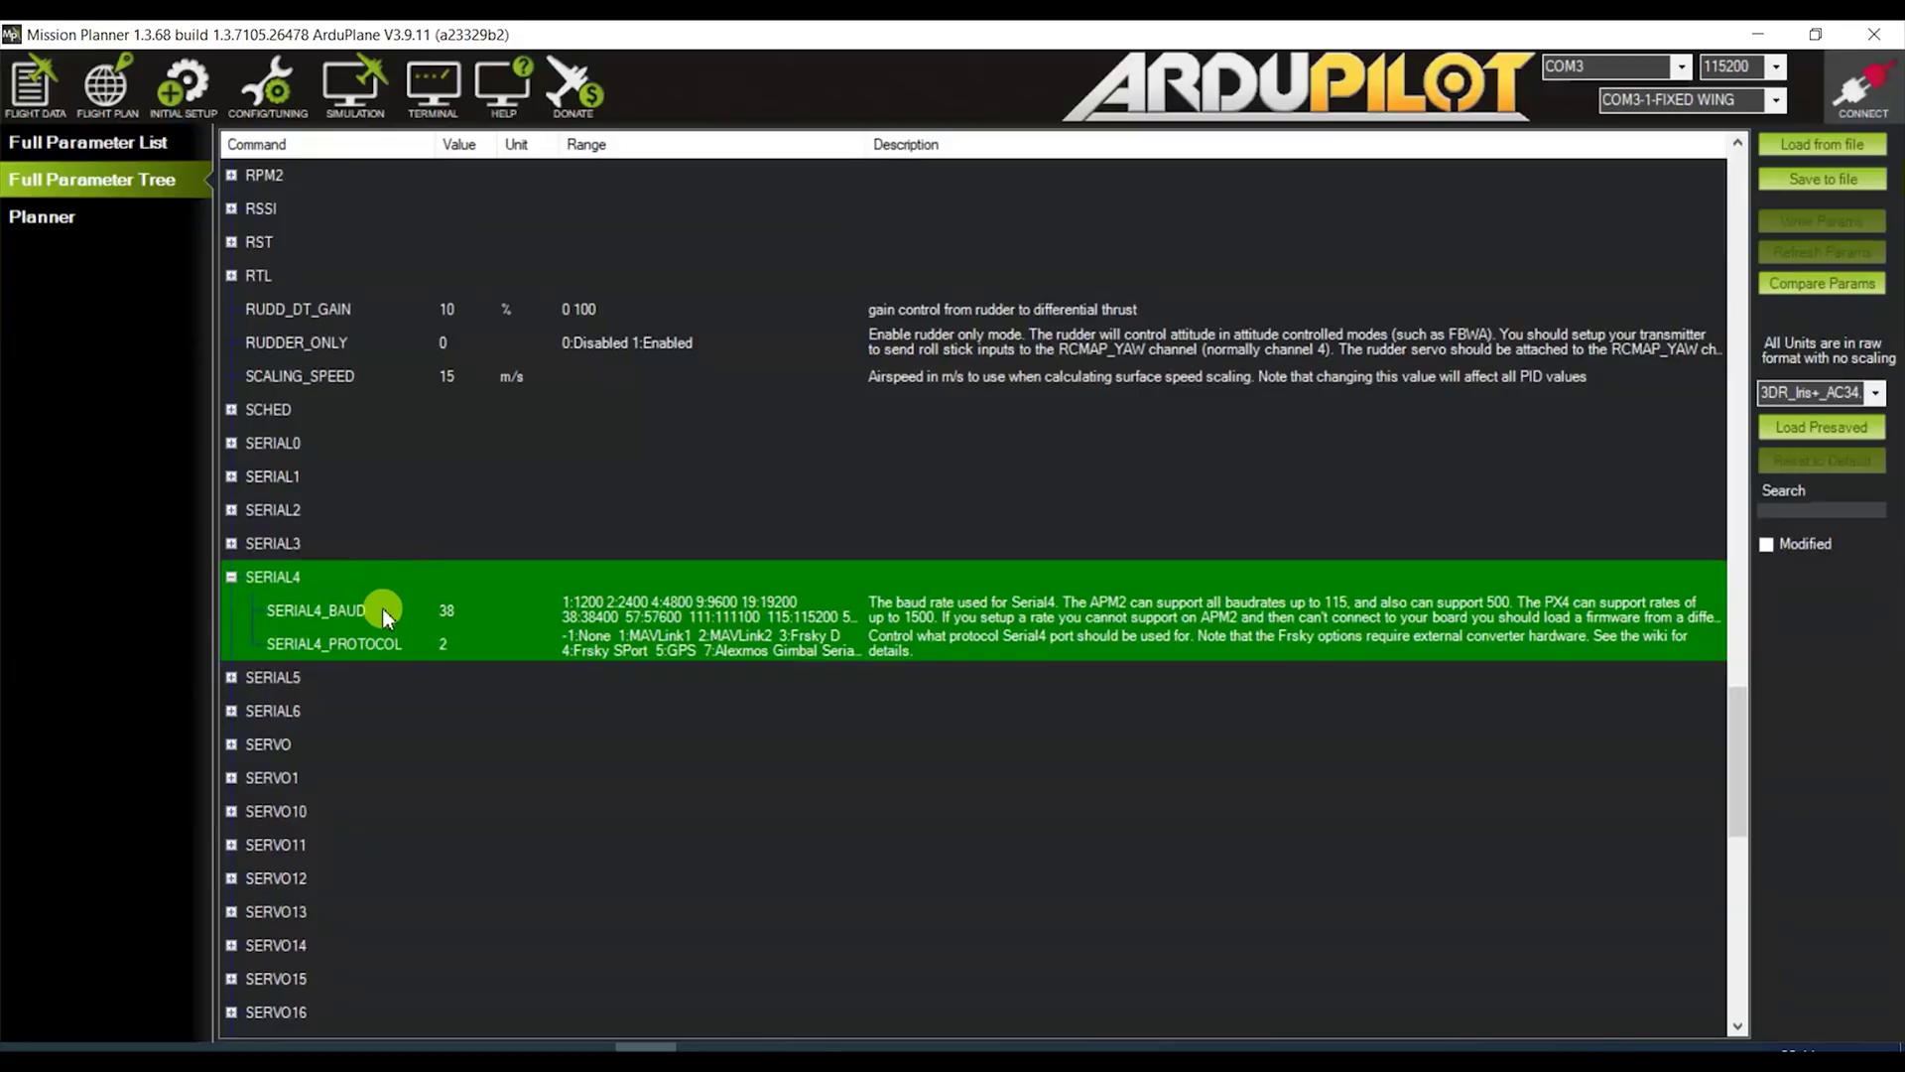
{"action": "left_click", "coordinate": [454, 610]}
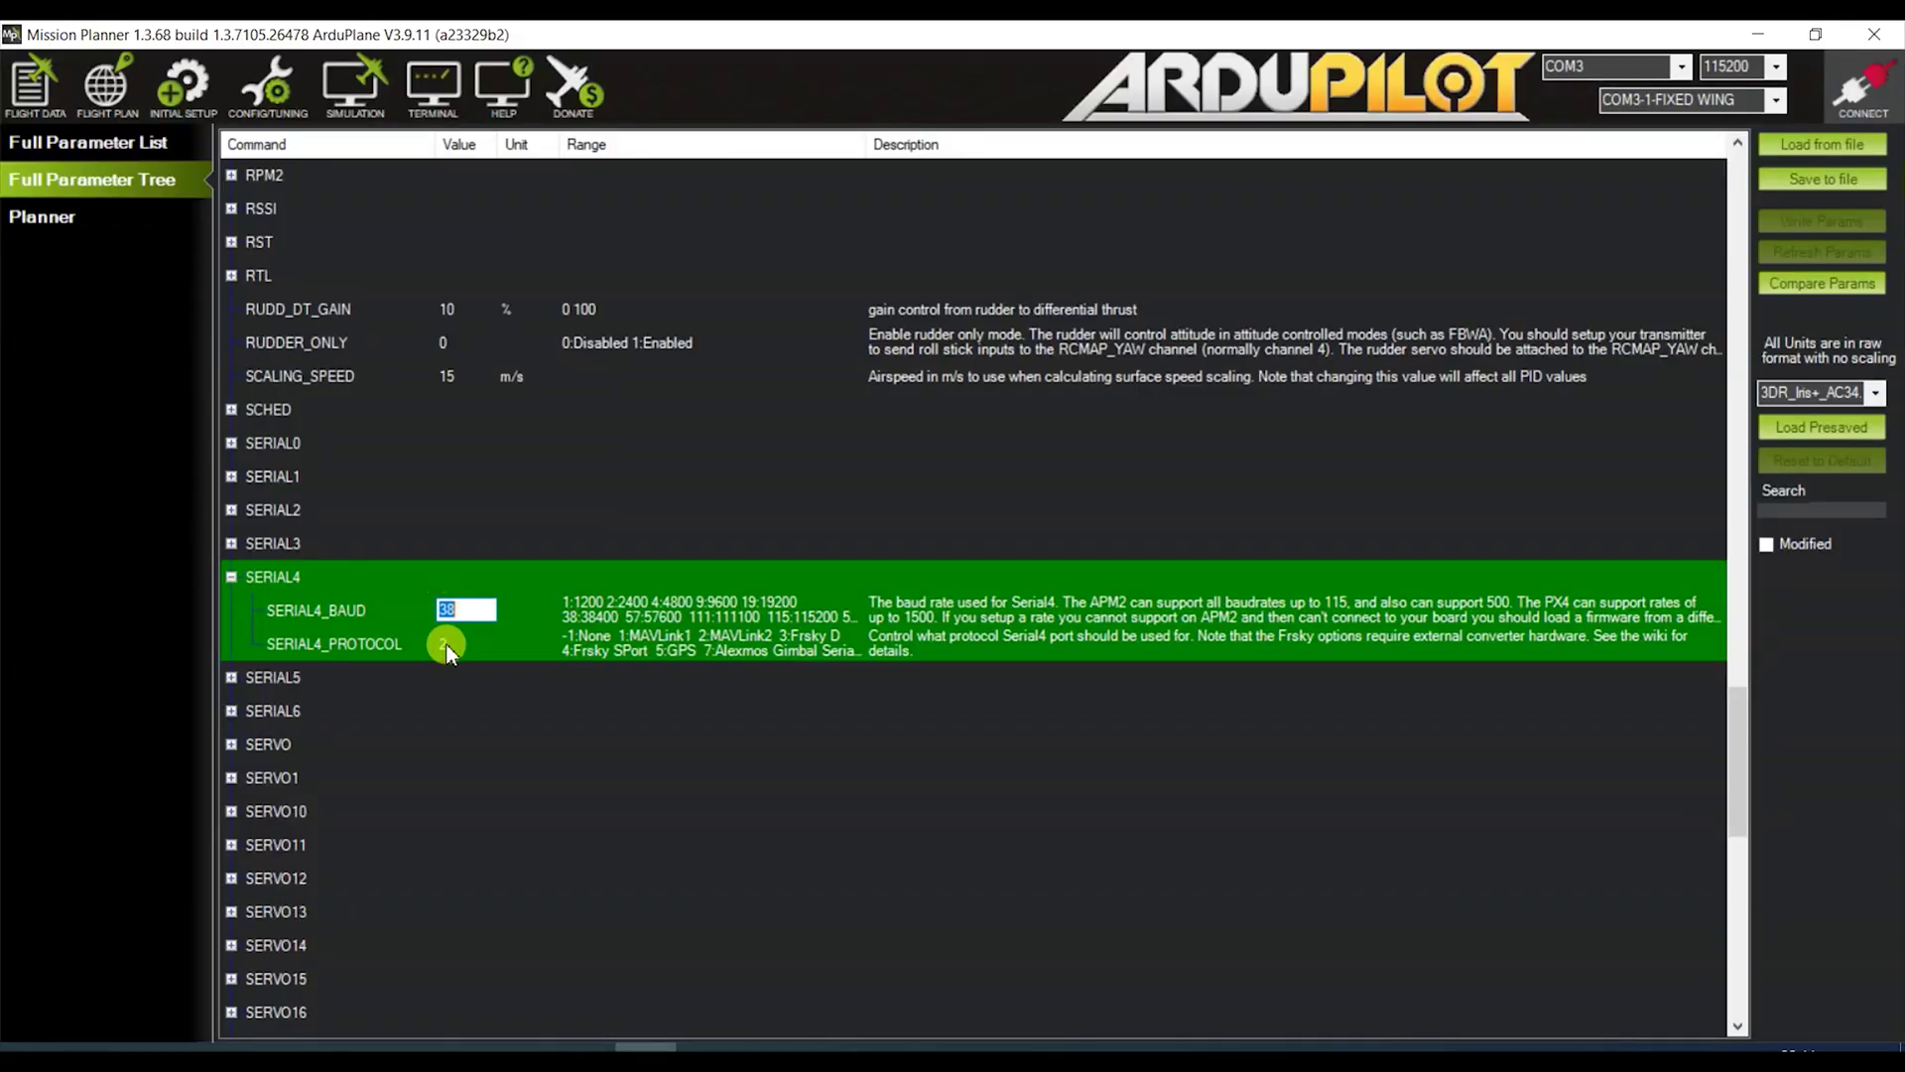
{"action": "left_click", "coordinate": [443, 646]}
{"action": "scroll", "coordinate": [443, 693], "scroll_direction": "down", "scroll_amount": 10}
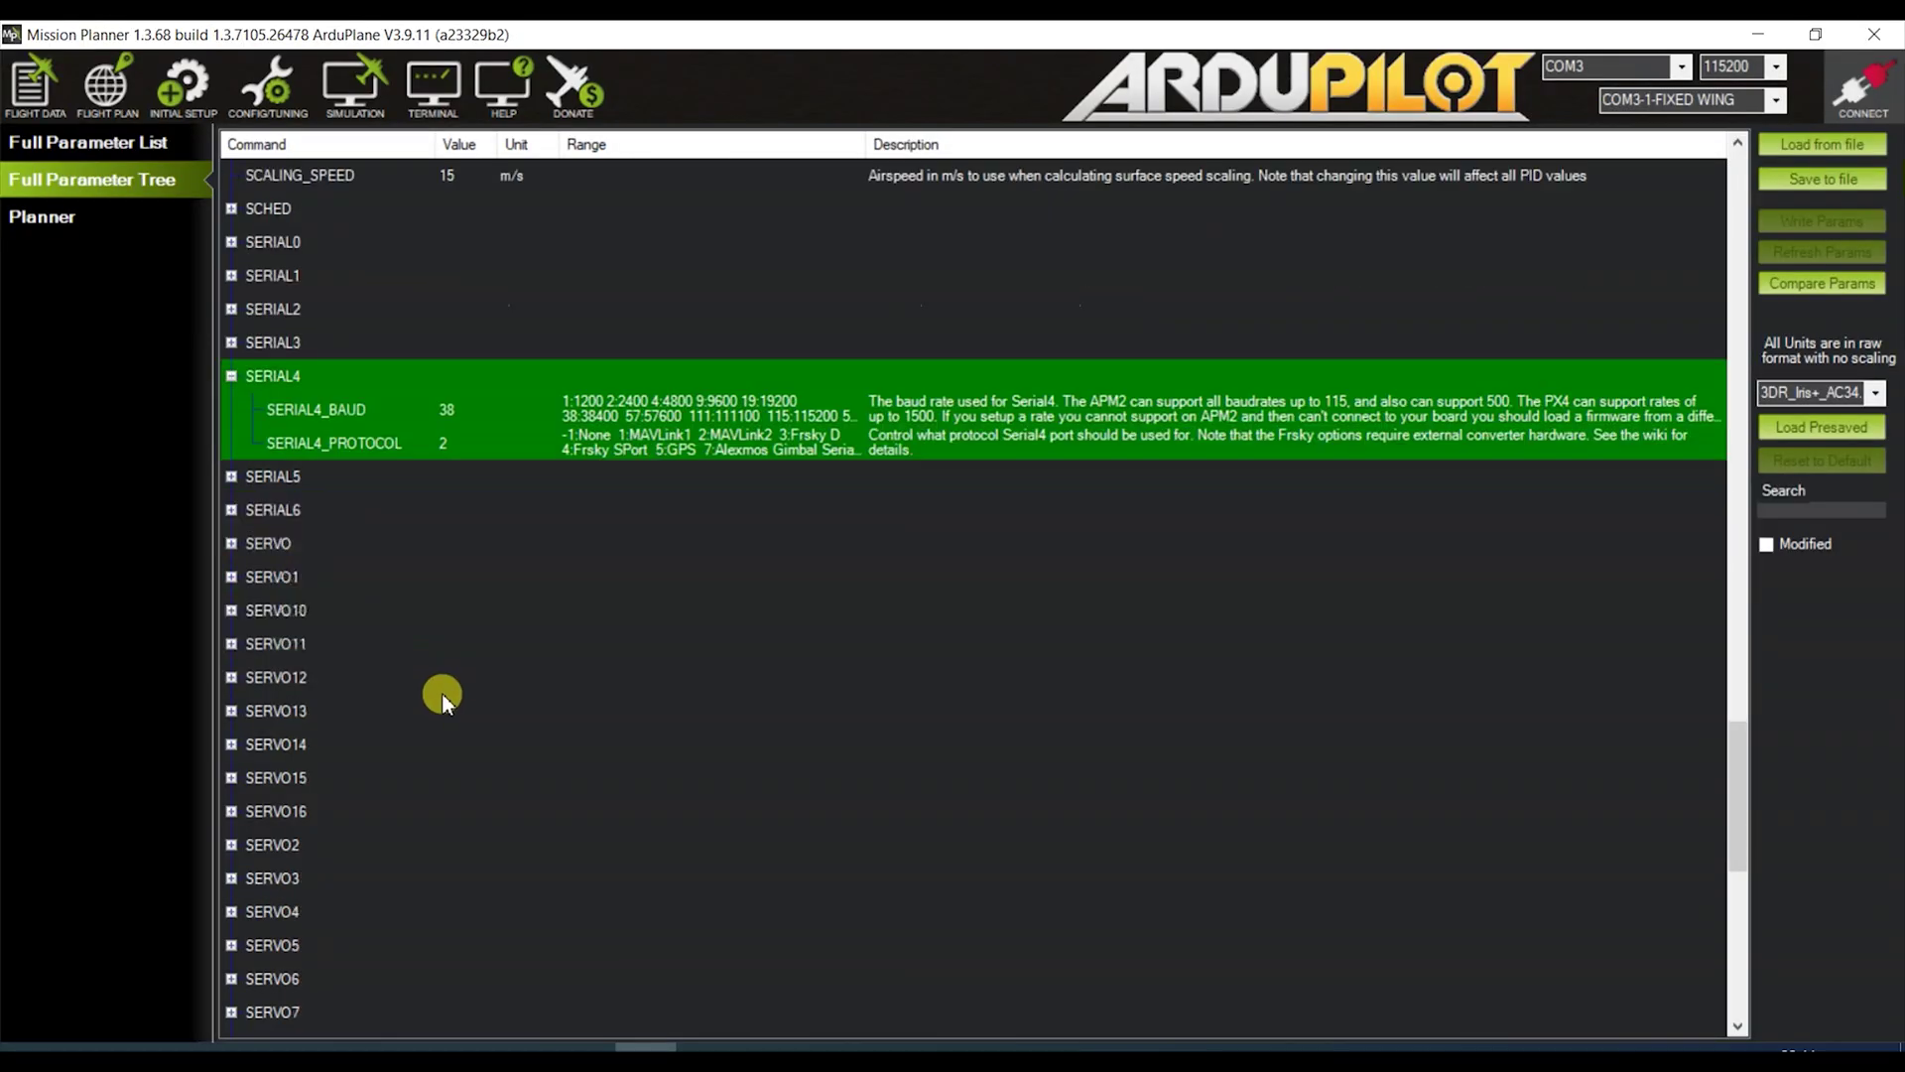
{"action": "scroll", "coordinate": [240, 842], "scroll_direction": "down", "scroll_amount": 2}
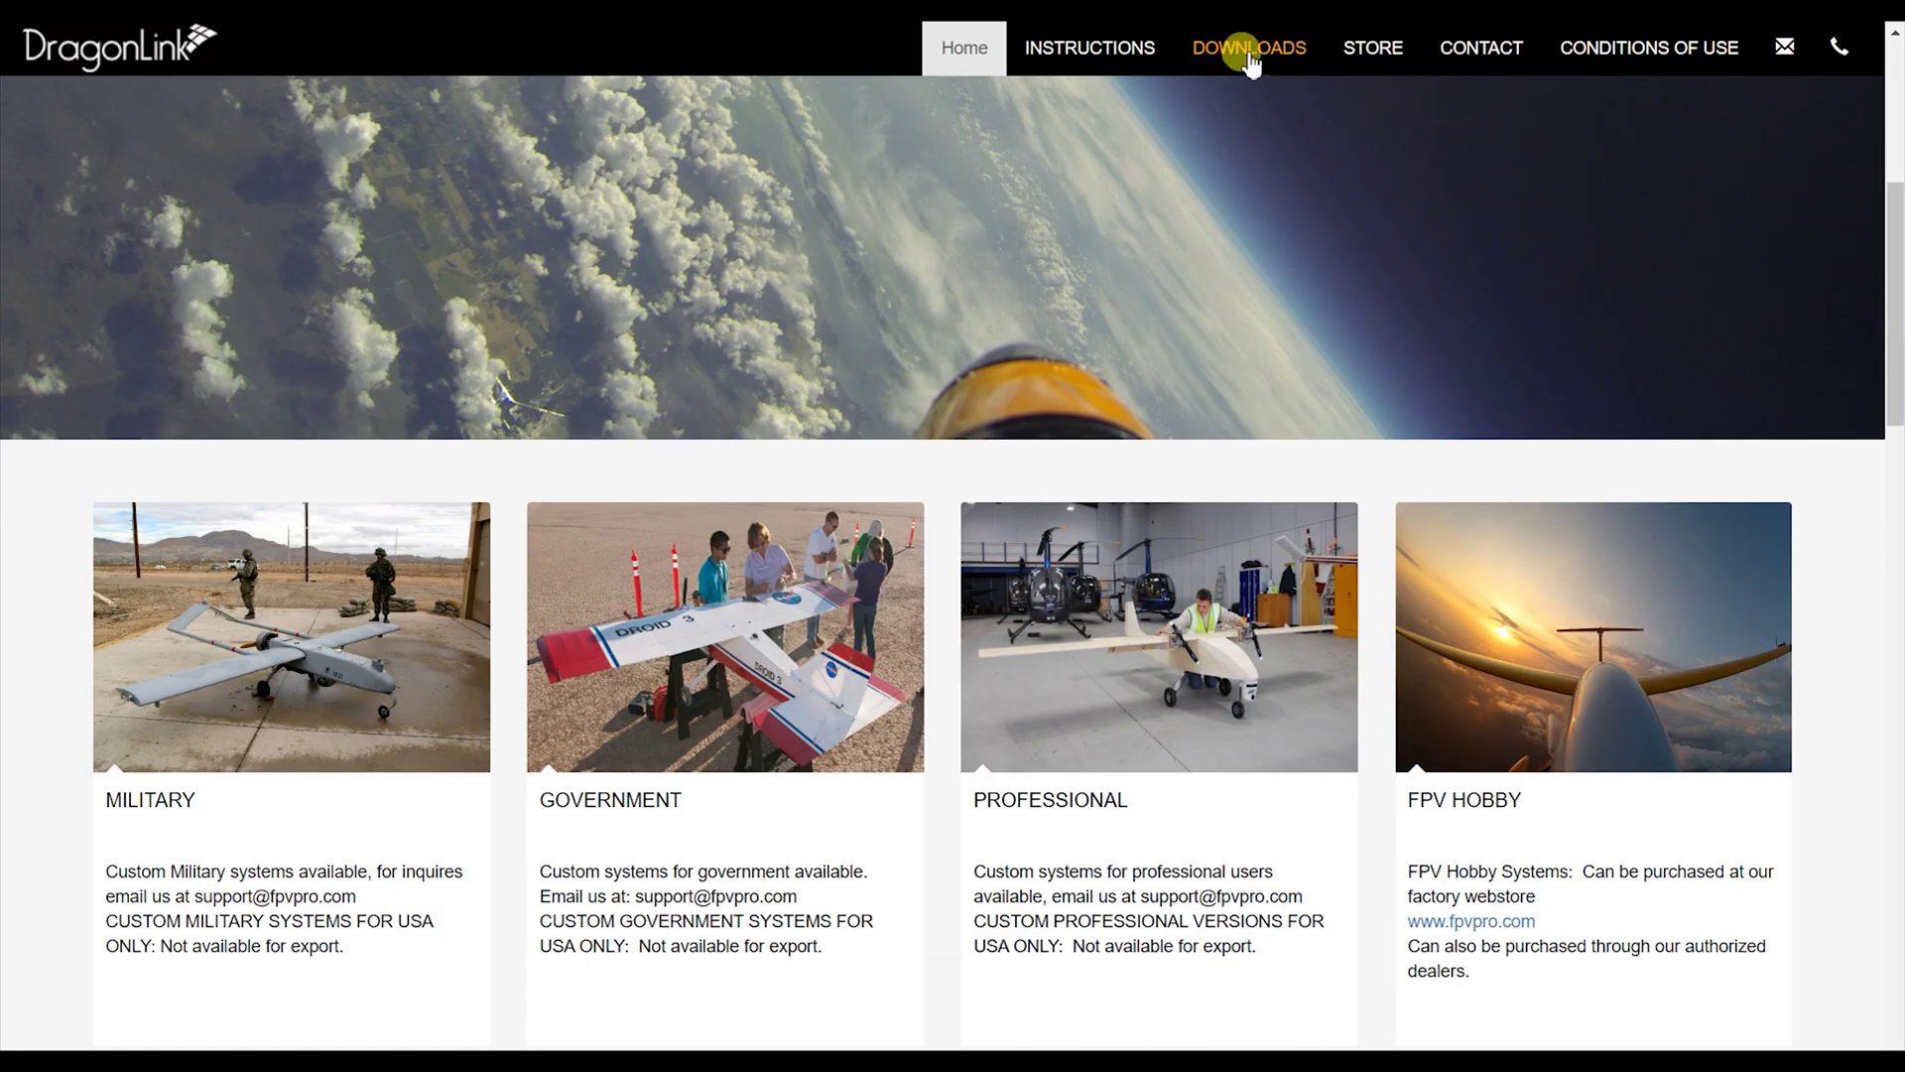
Find the Advanced Complete System installation page under Downloads, then return to the firmware folder
{"action": "left_click", "coordinate": [1246, 44]}
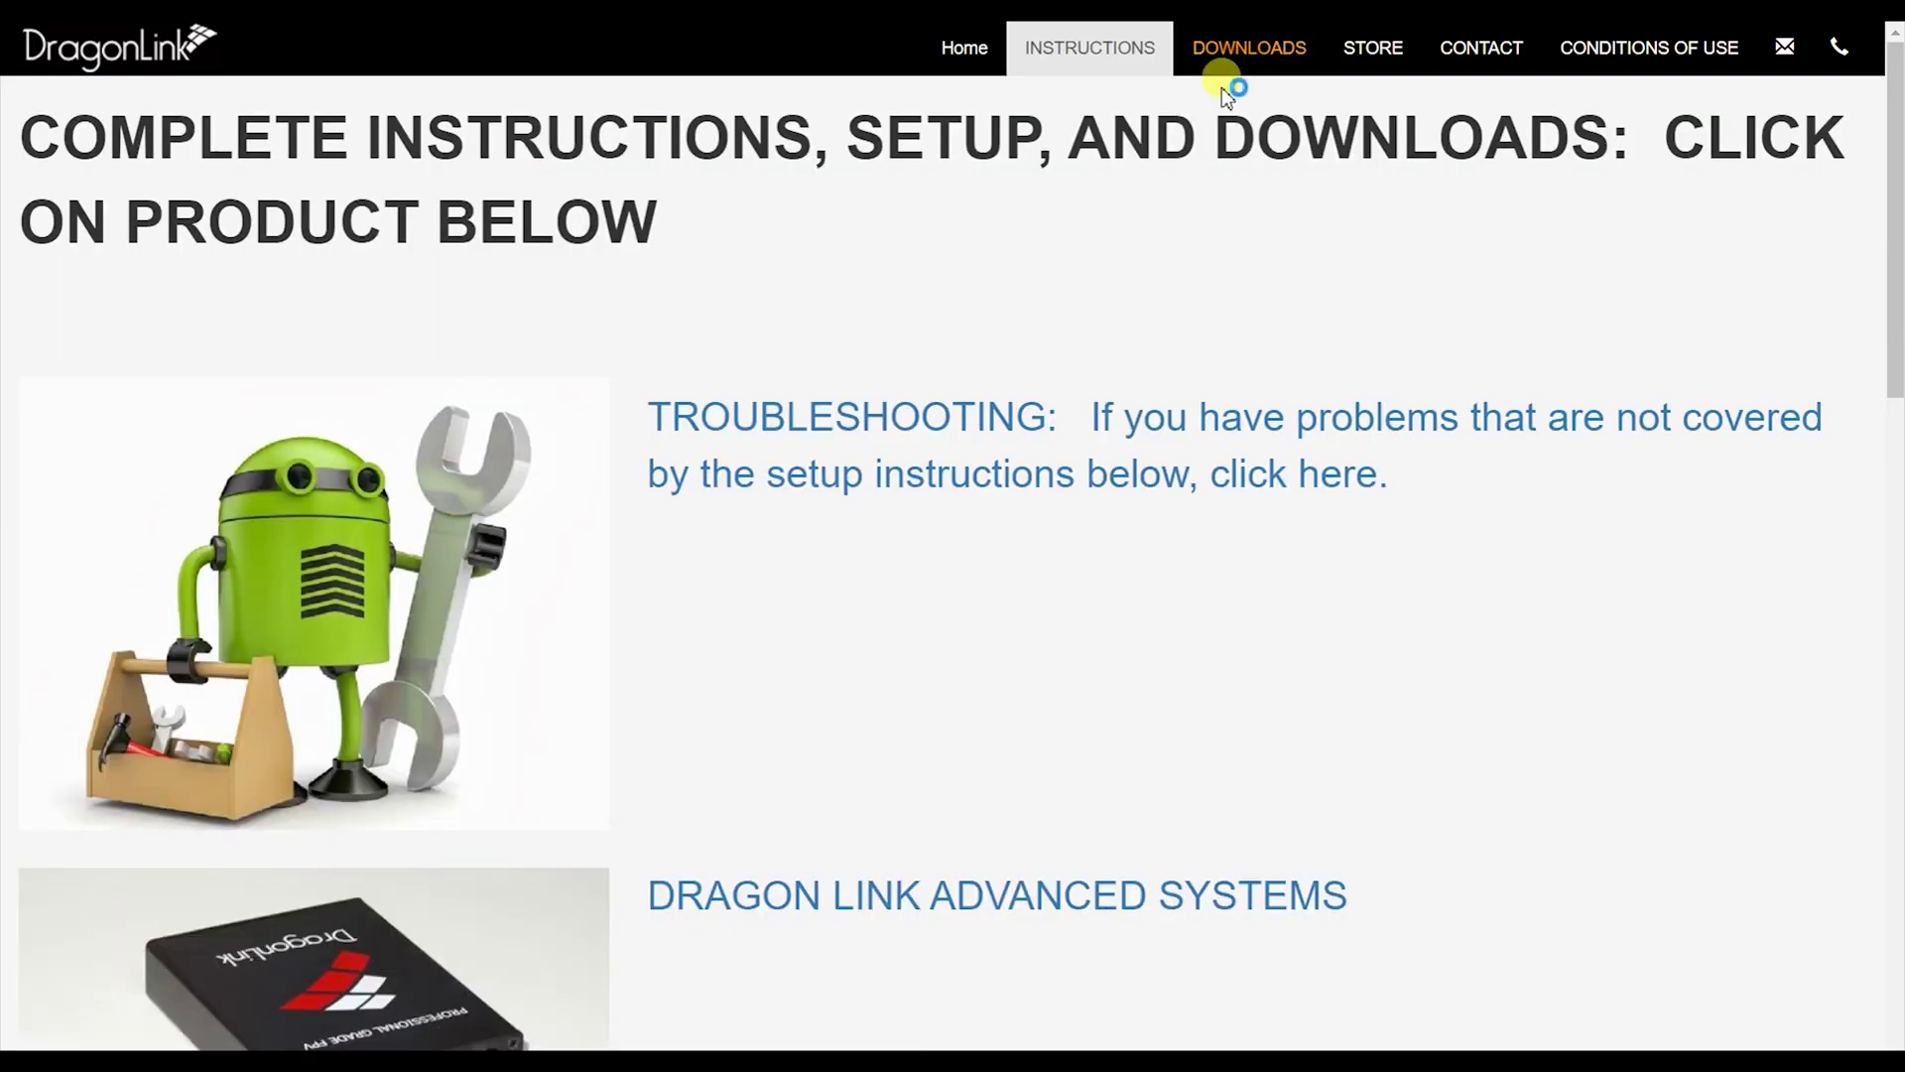
{"action": "left_click", "coordinate": [992, 878]}
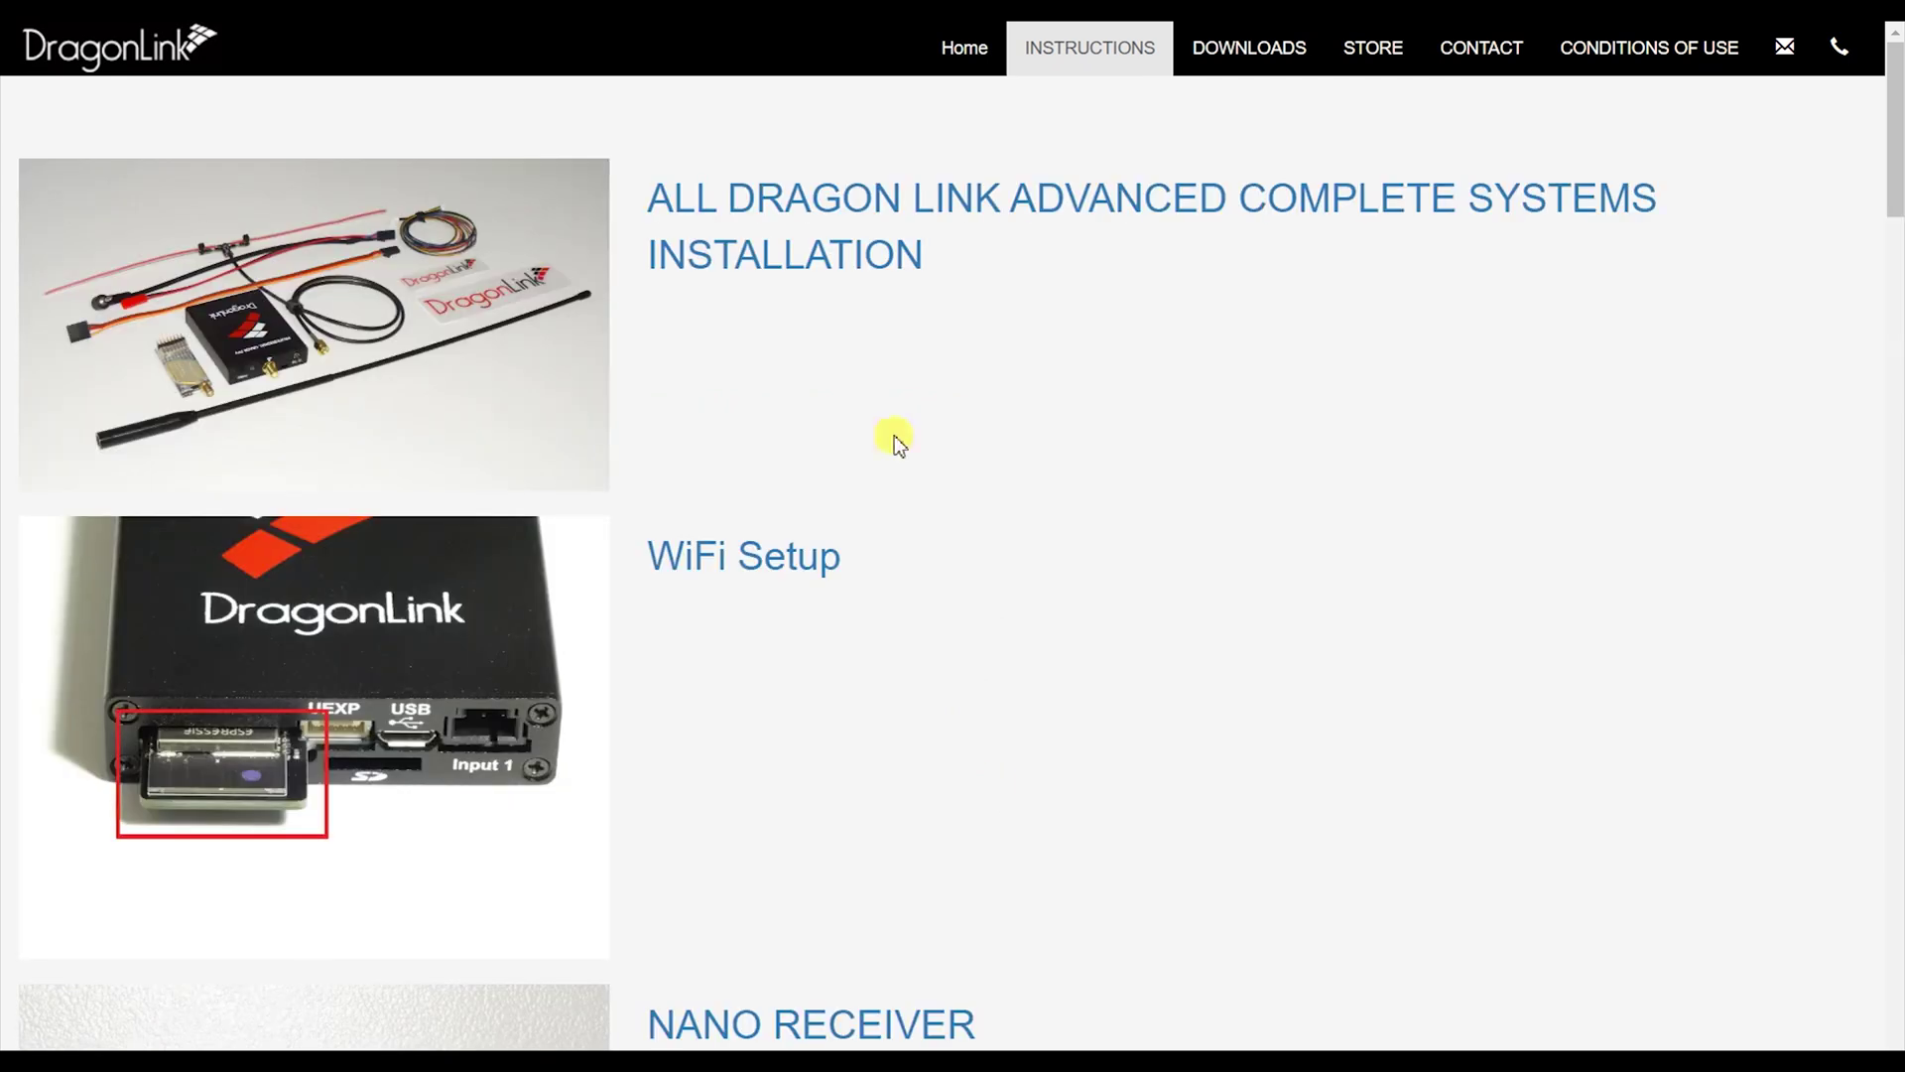
{"action": "left_click", "coordinate": [870, 254]}
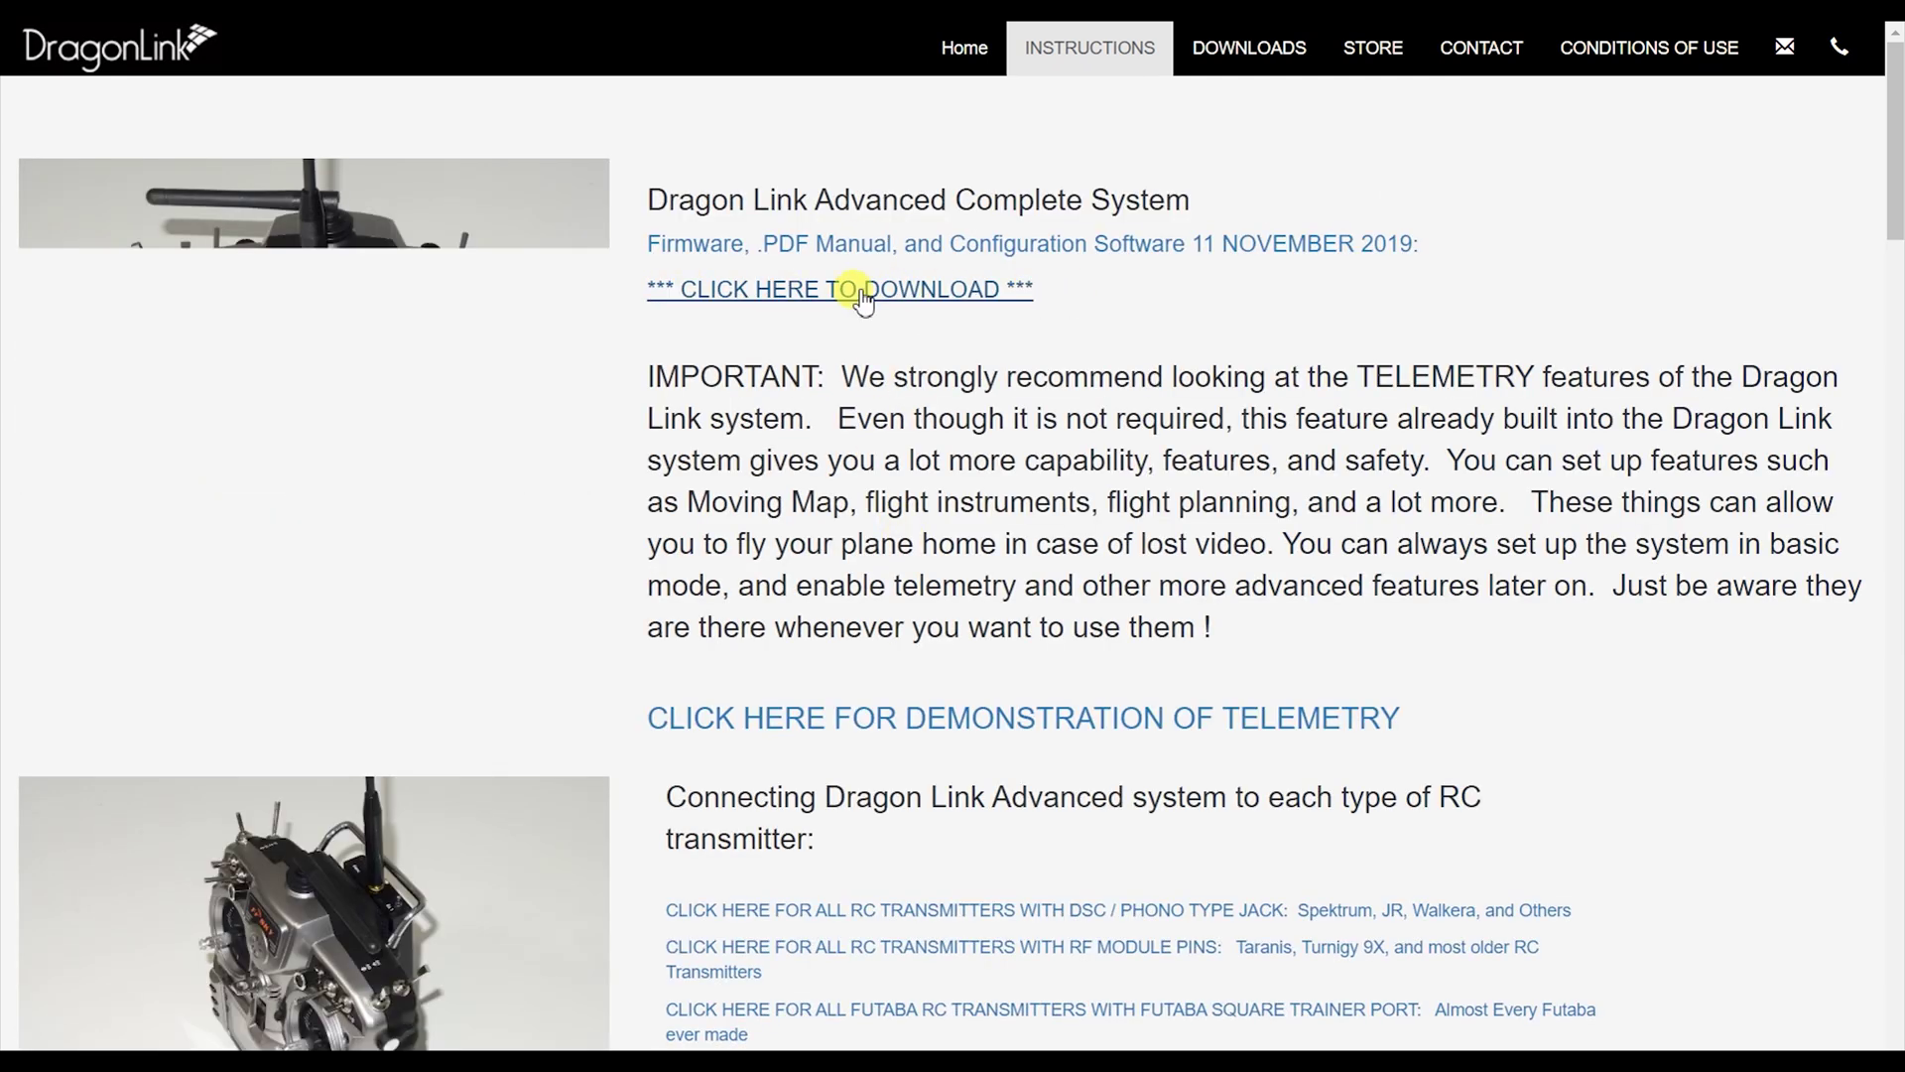
{"action": "key", "text": "alt+Tab"}
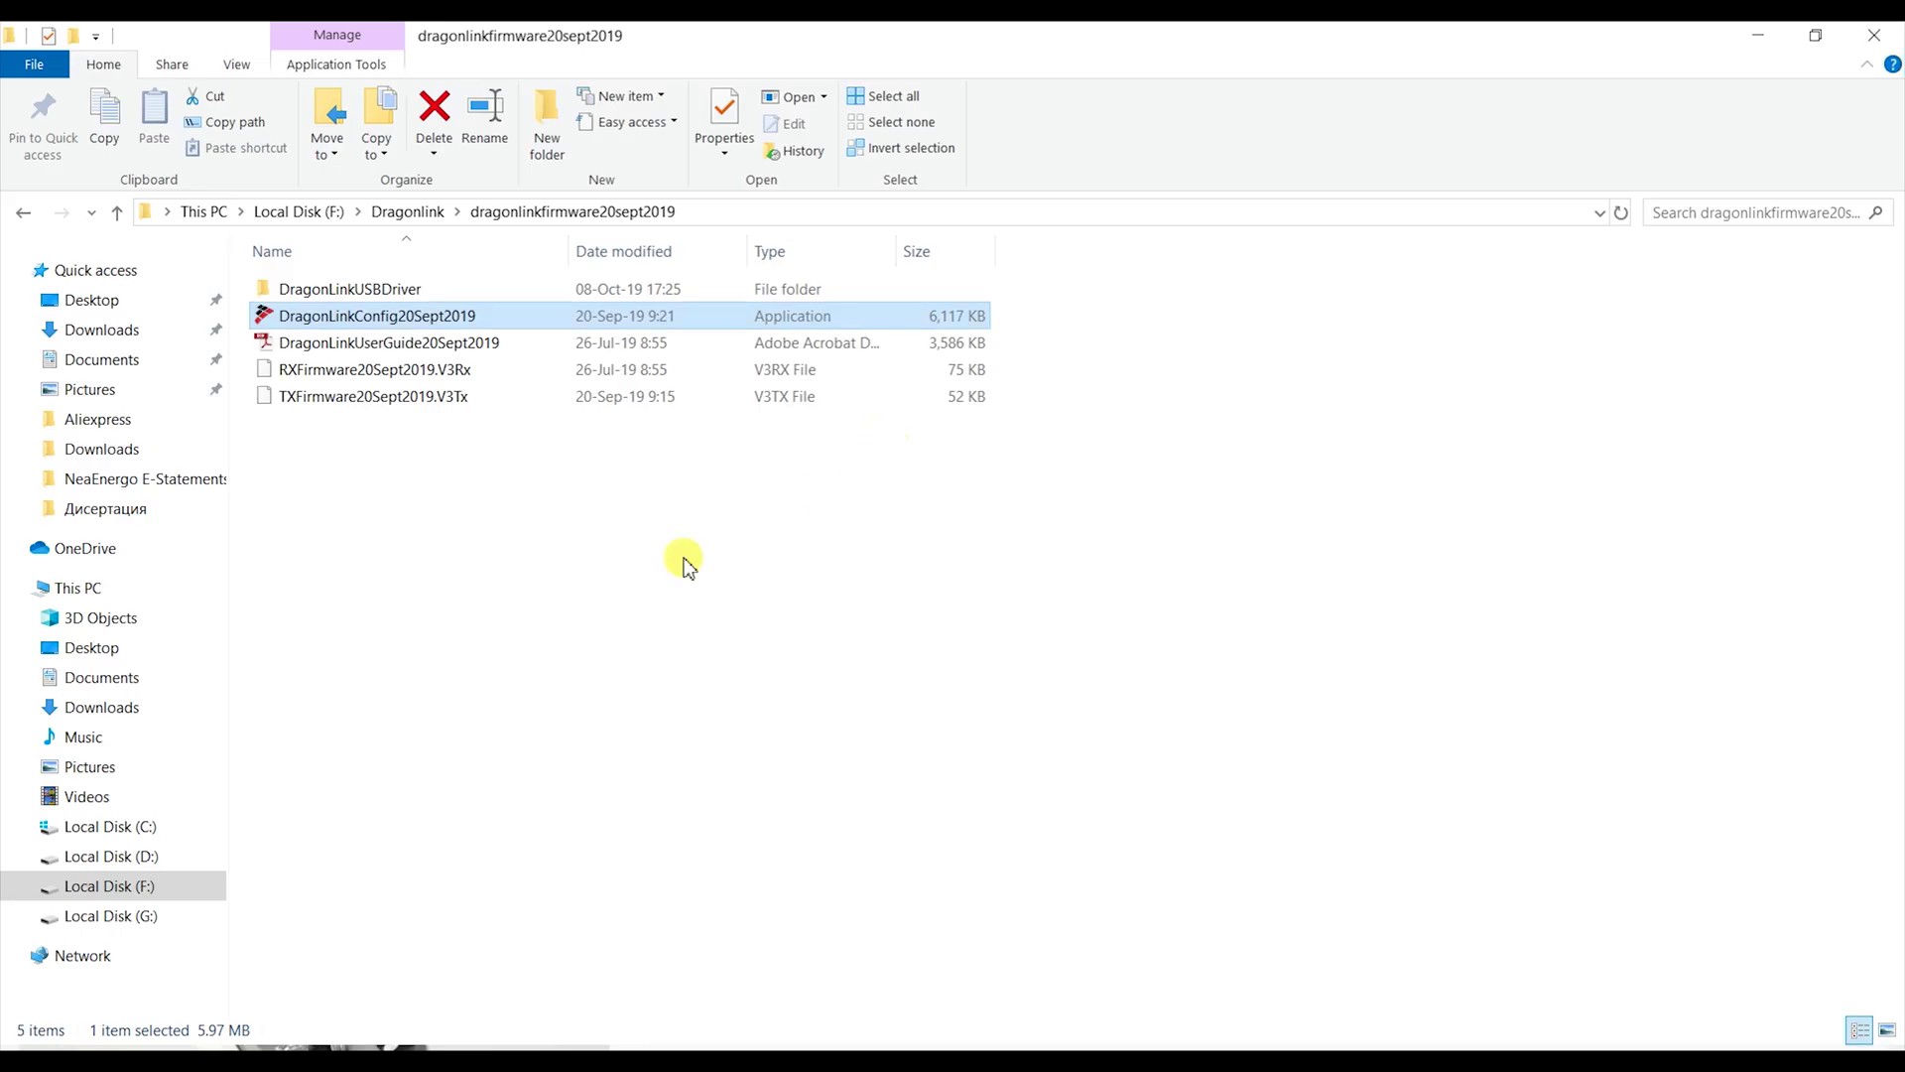
Launch DragonLinkConfig20Sept2019, allowing it past the unverified-publisher security warning
{"action": "double_click", "coordinate": [402, 319]}
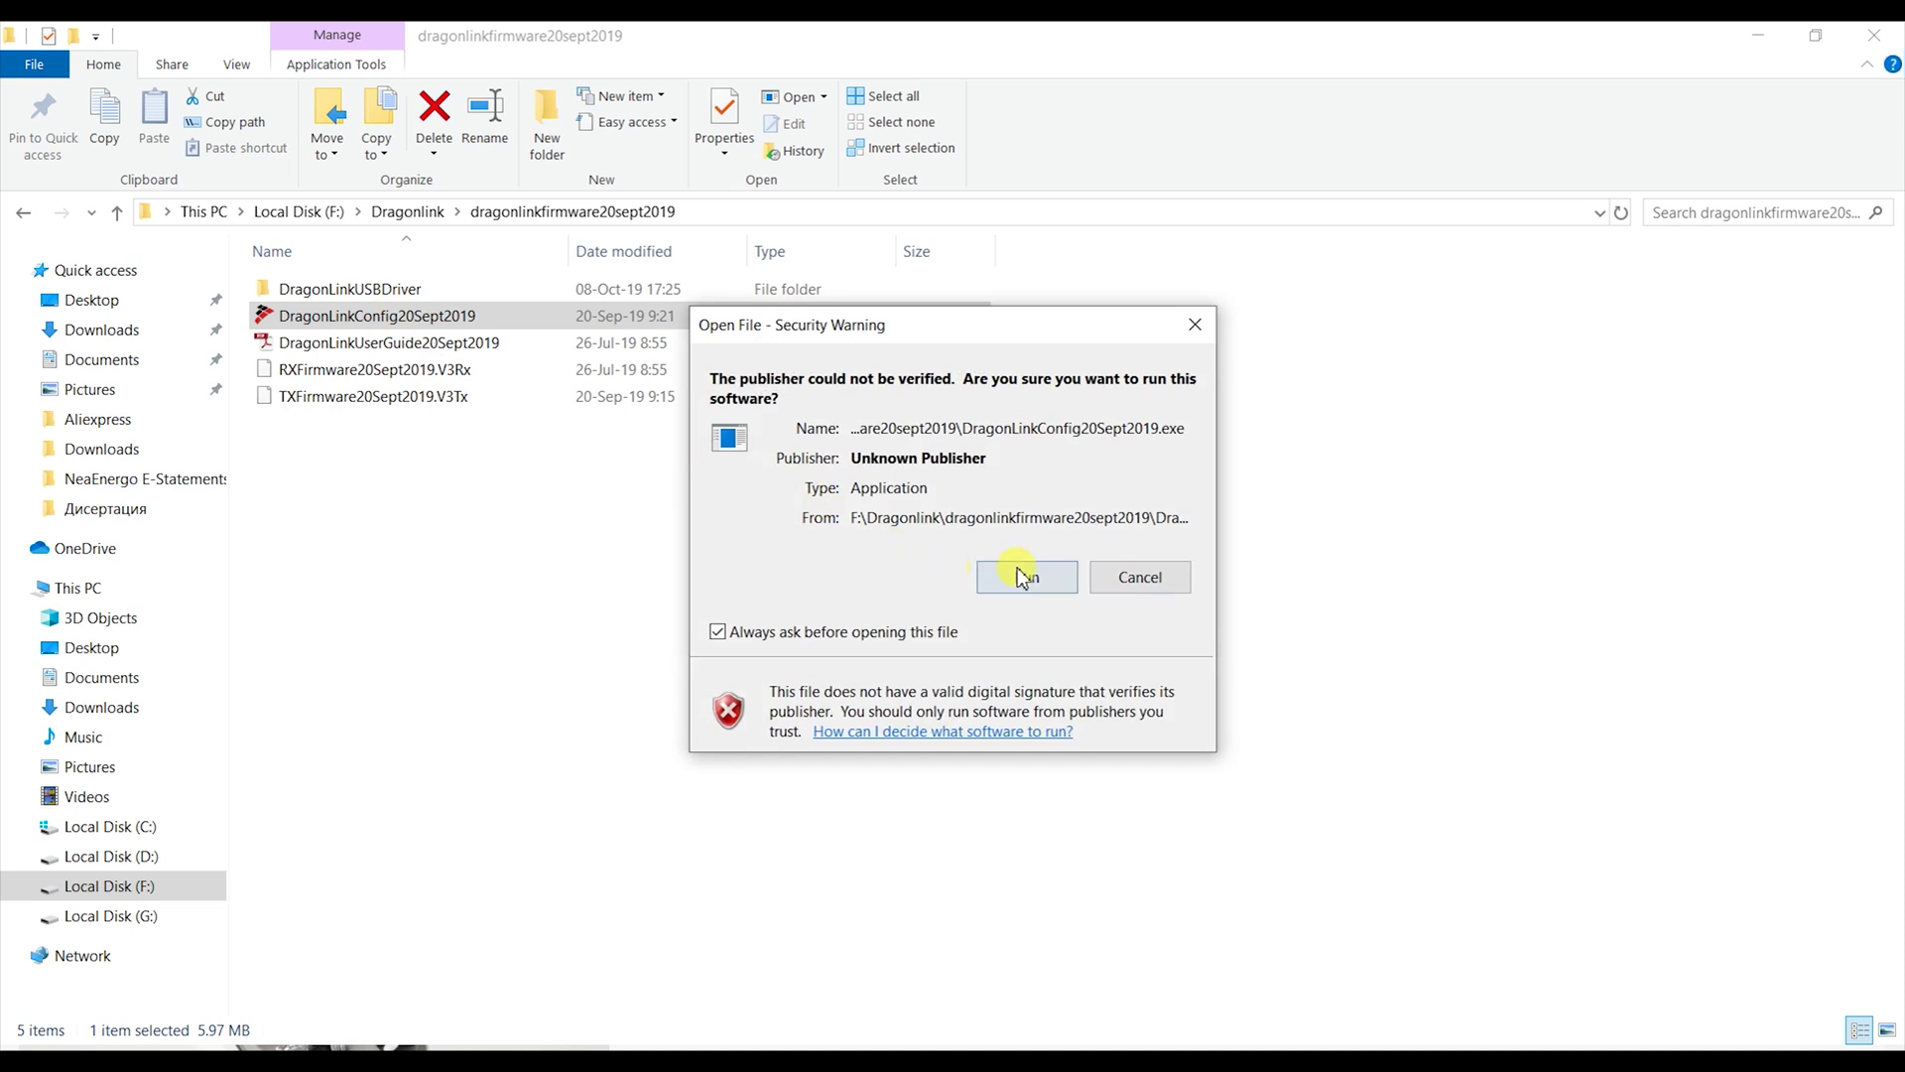
{"action": "left_click", "coordinate": [1022, 578]}
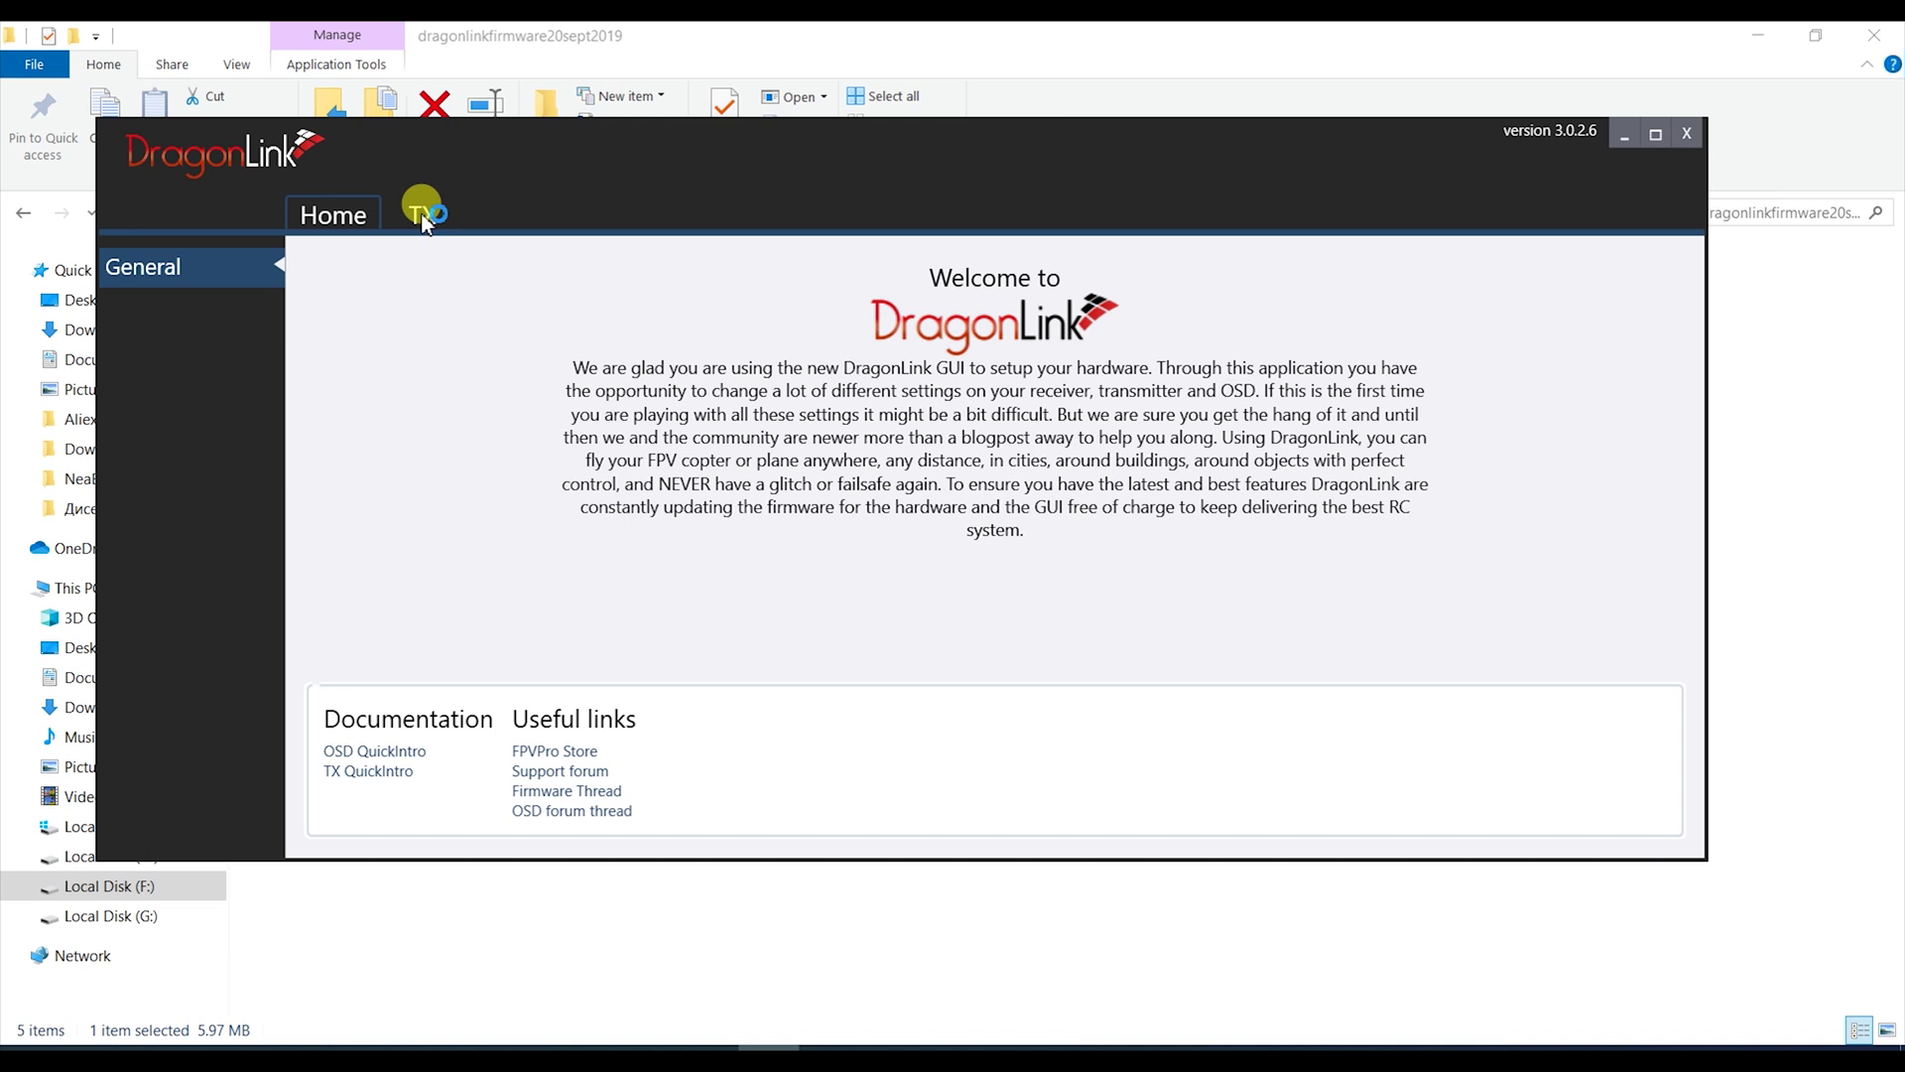
Reboot the transmitter into update mode and upload TXFirmware20Sept2019.V3Tx
{"action": "left_click", "coordinate": [422, 215]}
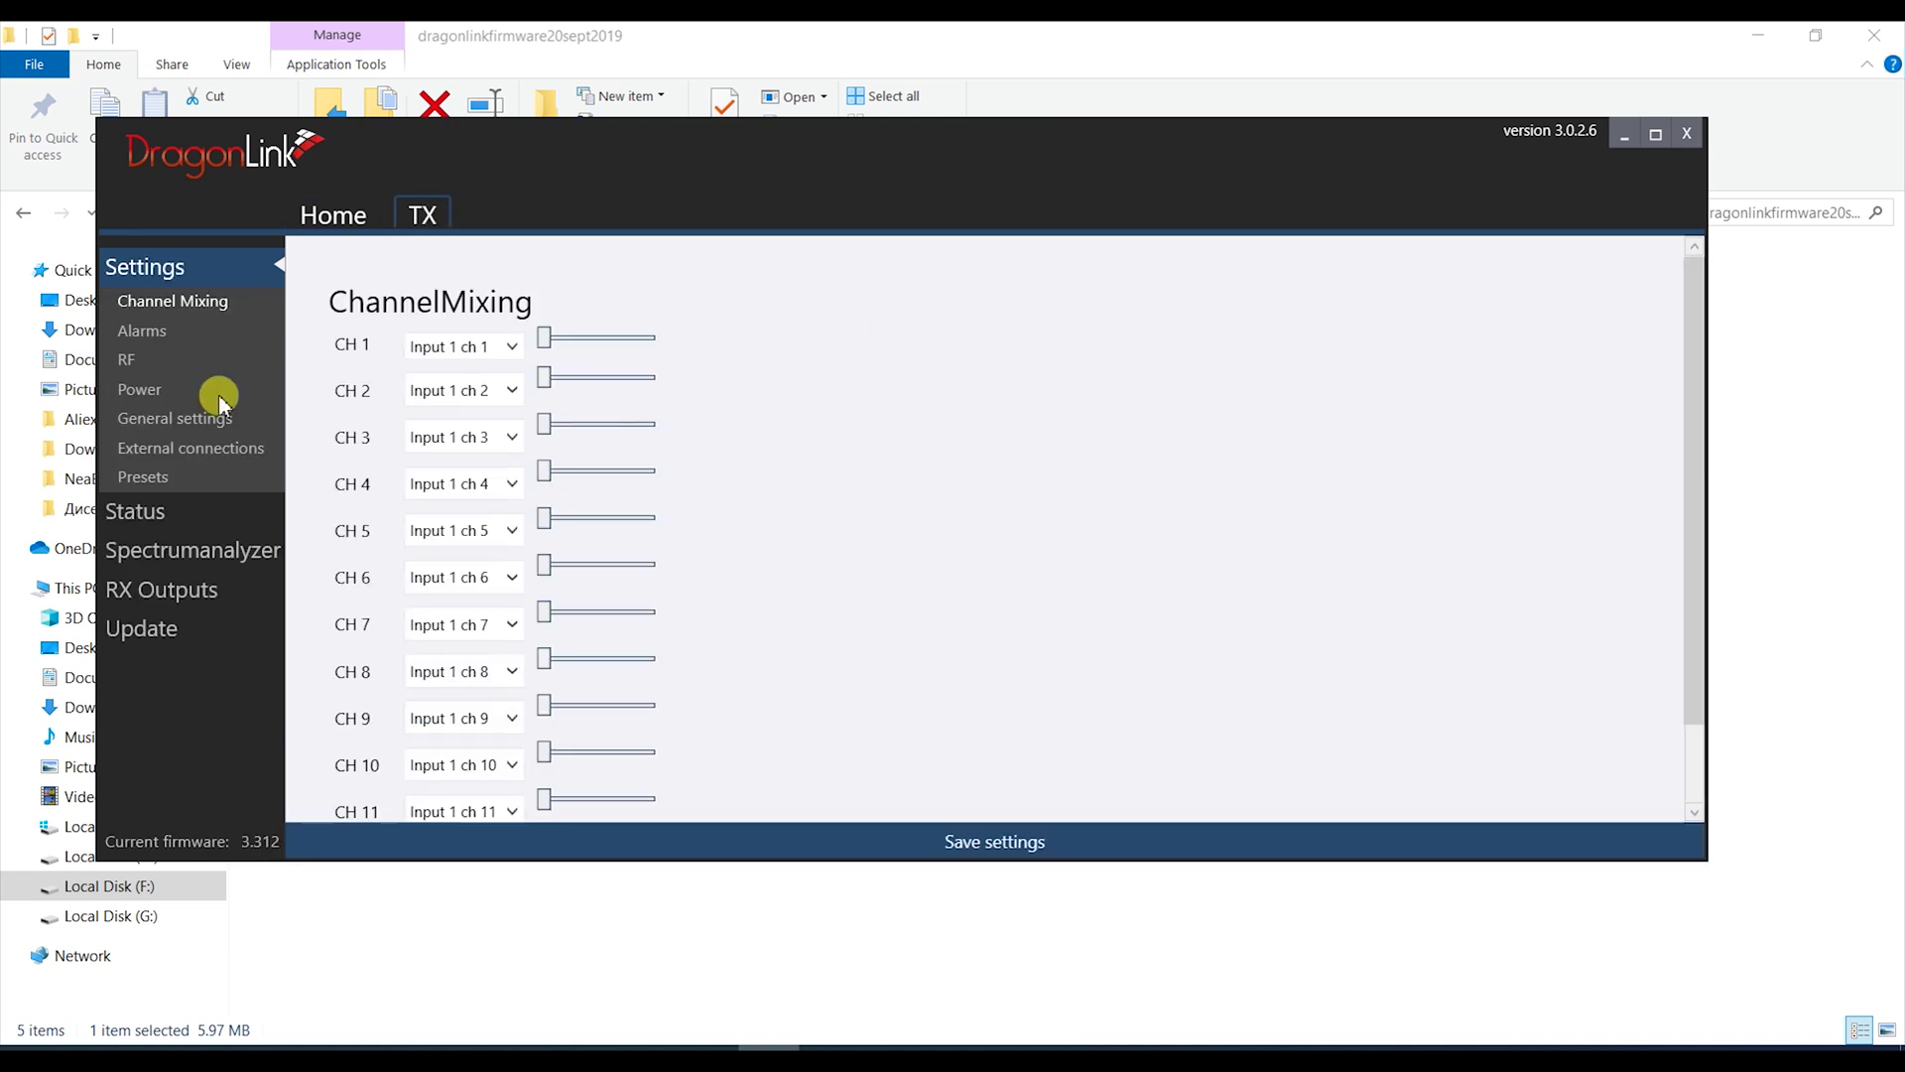
{"action": "left_click", "coordinate": [149, 628]}
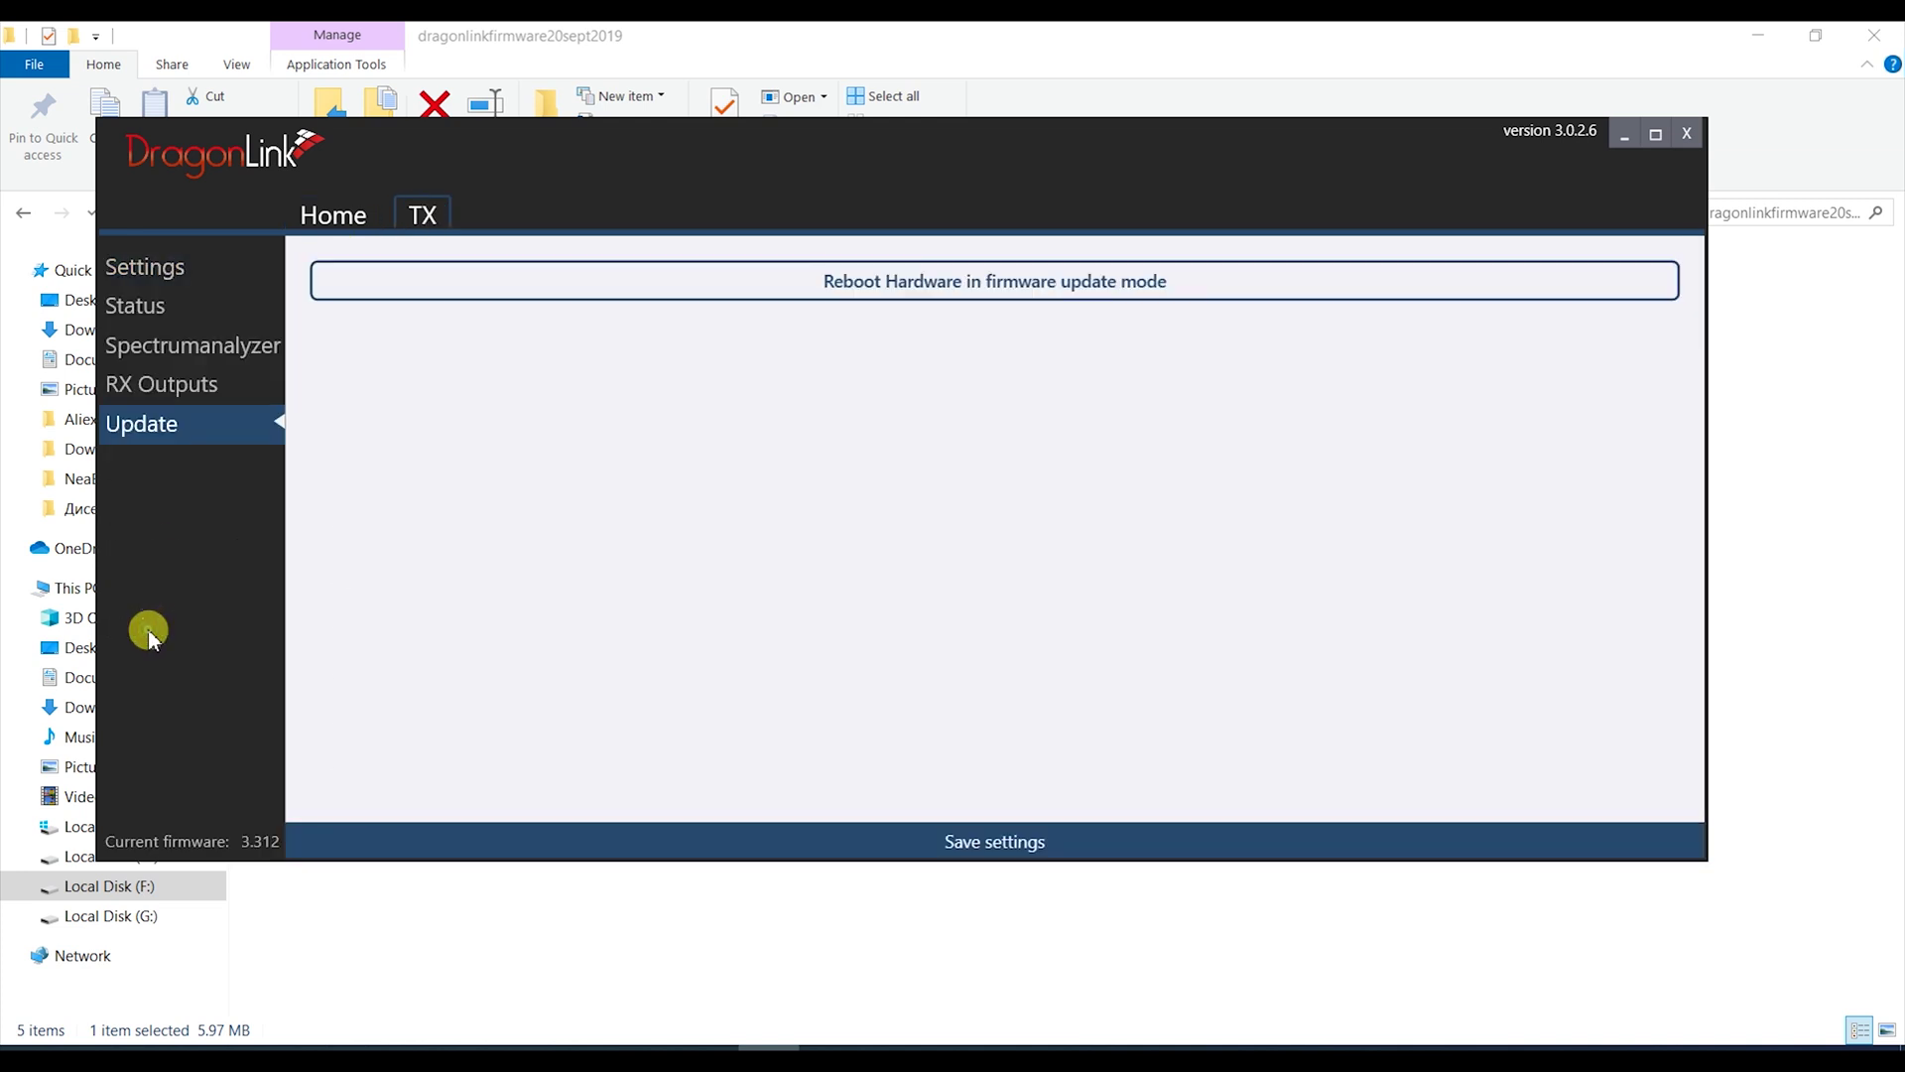
{"action": "left_click", "coordinate": [1018, 284]}
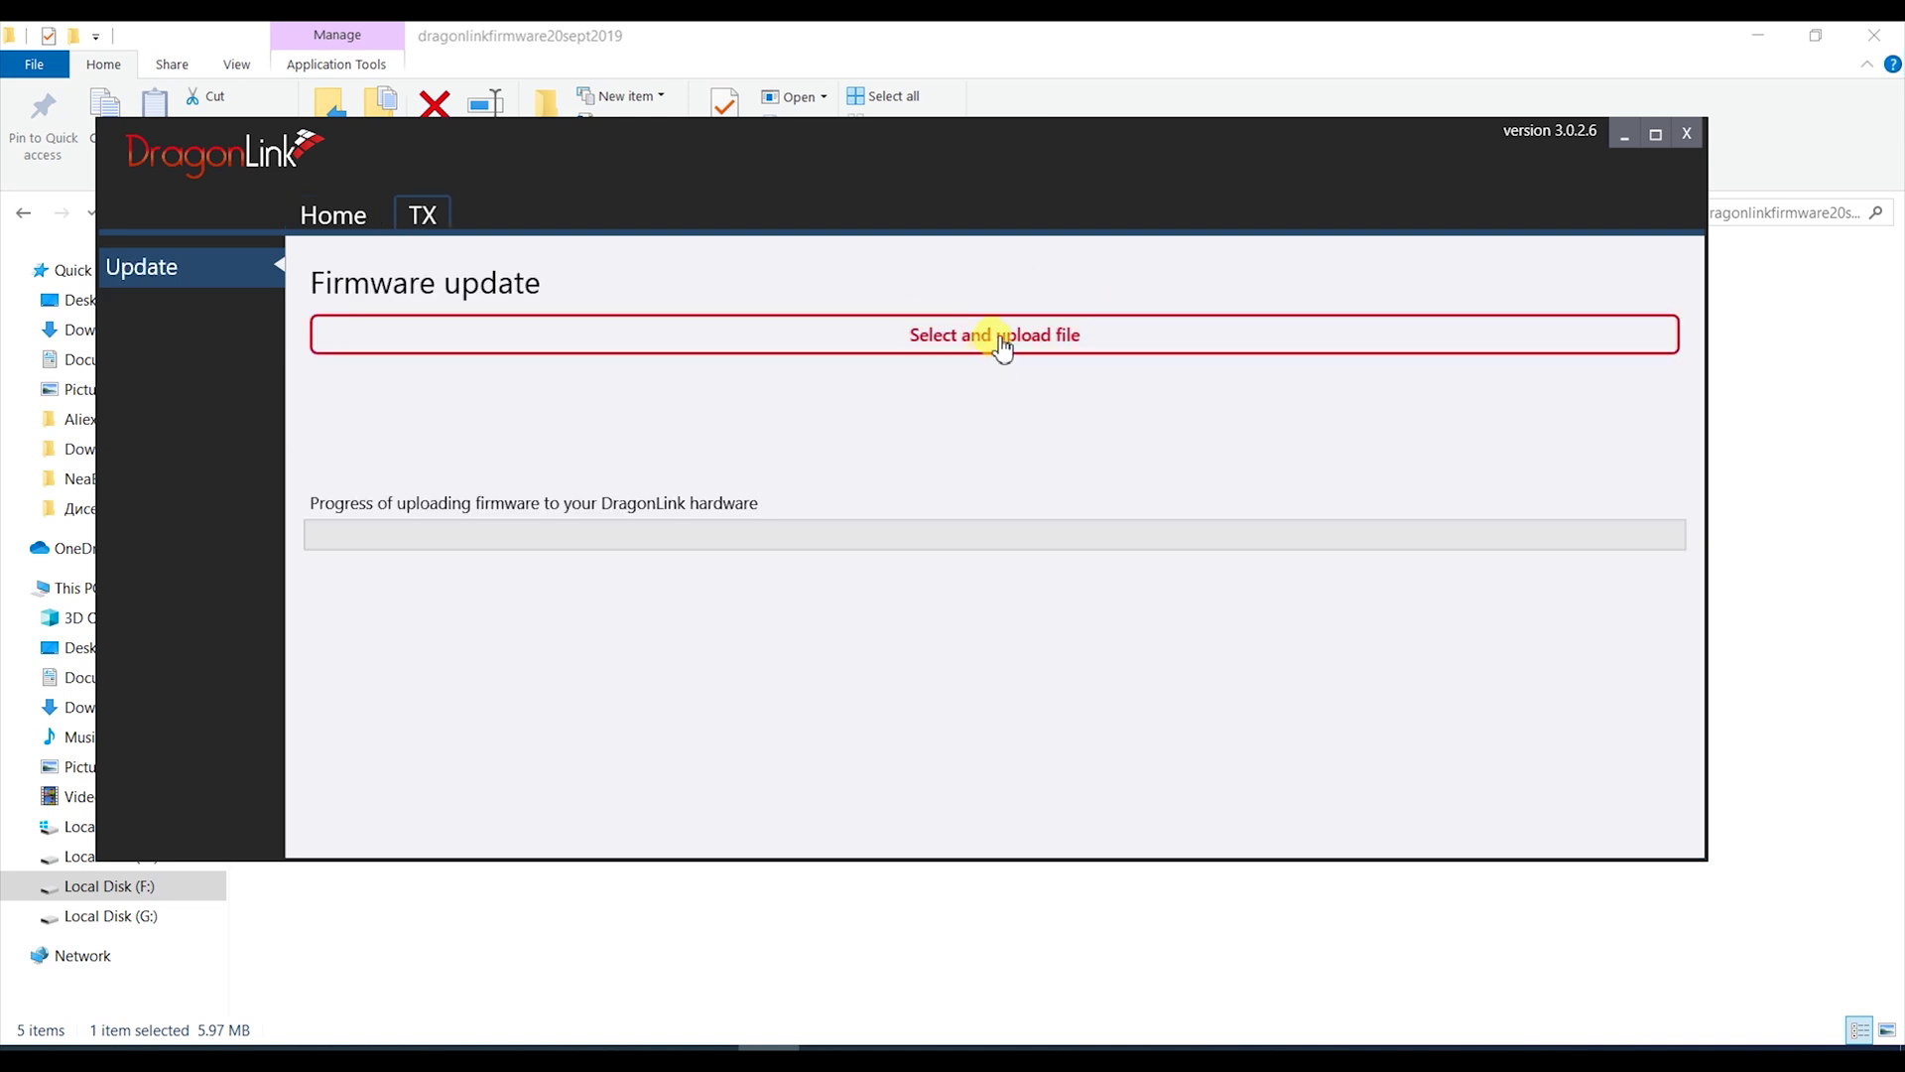
{"action": "left_click", "coordinate": [998, 336]}
{"action": "left_click", "coordinate": [458, 318]}
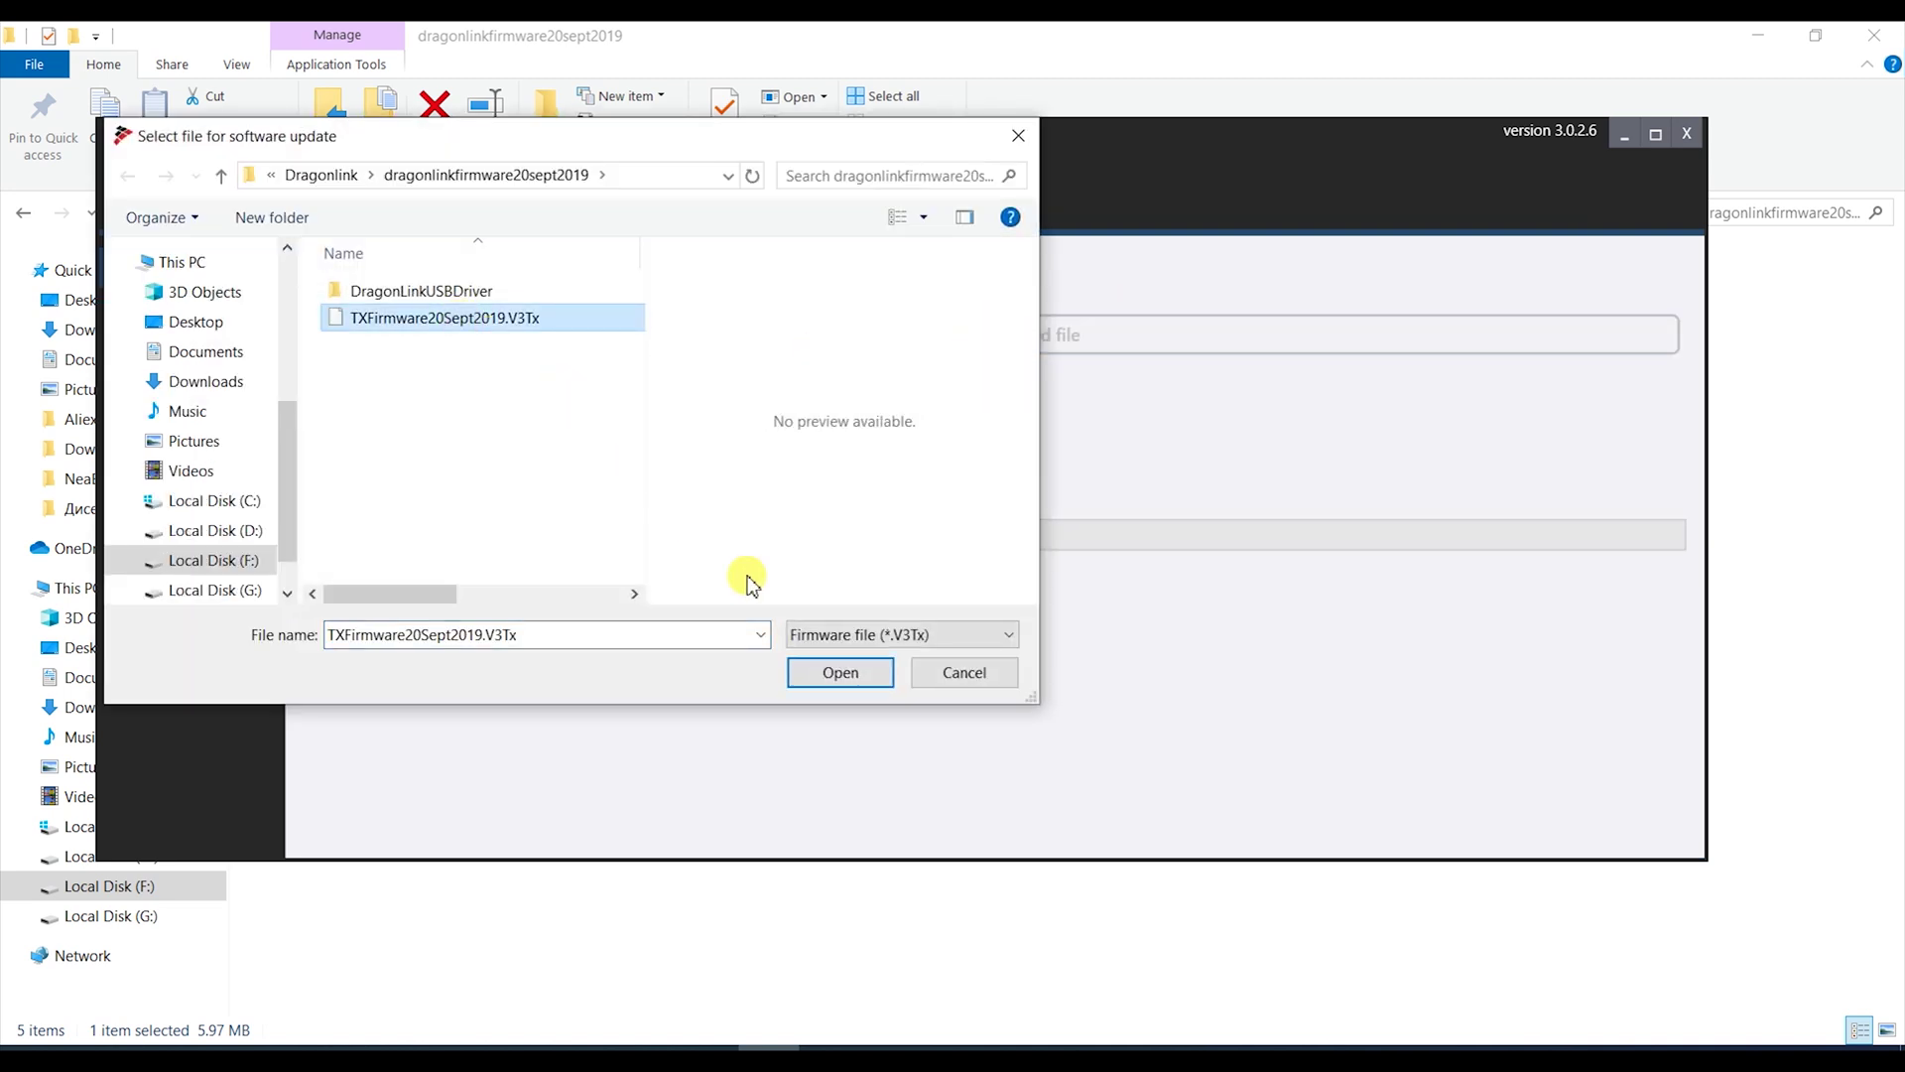
{"action": "left_click", "coordinate": [839, 673]}
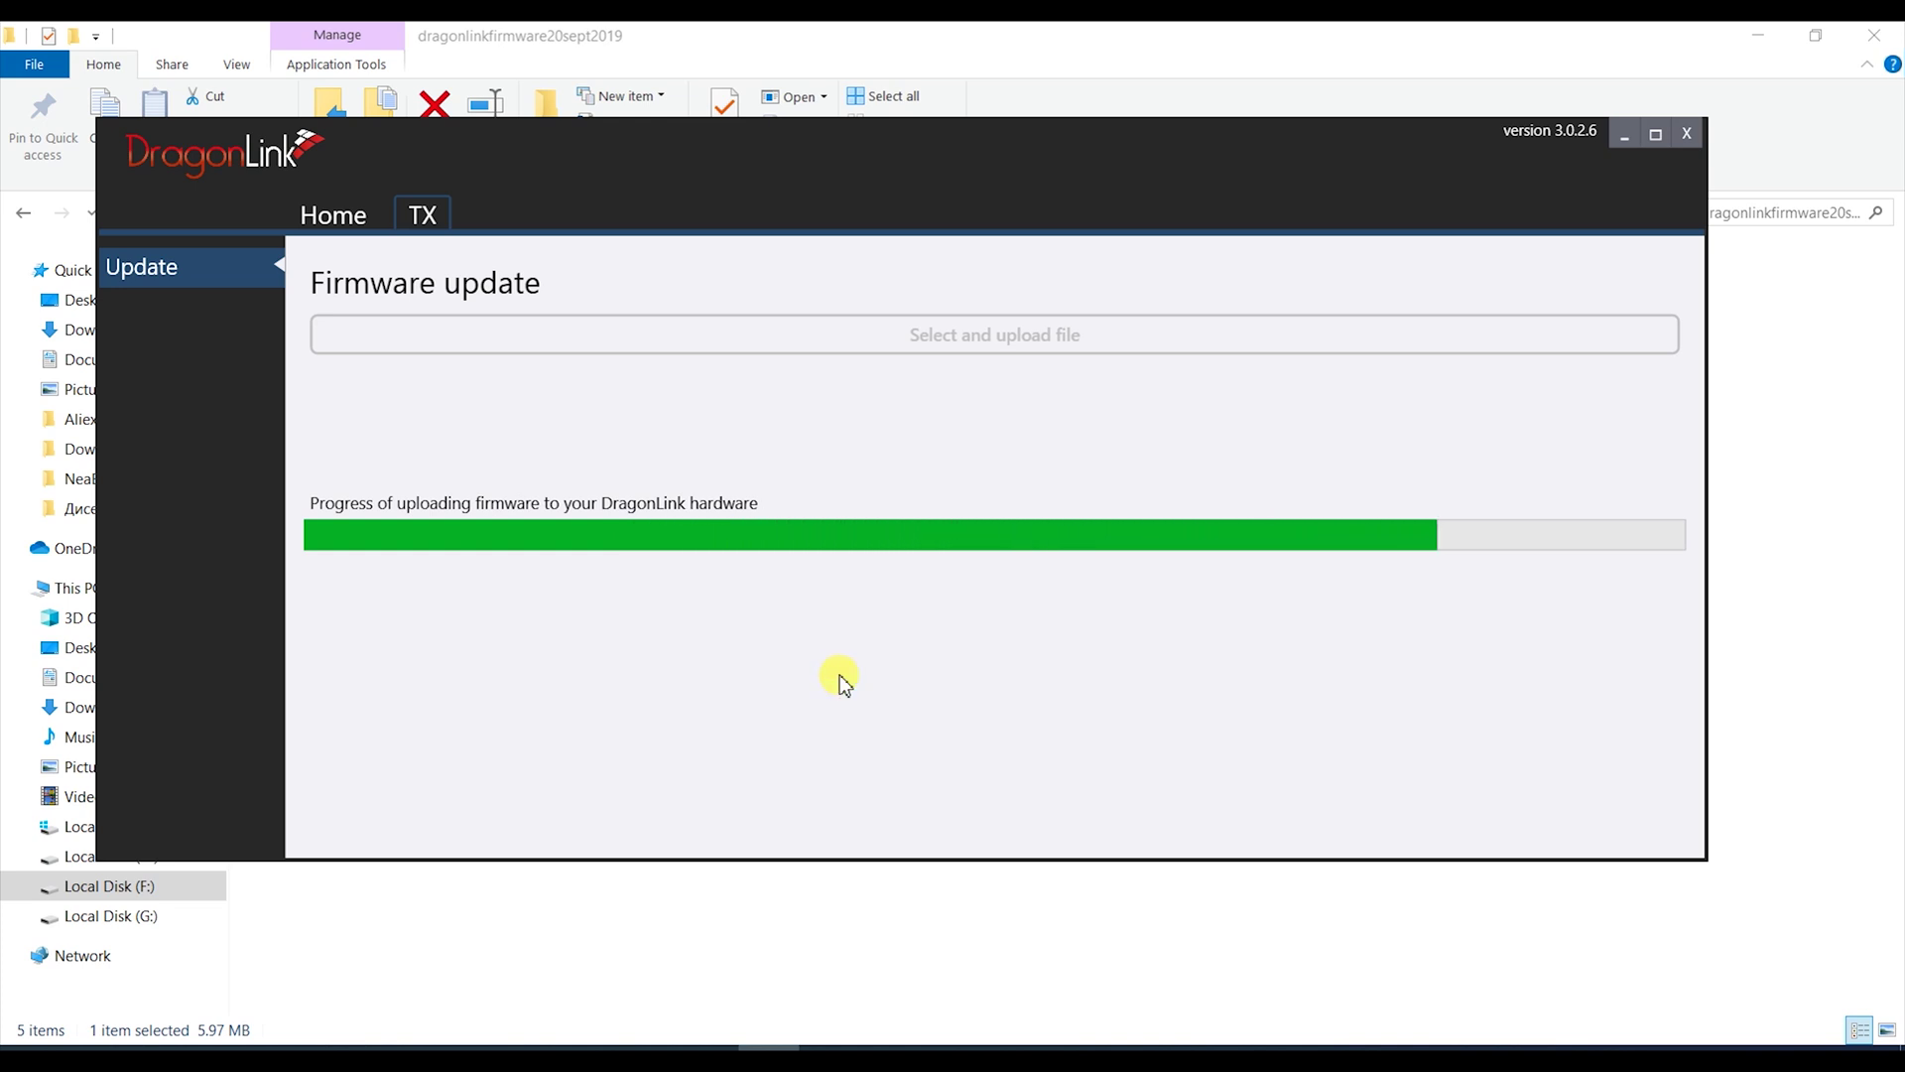
Edit the transmitter ID in General settings, keep Input 1 on S-bus, and save
{"action": "left_click", "coordinate": [425, 214]}
{"action": "left_click", "coordinate": [194, 418]}
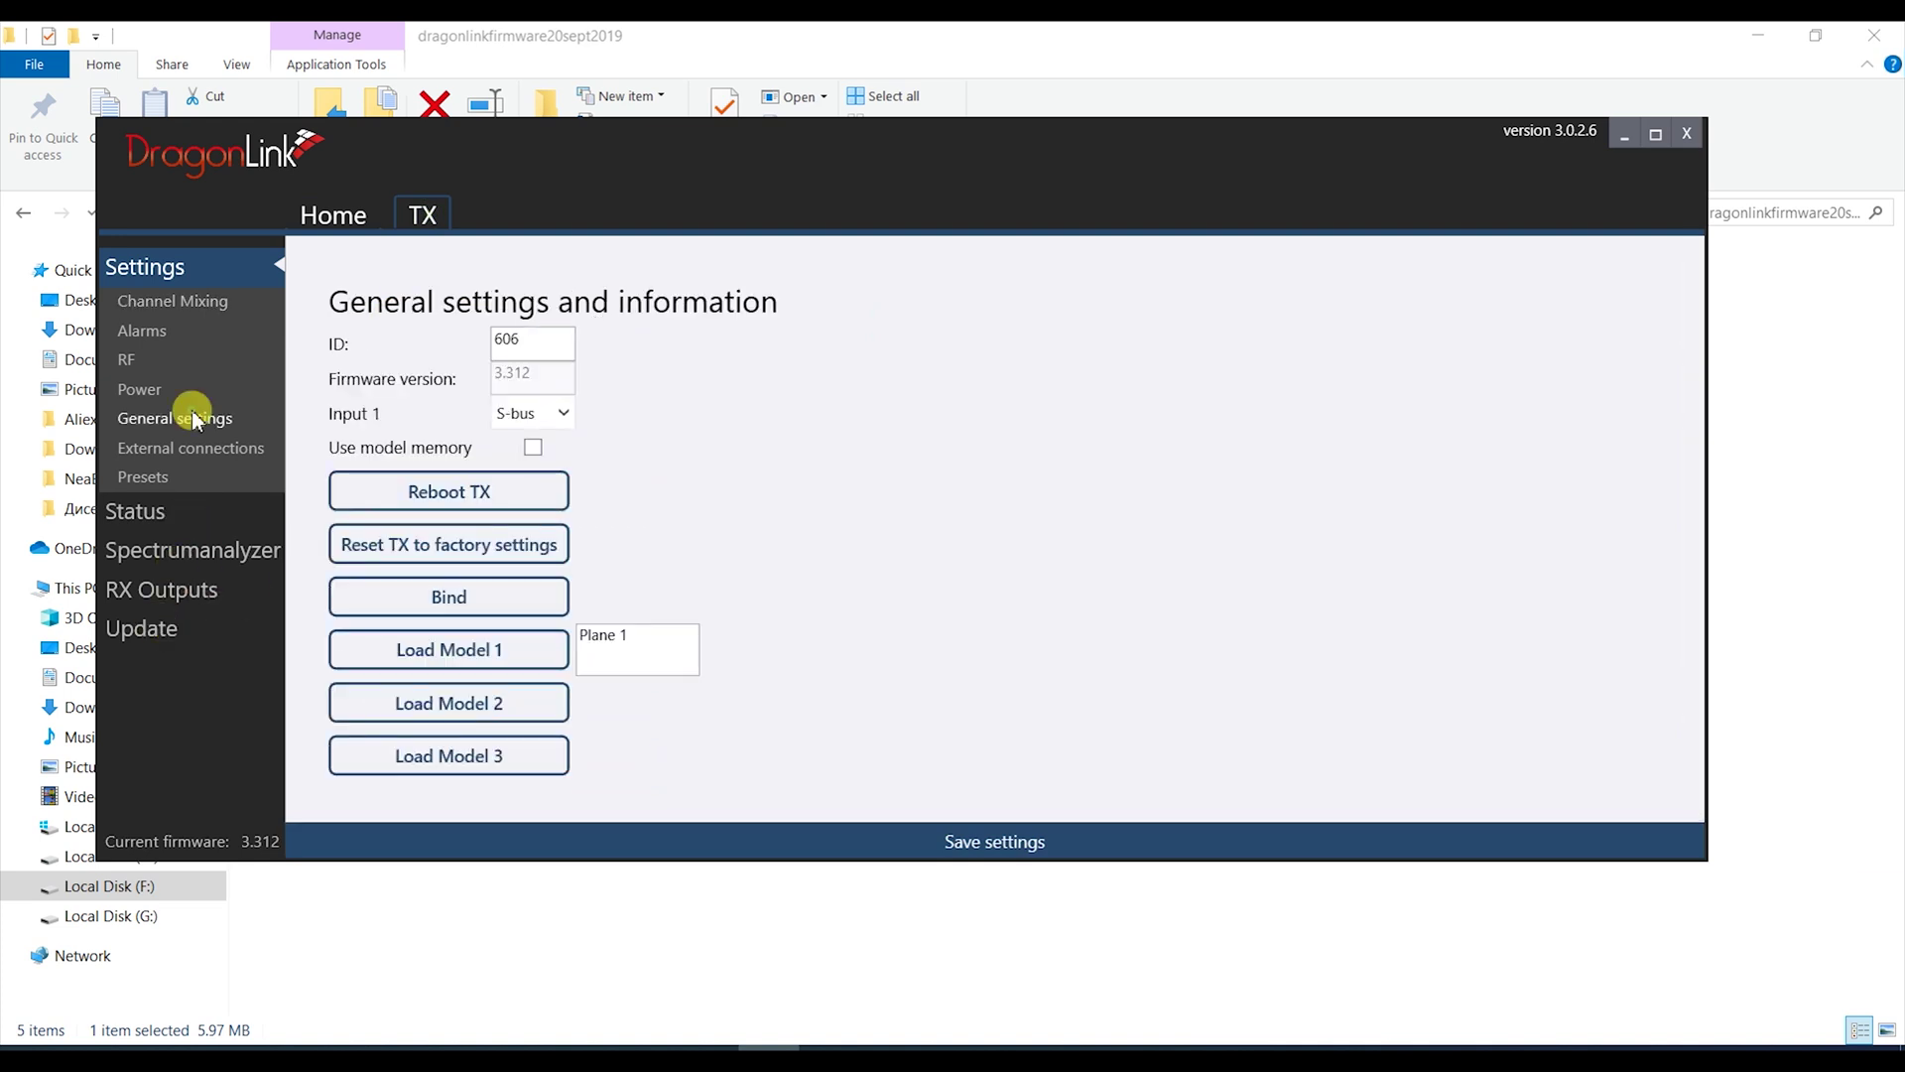
{"action": "double_click", "coordinate": [506, 340]}
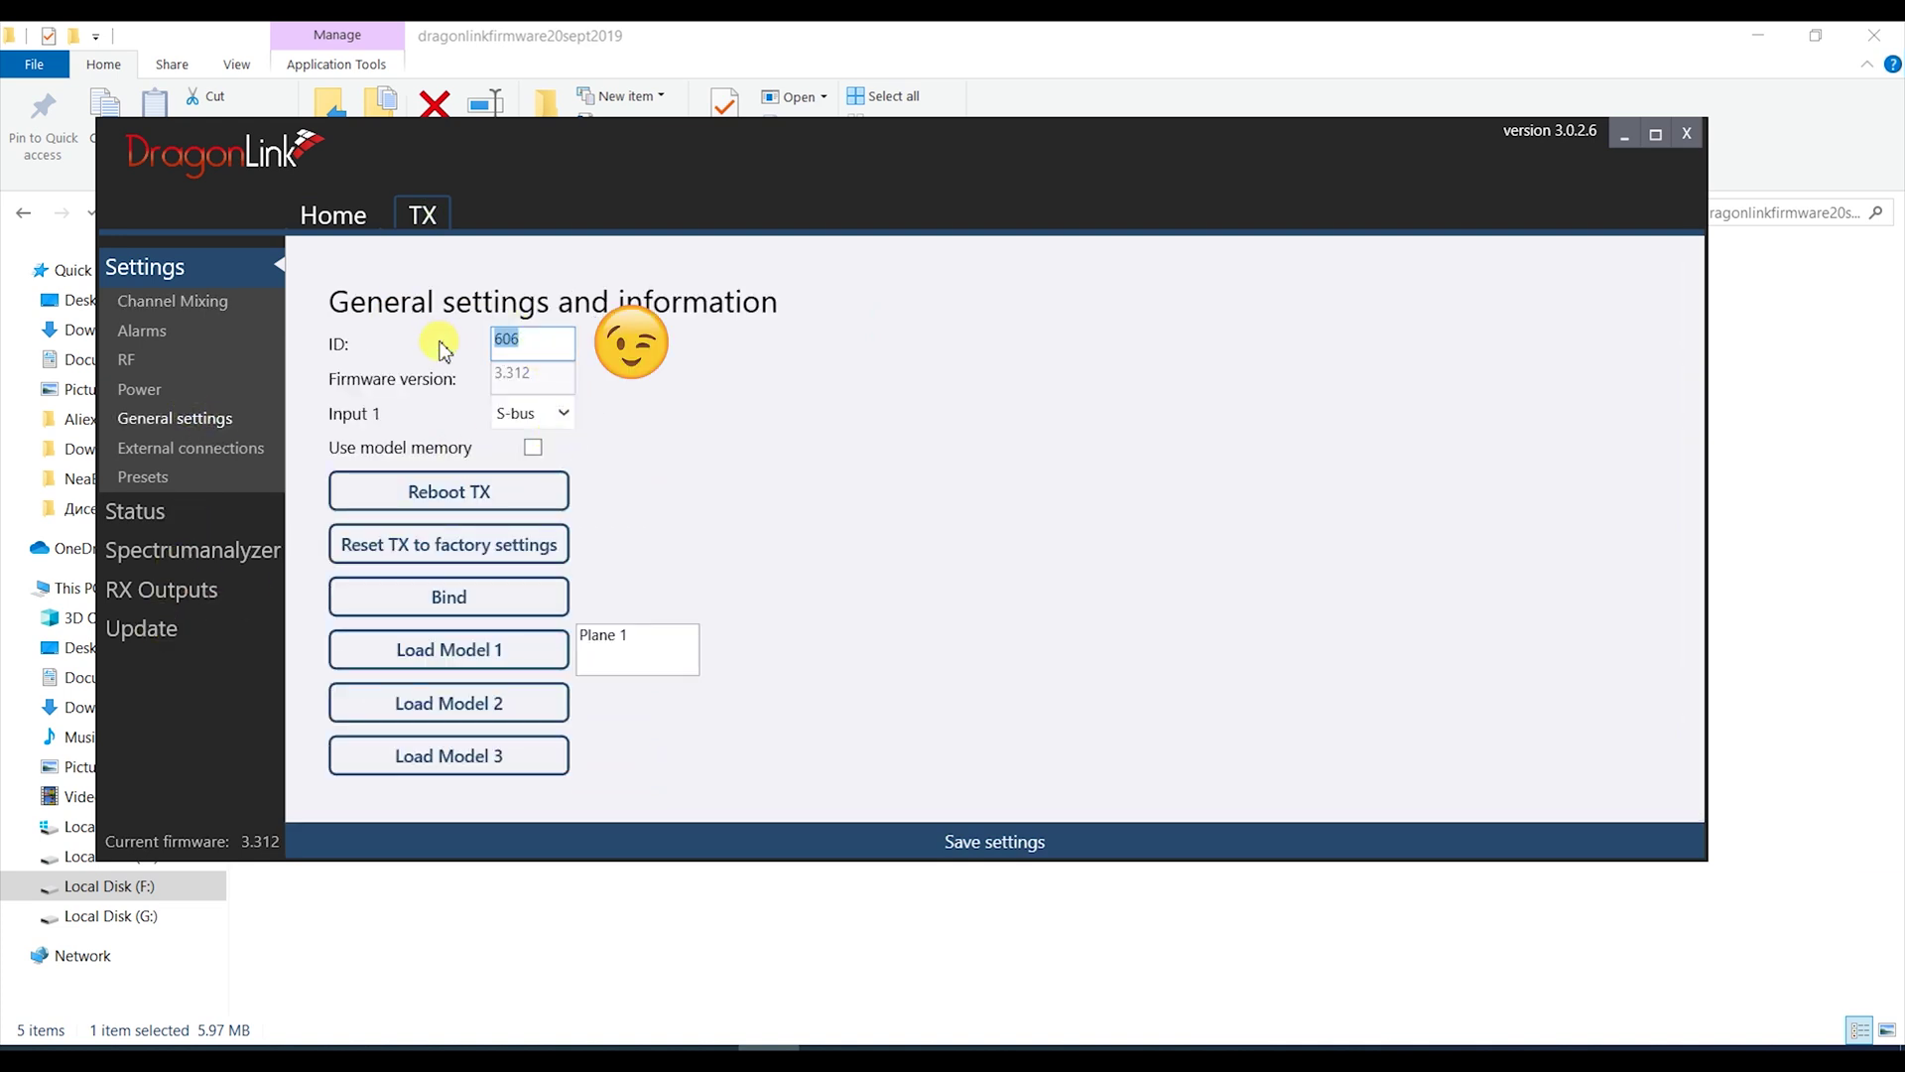
{"action": "type", "text": "0"}
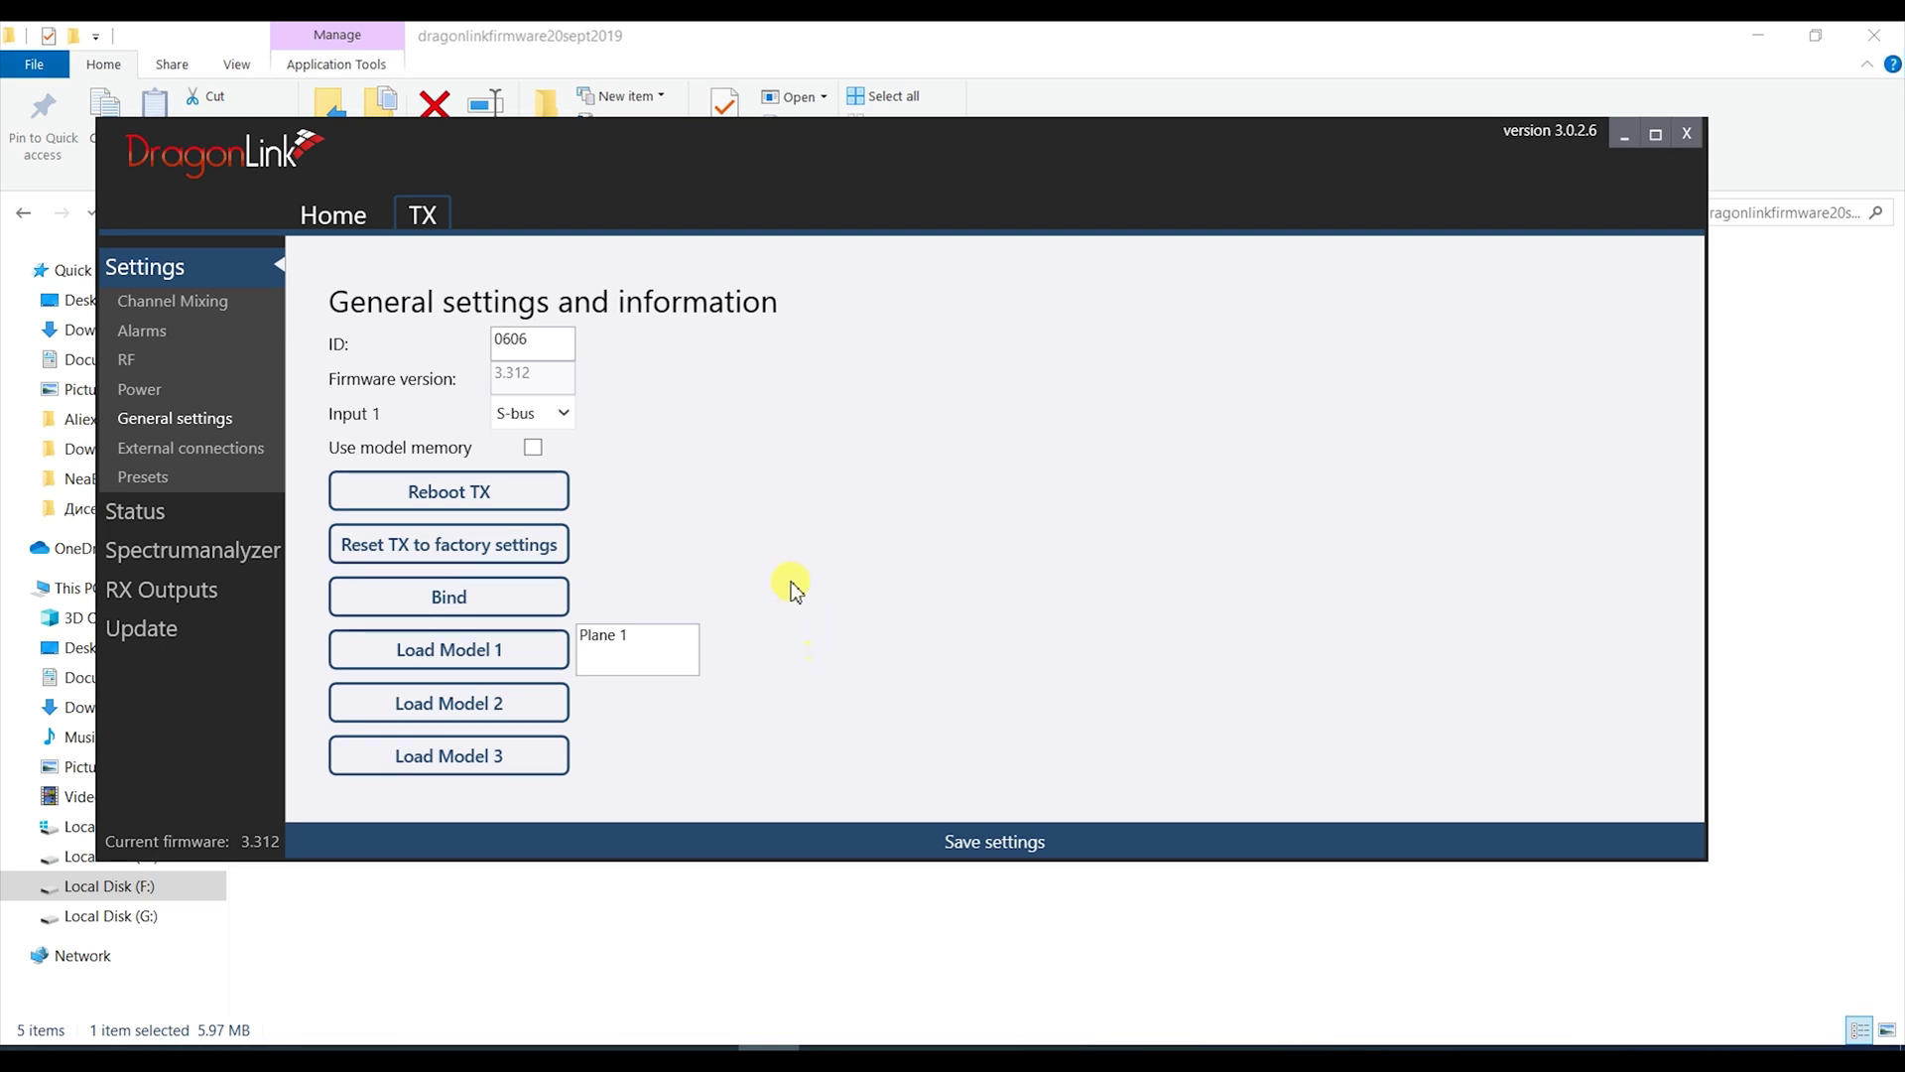
{"action": "left_click", "coordinate": [565, 415]}
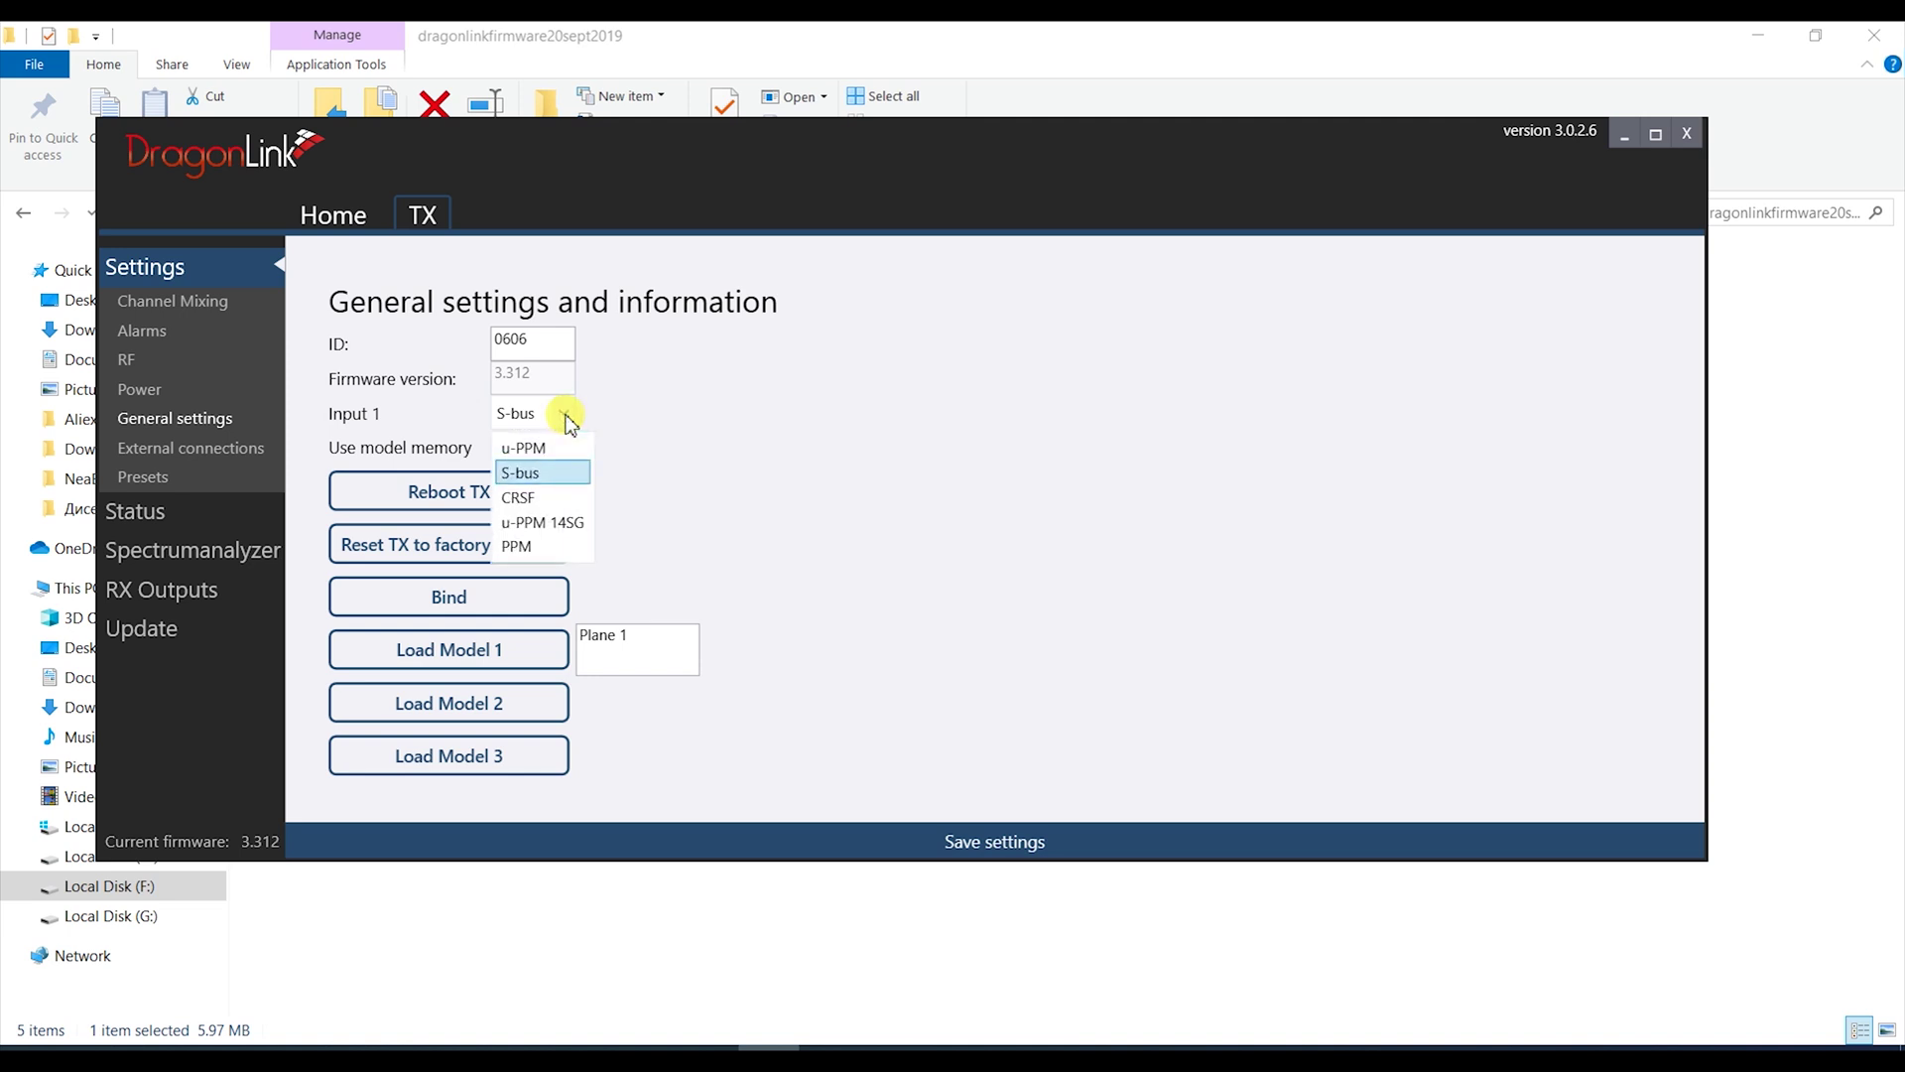
{"action": "left_click", "coordinate": [544, 473]}
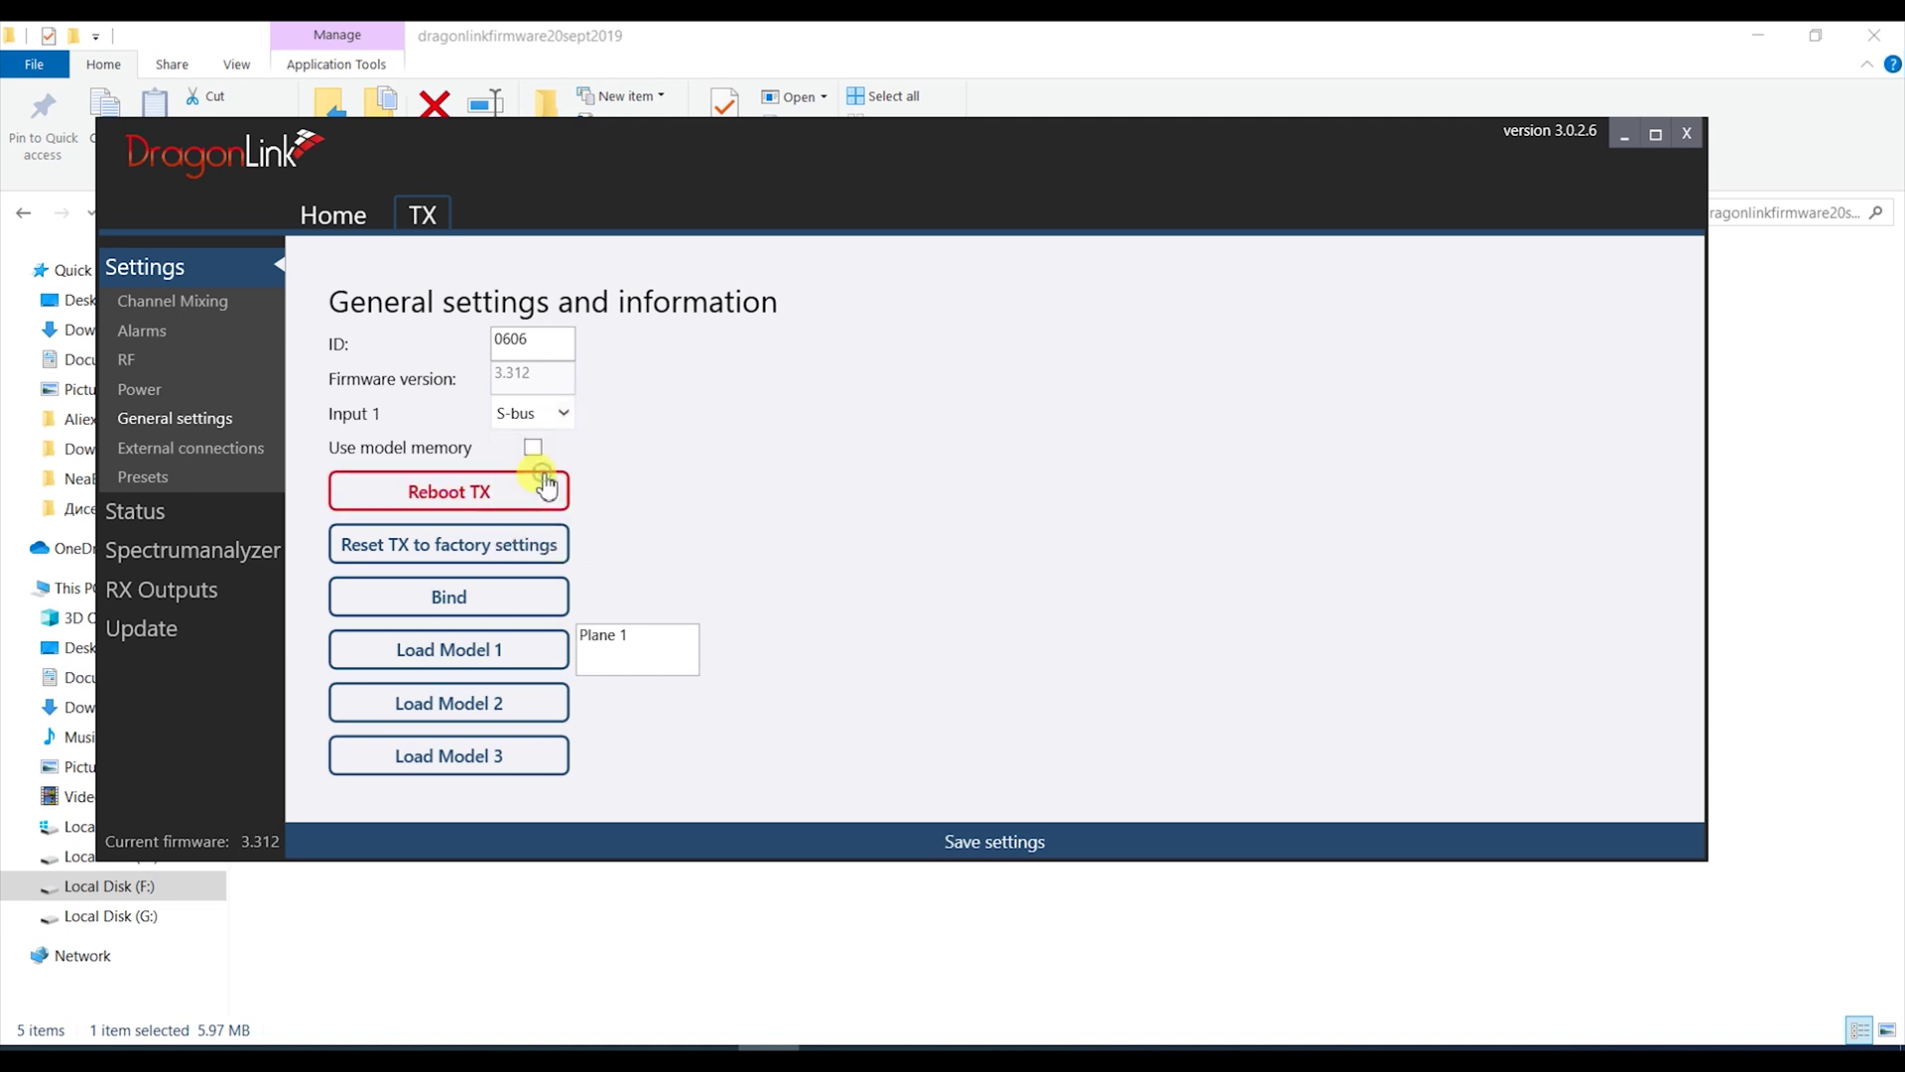
{"action": "left_click", "coordinate": [1001, 845]}
Look over Channel Mixing, then save the Alarms page with Low TX voltage at 10.7 V
{"action": "left_click", "coordinate": [187, 300]}
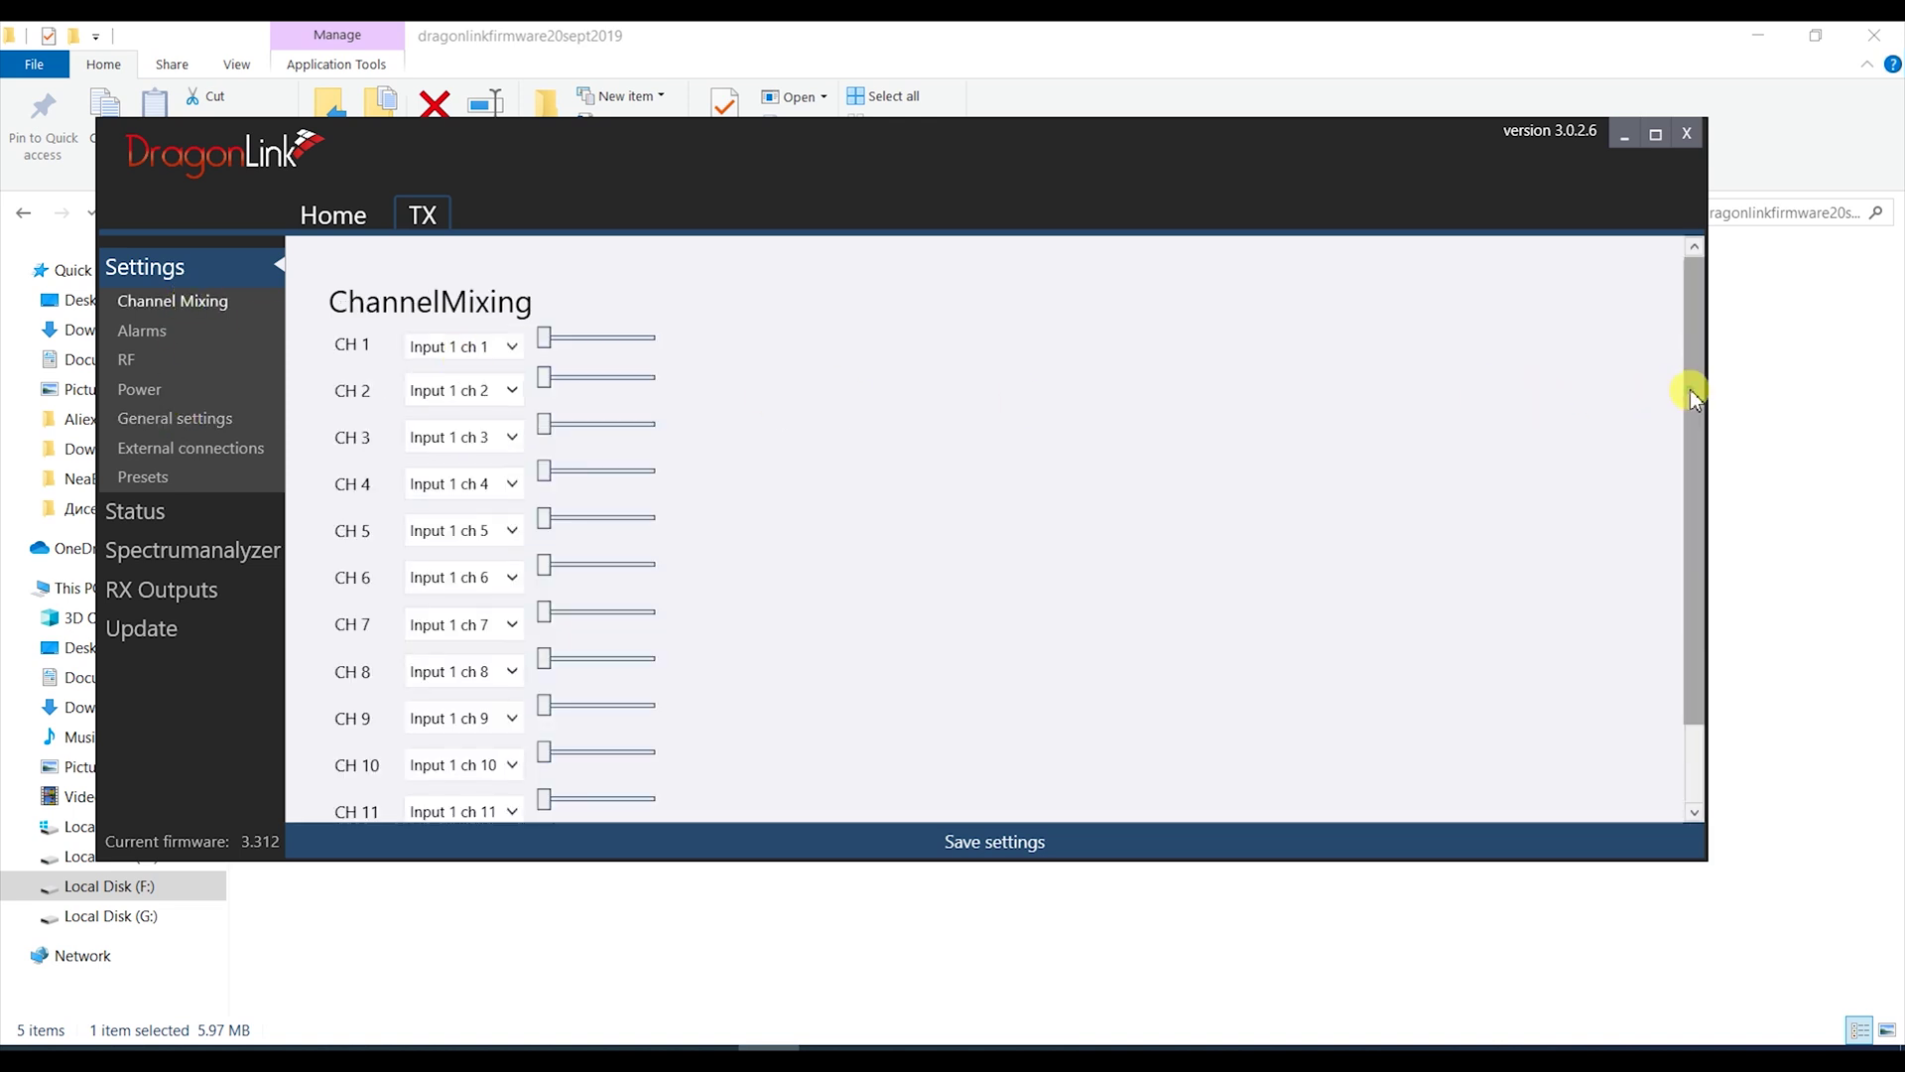
{"action": "mouse_move", "coordinate": [1689, 389]}
{"action": "left_mouse_down"}
{"action": "mouse_move", "coordinate": [1694, 502]}
{"action": "mouse_move", "coordinate": [1669, 377]}
{"action": "left_mouse_up"}
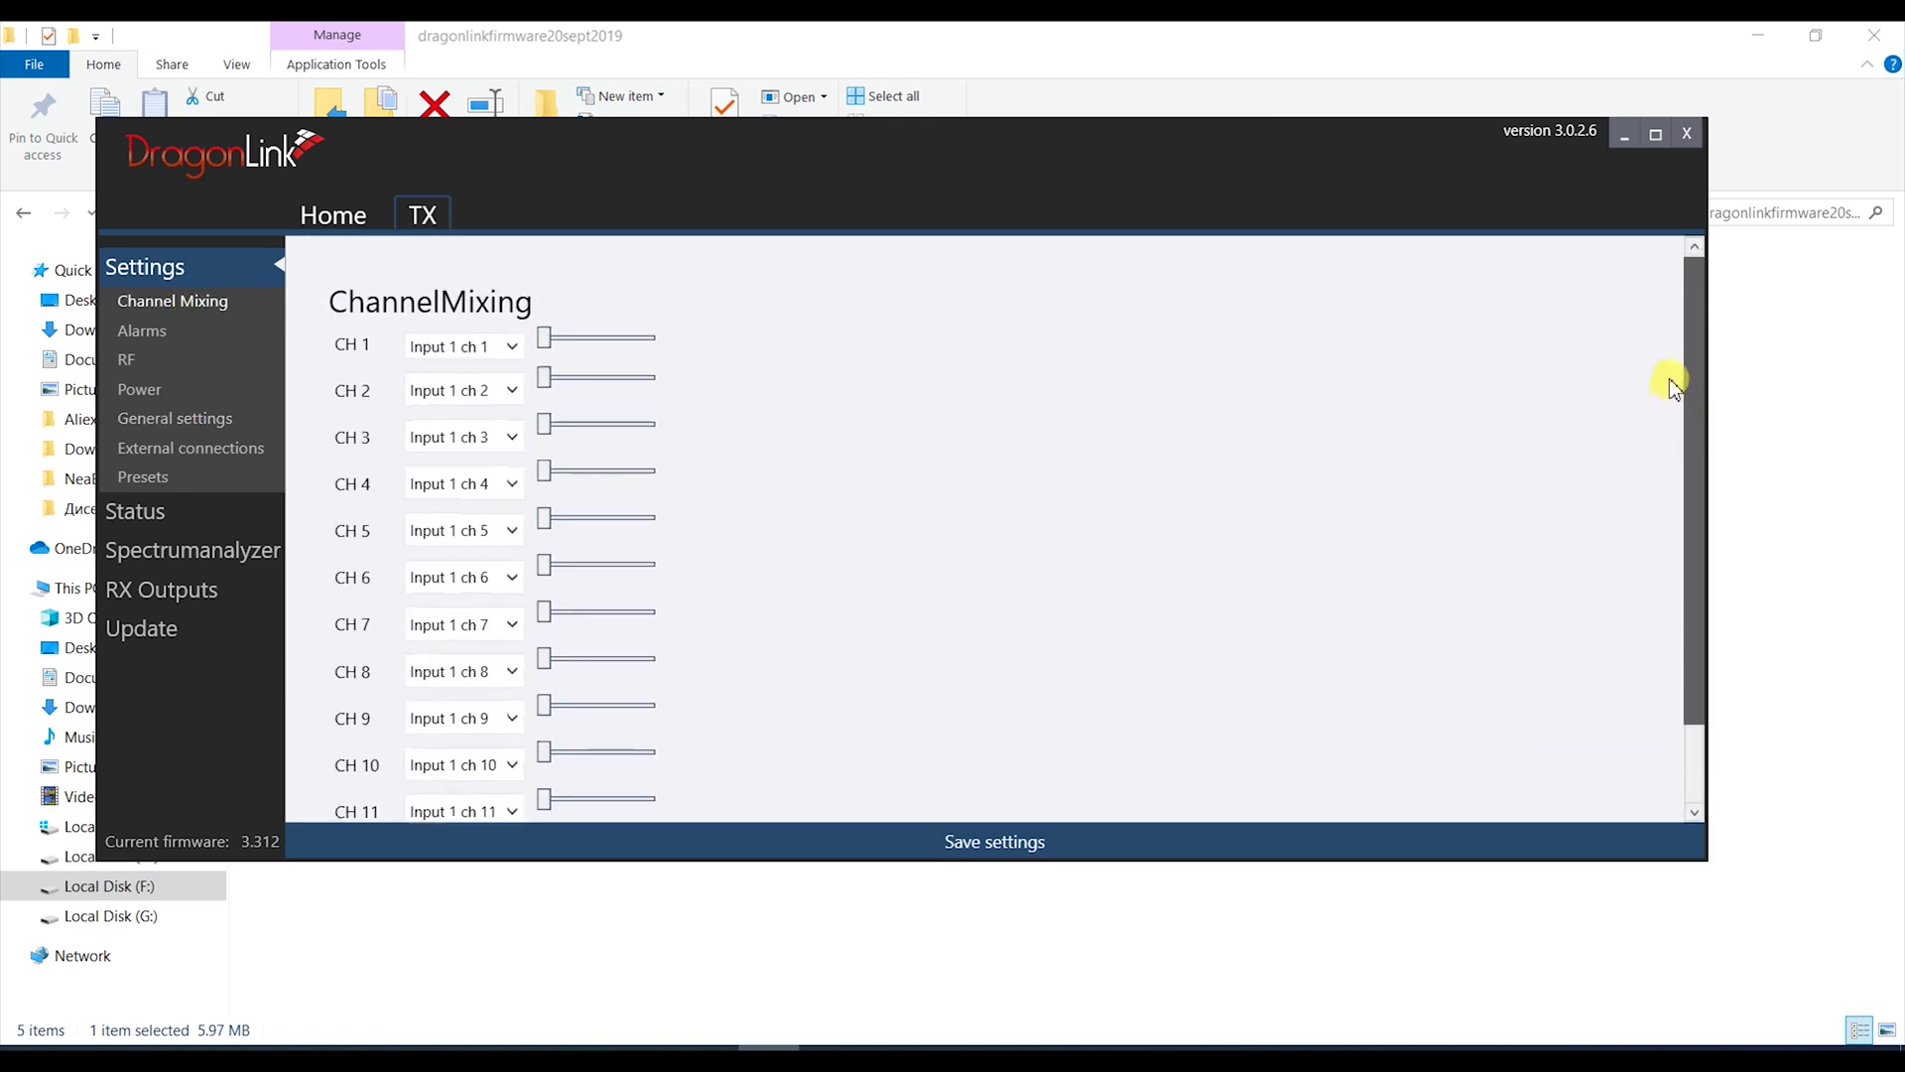
{"action": "left_click", "coordinate": [171, 332]}
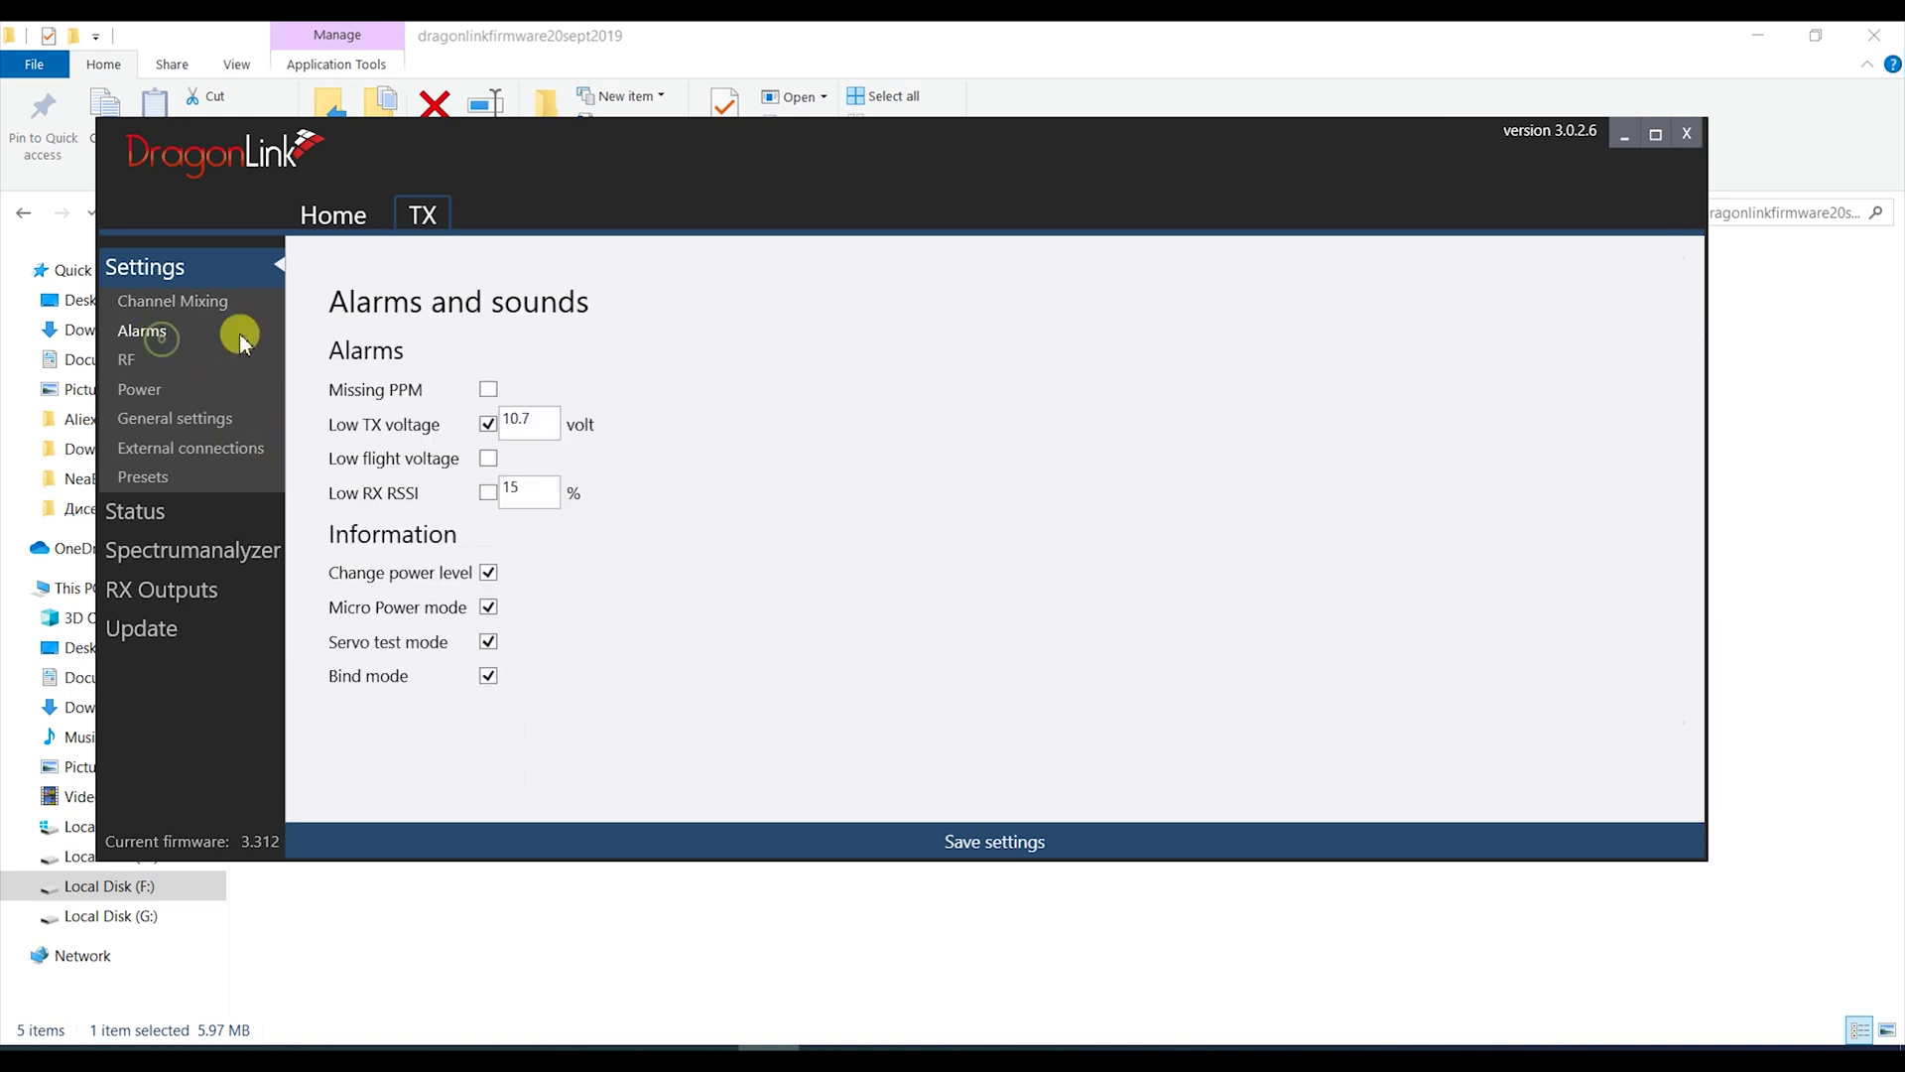
{"action": "left_click", "coordinate": [526, 420]}
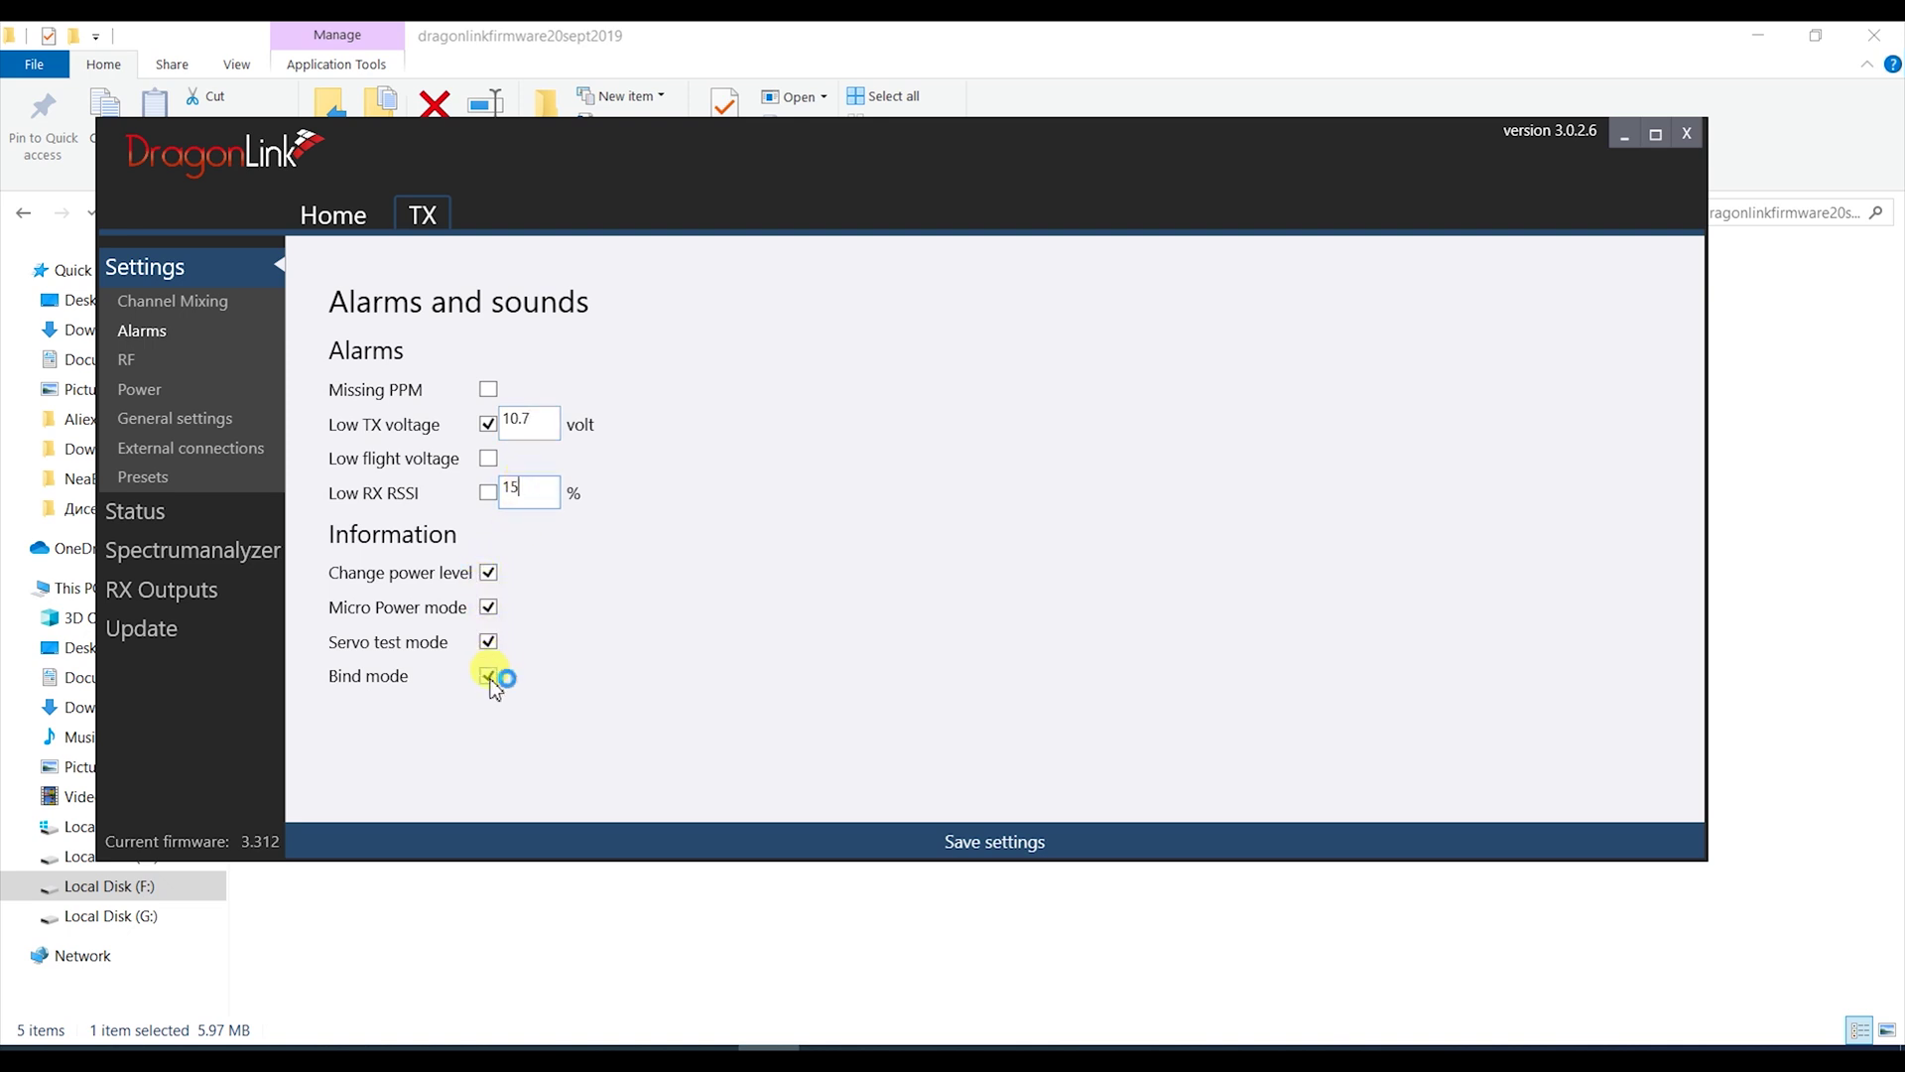
{"action": "double_click", "coordinate": [526, 420]}
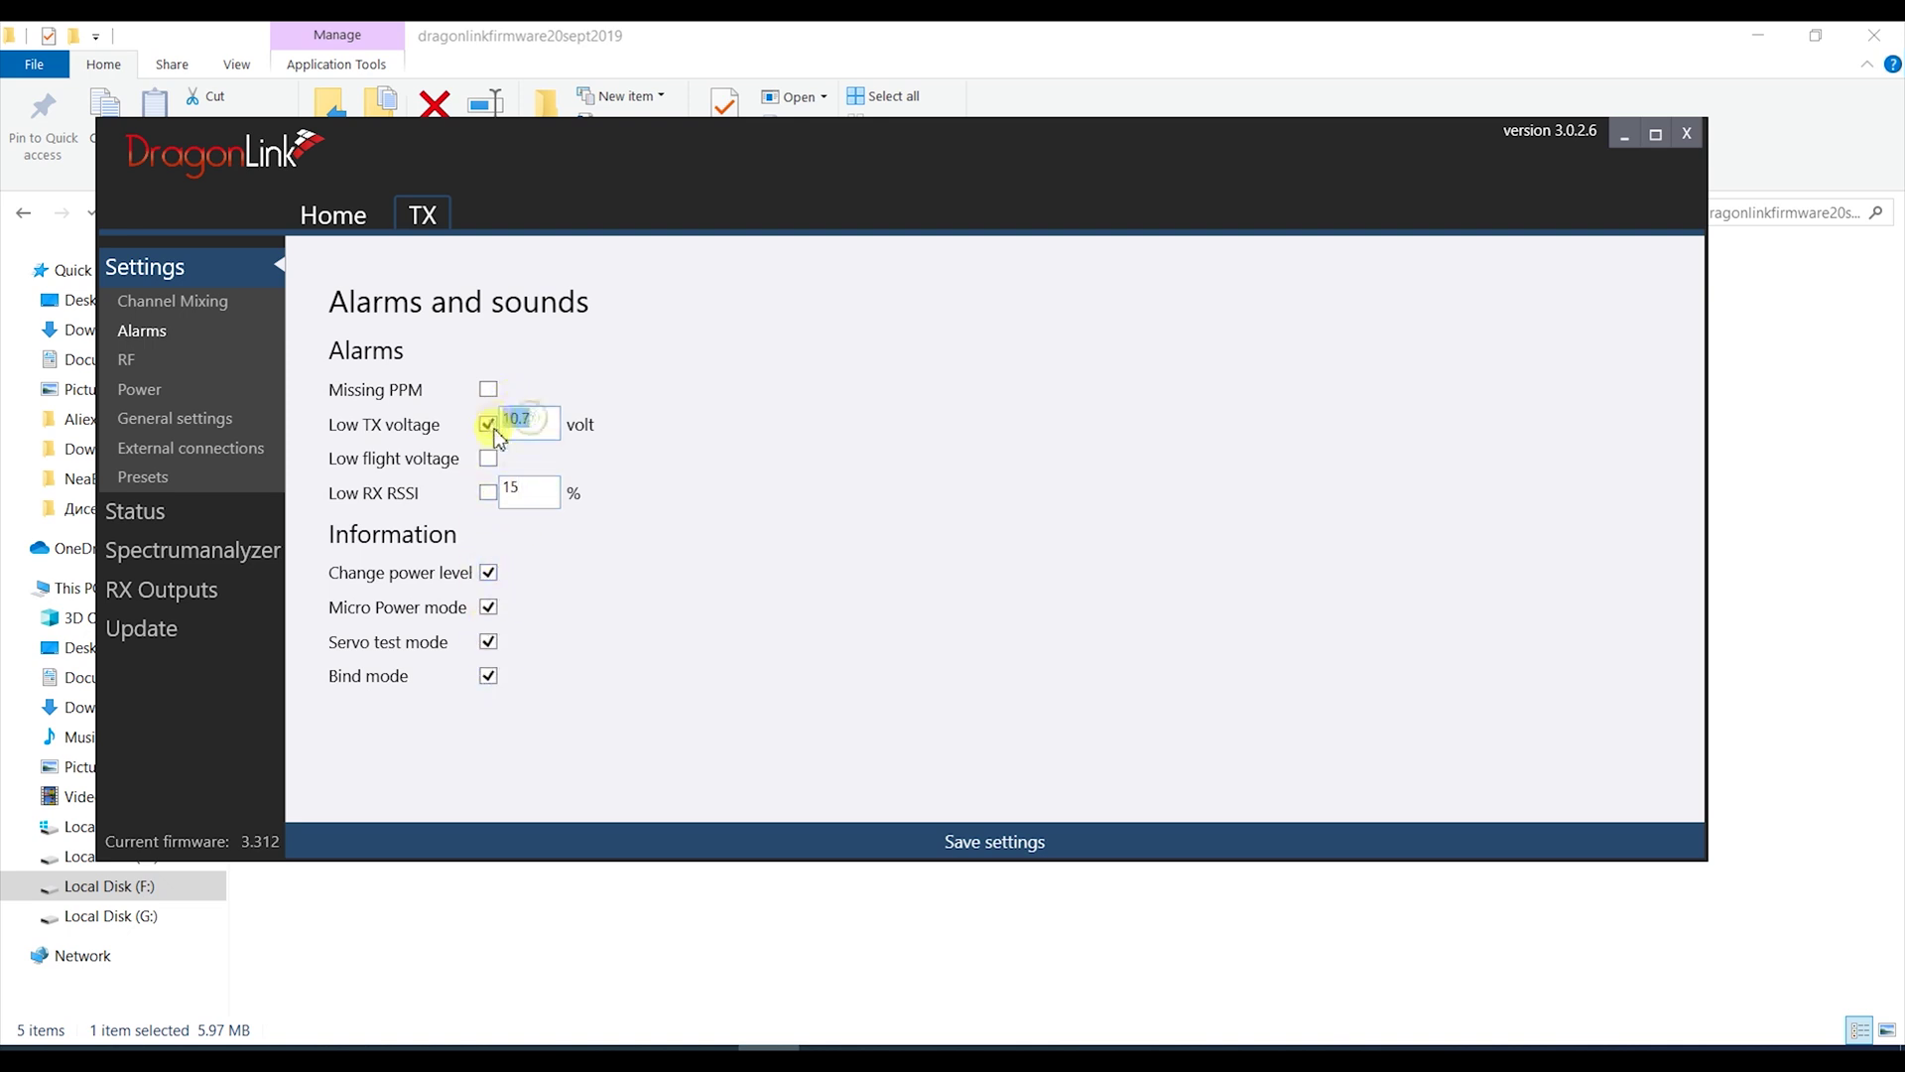
{"action": "left_click", "coordinate": [773, 468]}
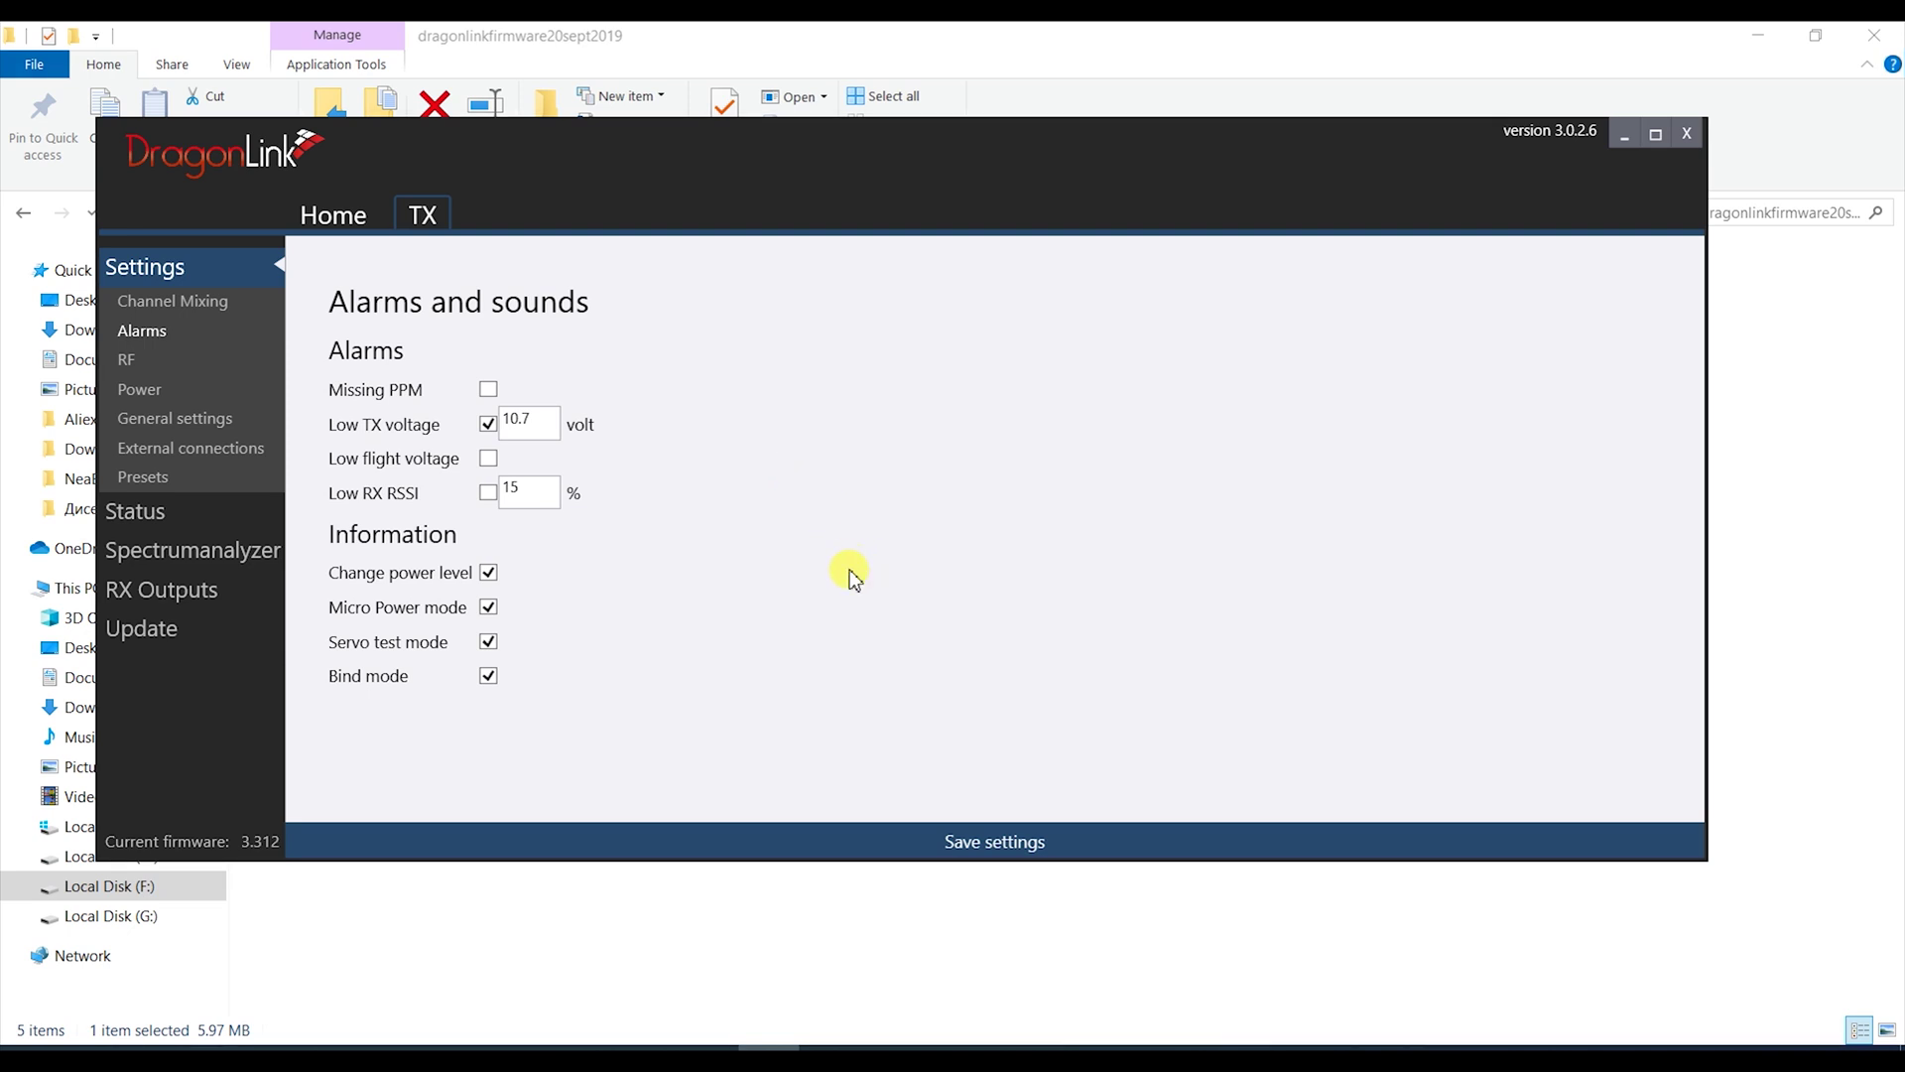
{"action": "left_click", "coordinate": [982, 840]}
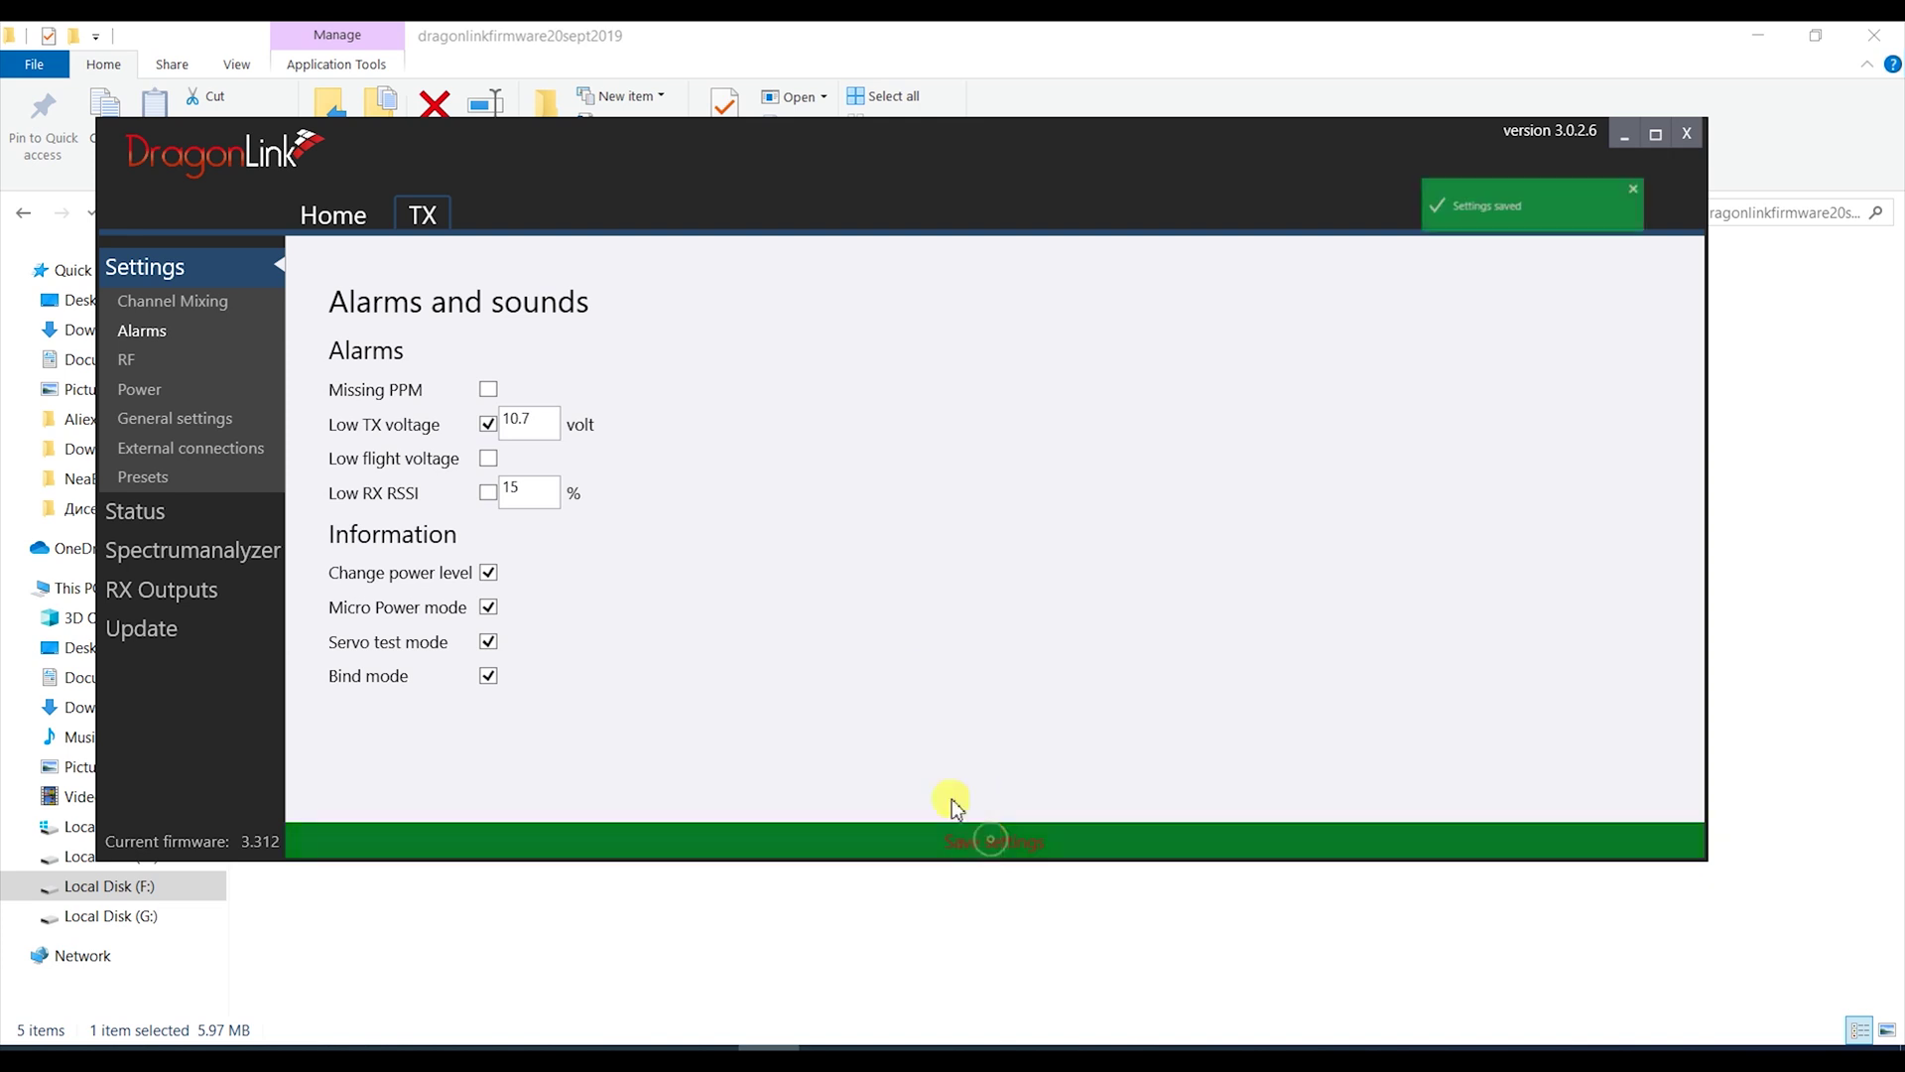
Turn on the bi-directional link at 9x speed in RF Protocol and save
{"action": "left_click", "coordinate": [129, 359]}
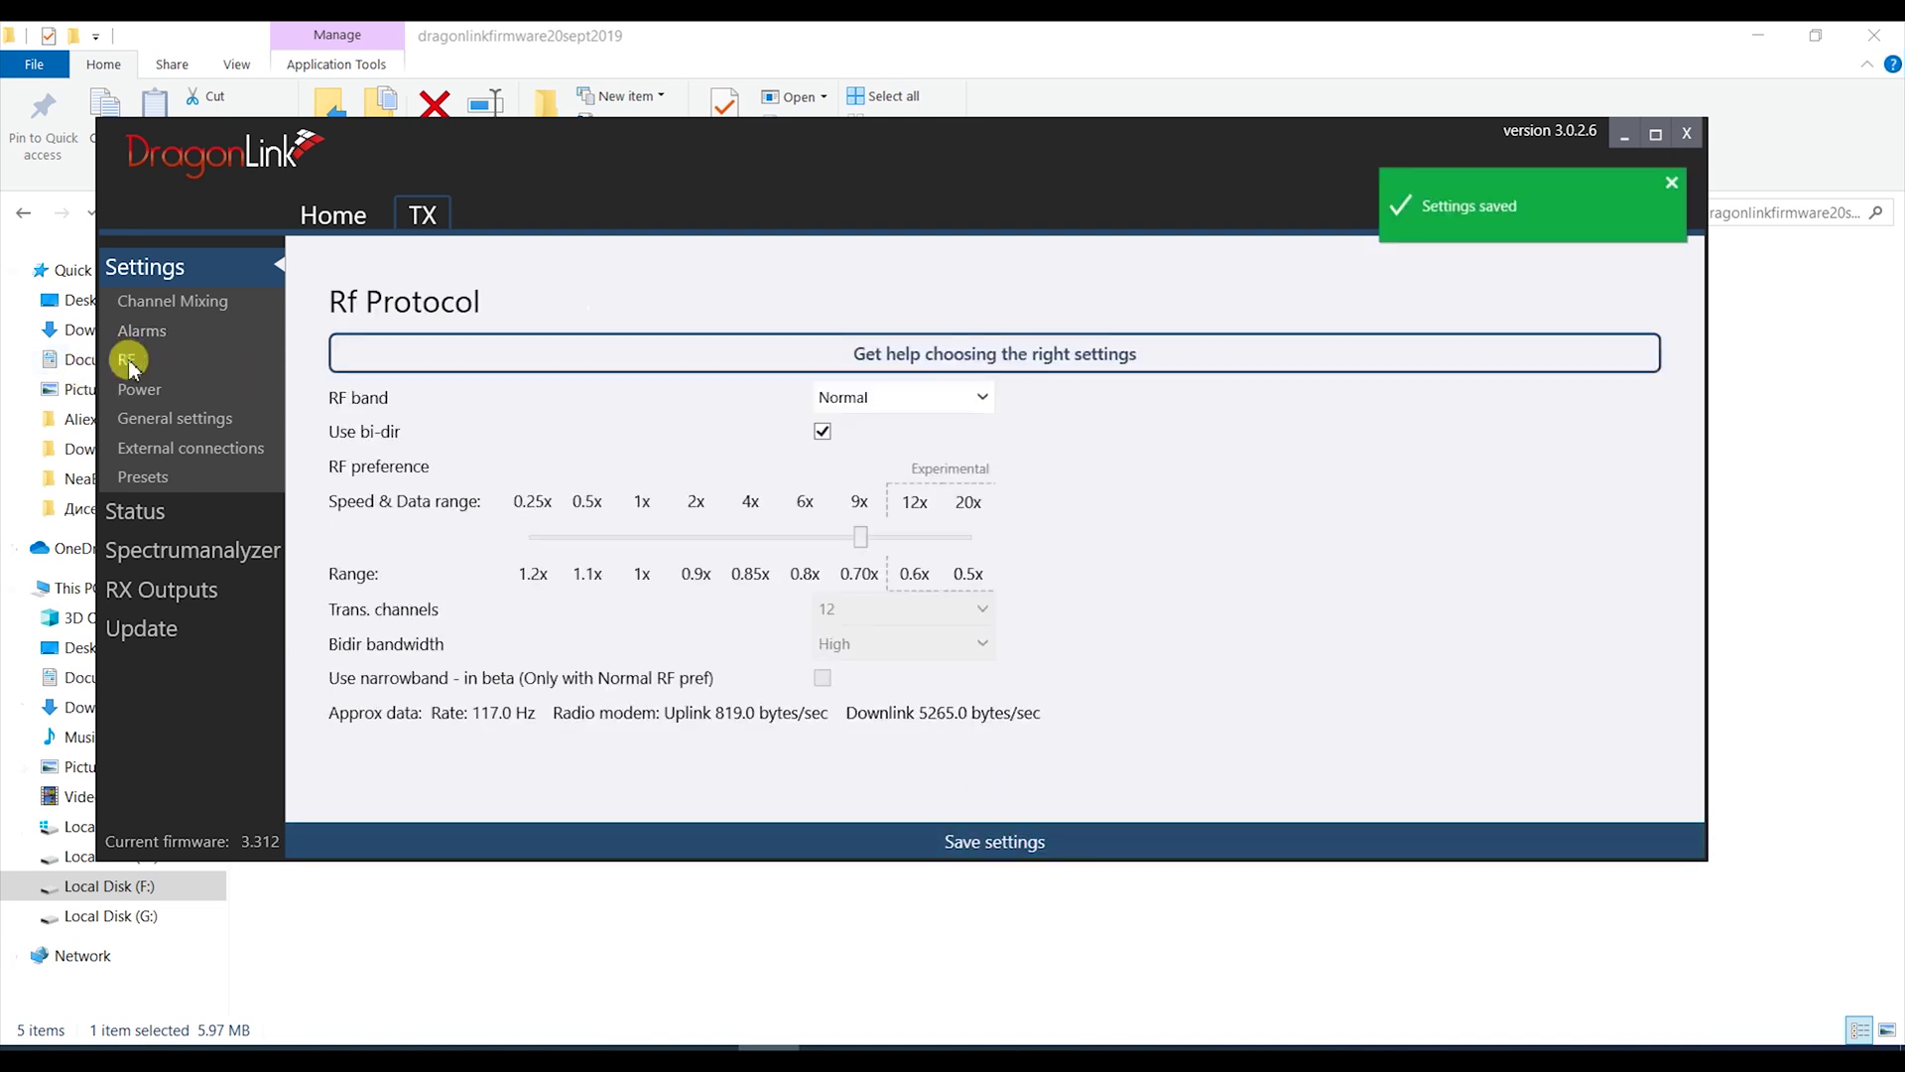
{"action": "left_click", "coordinate": [830, 437]}
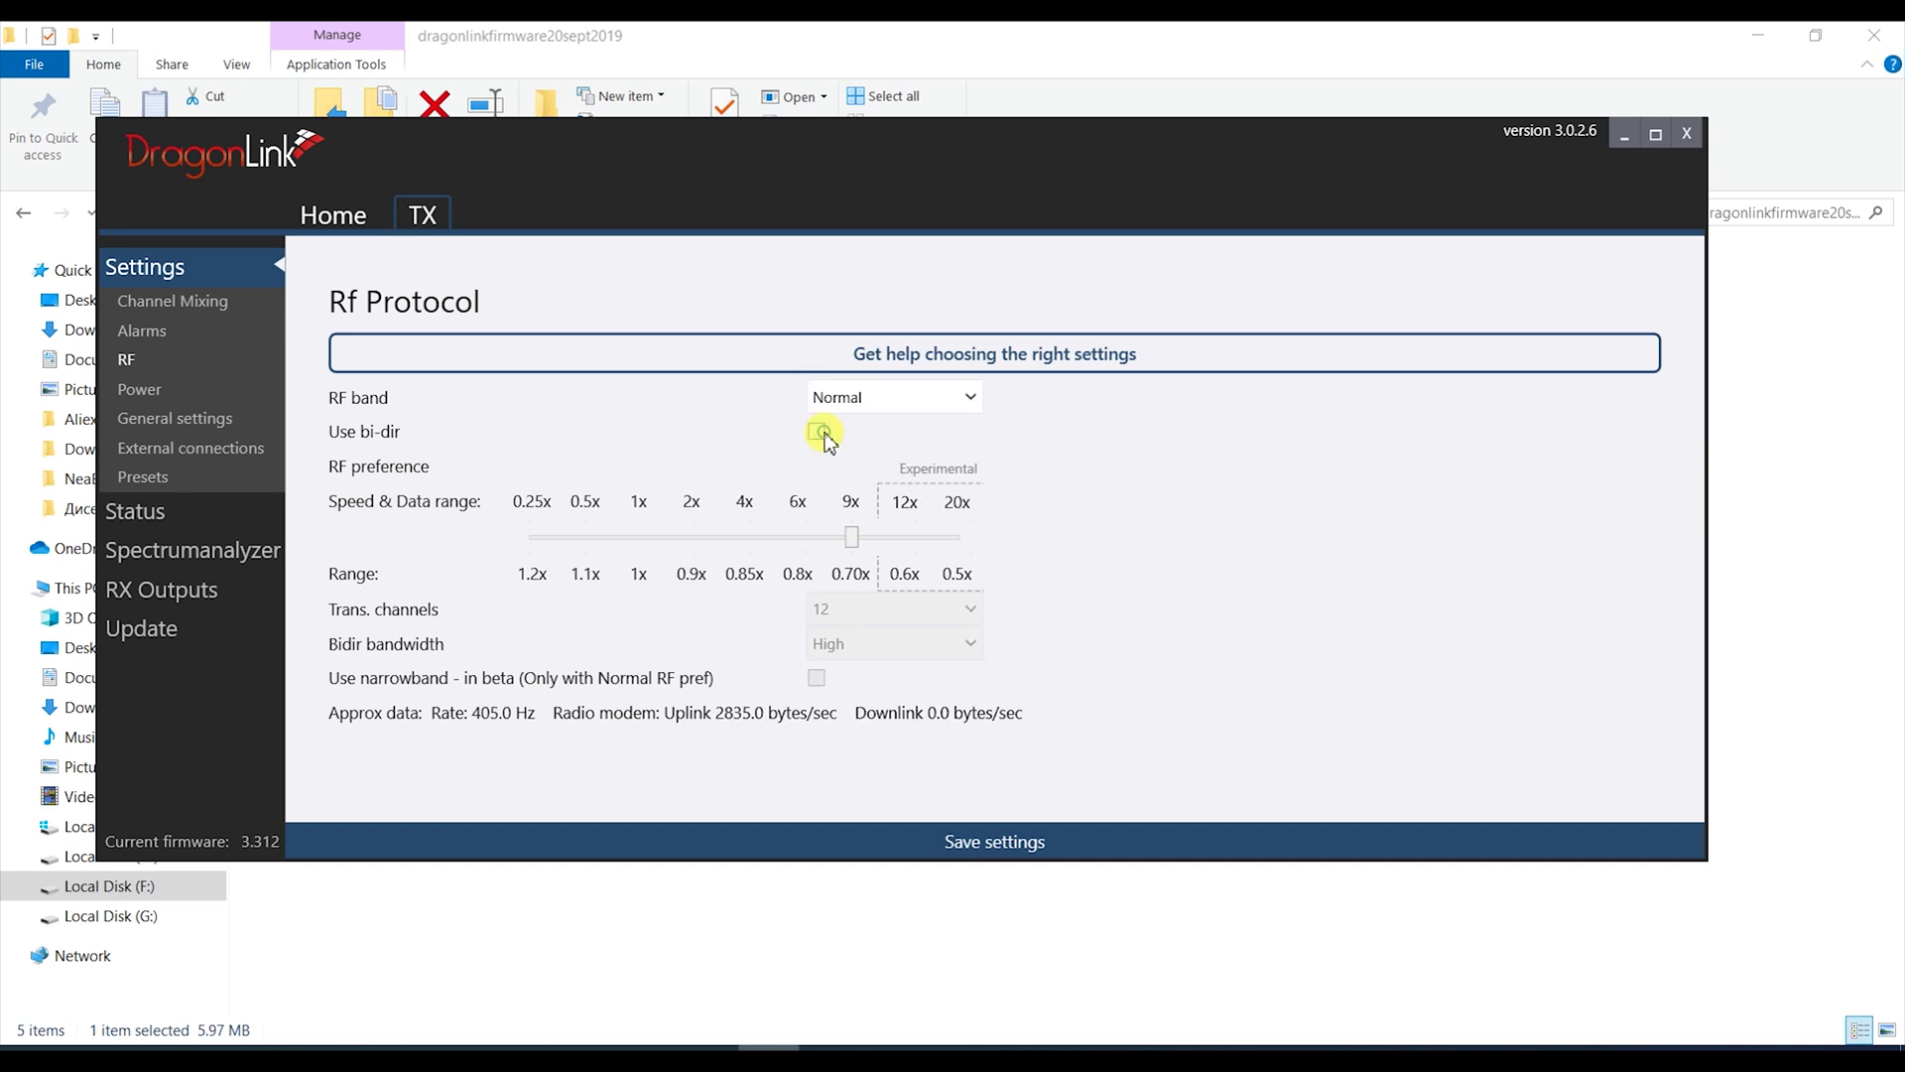
{"action": "left_click", "coordinate": [818, 433]}
{"action": "left_click", "coordinate": [859, 537]}
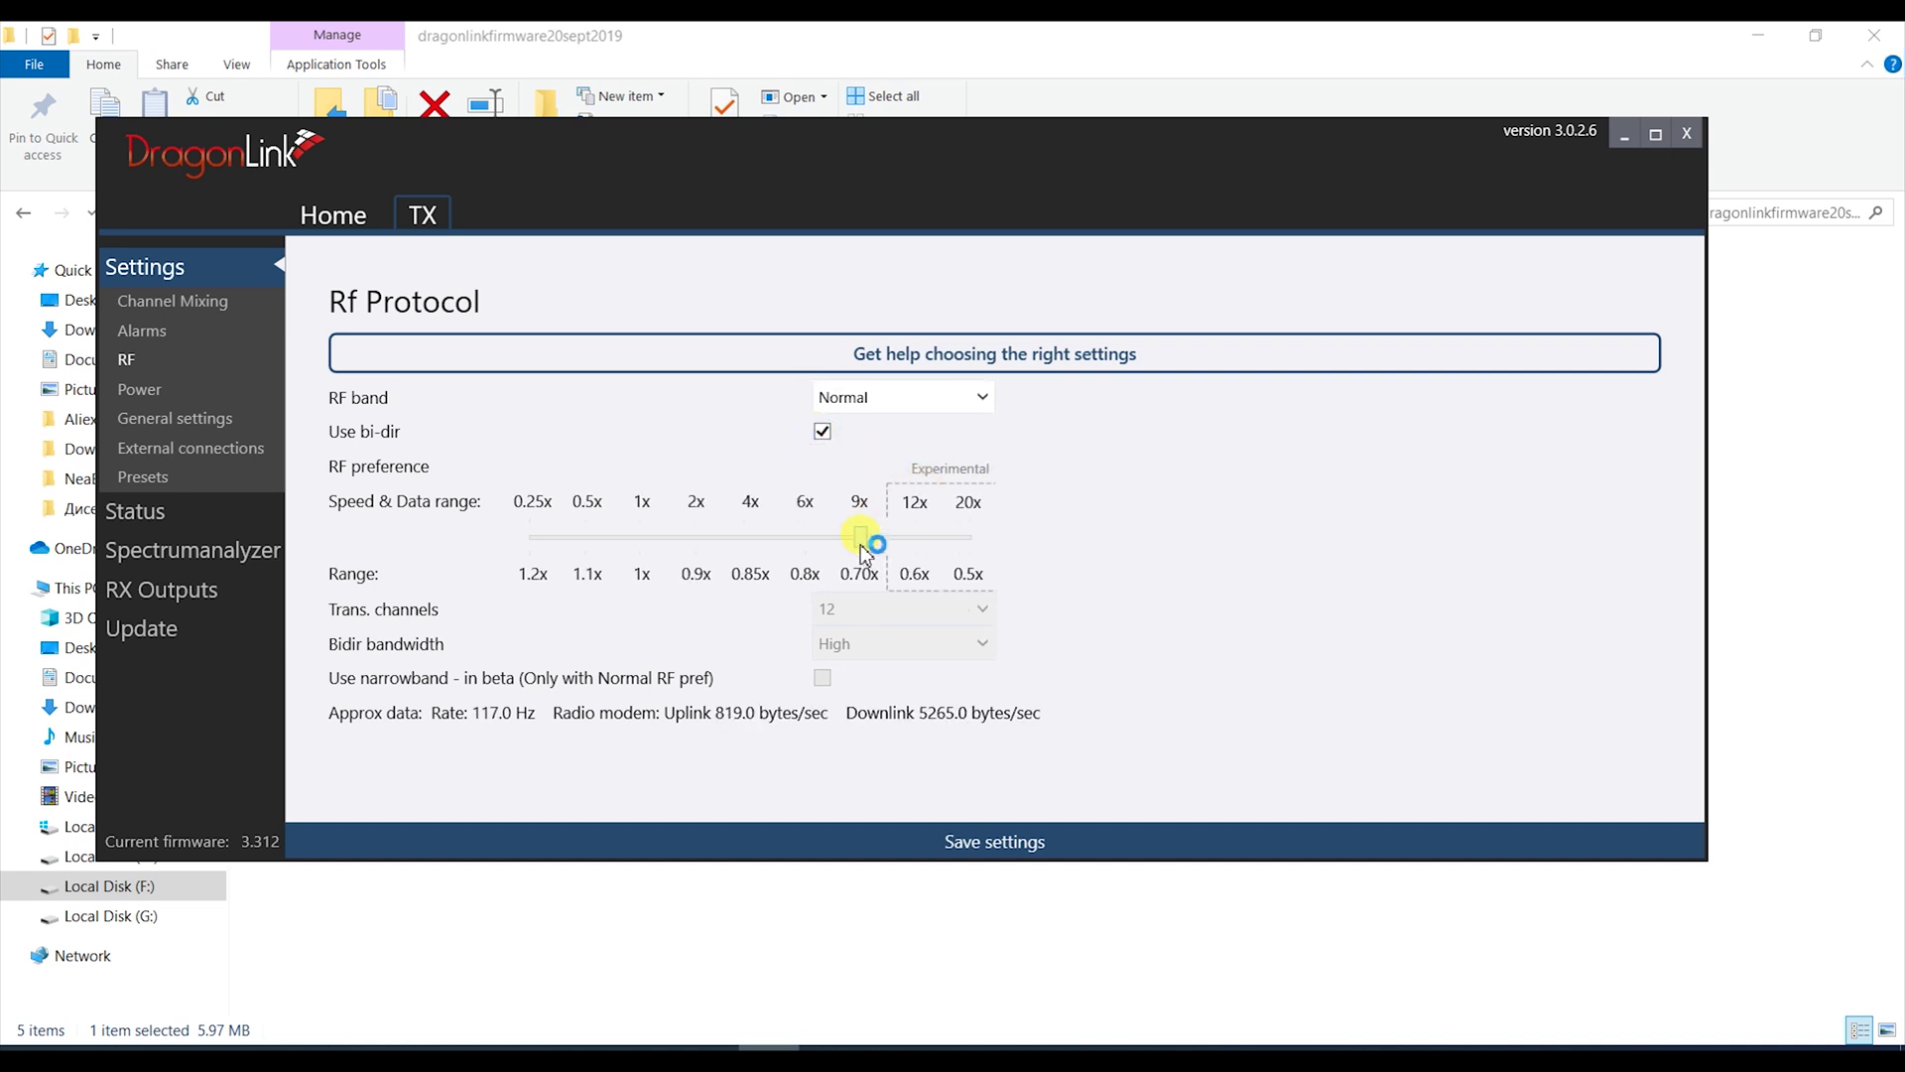
{"action": "left_click_drag", "start_coordinate": [816, 549], "coordinate": [865, 544]}
{"action": "left_click", "coordinate": [997, 843]}
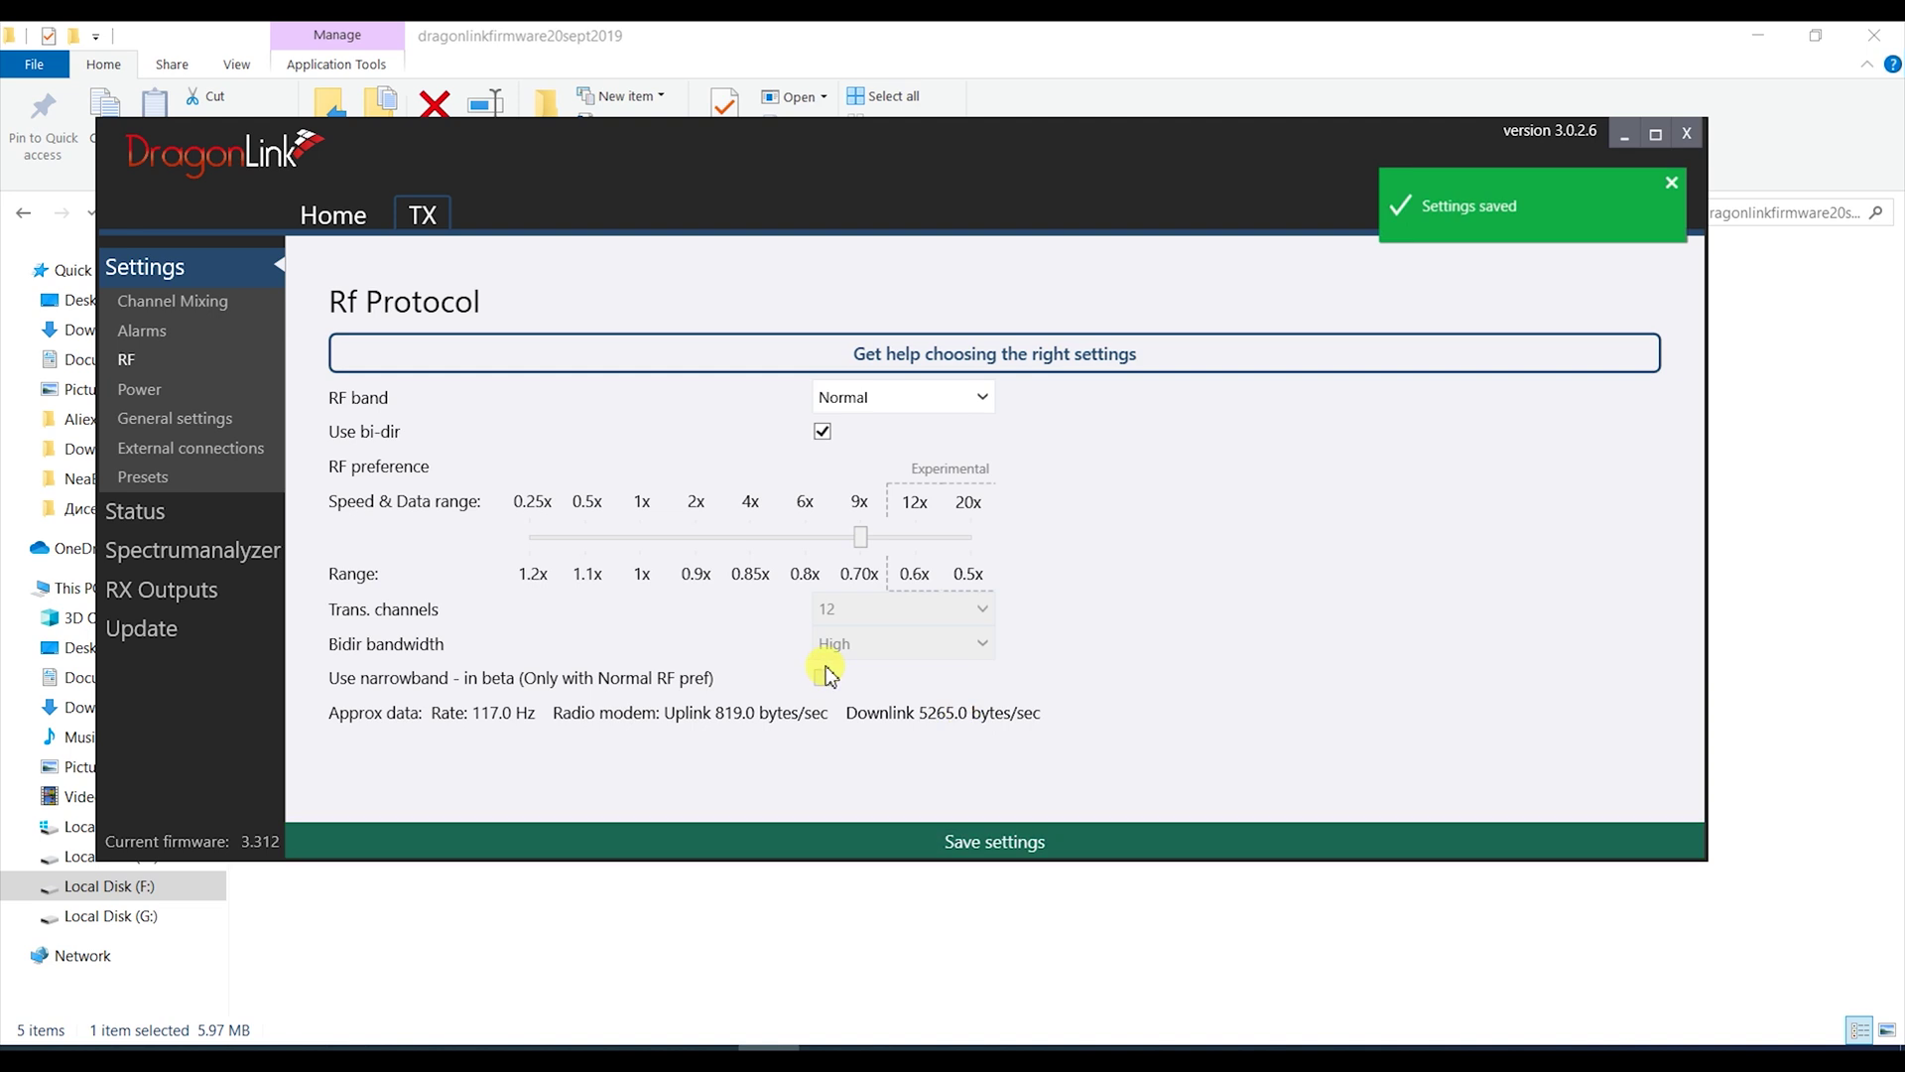
{"action": "left_click", "coordinate": [189, 389]}
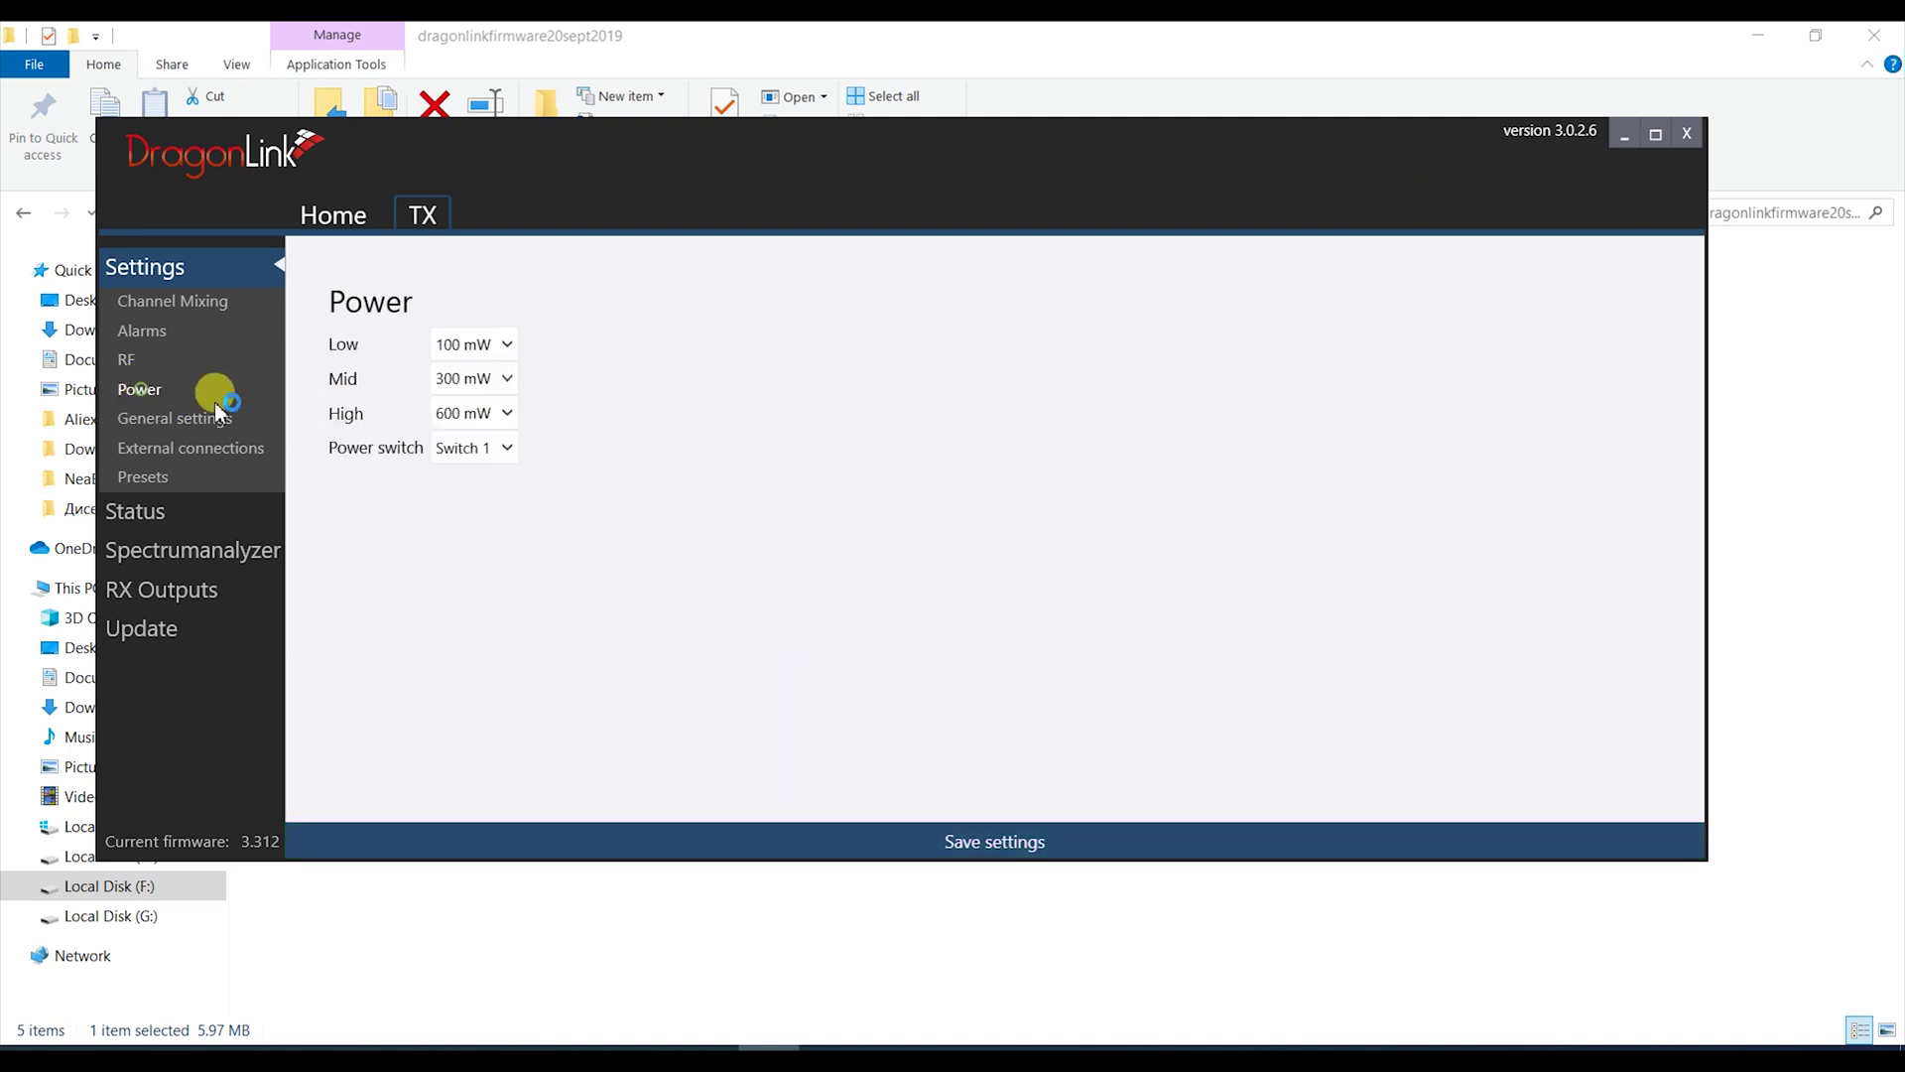
Keep power levels 100, 300 and 600 mW on Switch 1 and save the power settings
{"action": "left_click", "coordinate": [506, 449]}
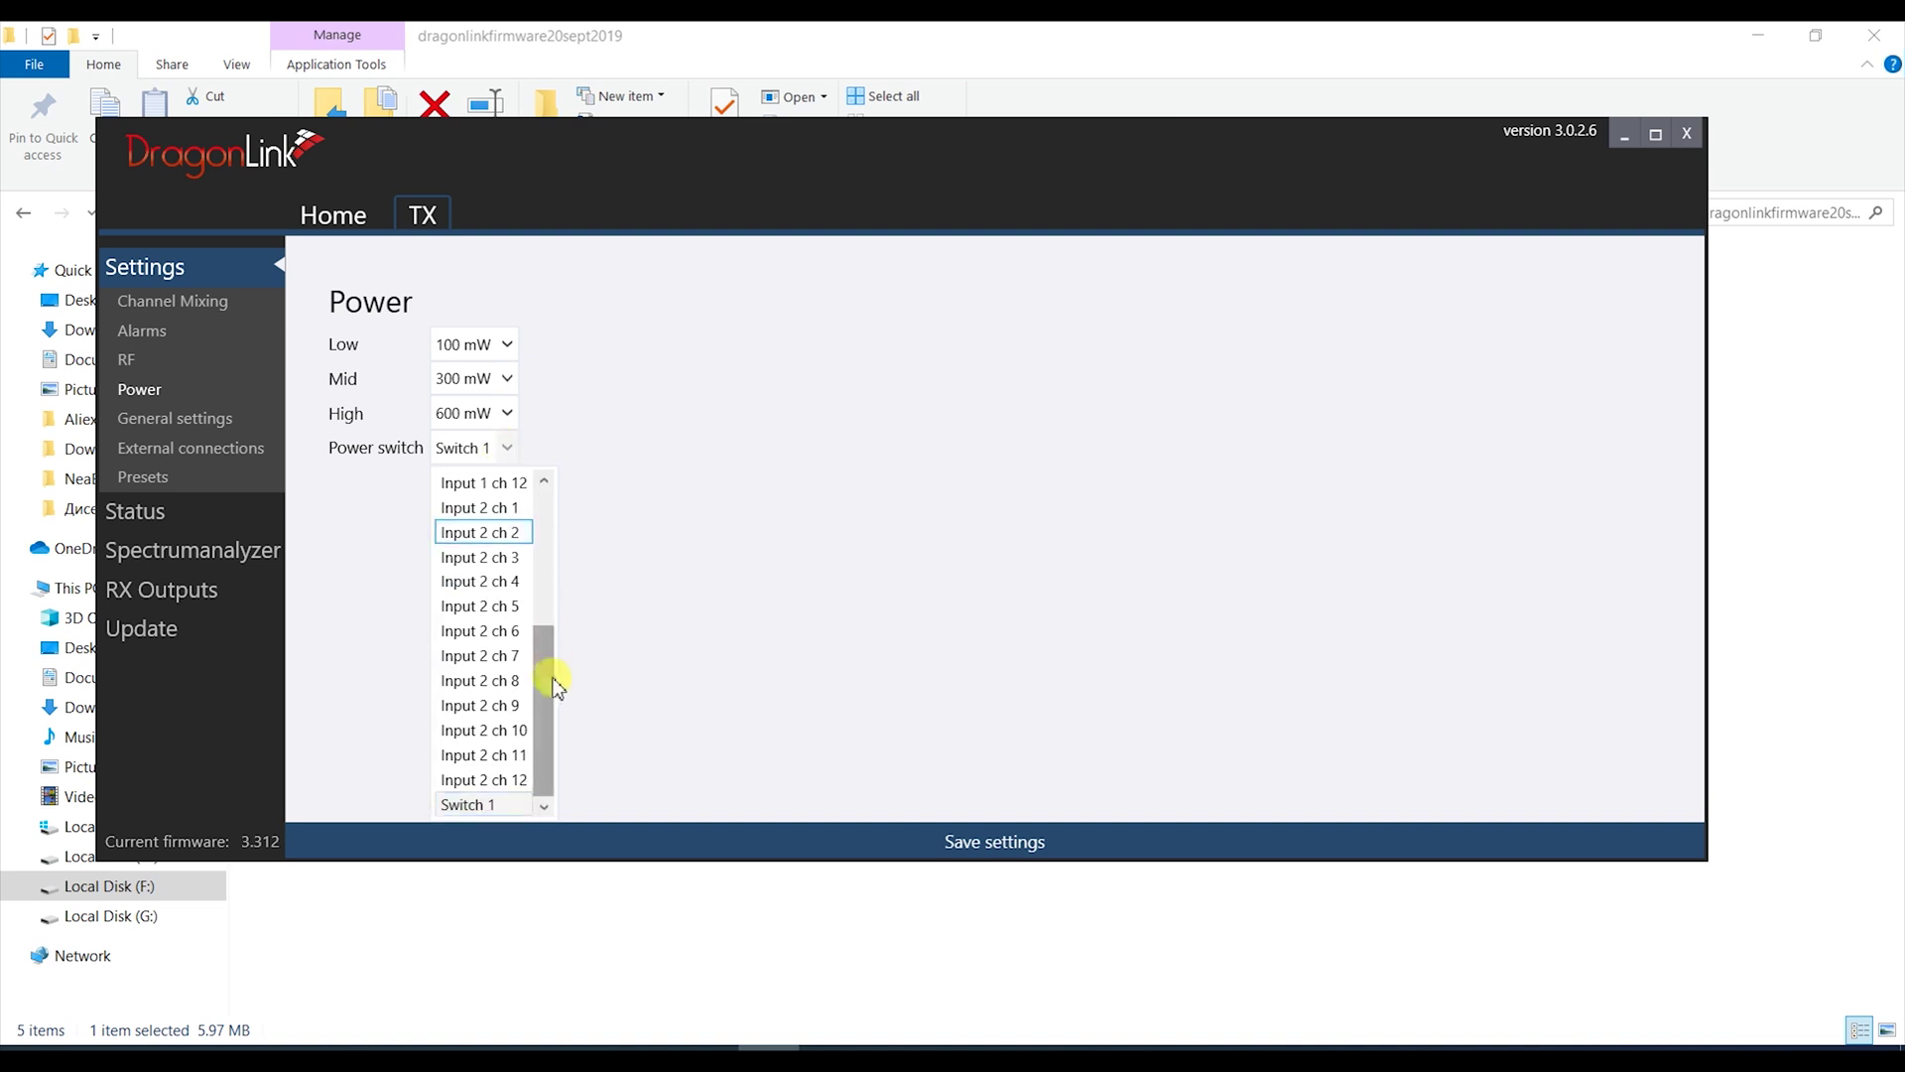
{"action": "left_click_drag", "start_coordinate": [545, 684], "coordinate": [542, 794]}
{"action": "left_click", "coordinate": [516, 805]}
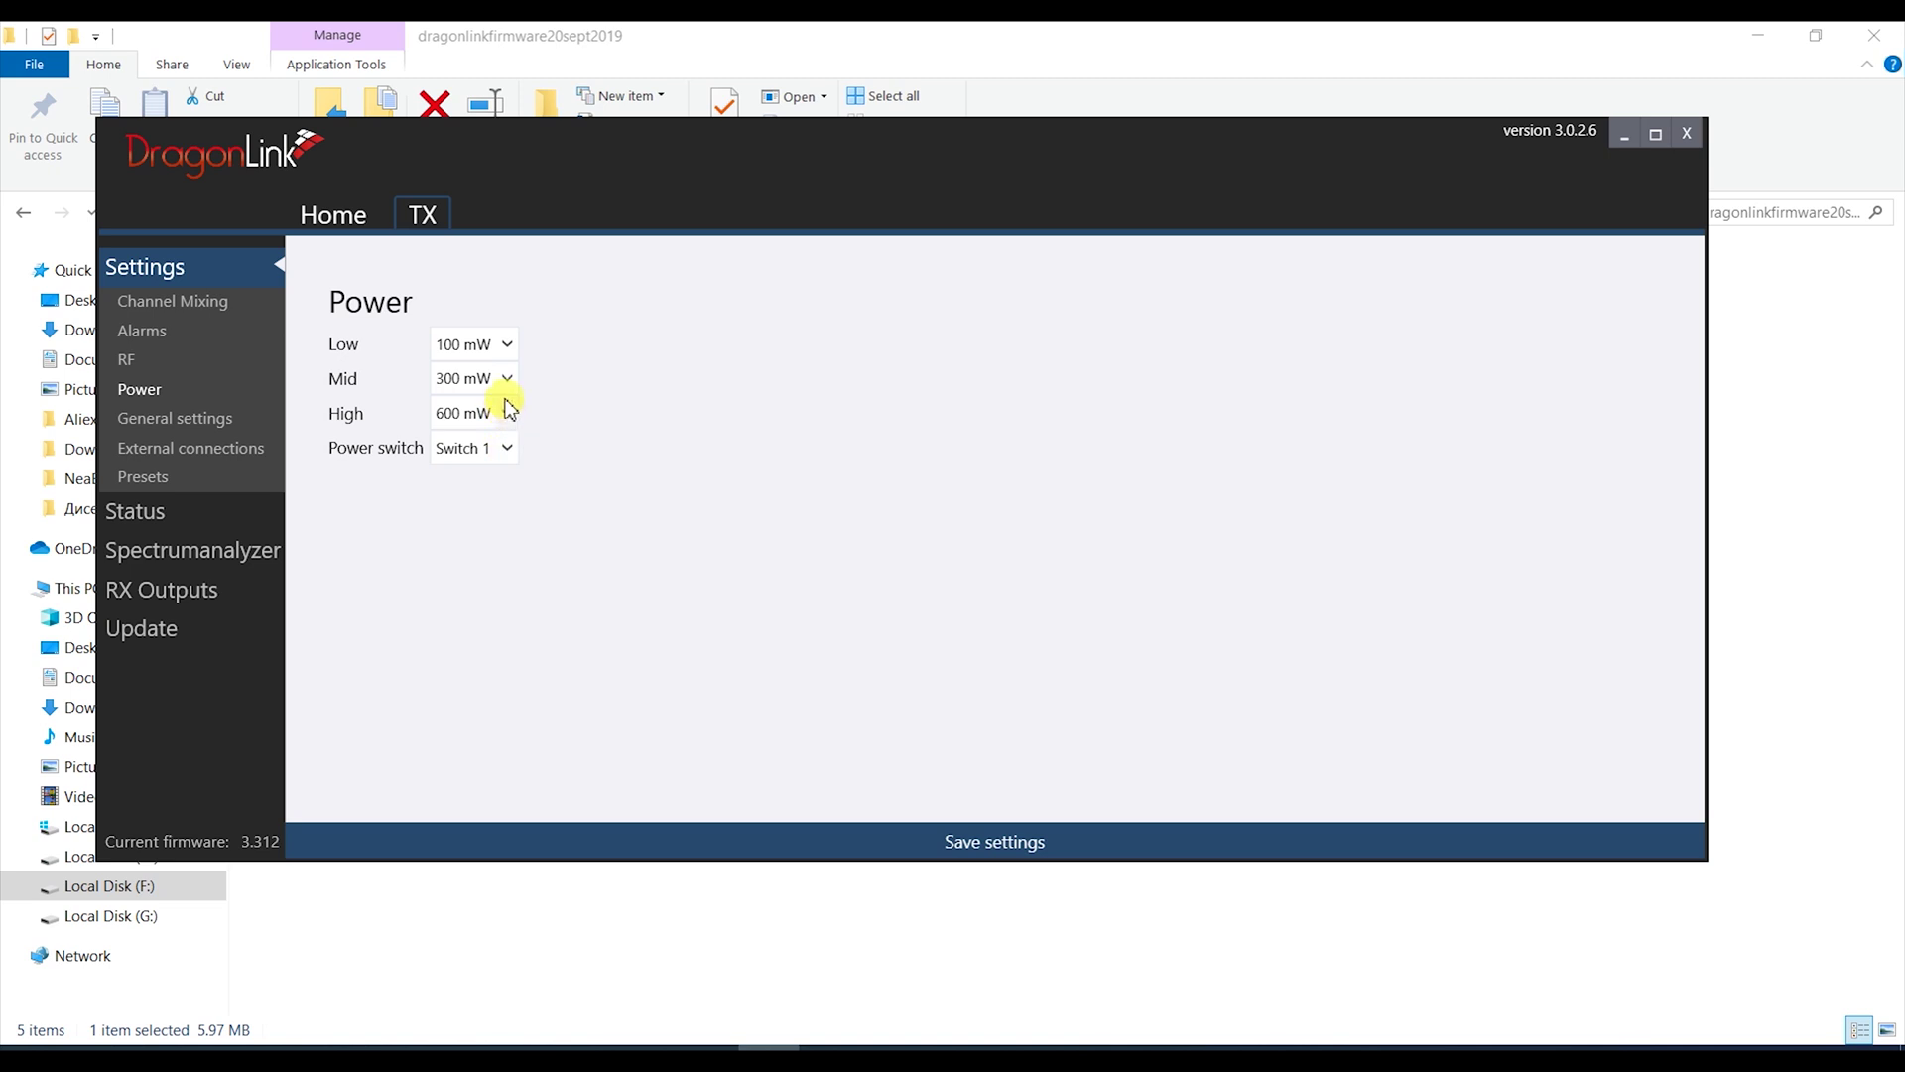
{"action": "left_click", "coordinate": [507, 344]}
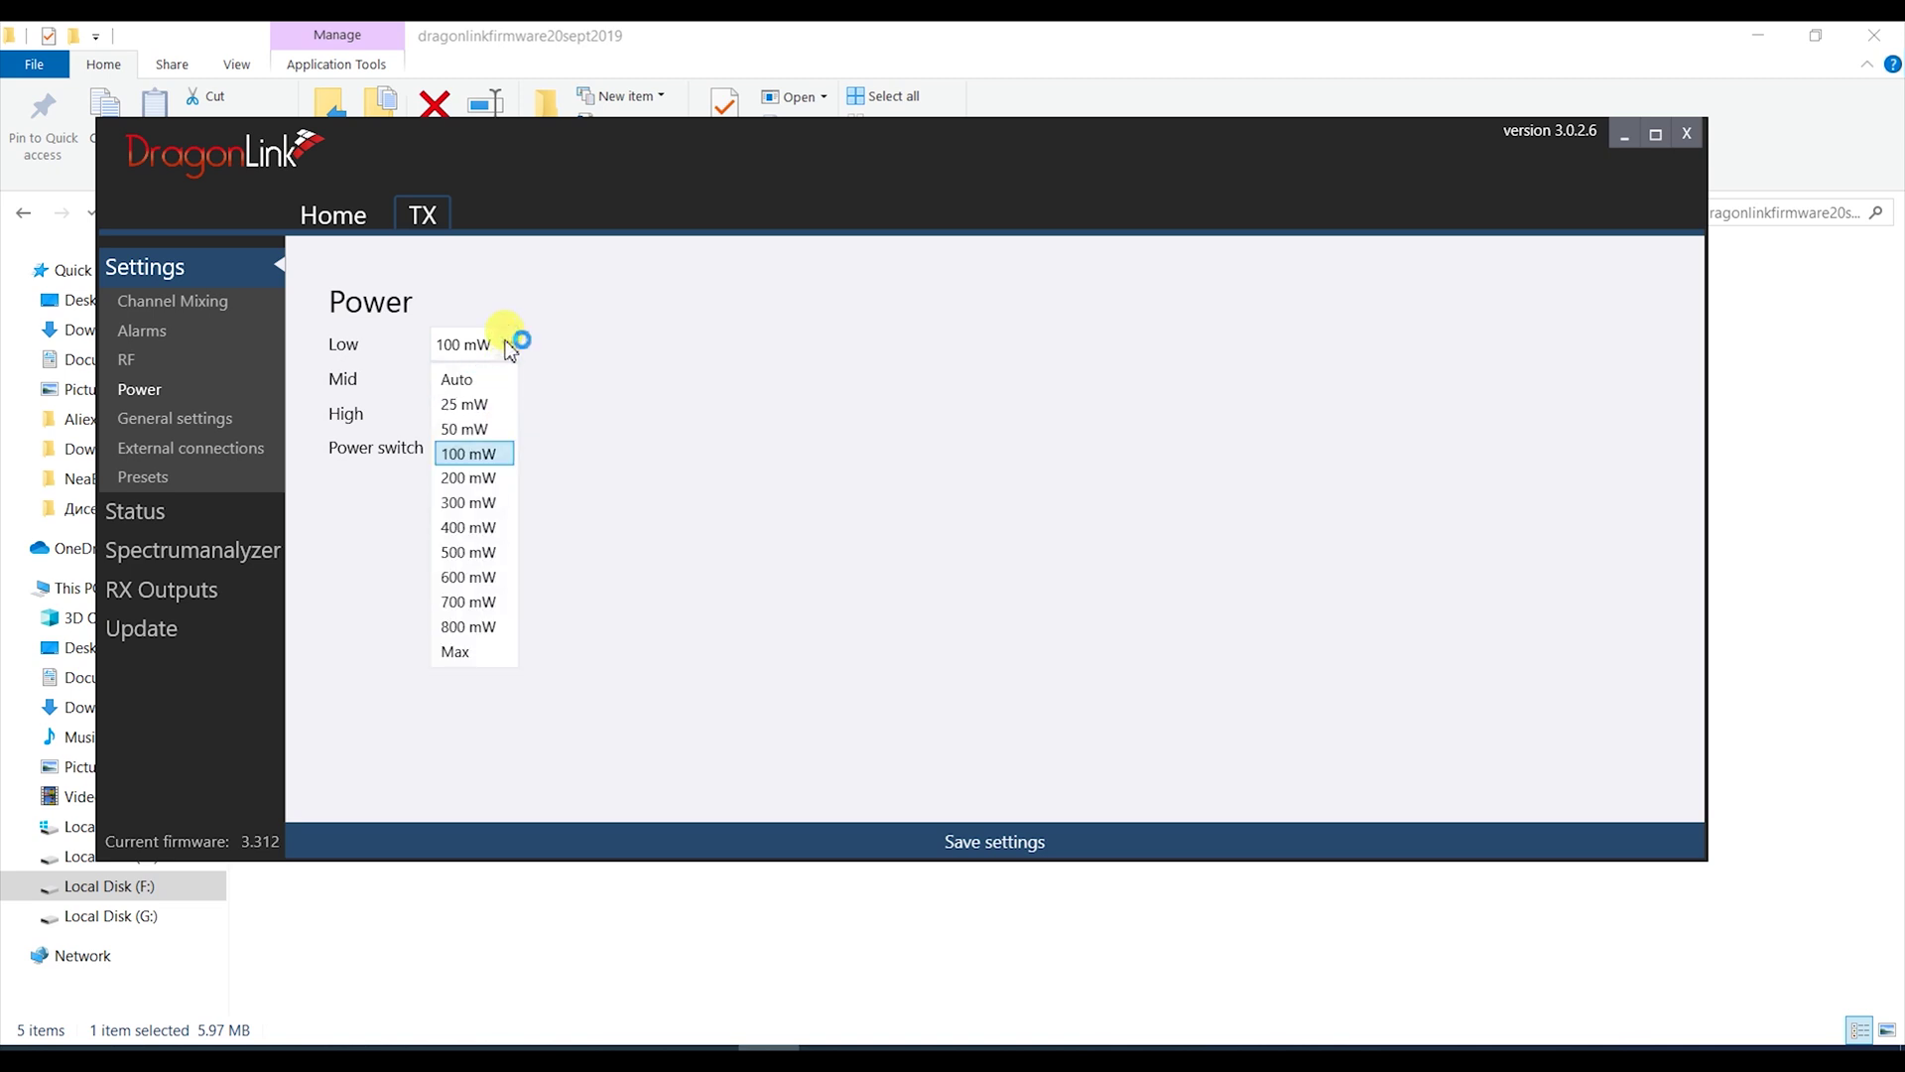
{"action": "left_click", "coordinate": [507, 344]}
{"action": "left_click", "coordinate": [507, 378]}
{"action": "left_click", "coordinate": [506, 378]}
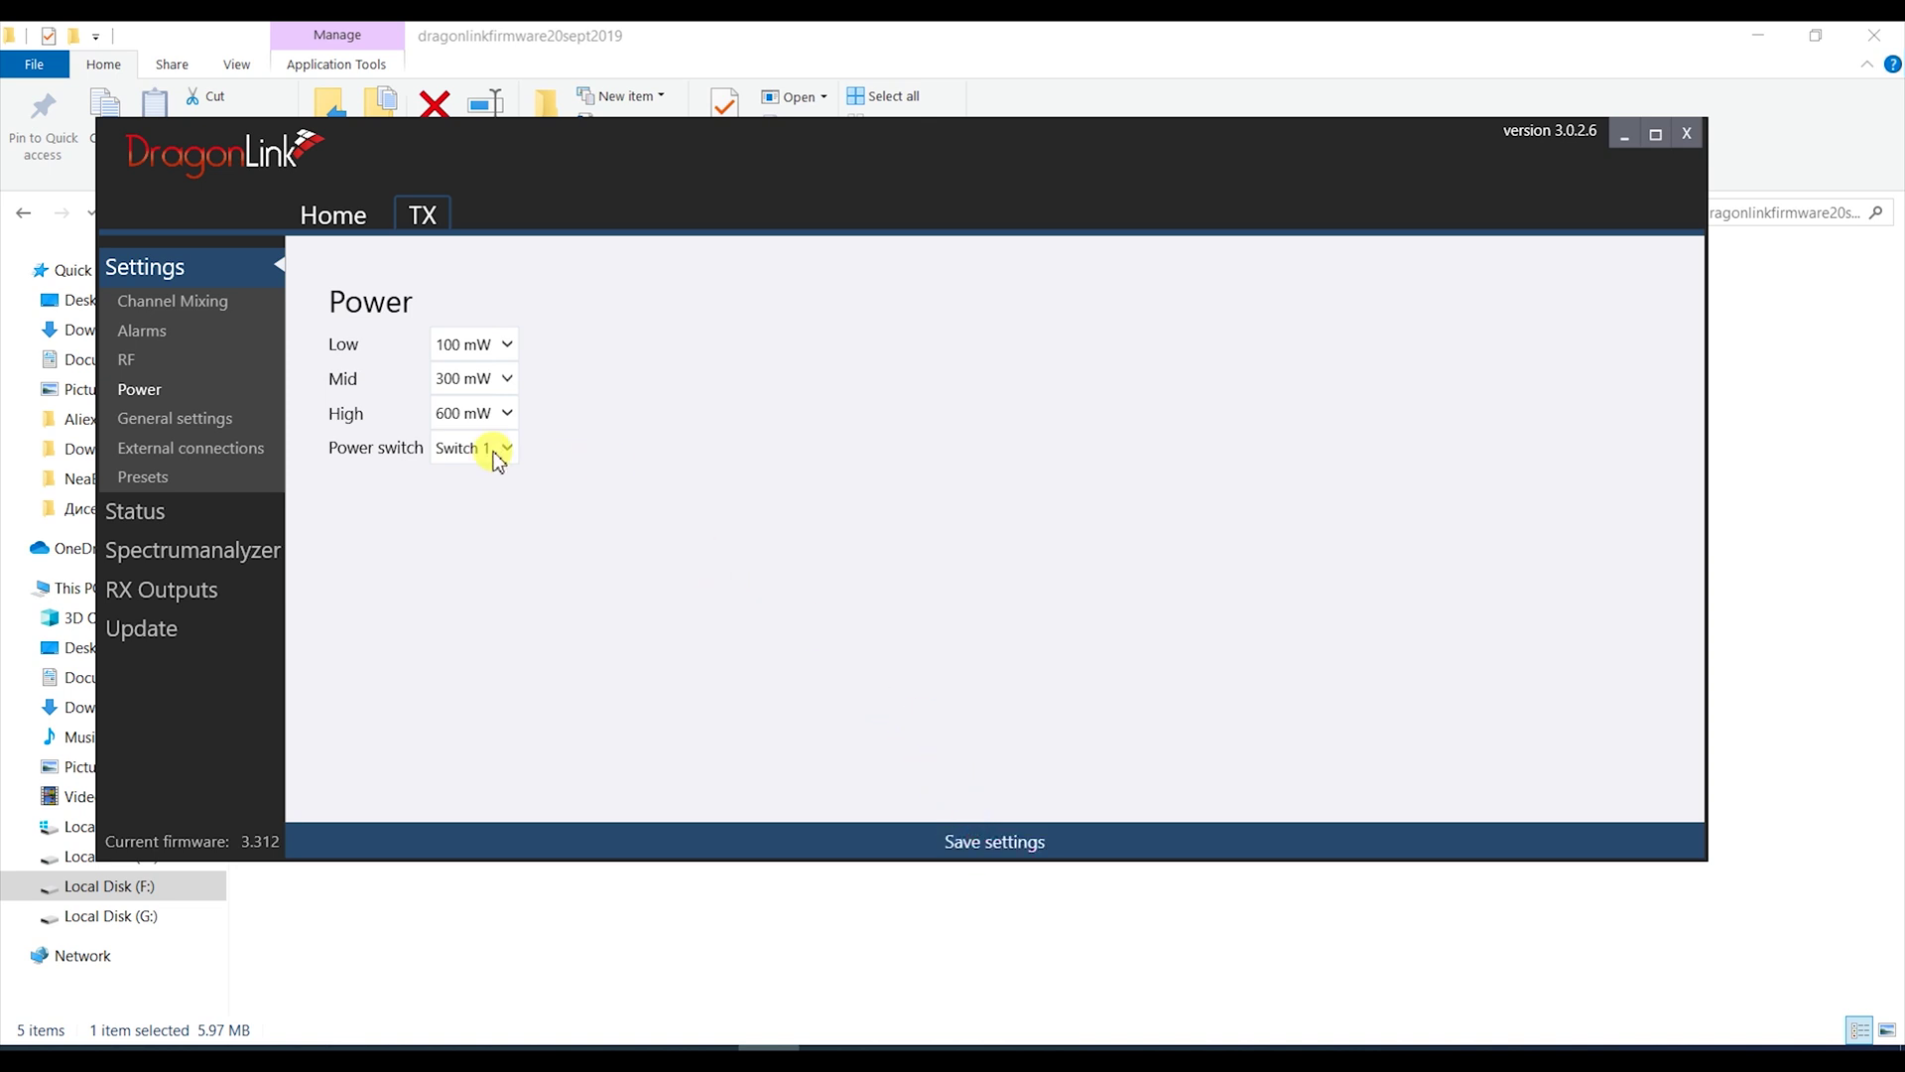
{"action": "left_click", "coordinate": [437, 452]}
{"action": "left_click", "coordinate": [996, 843]}
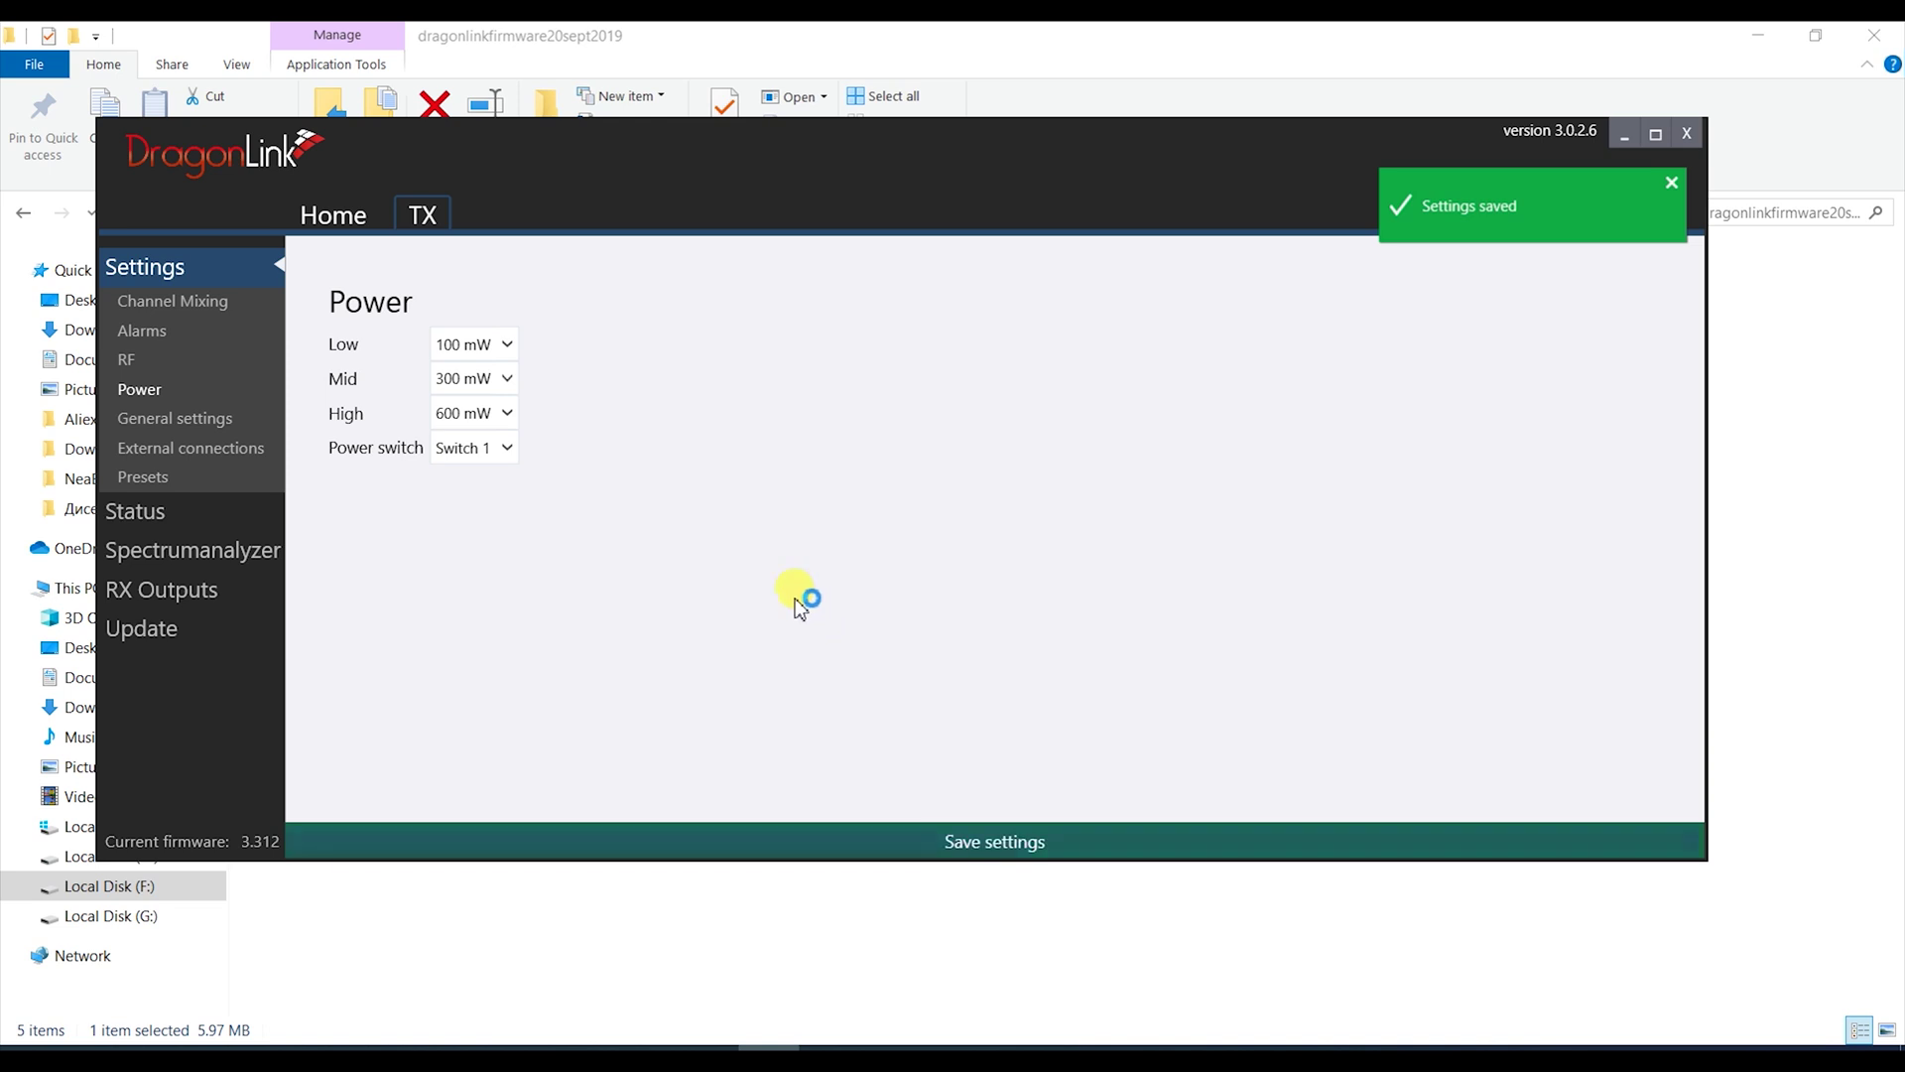
{"action": "left_click_drag", "start_coordinate": [701, 239], "coordinate": [1200, 243]}
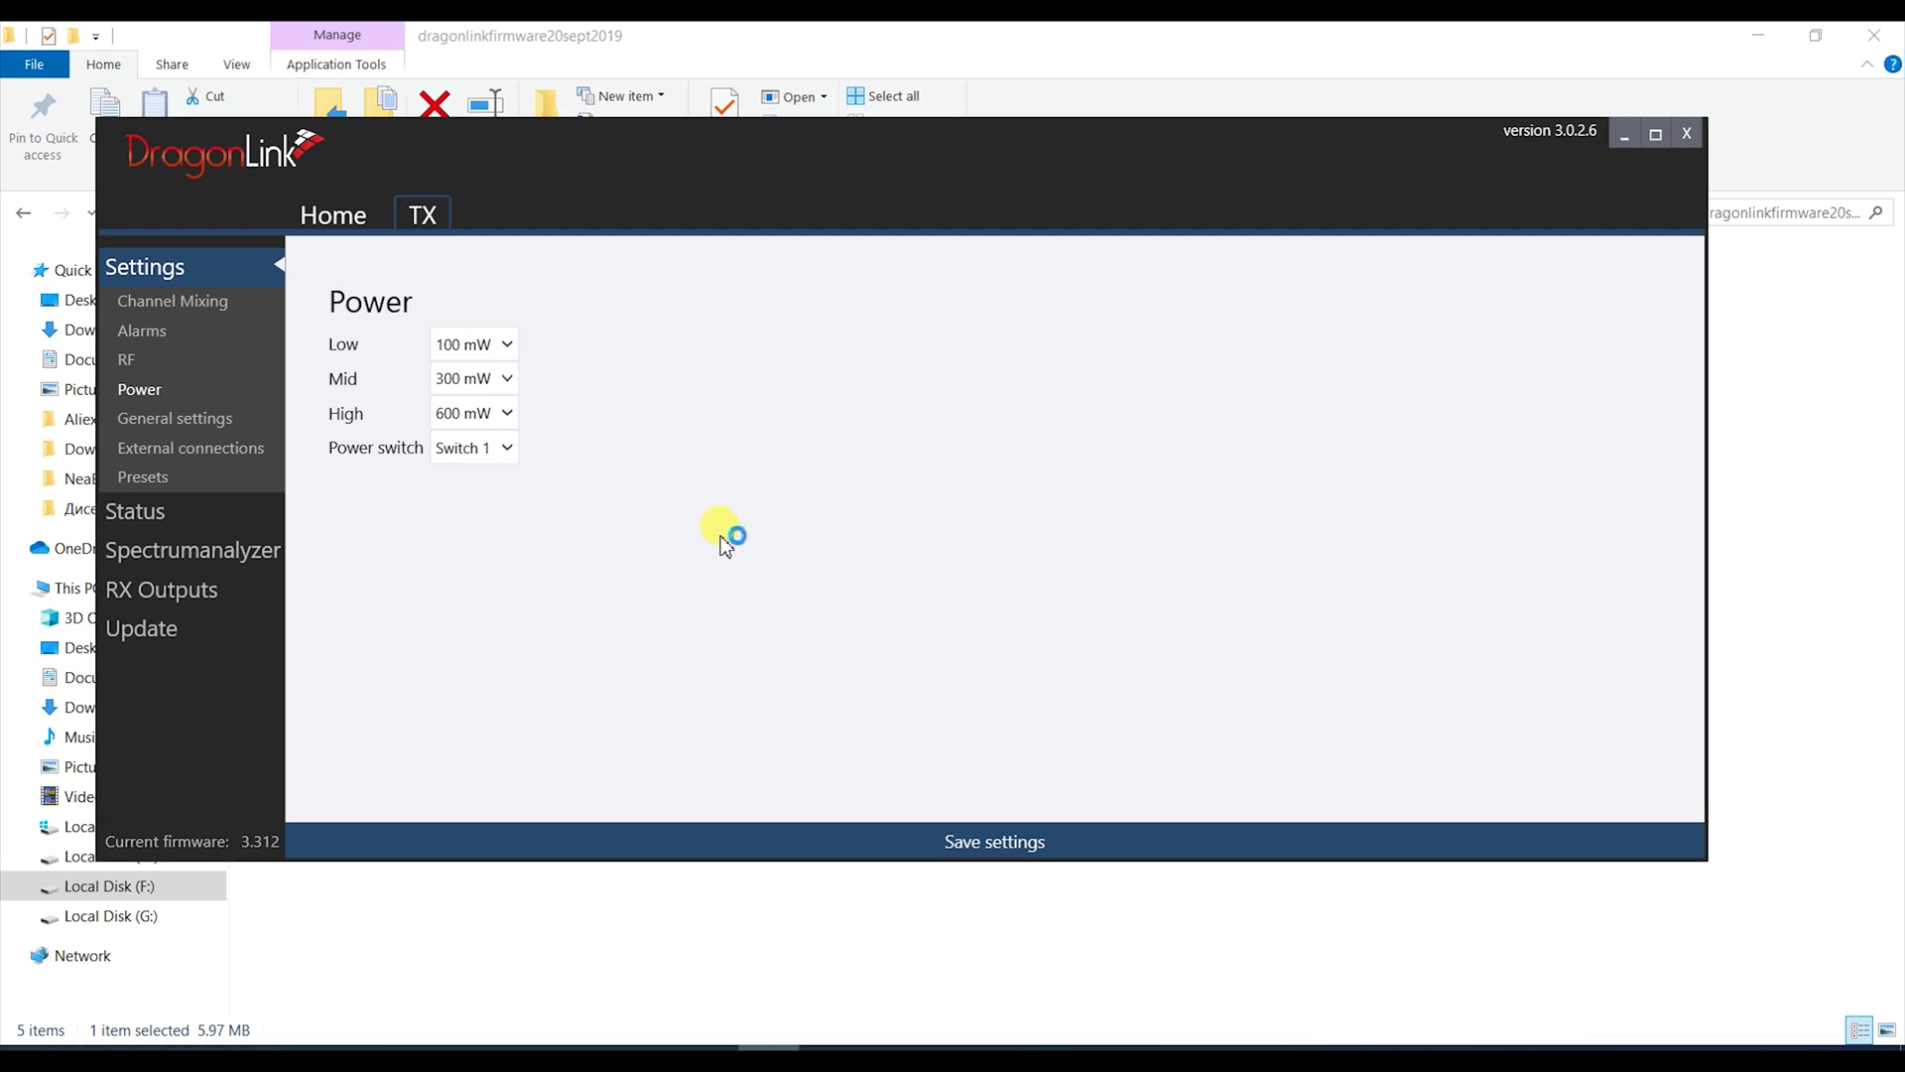
{"action": "left_click", "coordinate": [156, 447]}
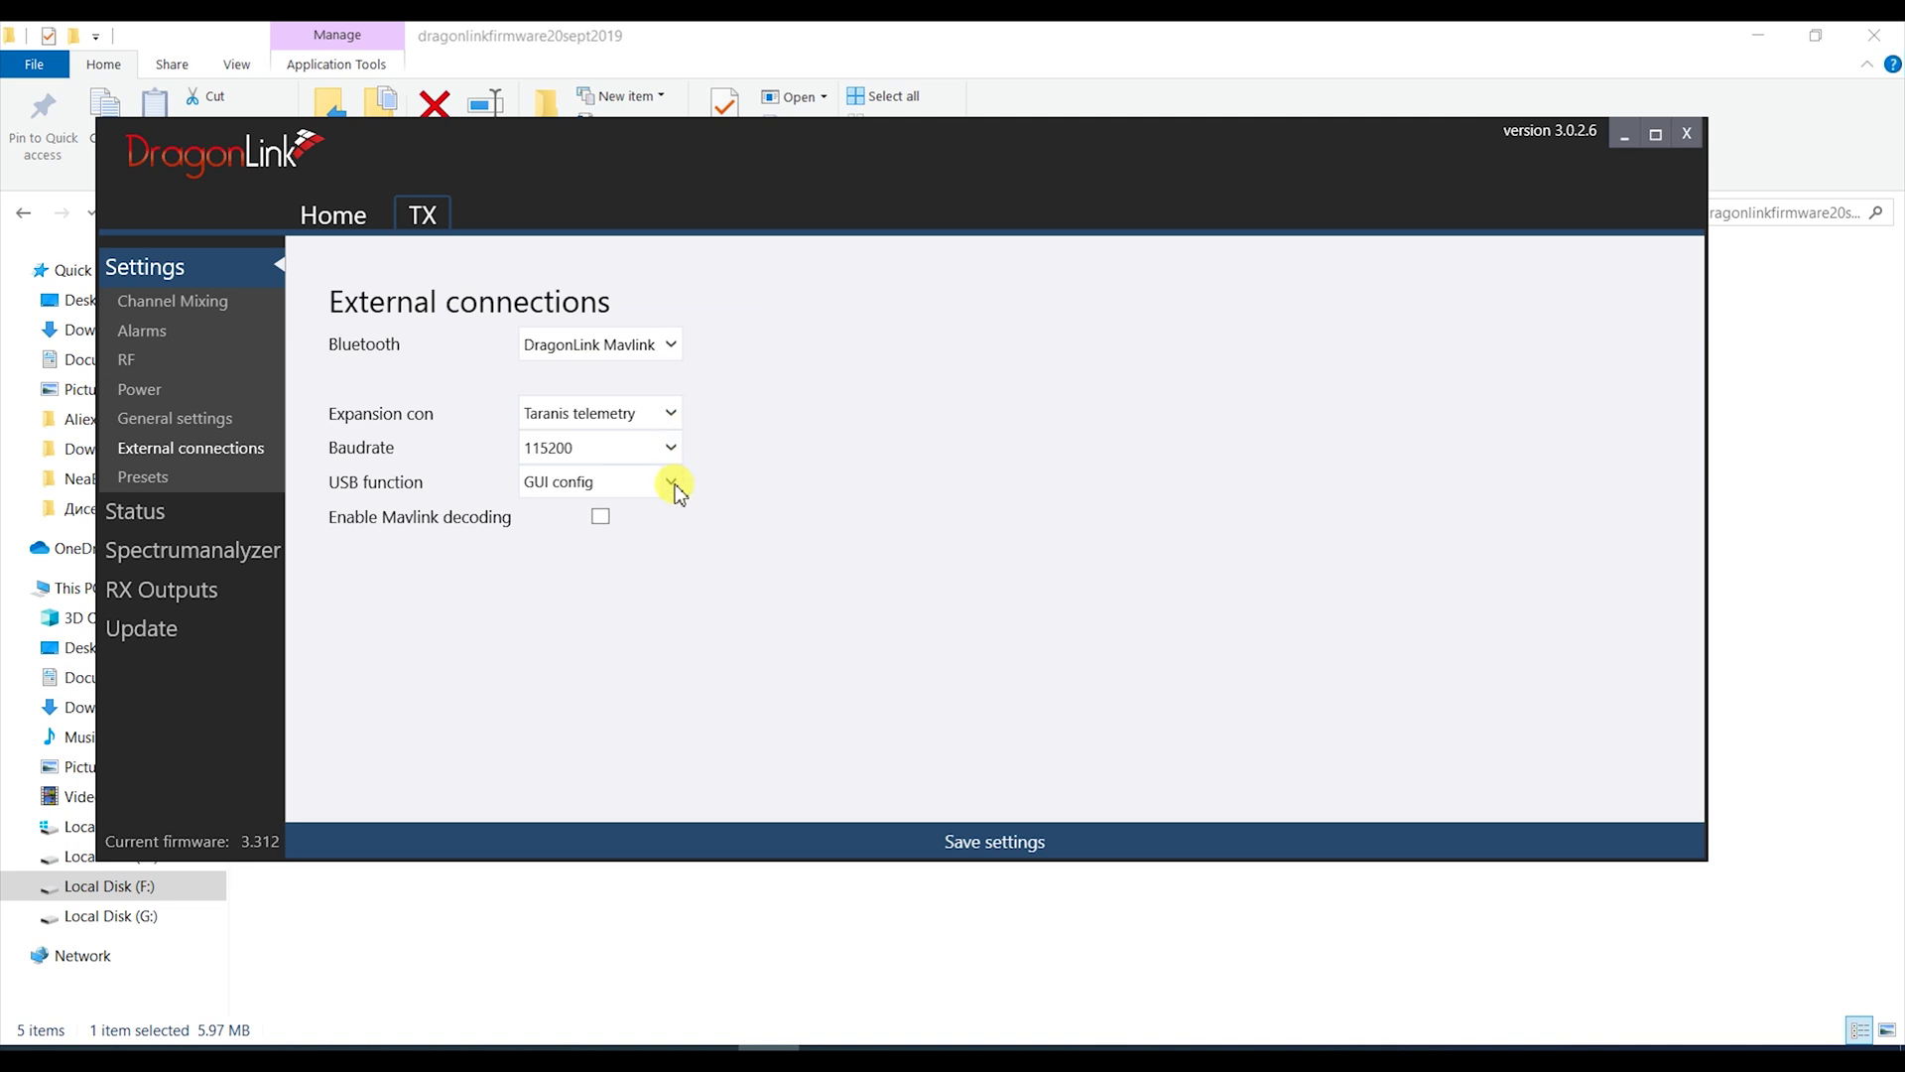
Try Radio modem and DragonLink Mavlink for Bluetooth and USB, keeping Taranis telemetry on Expansion con
{"action": "left_click", "coordinate": [672, 347]}
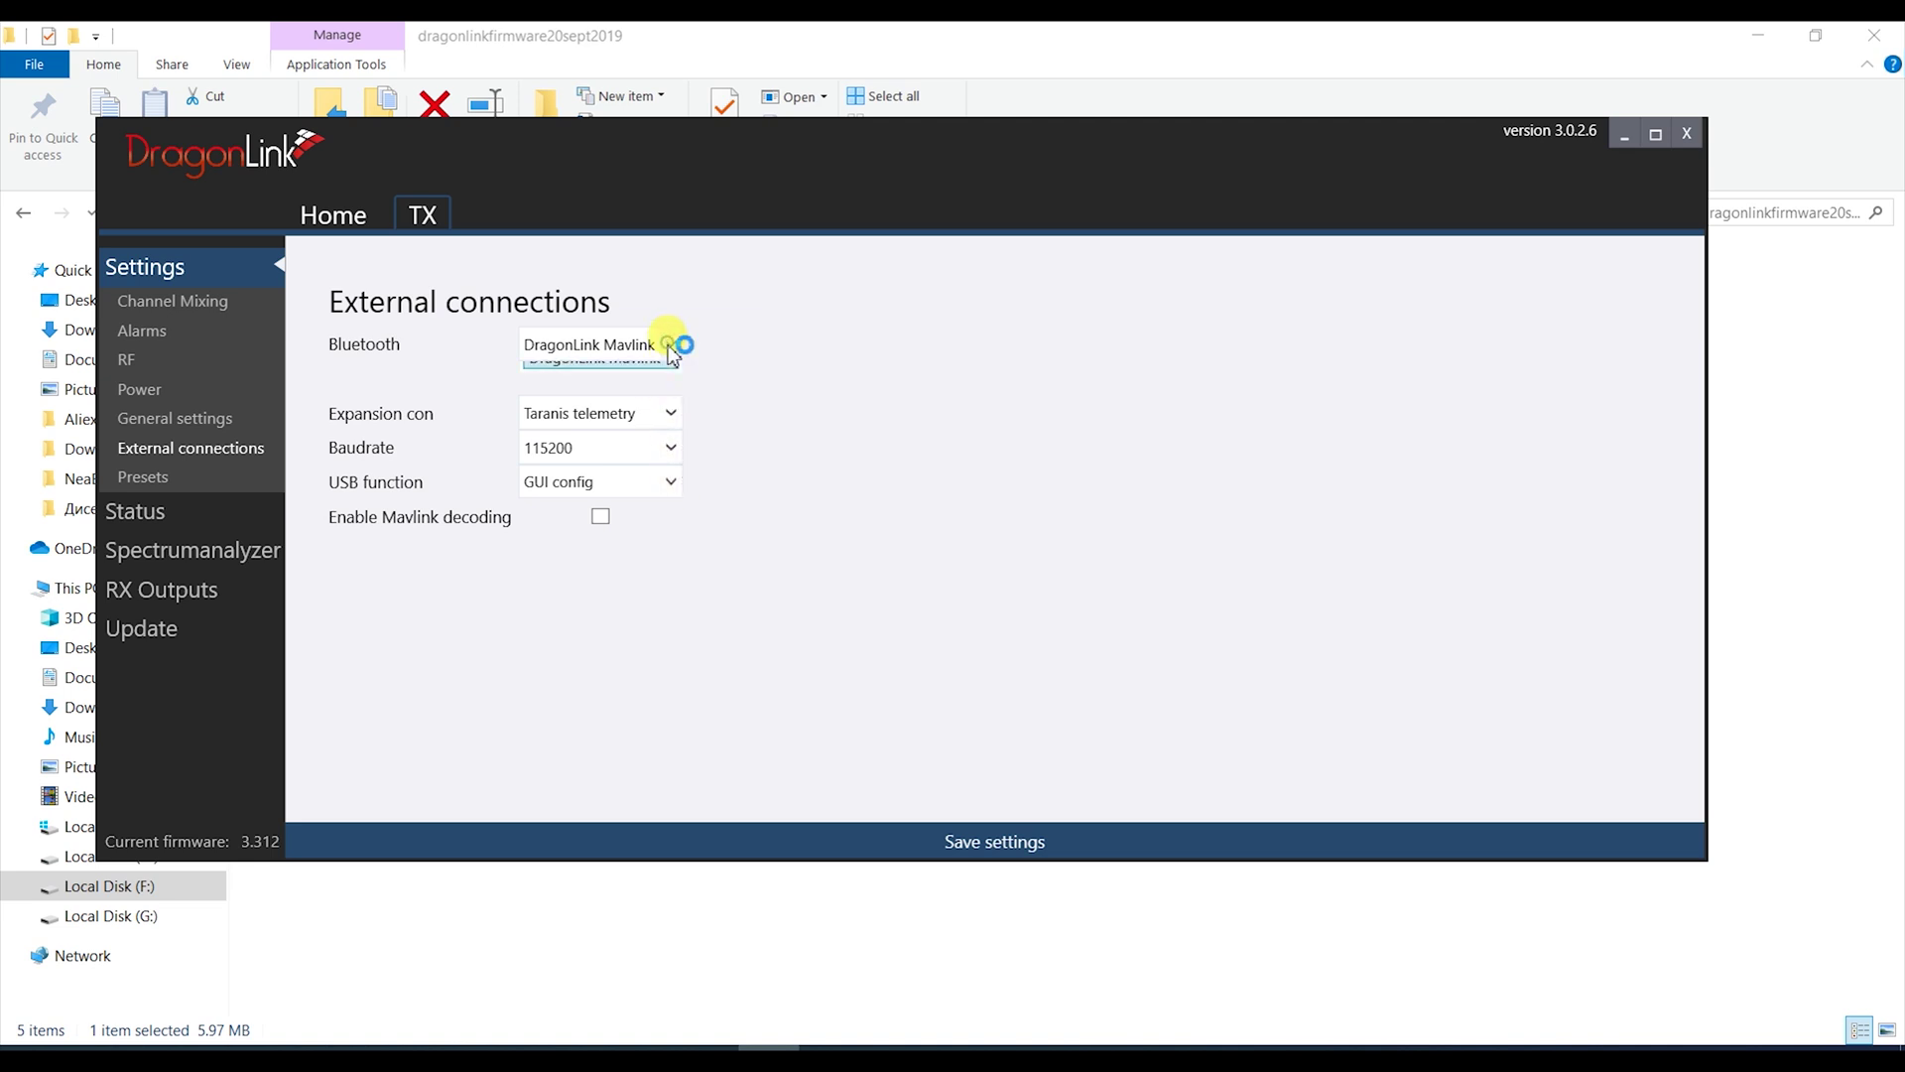
{"action": "left_click", "coordinate": [663, 377]}
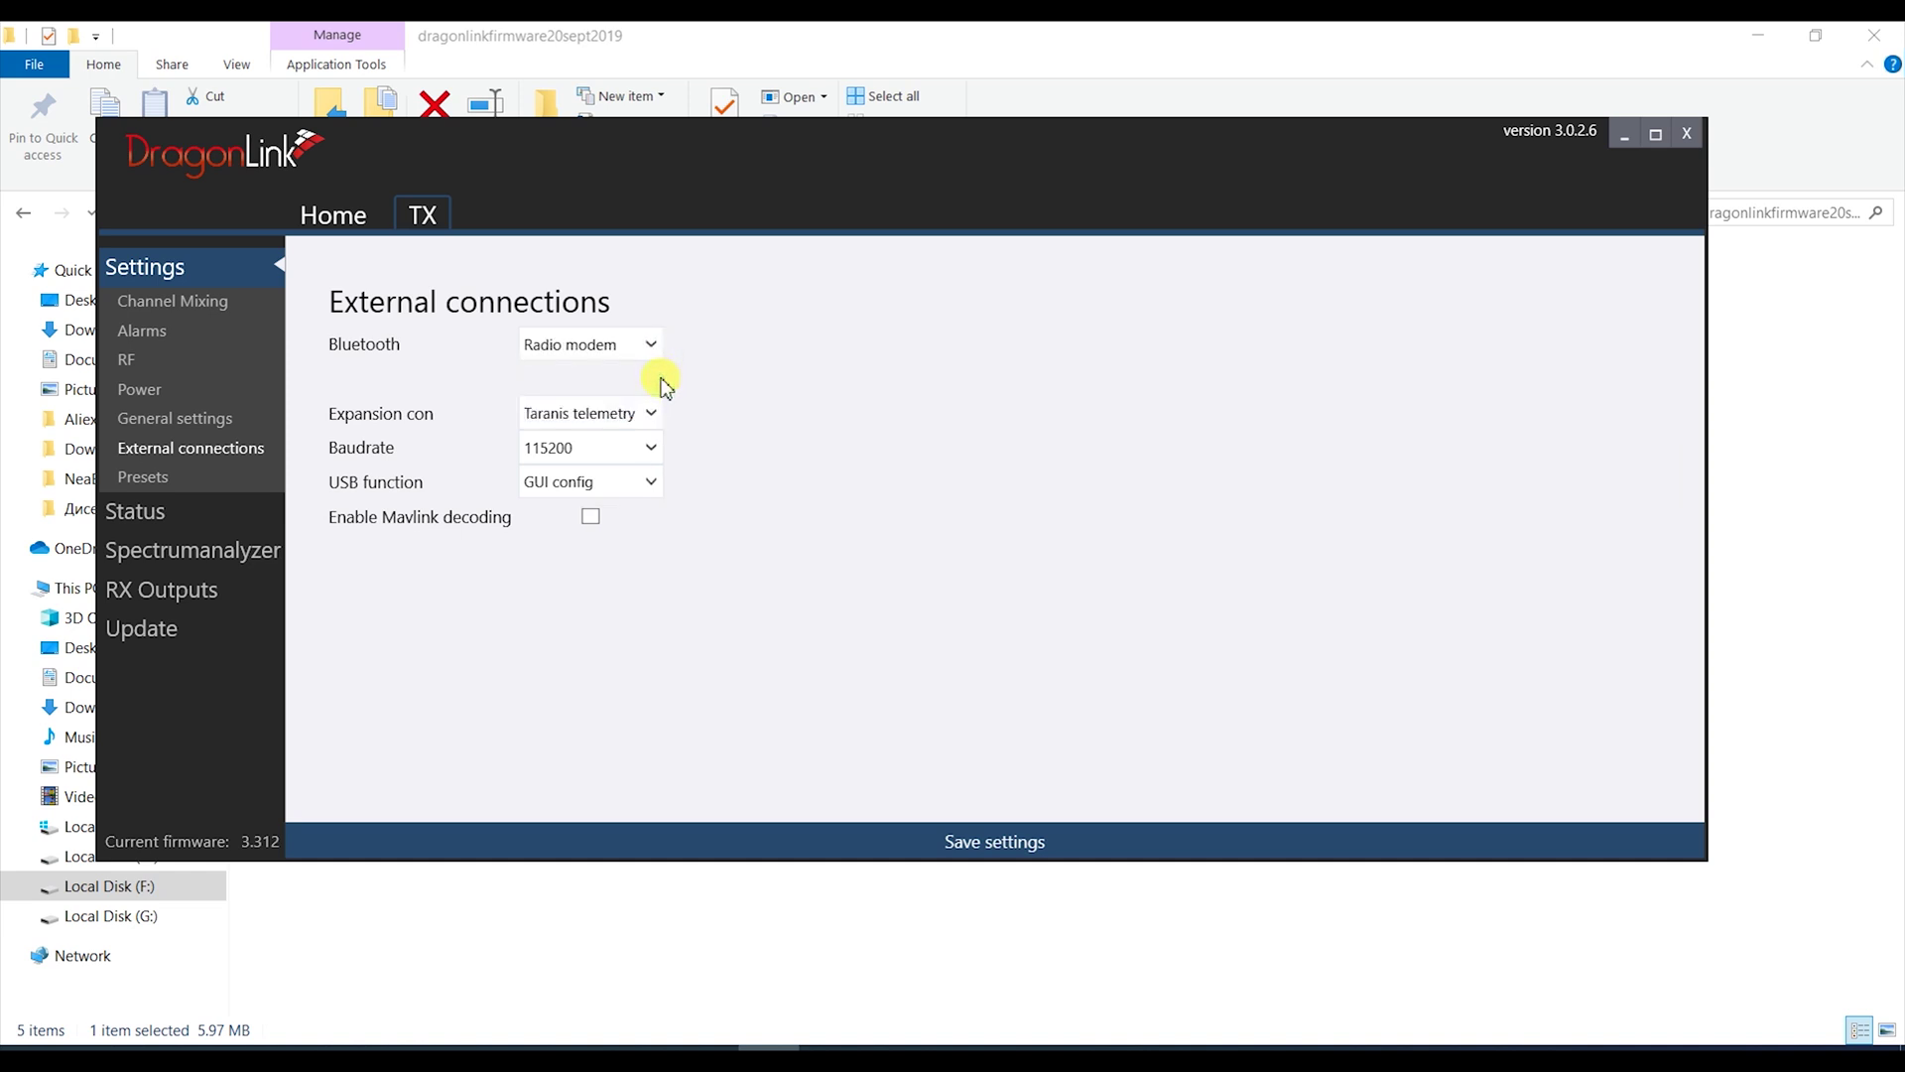
{"action": "left_click", "coordinate": [653, 415]}
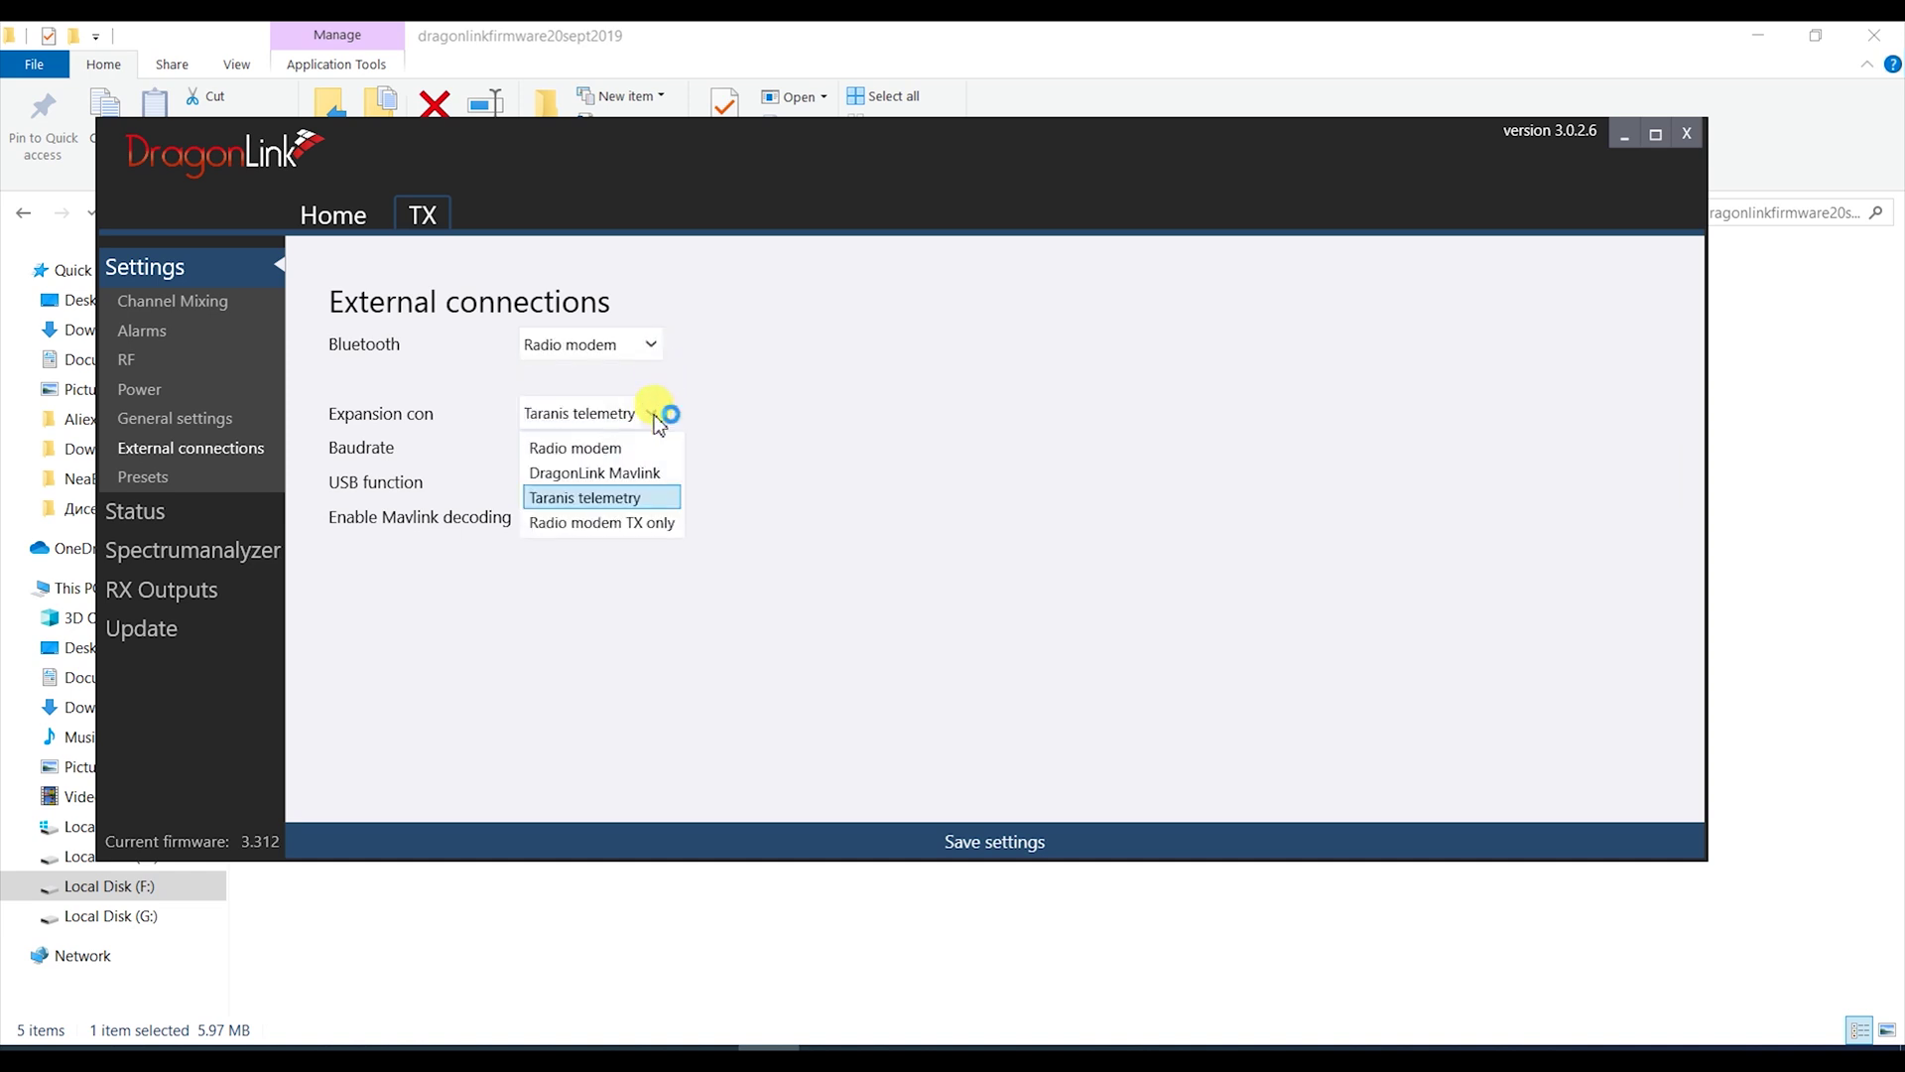
{"action": "left_click", "coordinate": [655, 416]}
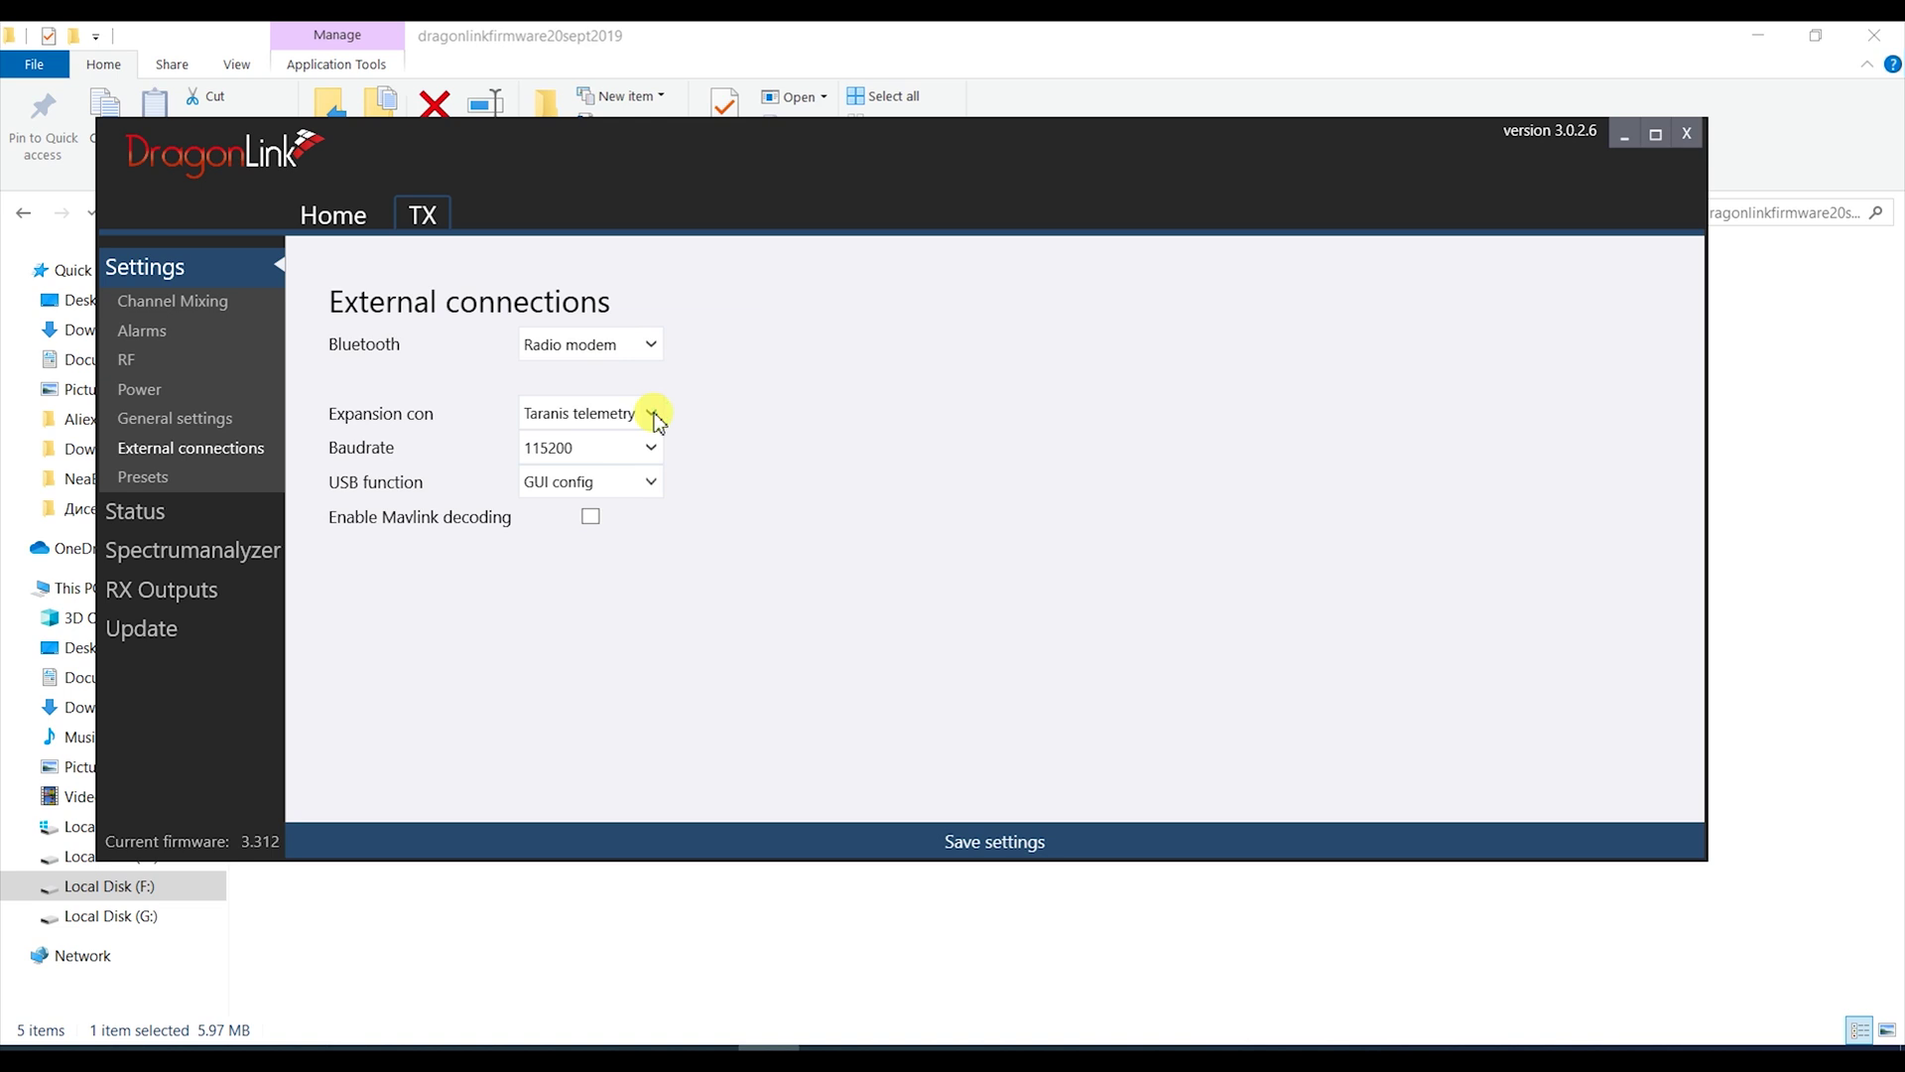
{"action": "left_click", "coordinate": [653, 347]}
{"action": "left_click", "coordinate": [650, 401]}
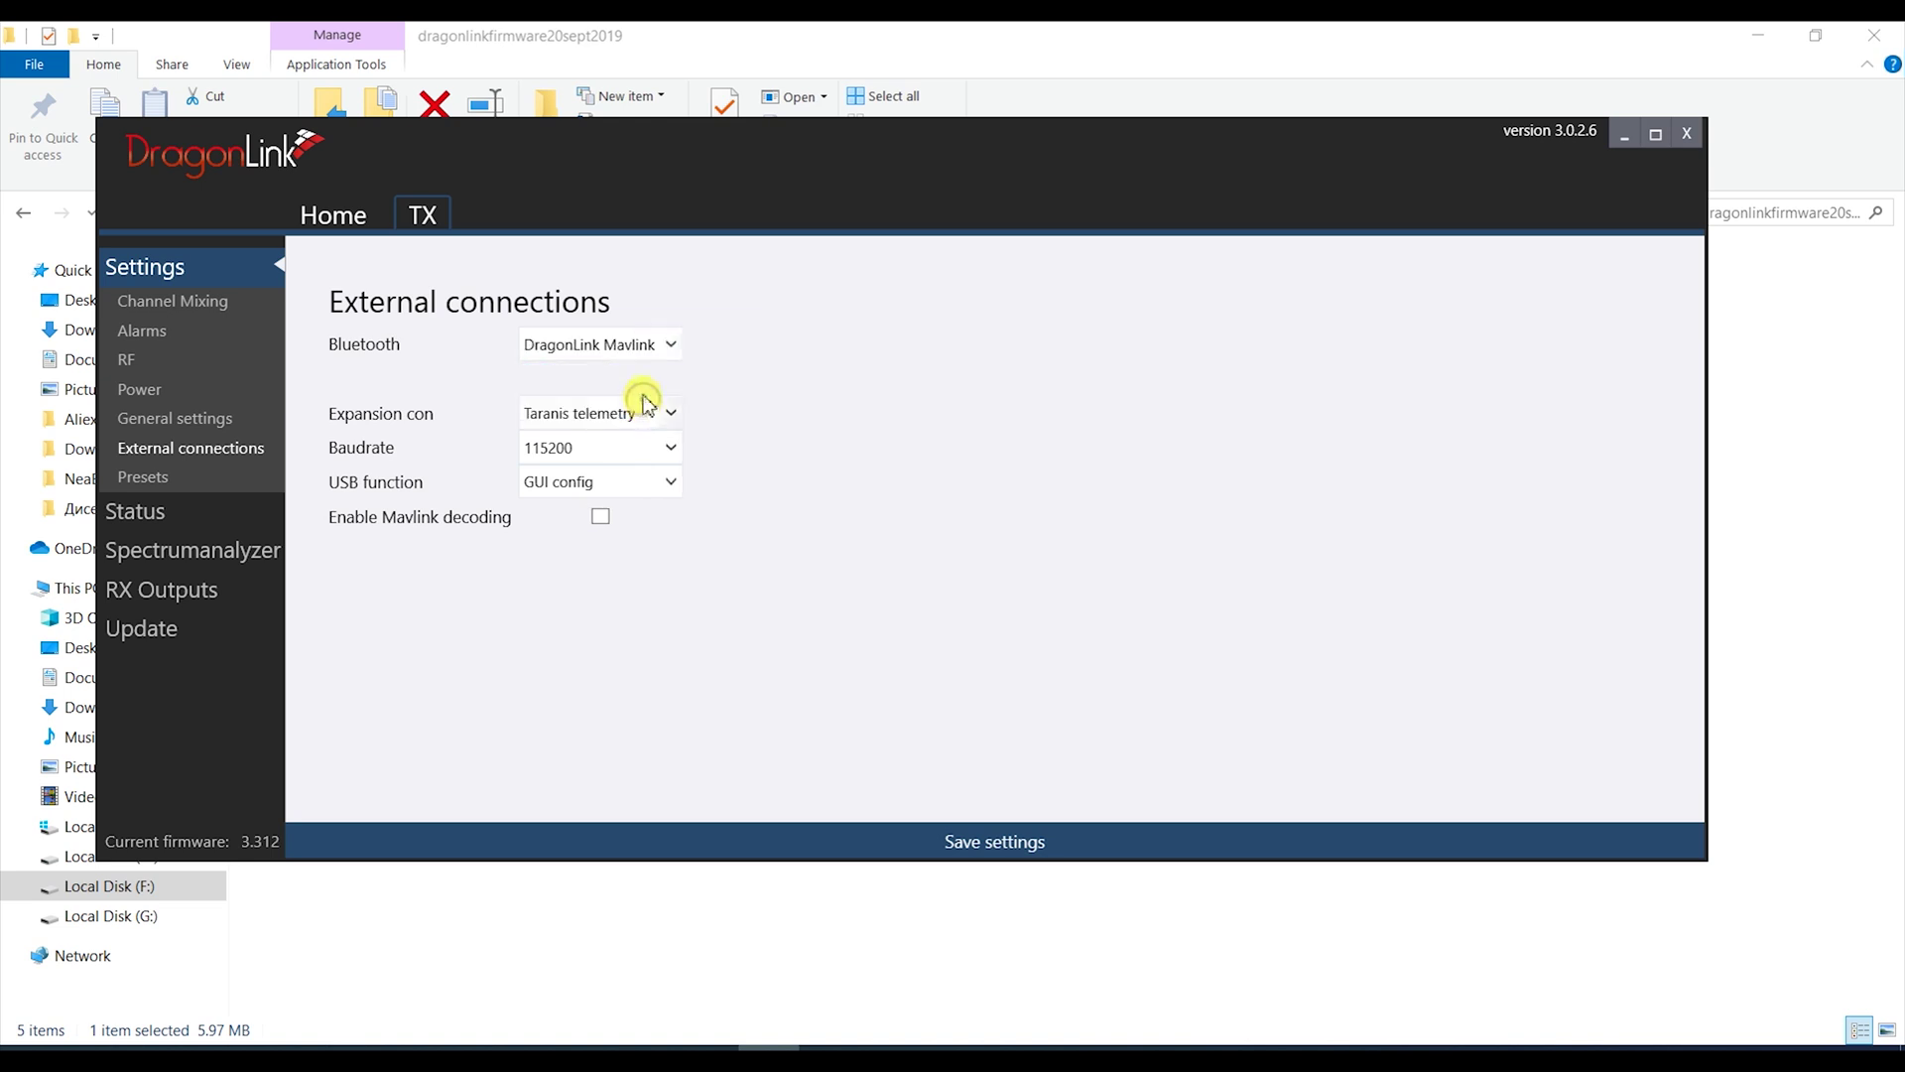
{"action": "left_click", "coordinate": [673, 414]}
{"action": "left_click", "coordinate": [673, 415]}
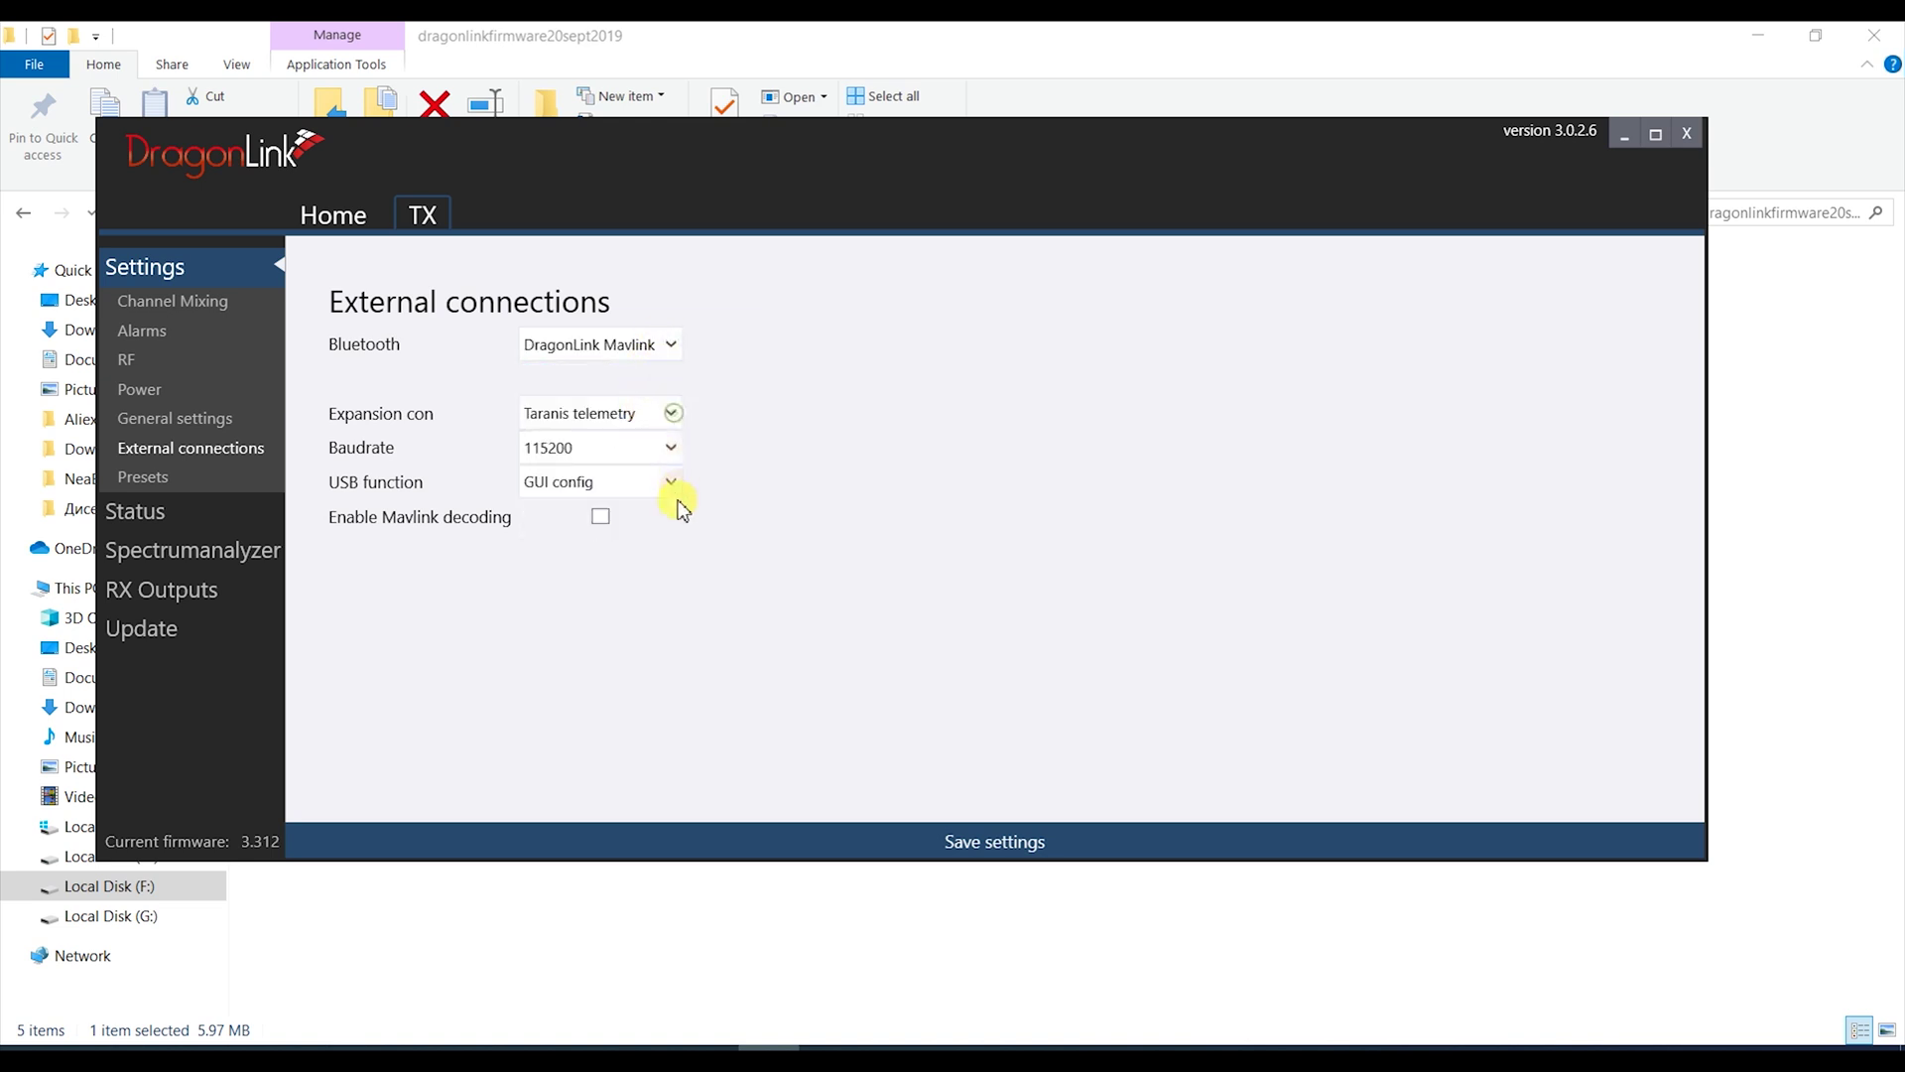
{"action": "left_click", "coordinate": [675, 485]}
{"action": "left_click", "coordinate": [676, 488]}
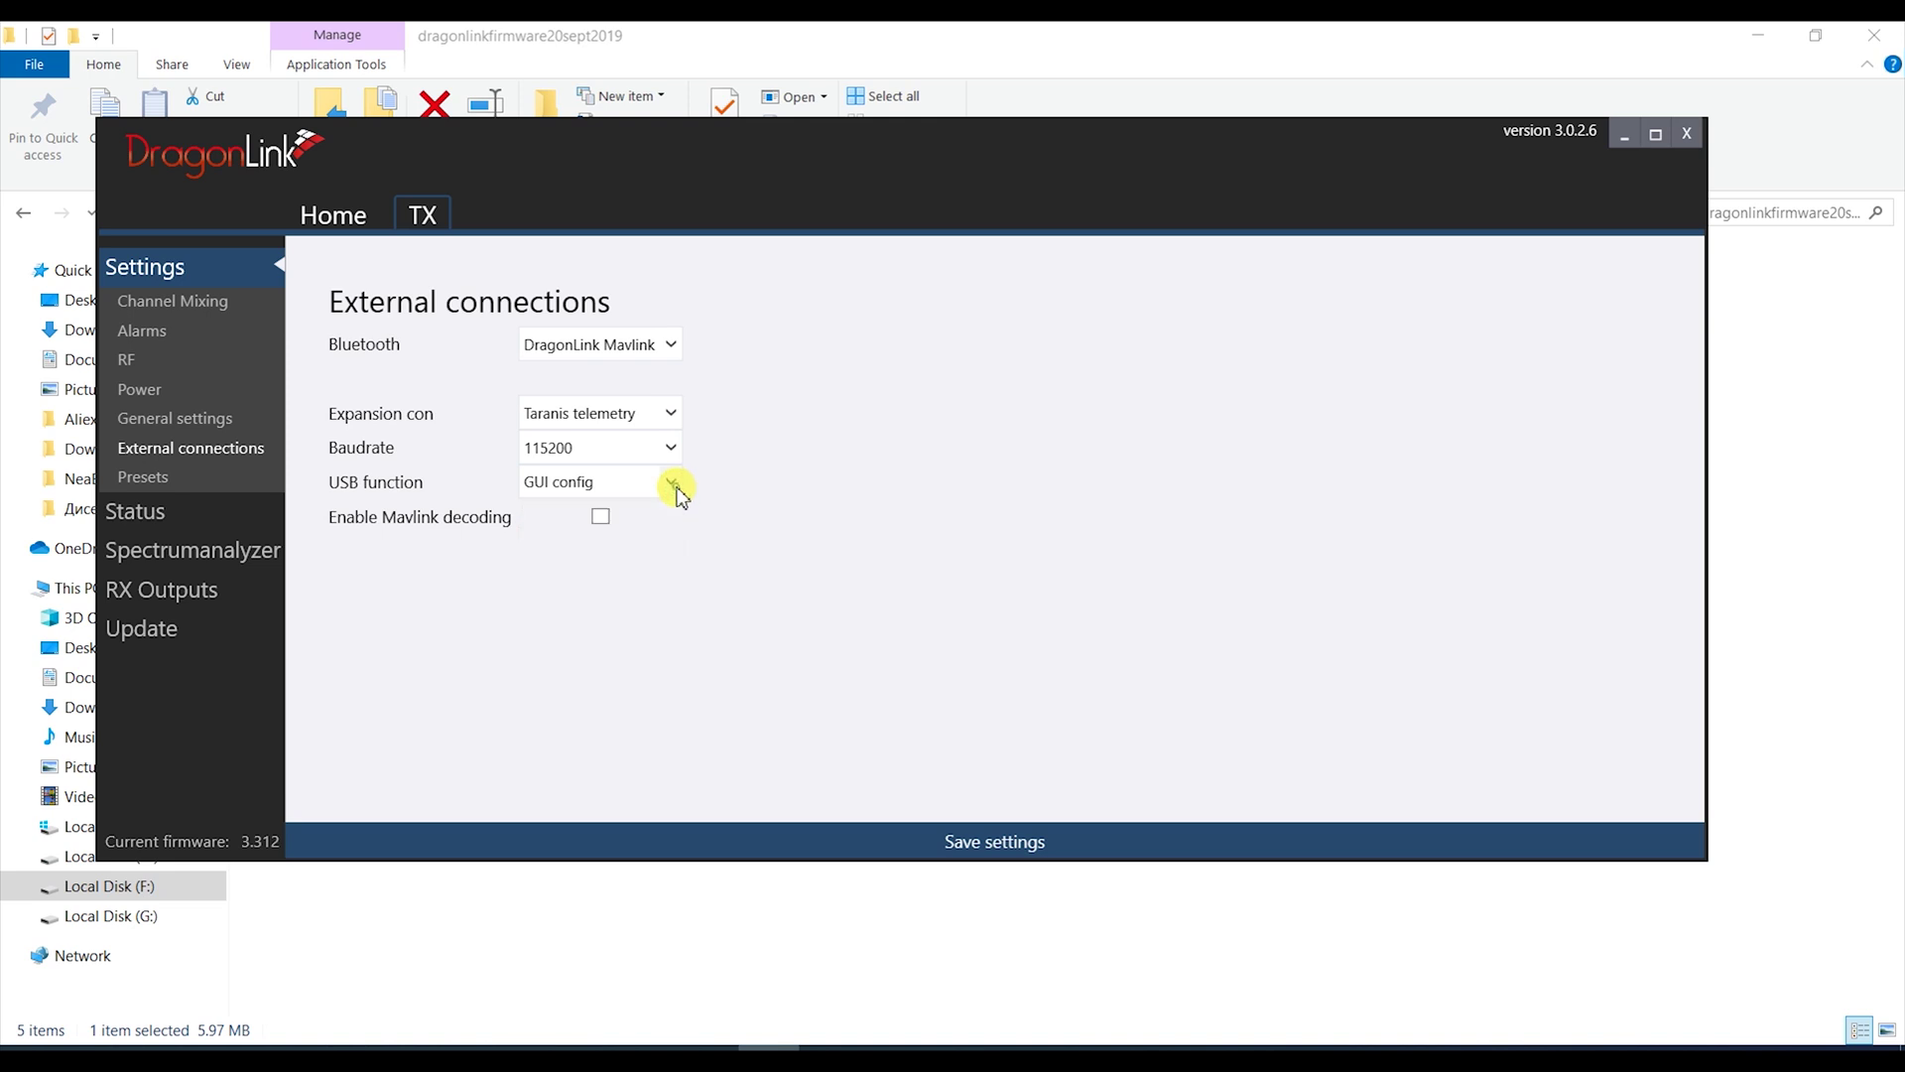
{"action": "left_click", "coordinate": [678, 349]}
{"action": "left_click", "coordinate": [668, 377]}
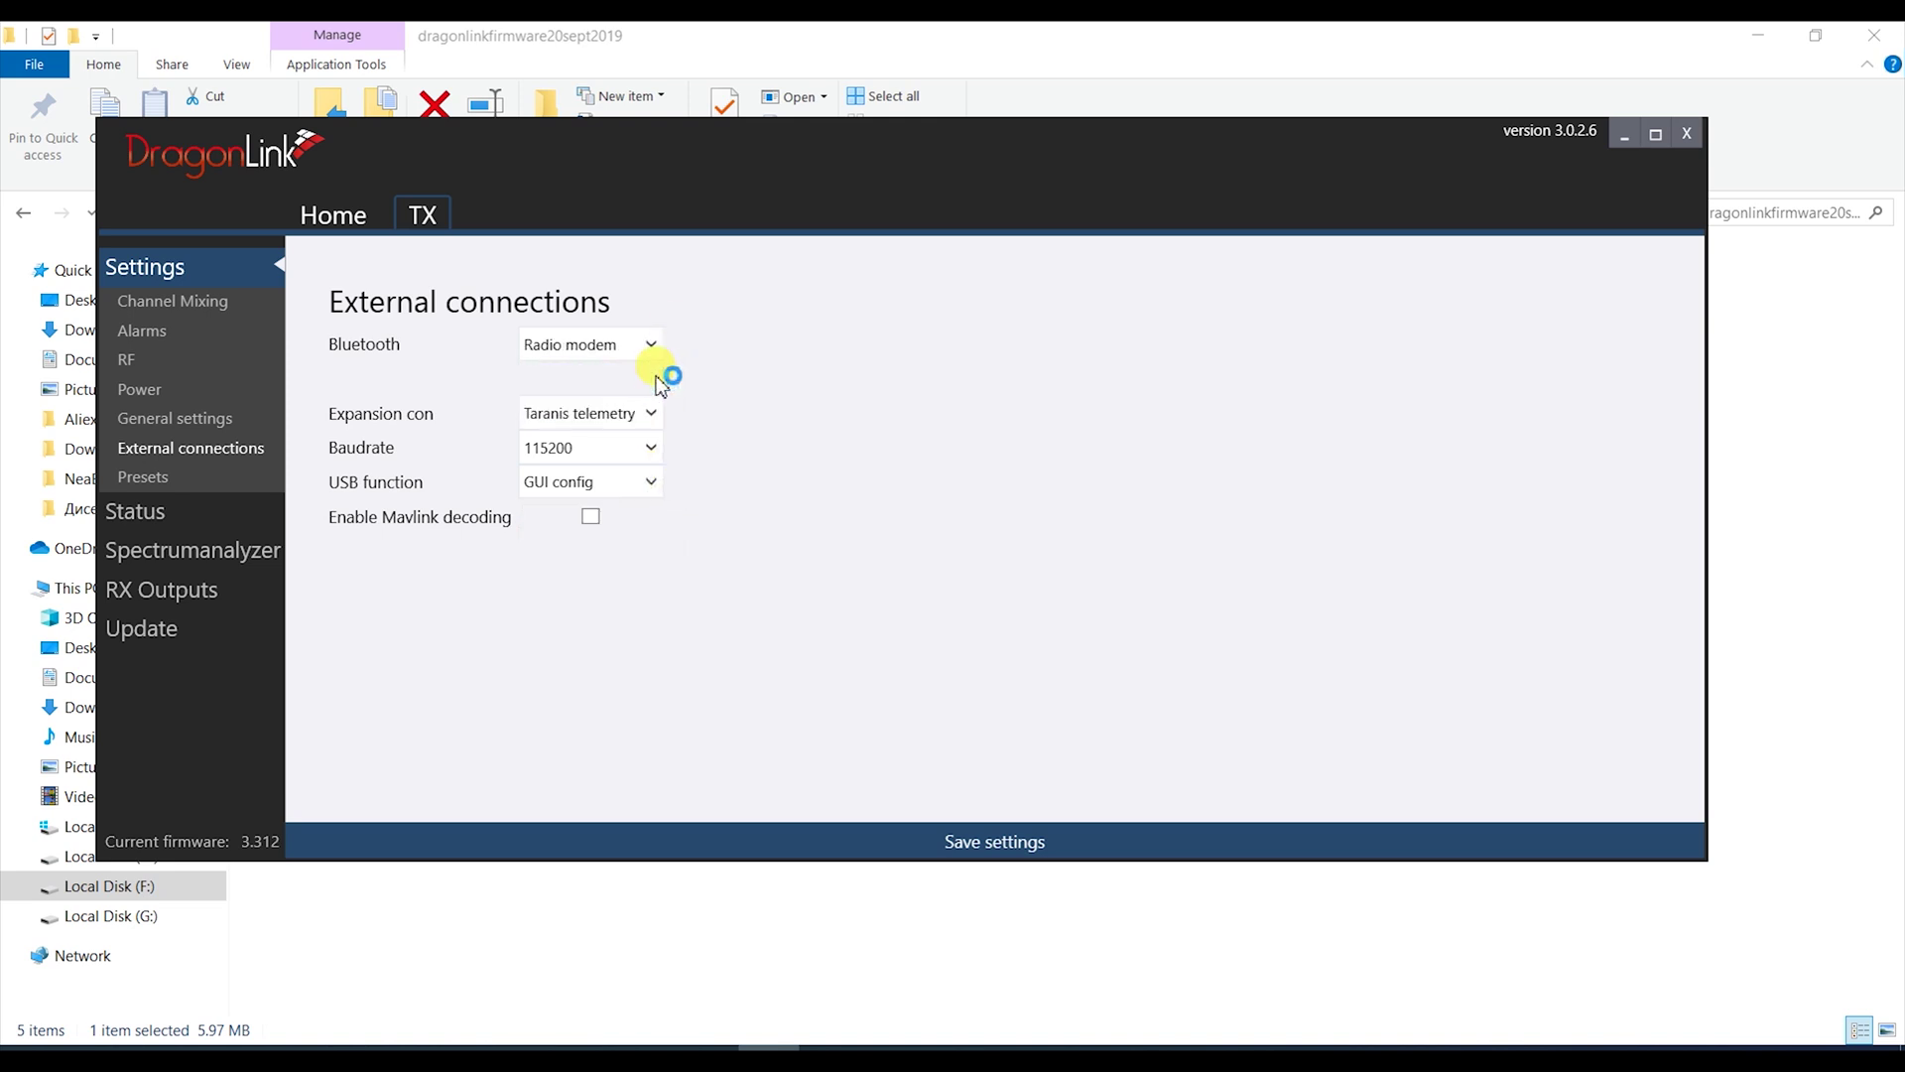
{"action": "left_click", "coordinate": [651, 481]}
{"action": "left_click", "coordinate": [646, 514]}
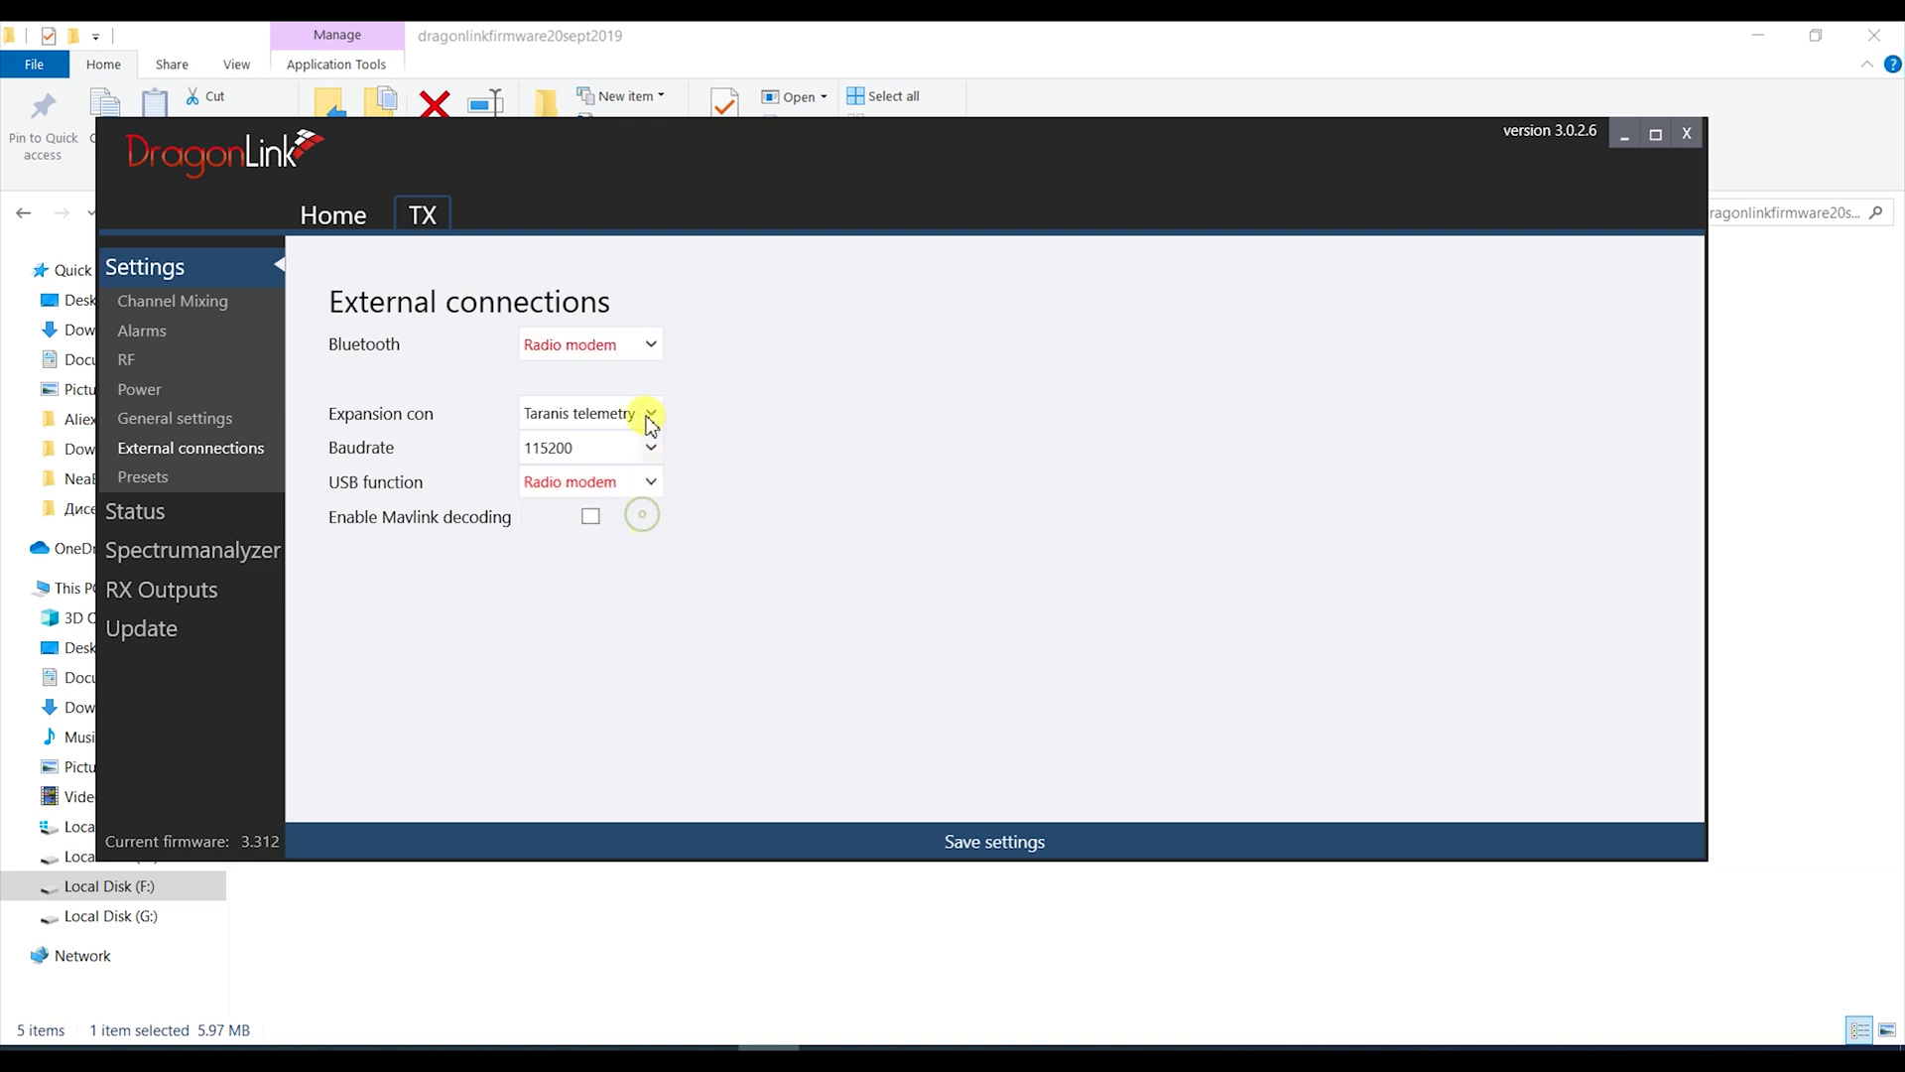
{"action": "left_click", "coordinate": [655, 358]}
{"action": "left_click", "coordinate": [646, 403]}
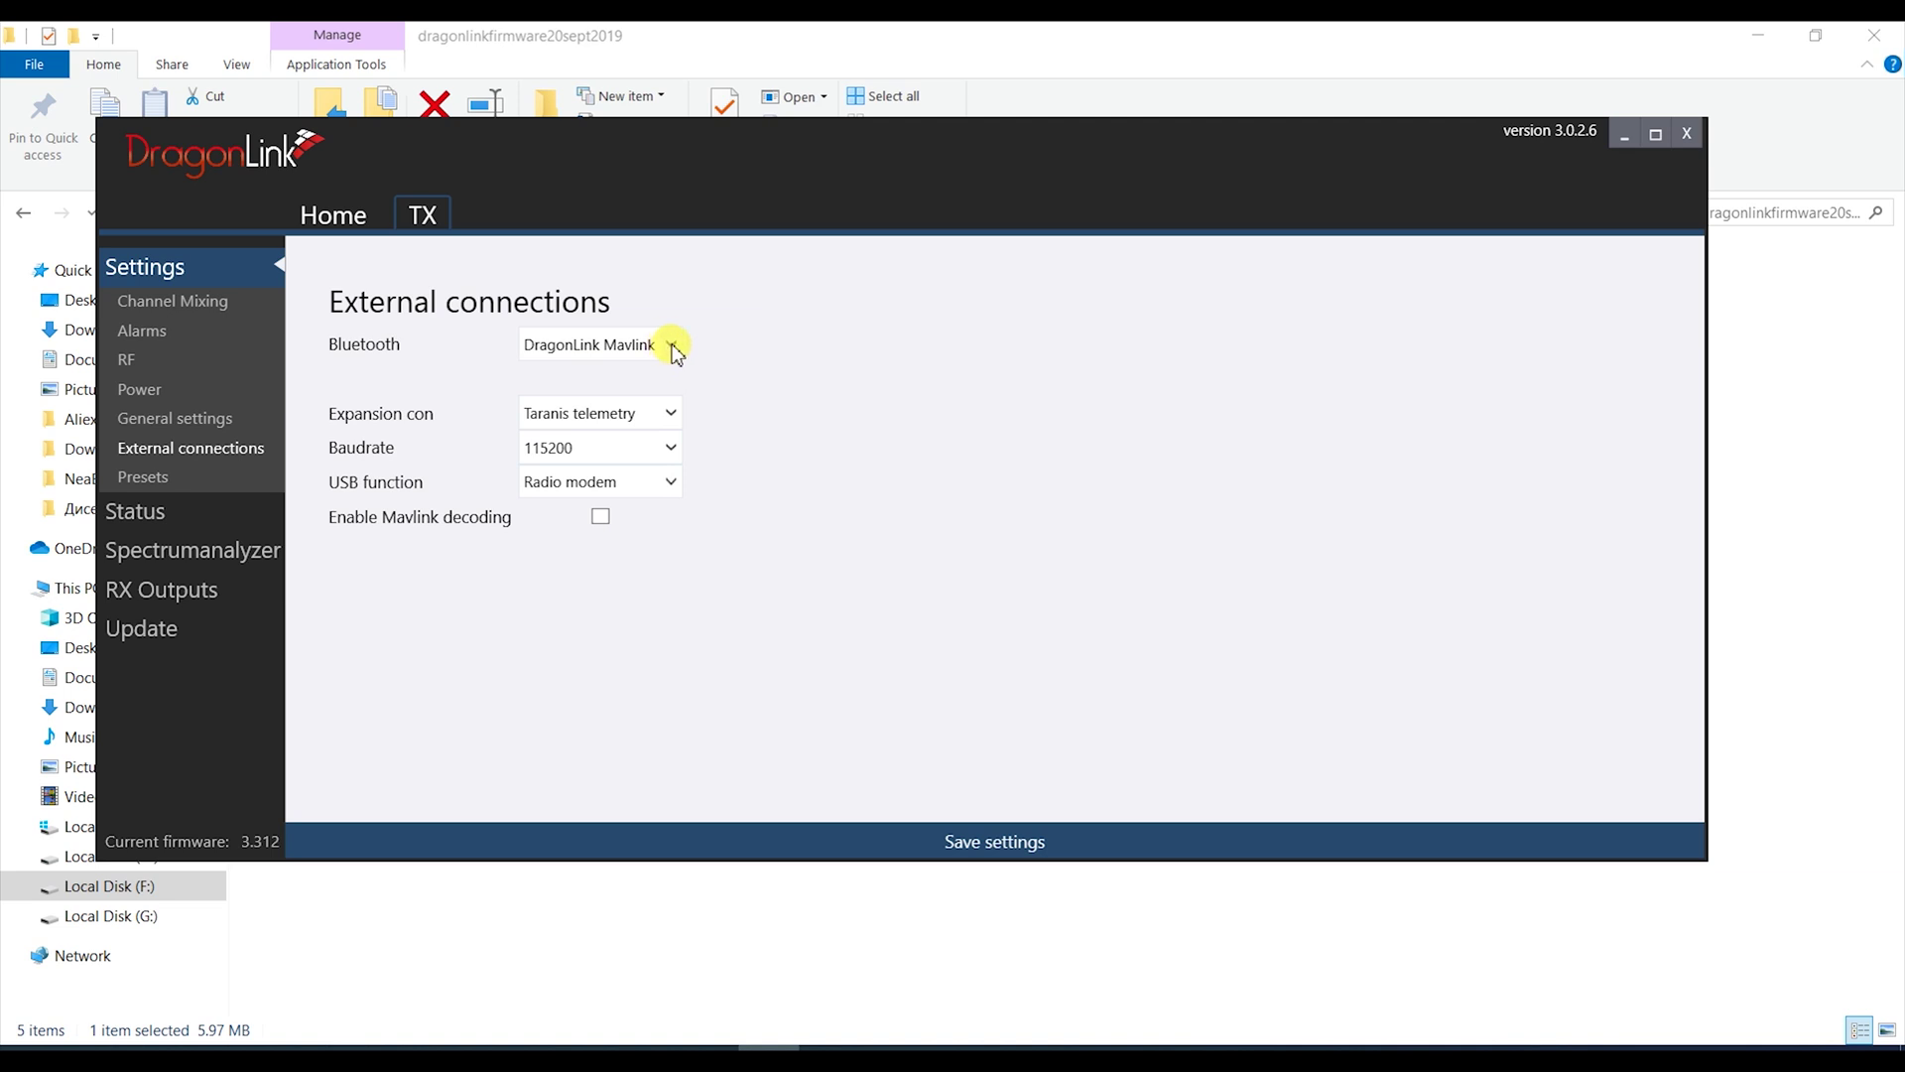
Set Bluetooth to Radio modem and USB to GUI config, keep Taranis telemetry, and save
{"action": "left_click", "coordinate": [673, 345]}
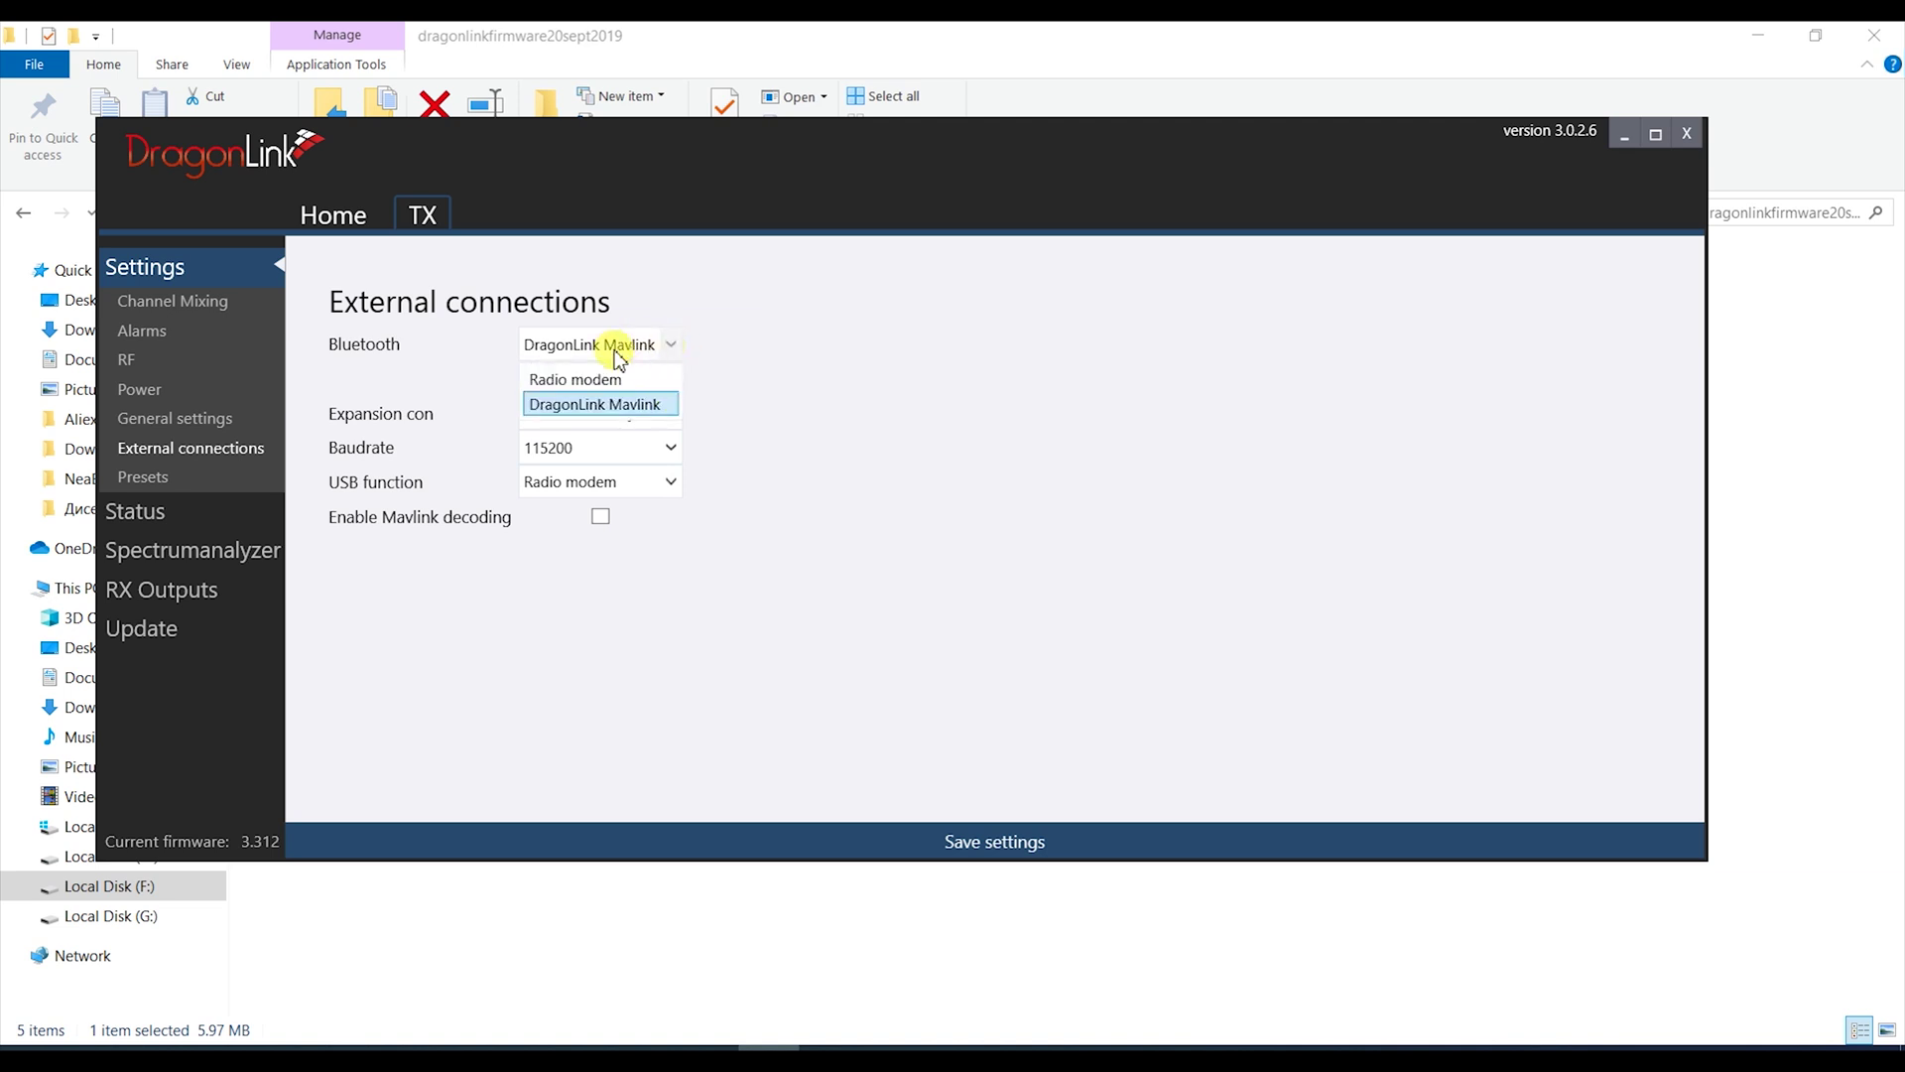
{"action": "left_click", "coordinate": [580, 380]}
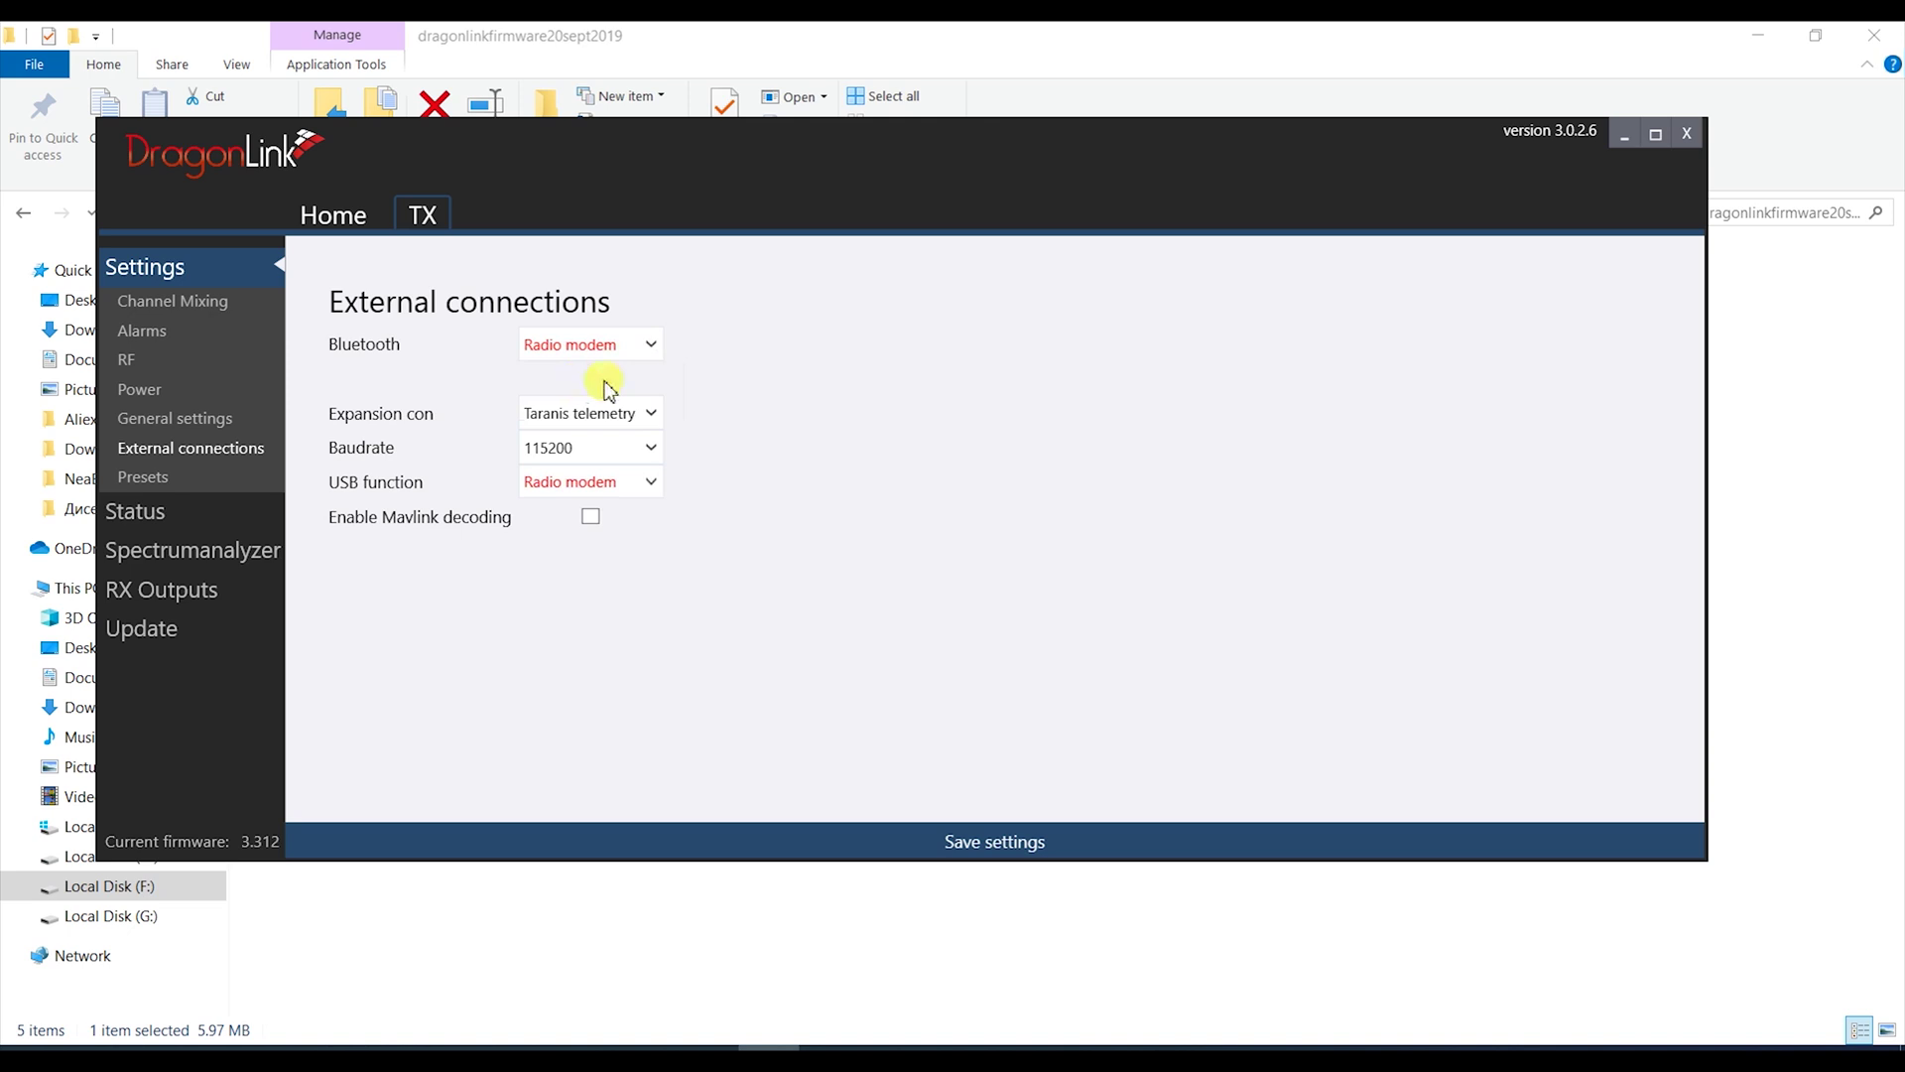
{"action": "left_click", "coordinate": [648, 484]}
{"action": "left_click", "coordinate": [617, 567]}
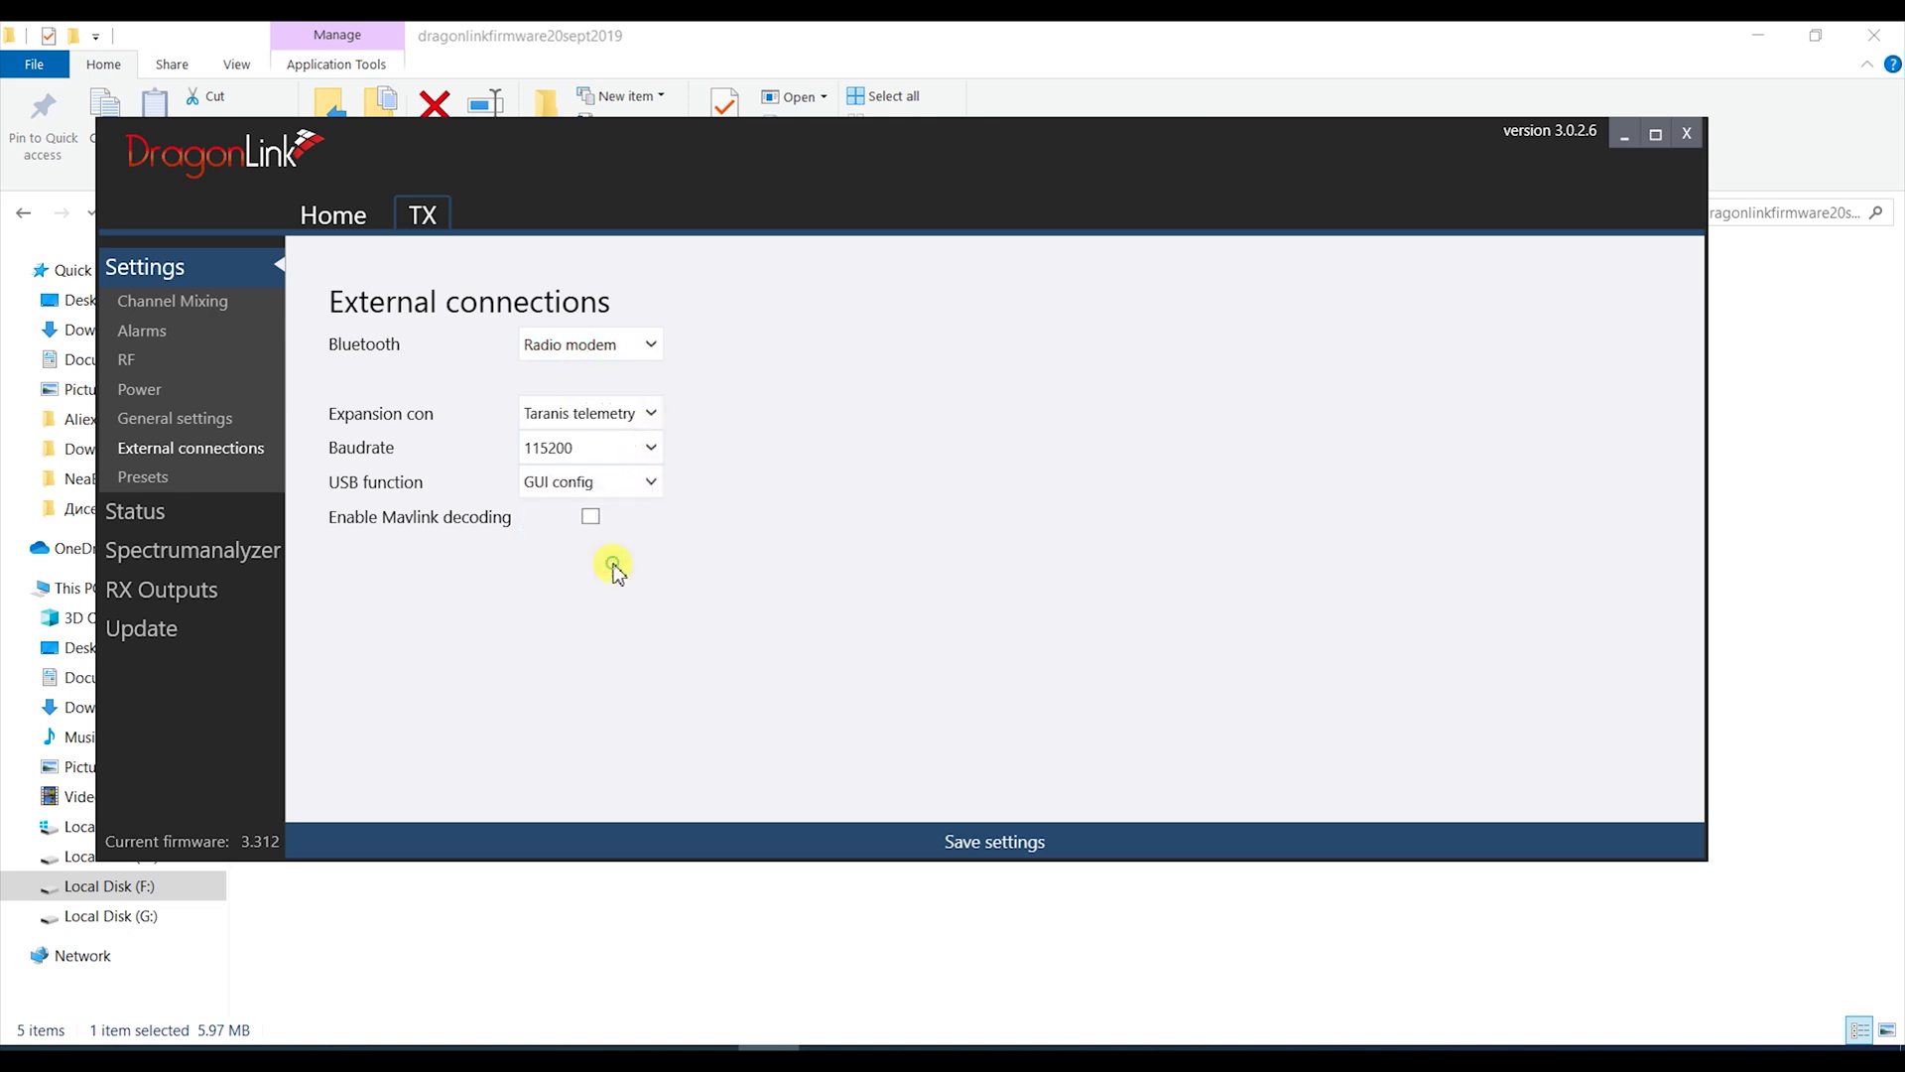
{"action": "left_click", "coordinate": [651, 415]}
{"action": "left_click", "coordinate": [645, 421]}
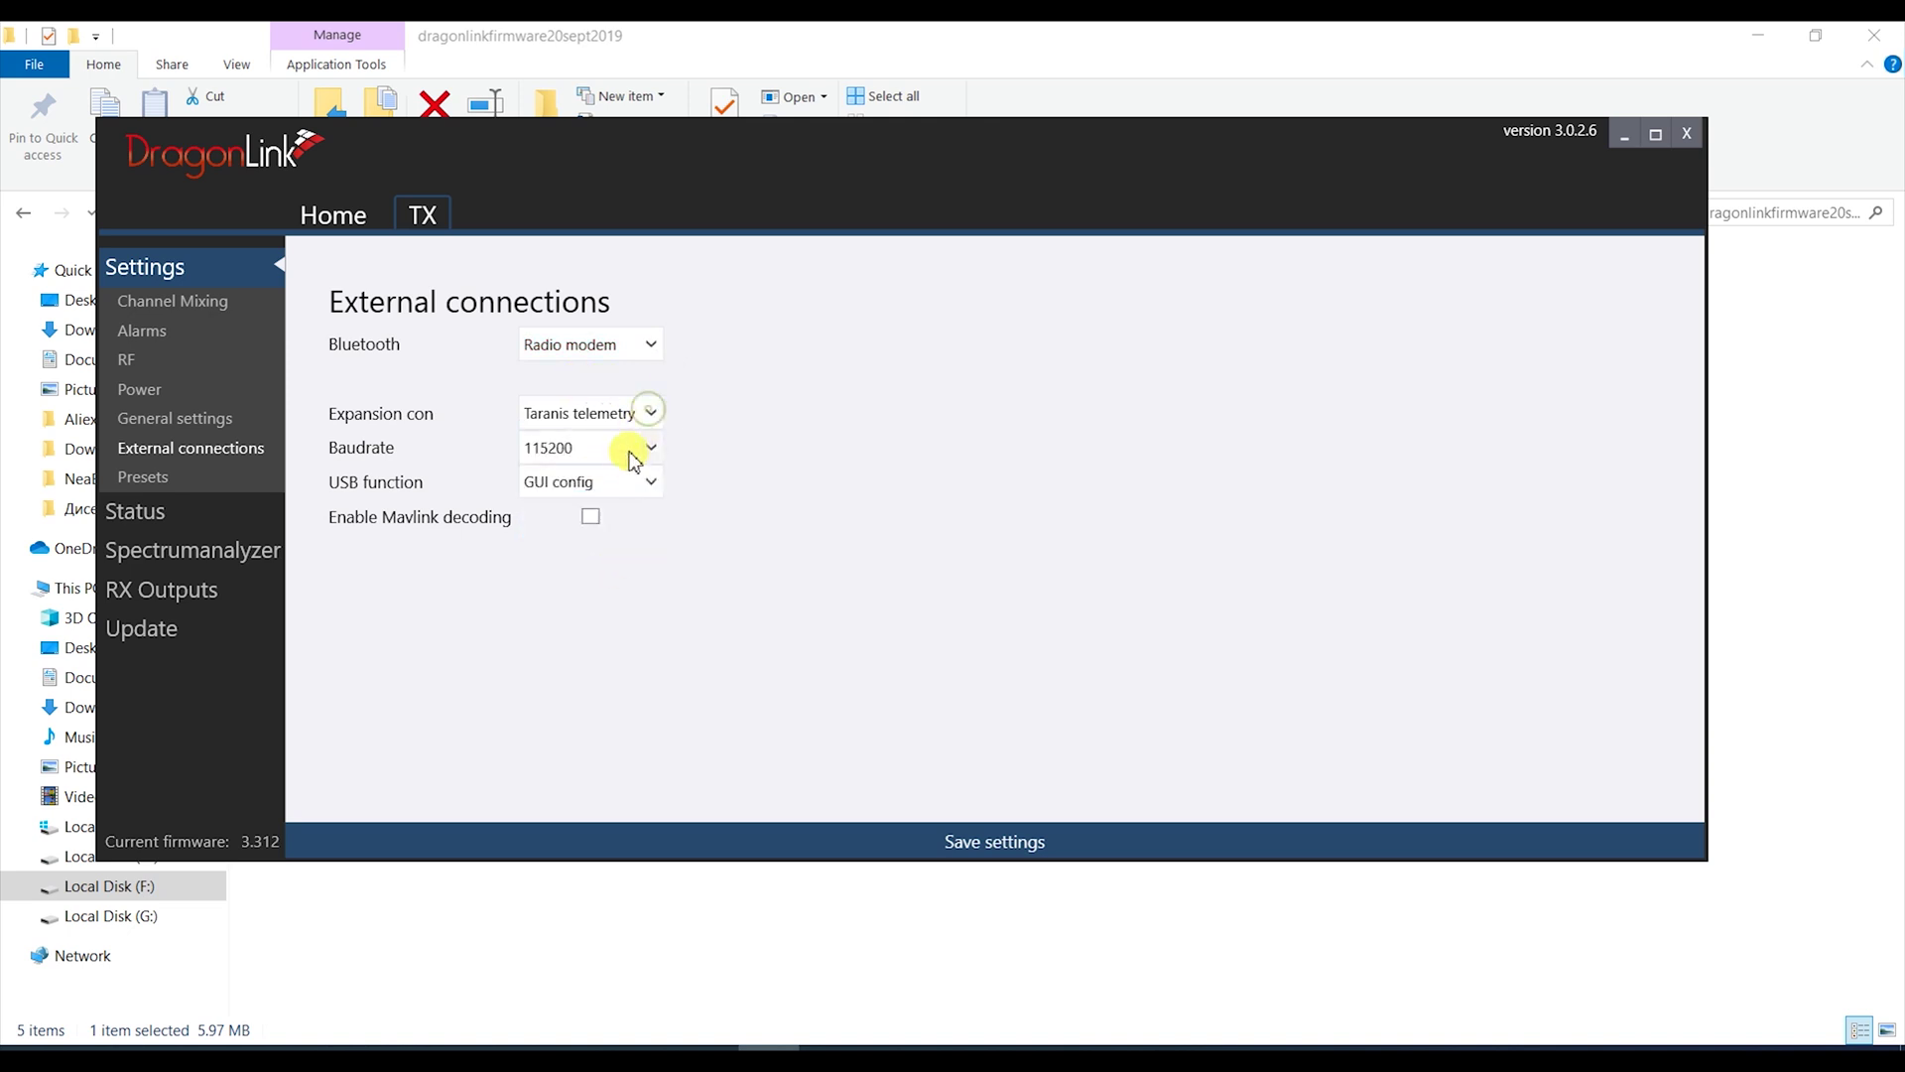
{"action": "left_click", "coordinate": [983, 849]}
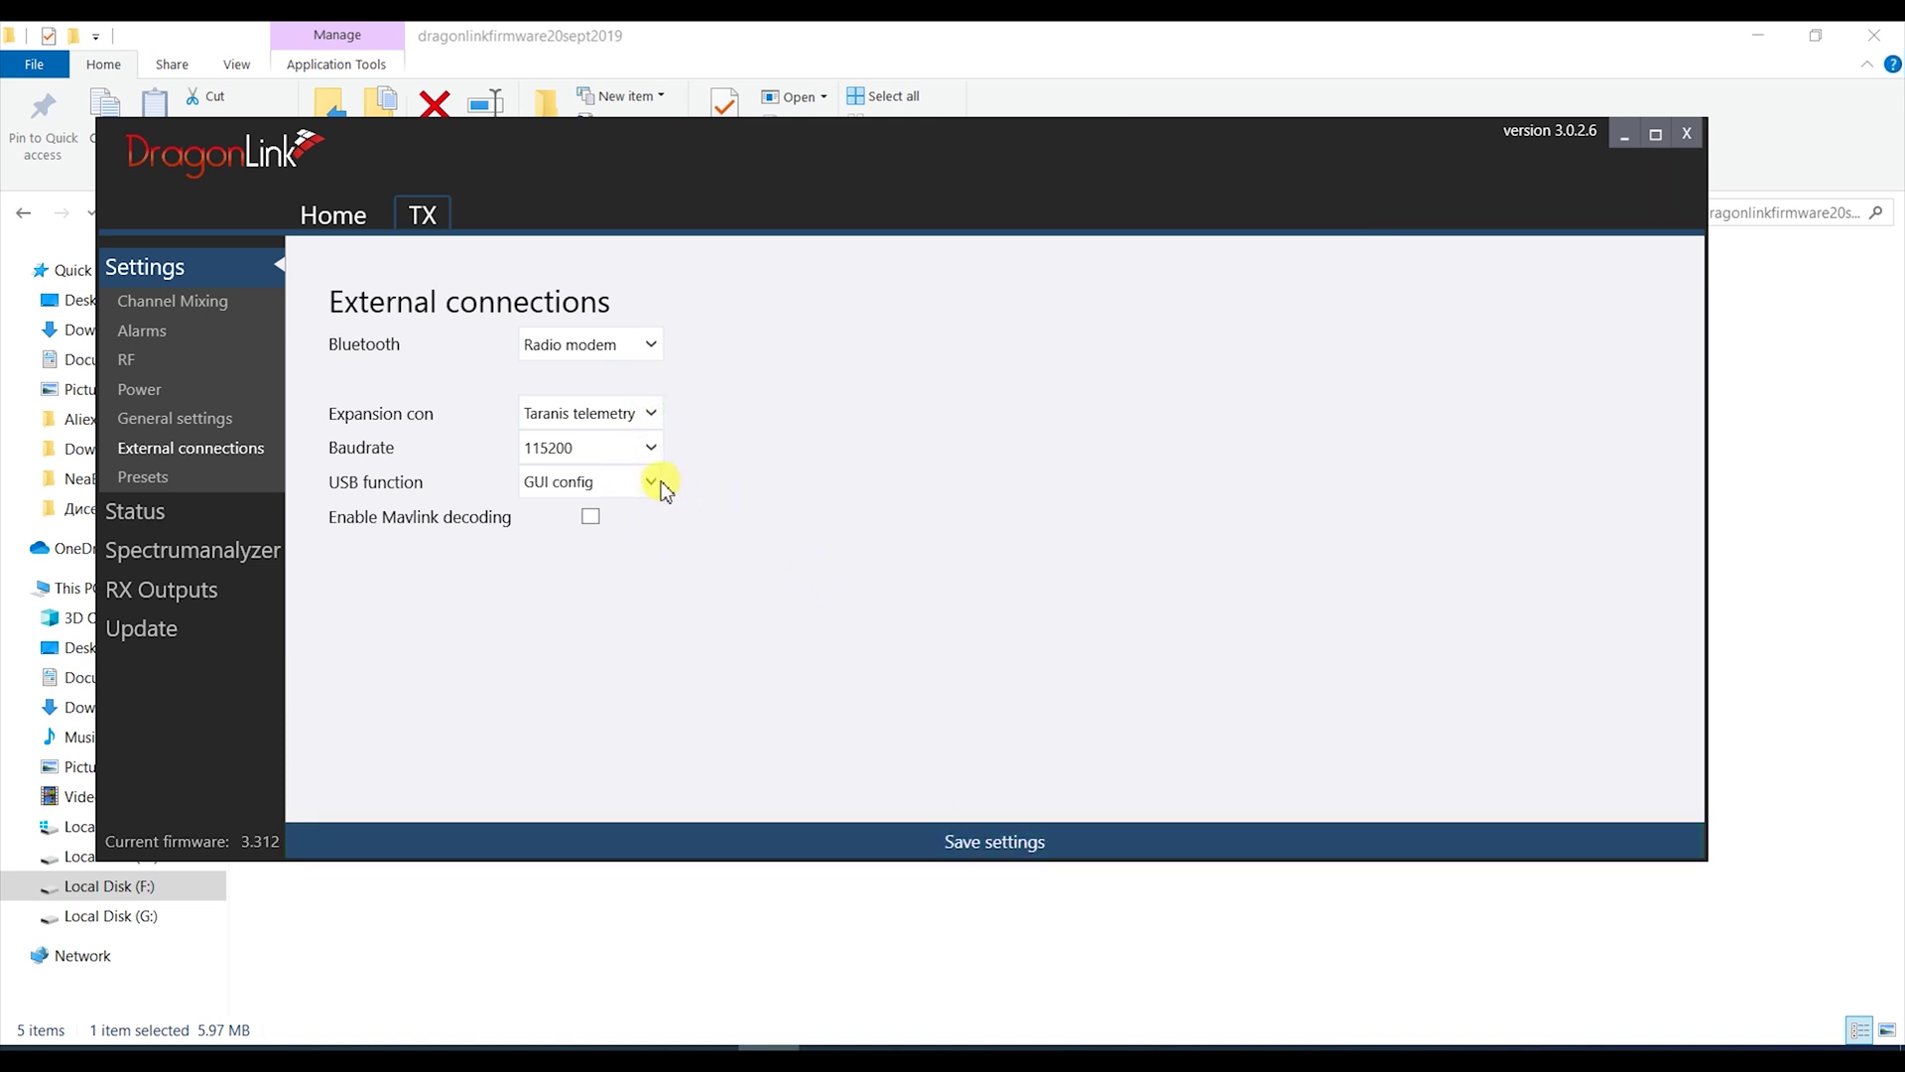
Set USB to Radio modem and Bluetooth to DragonLink Mavlink, then save the connections
{"action": "left_click", "coordinate": [653, 345]}
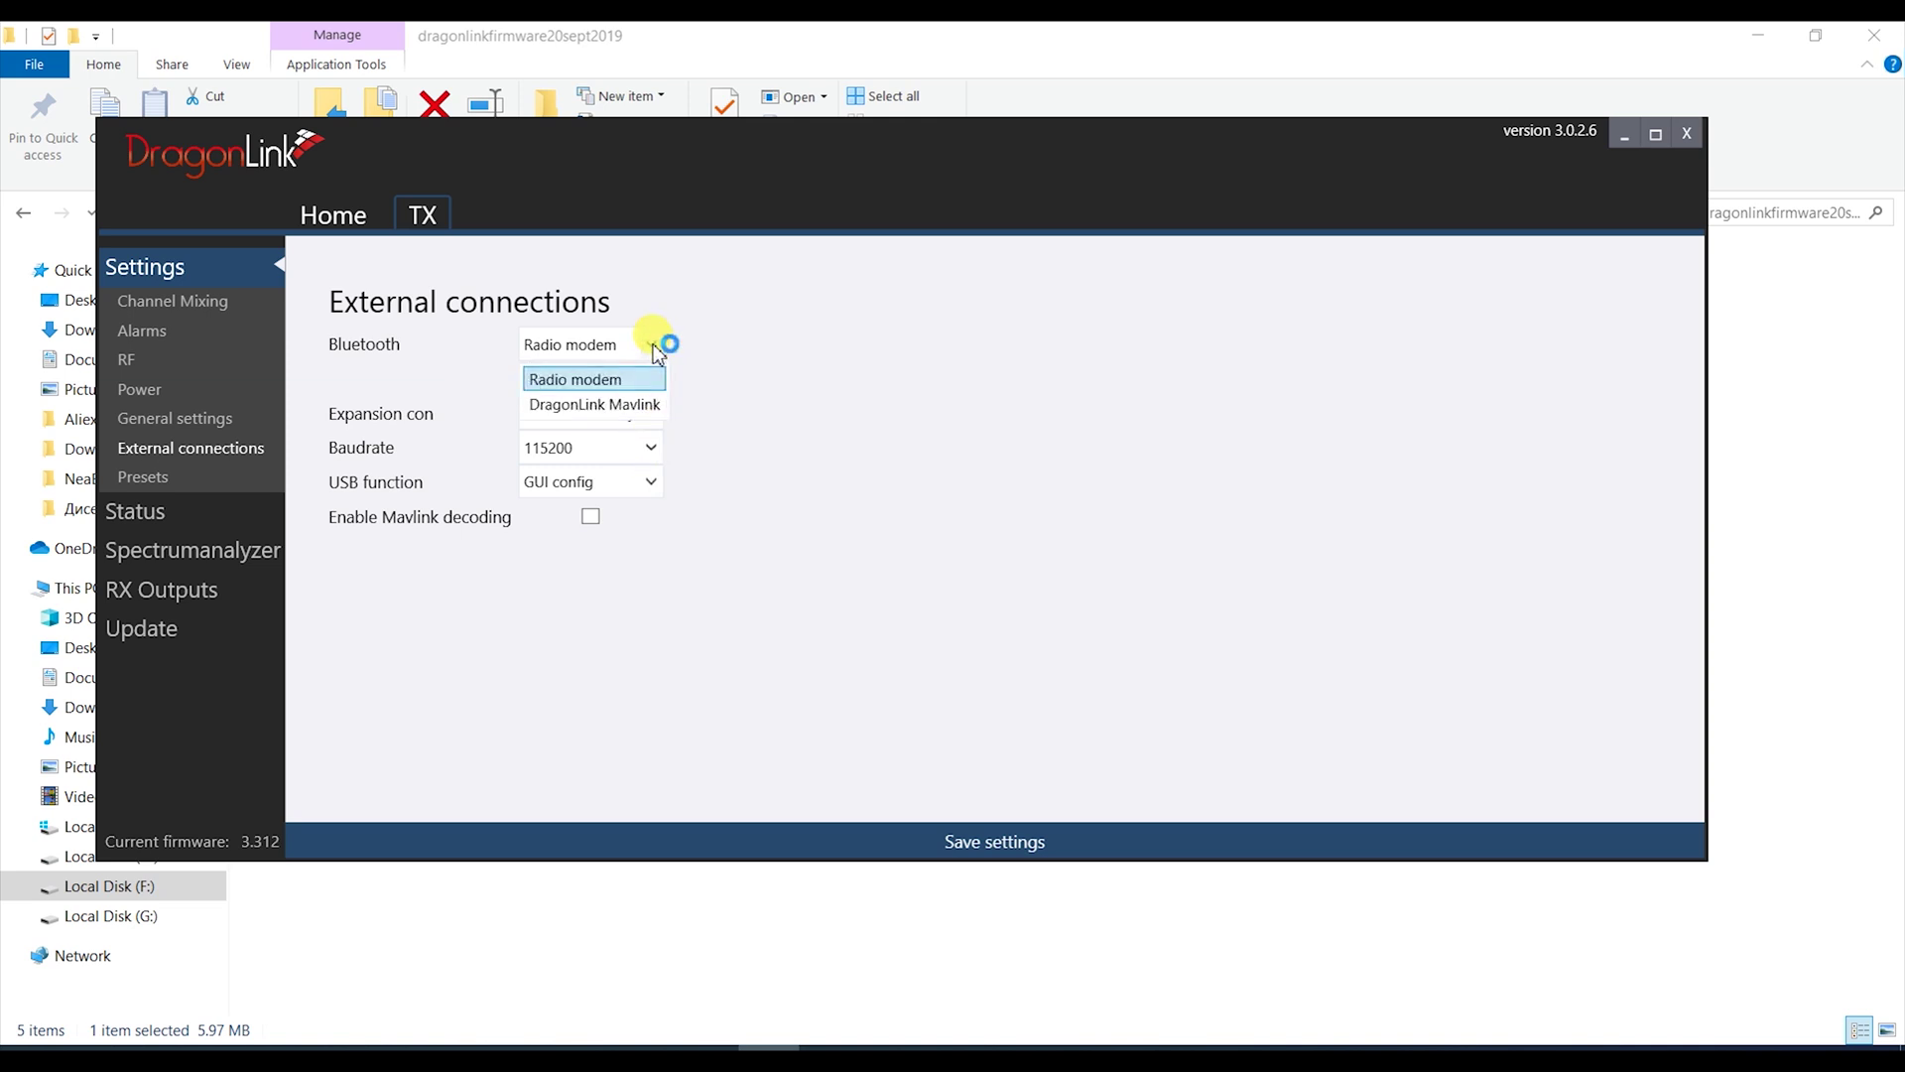
{"action": "left_click", "coordinate": [657, 348]}
{"action": "left_click", "coordinate": [651, 481]}
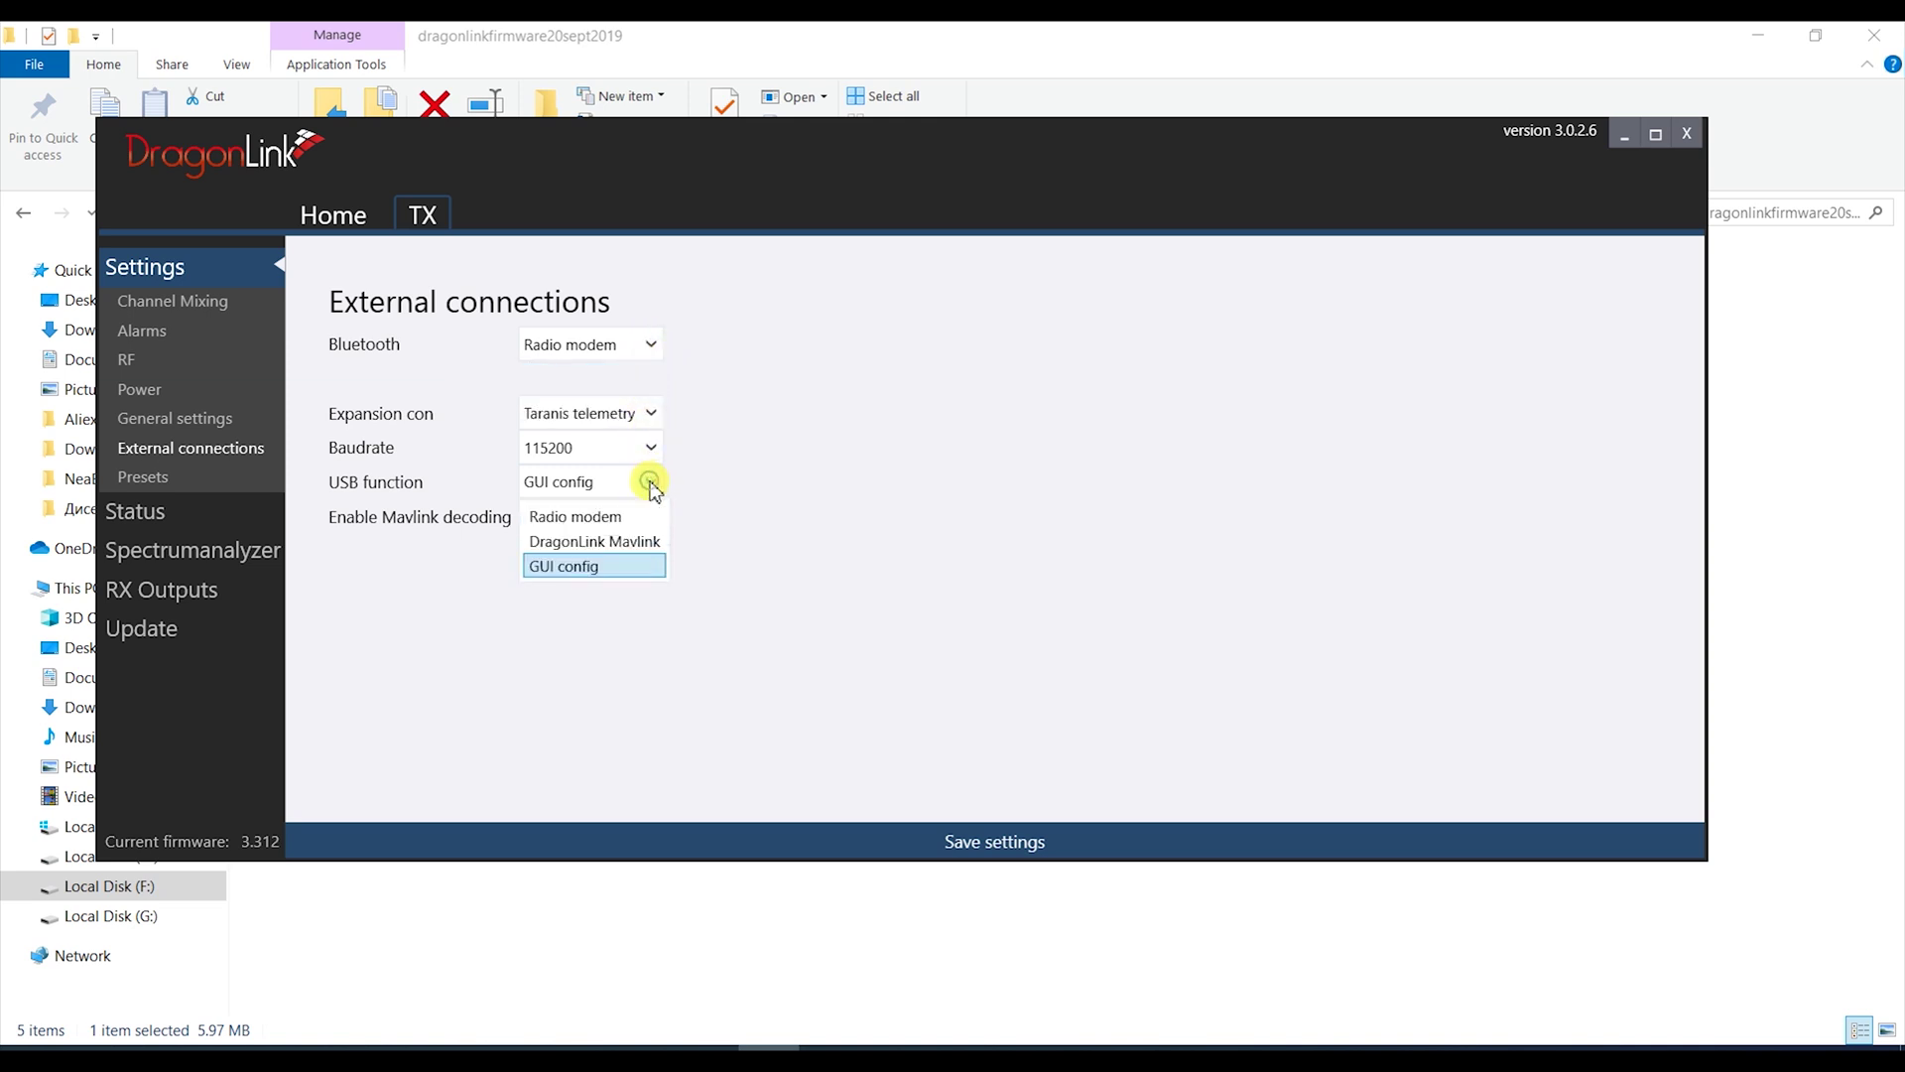
{"action": "left_click", "coordinate": [627, 518]}
{"action": "left_click", "coordinate": [653, 345]}
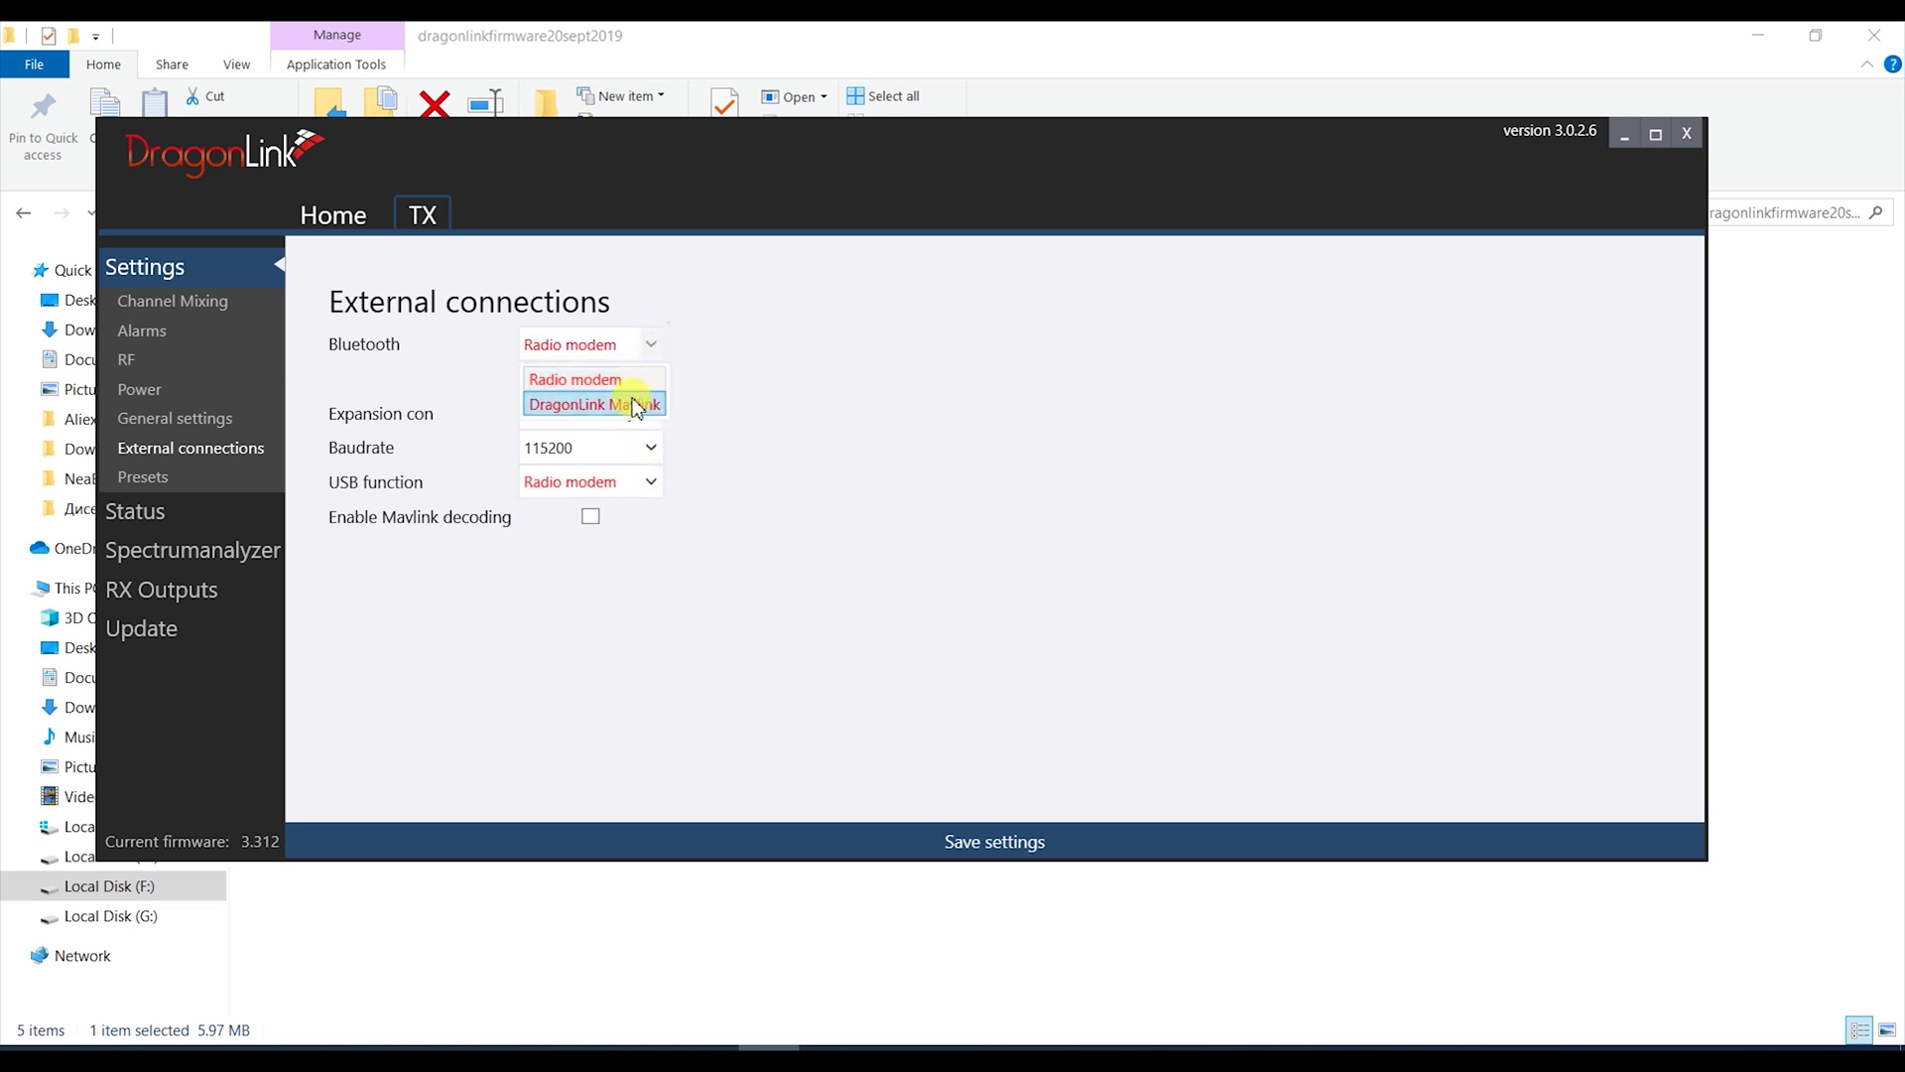
{"action": "left_click", "coordinate": [635, 406]}
{"action": "left_click", "coordinate": [982, 843]}
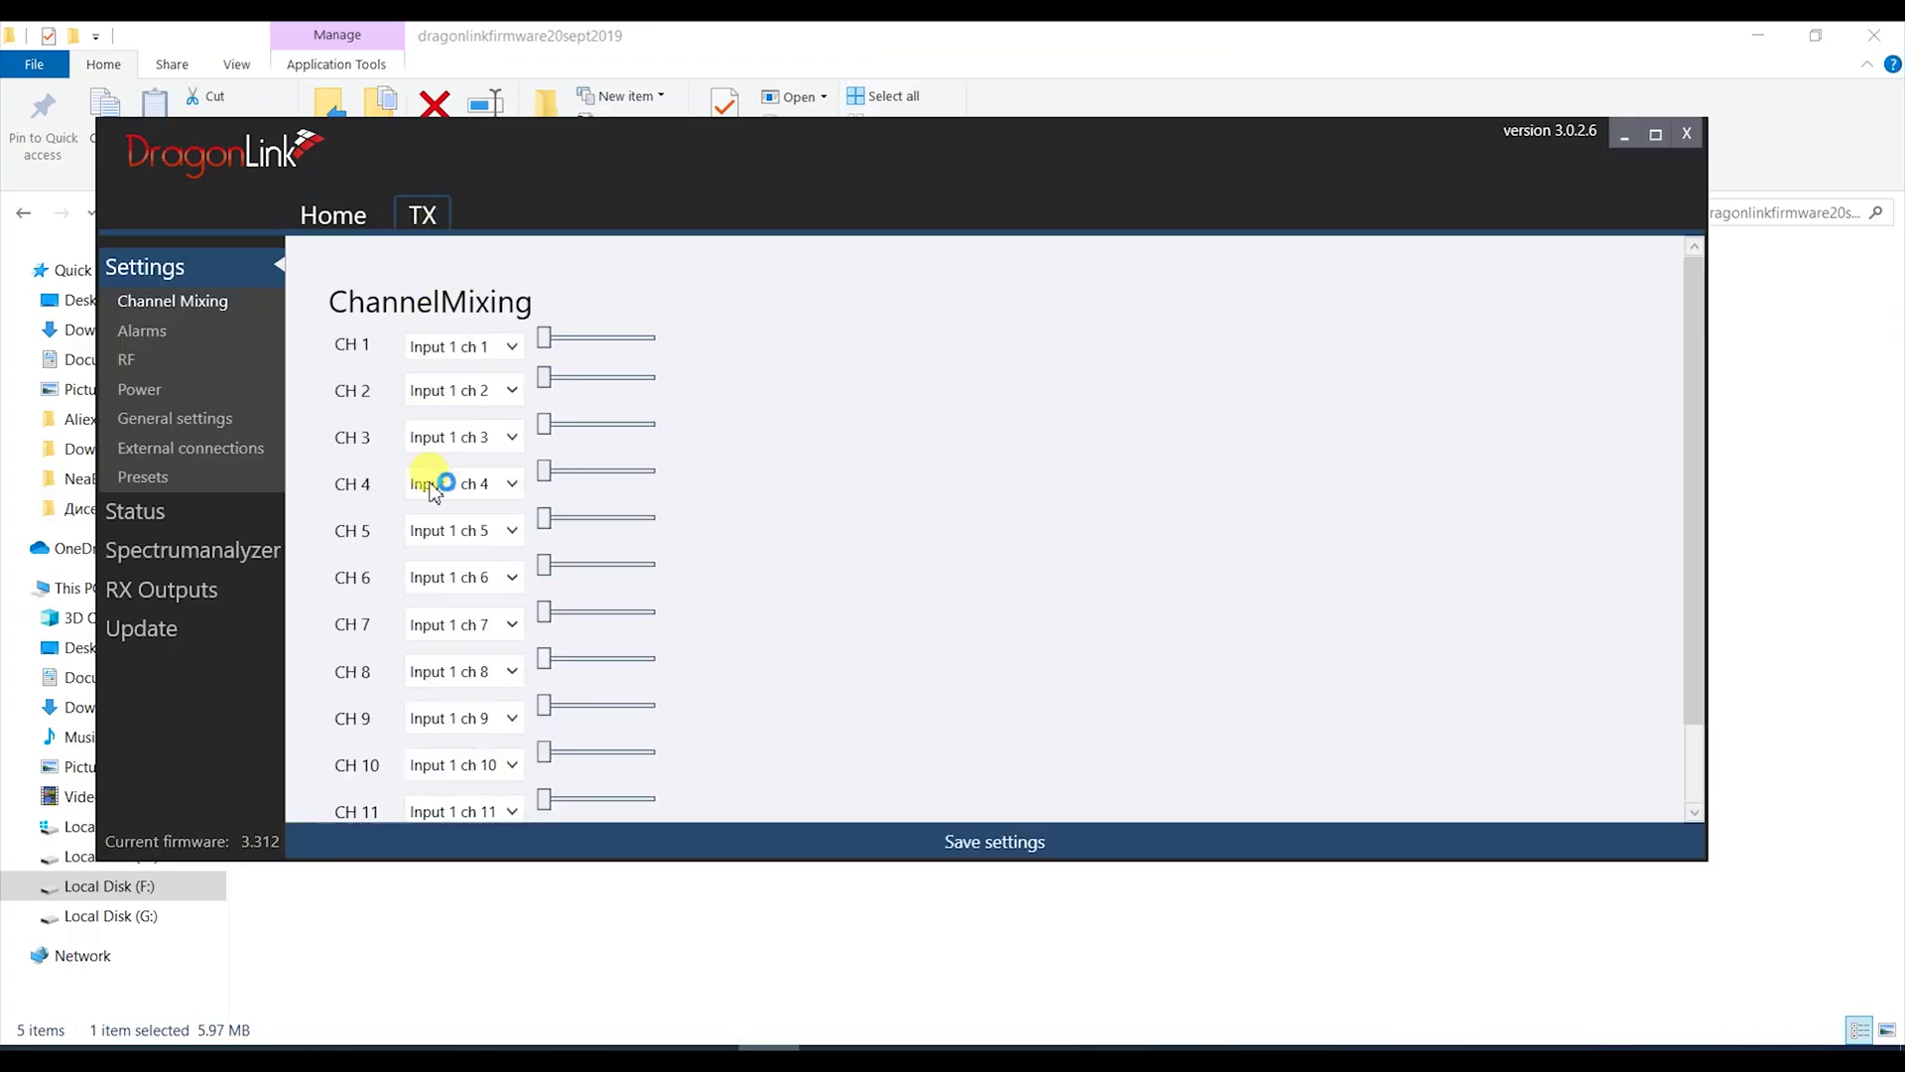
Save the external connections again and bring up the transmitter presets list
{"action": "left_click", "coordinate": [158, 622]}
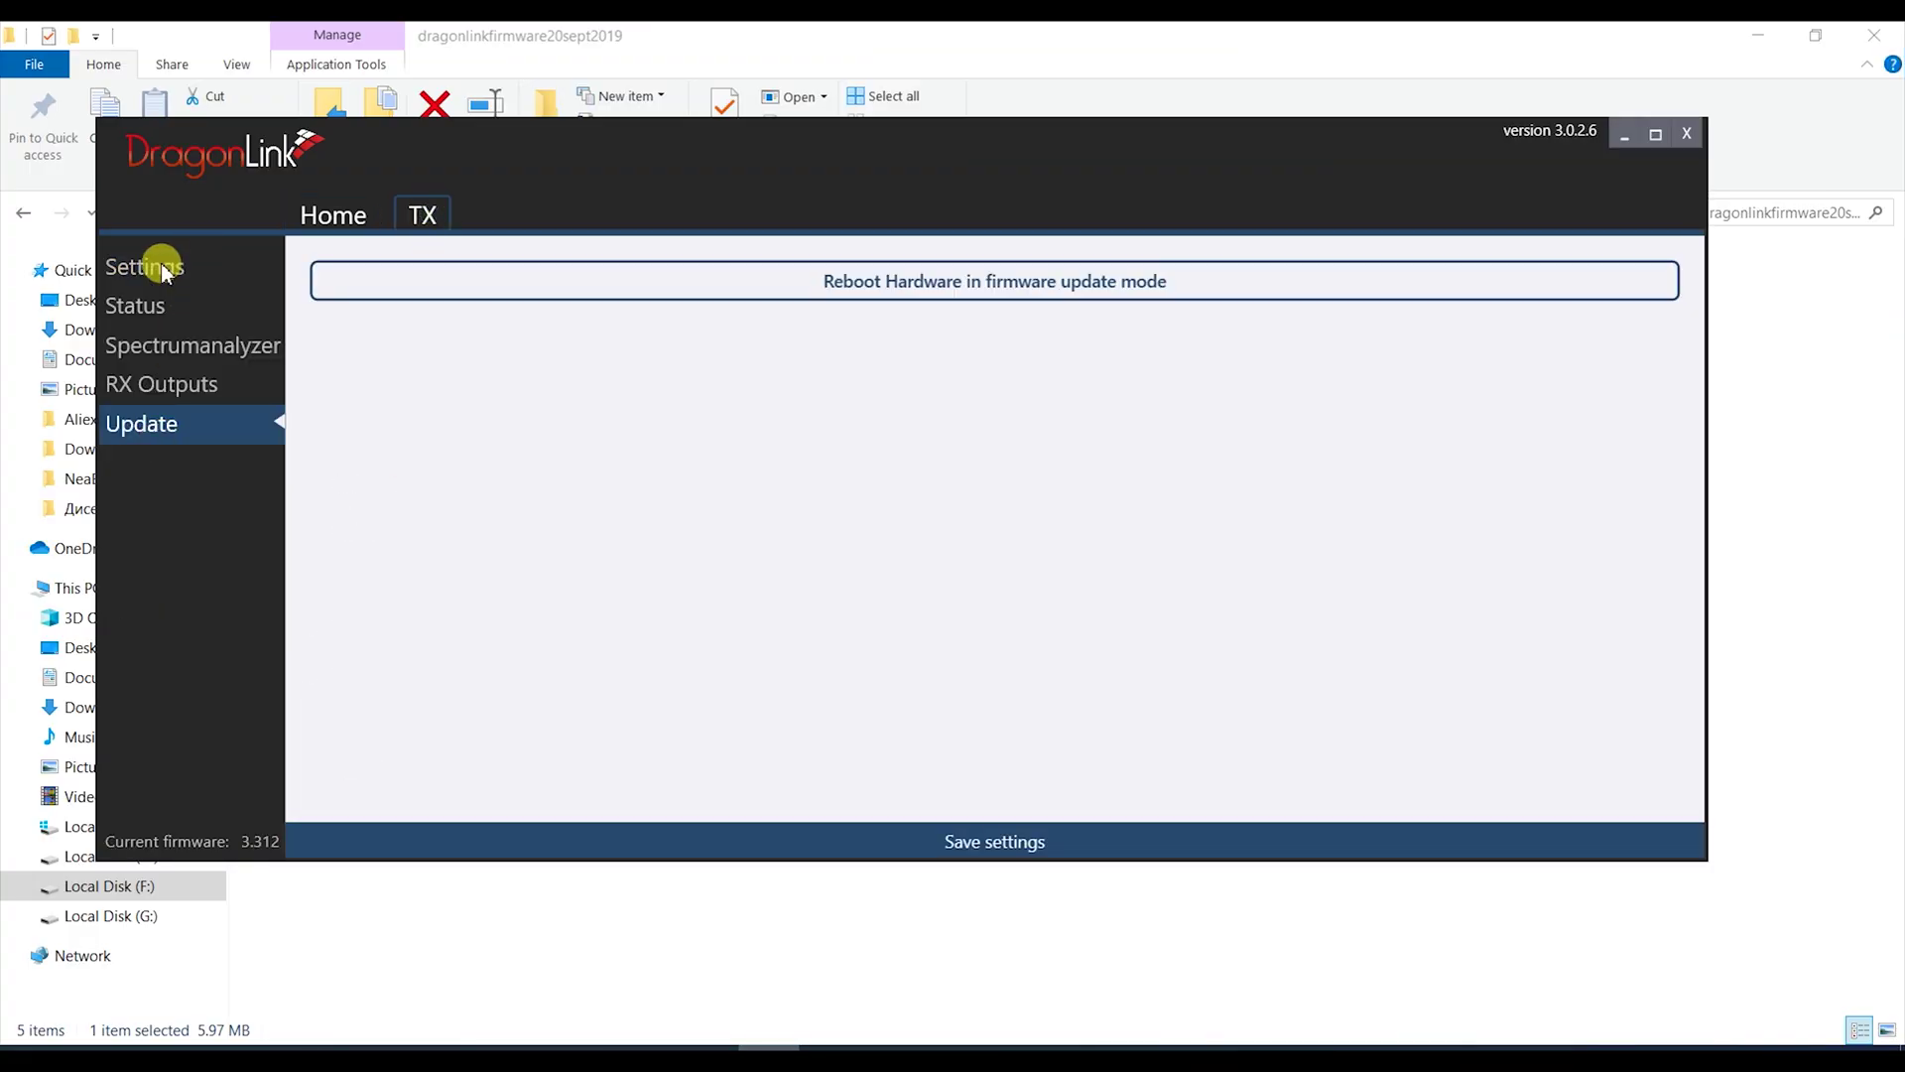
{"action": "left_click", "coordinate": [158, 270]}
{"action": "left_click", "coordinate": [190, 448]}
{"action": "left_click", "coordinate": [953, 842]}
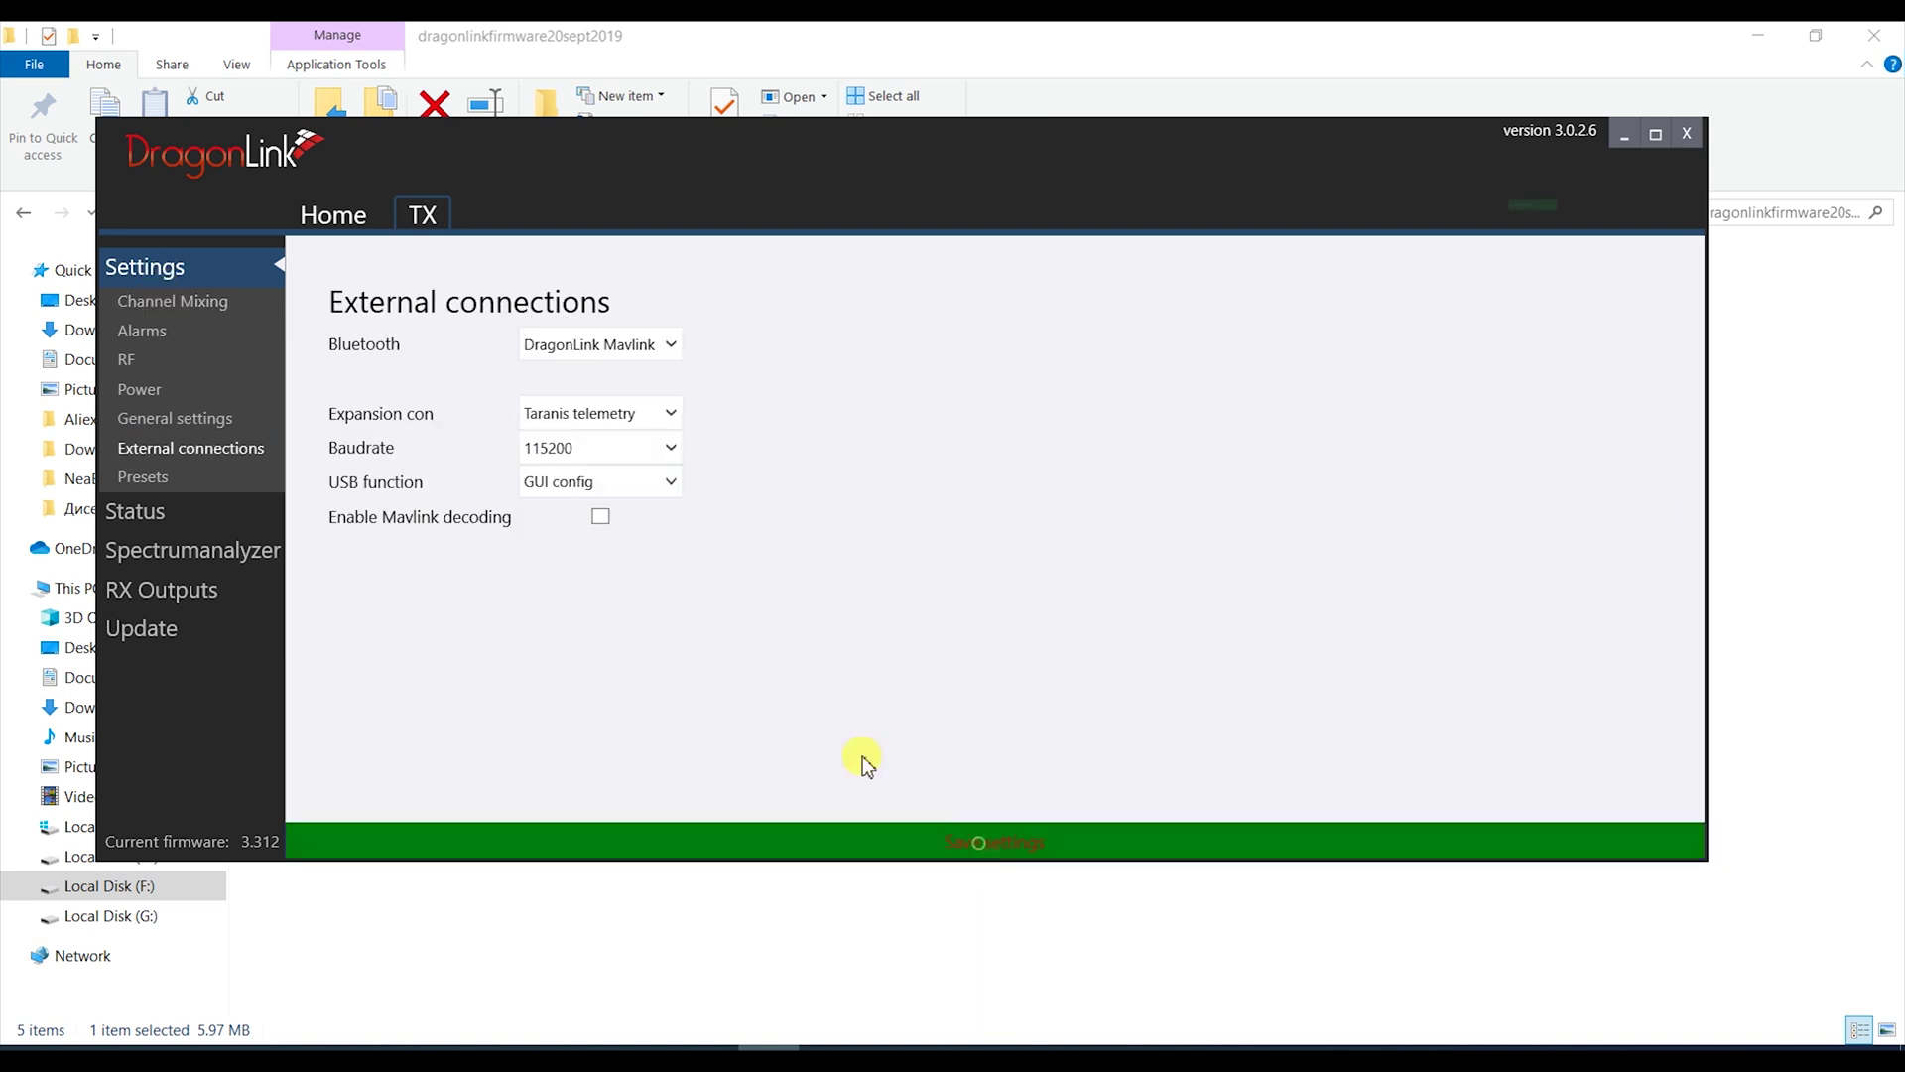
{"action": "left_click", "coordinate": [143, 476]}
{"action": "left_click", "coordinate": [459, 340]}
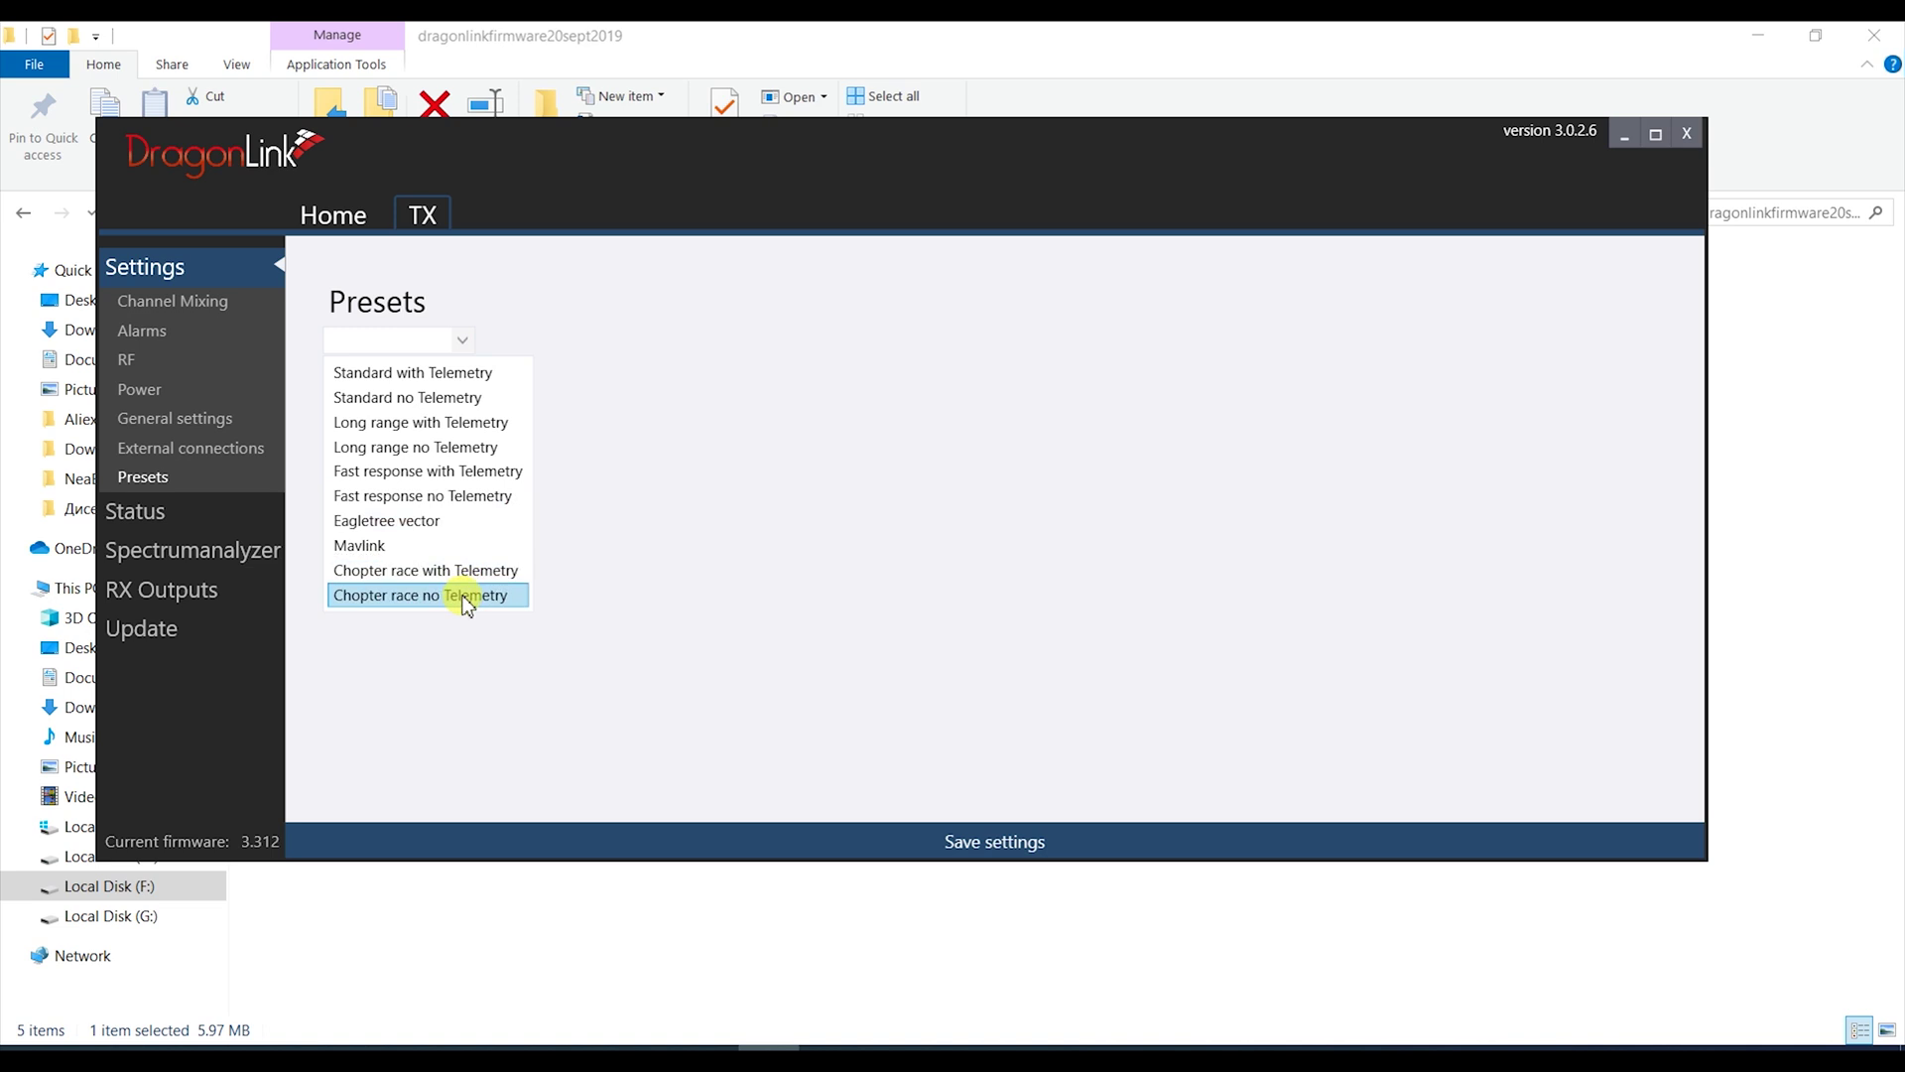
Browse the presets without applying one, then visit Status, Spectrum analyzer and RX Outputs pages
{"action": "left_click", "coordinate": [469, 534]}
{"action": "left_click", "coordinate": [671, 366]}
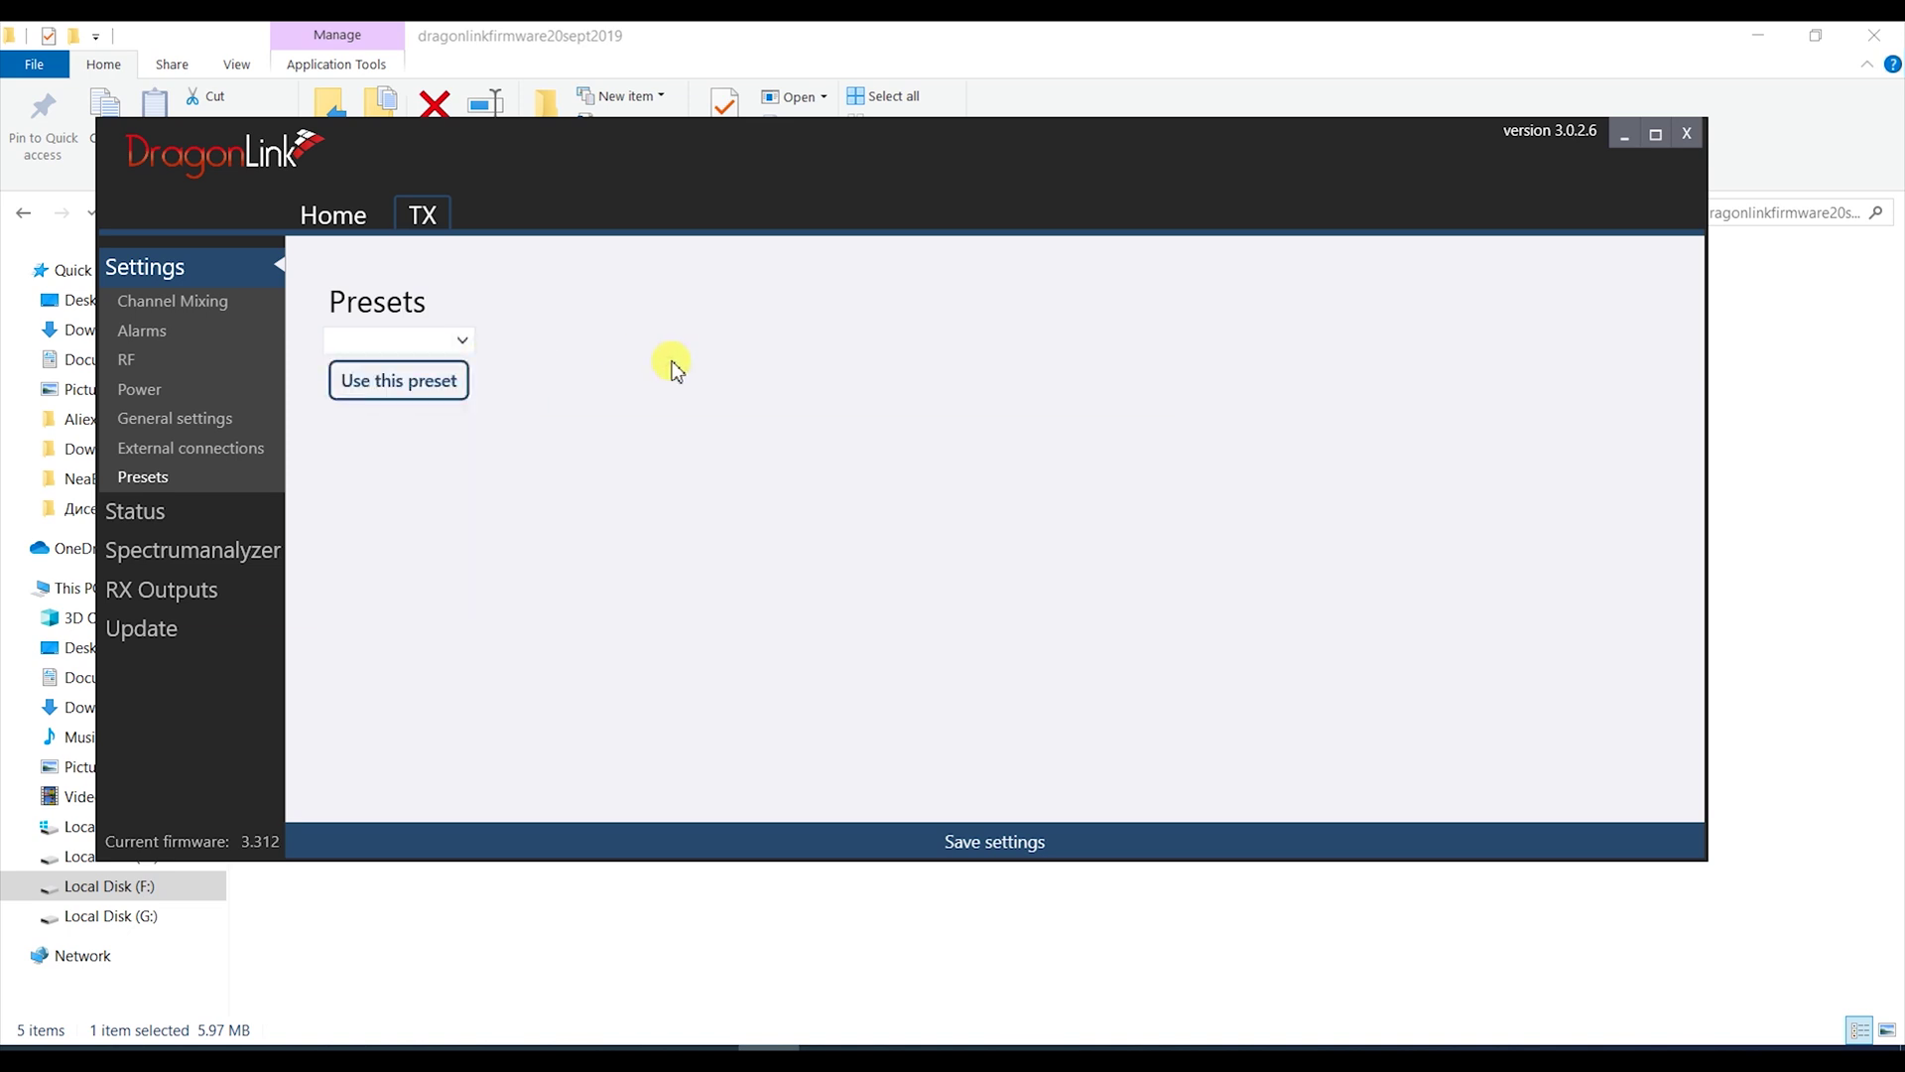
{"action": "left_click", "coordinate": [140, 510]}
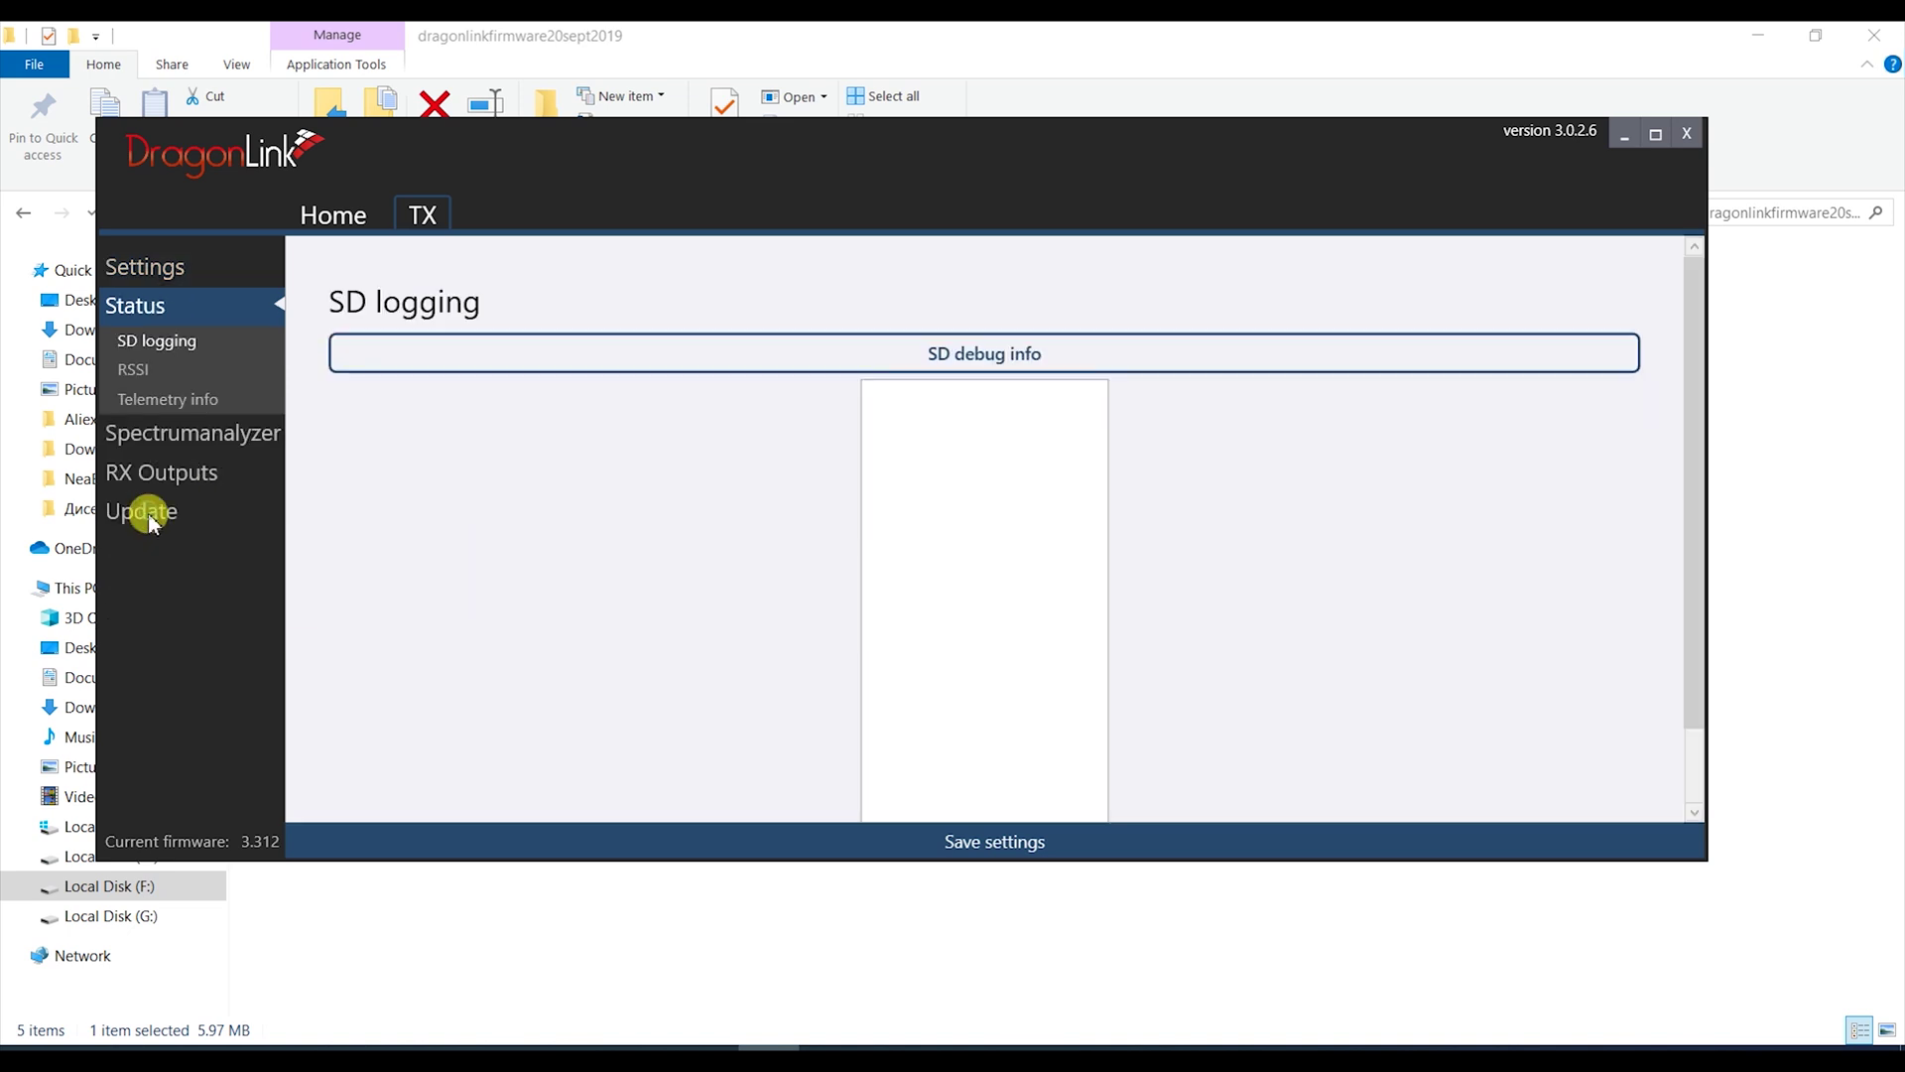
{"action": "left_click", "coordinate": [228, 443]}
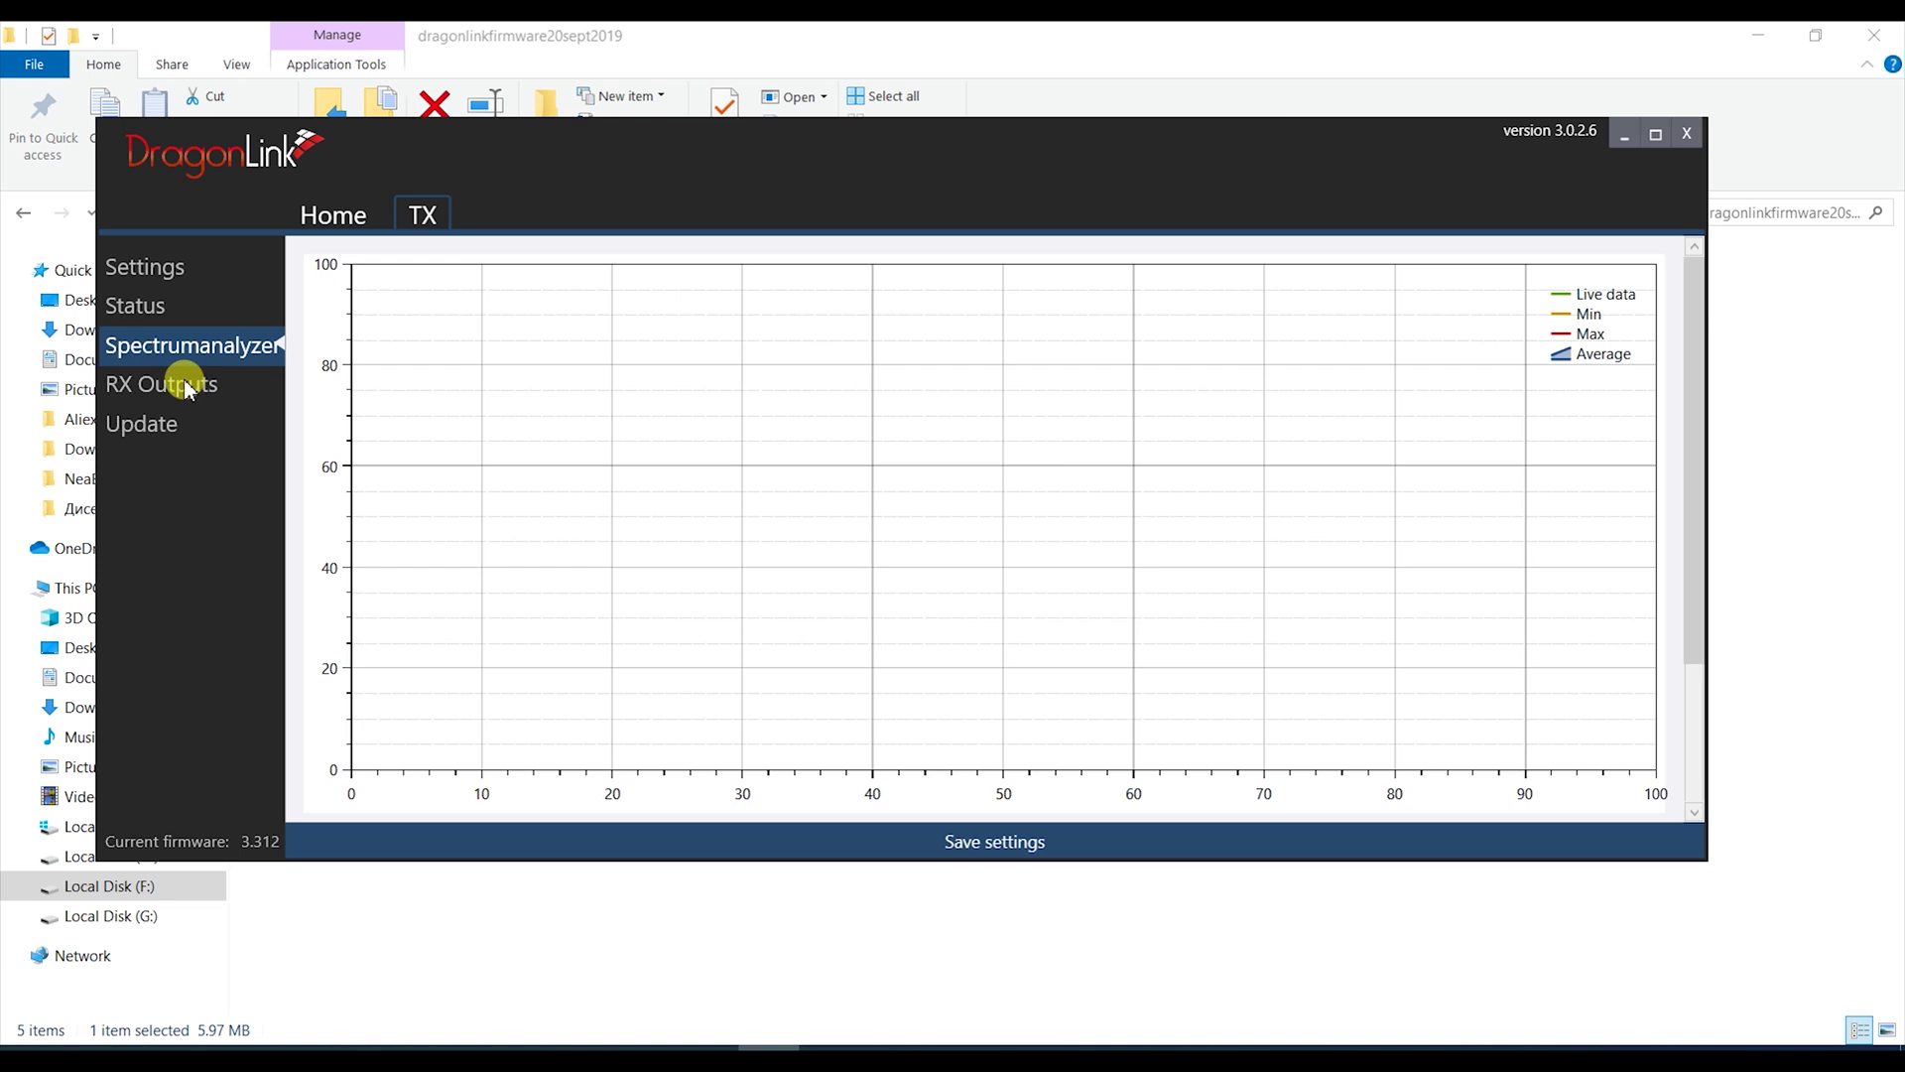
{"action": "left_click", "coordinate": [185, 385]}
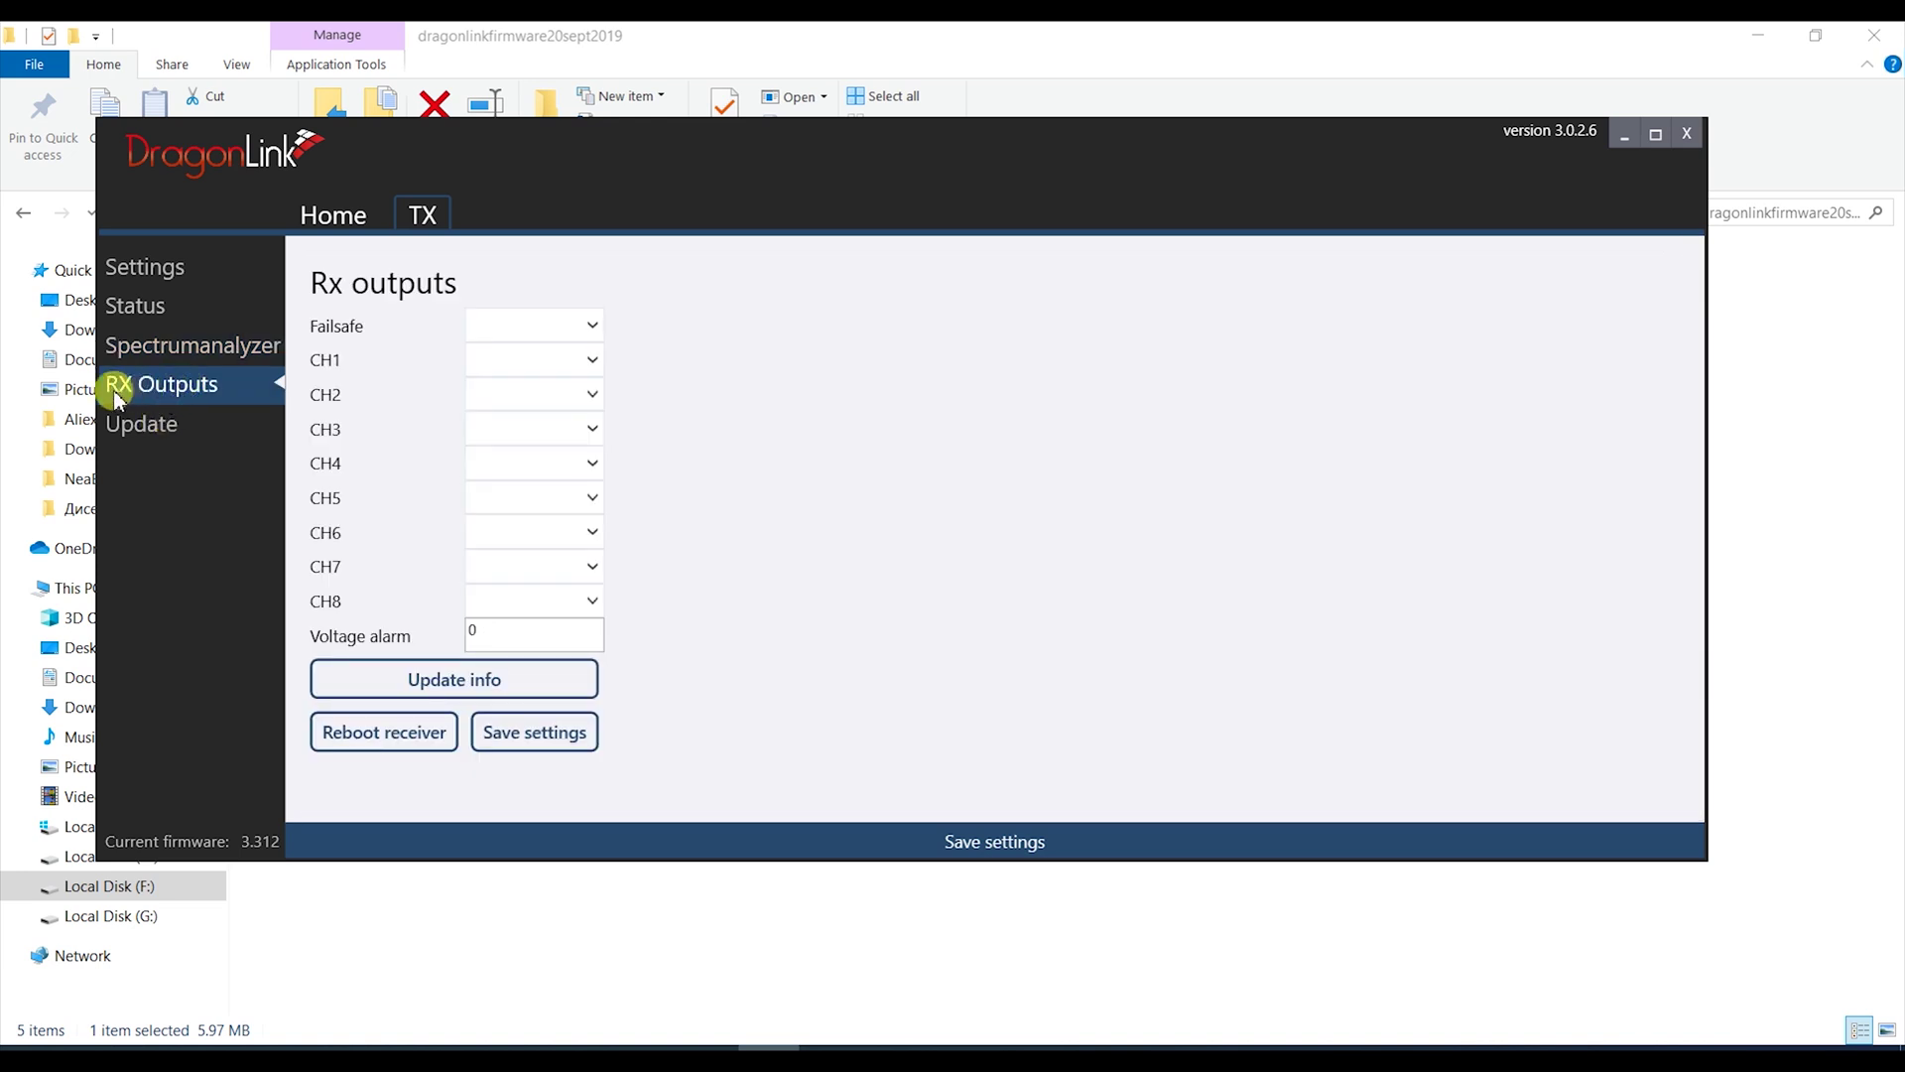
Inspect the Failsafe, CH1 and CH8 output options on RX Outputs without changing them
{"action": "left_click", "coordinate": [594, 327]}
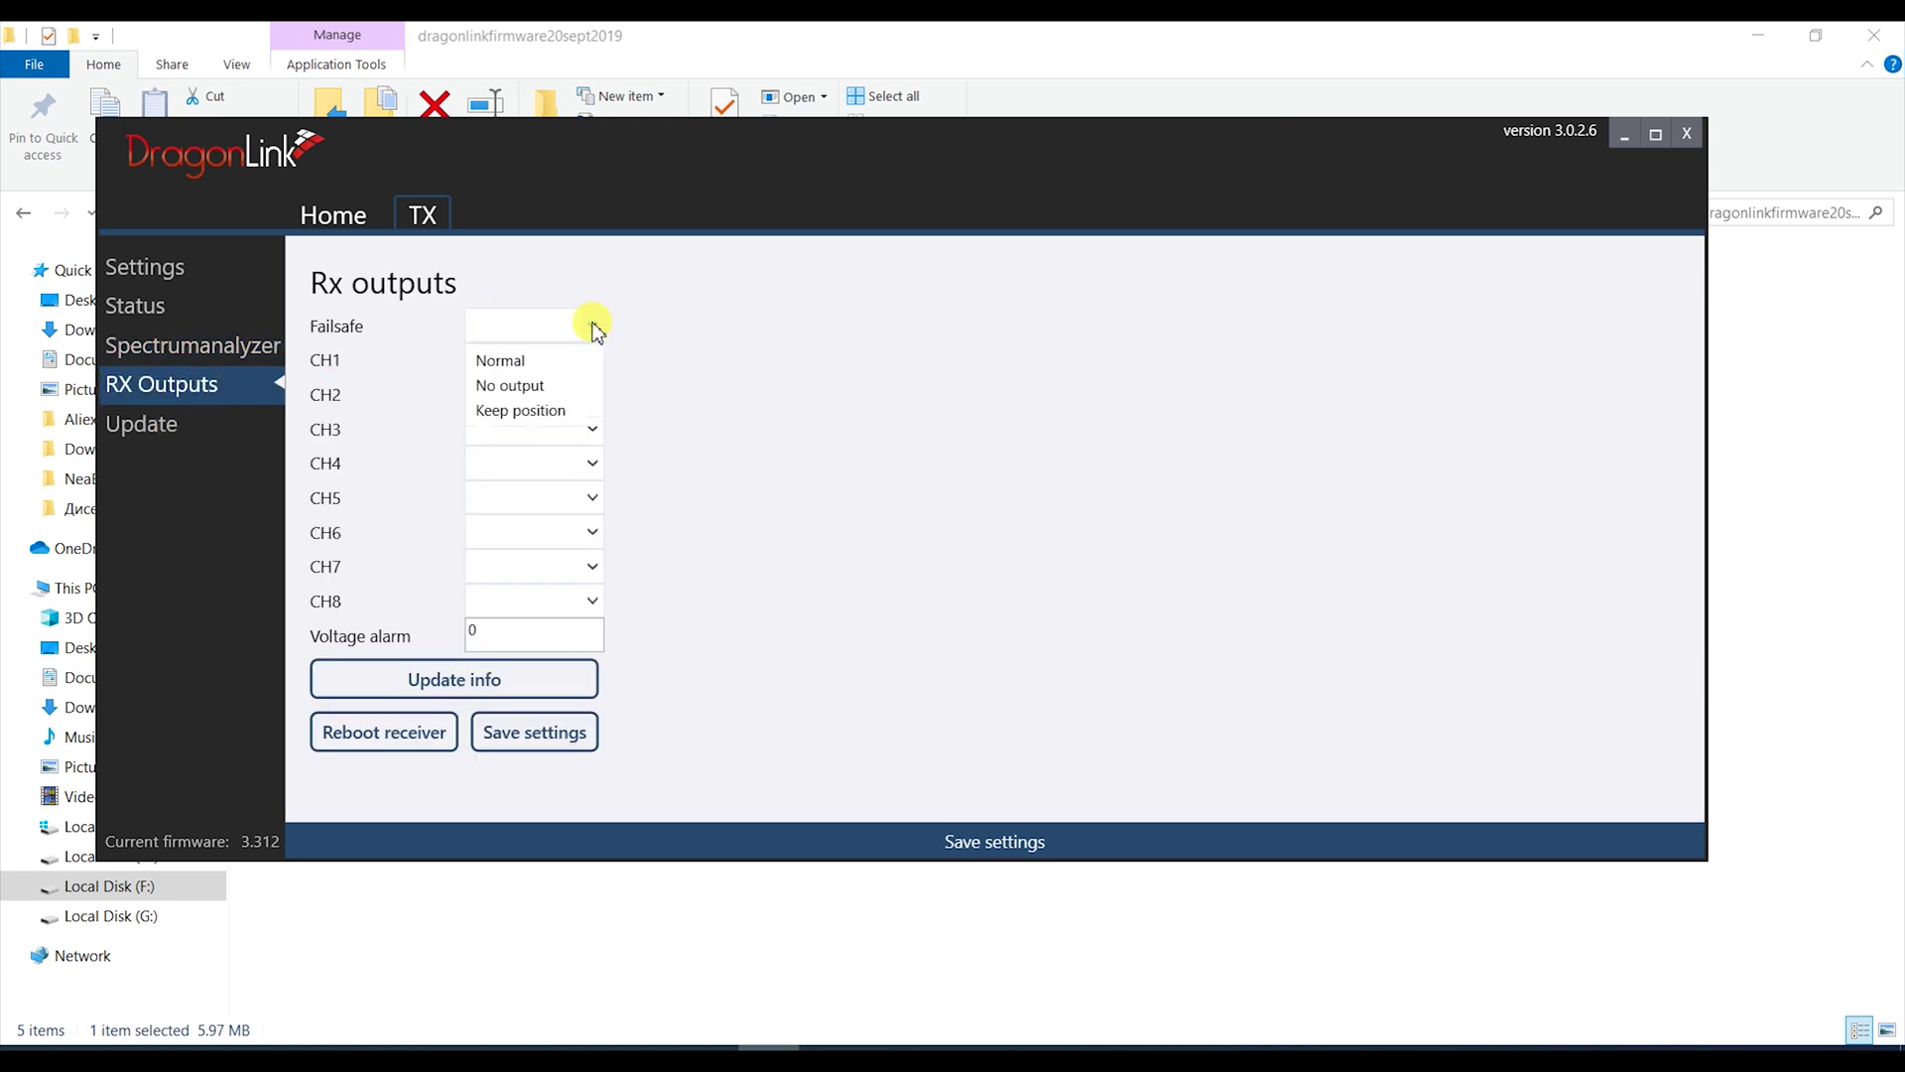
{"action": "left_click", "coordinate": [598, 328]}
{"action": "left_click", "coordinate": [596, 361]}
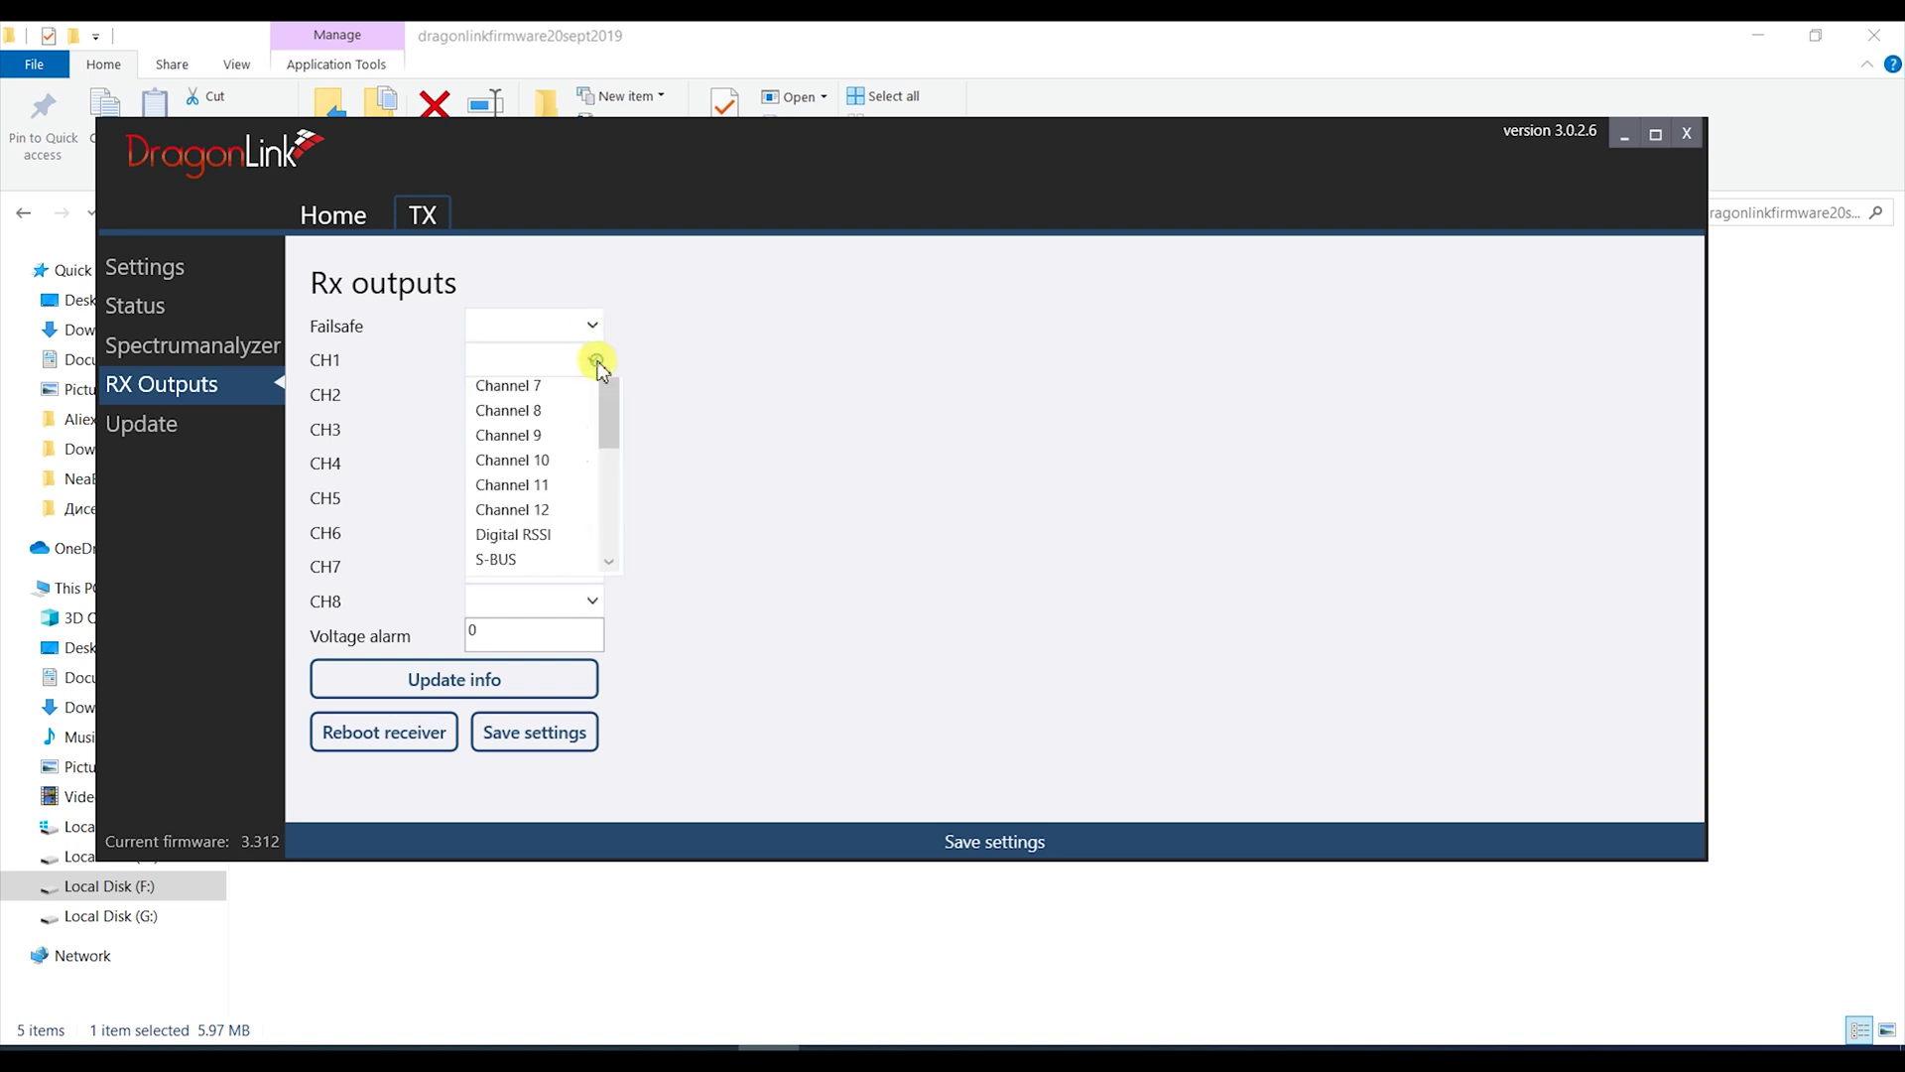
{"action": "left_click", "coordinate": [595, 361]}
{"action": "left_click", "coordinate": [593, 602]}
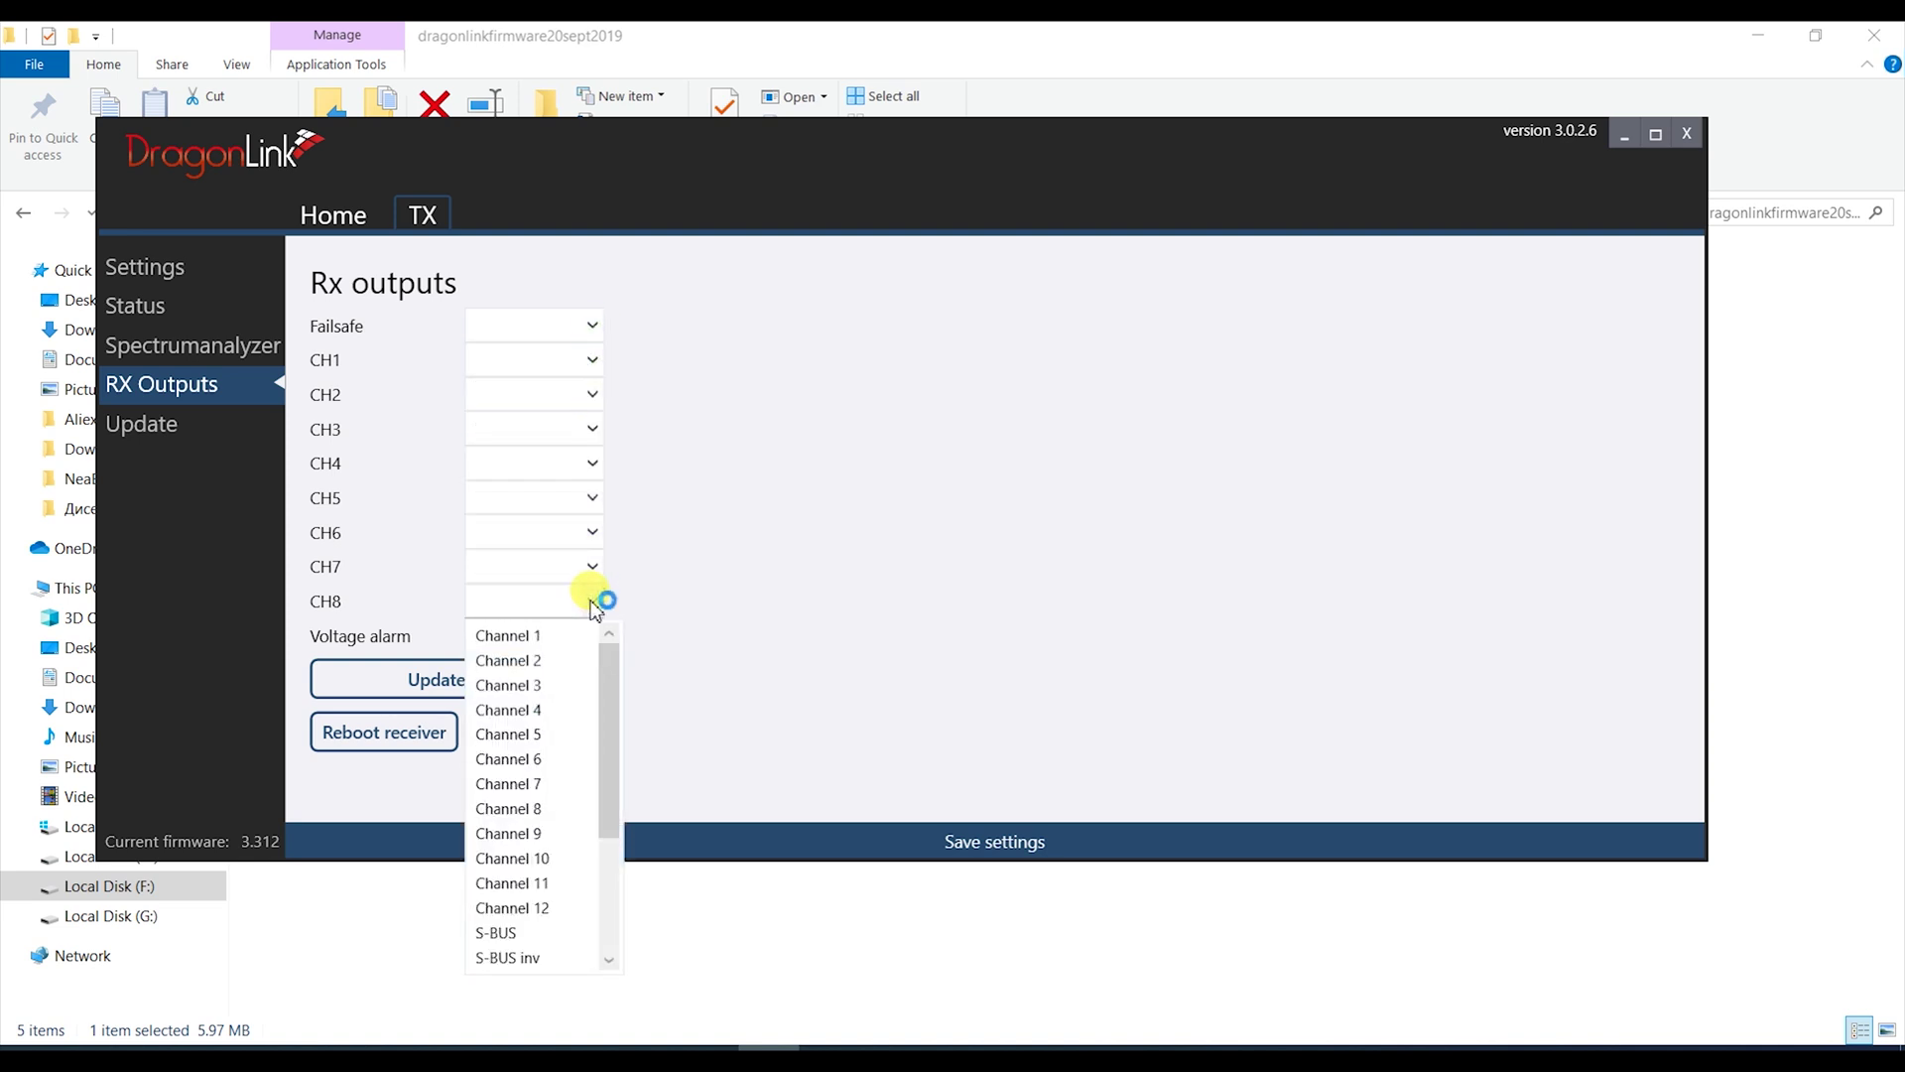
{"action": "left_click_drag", "start_coordinate": [608, 680], "coordinate": [616, 851]}
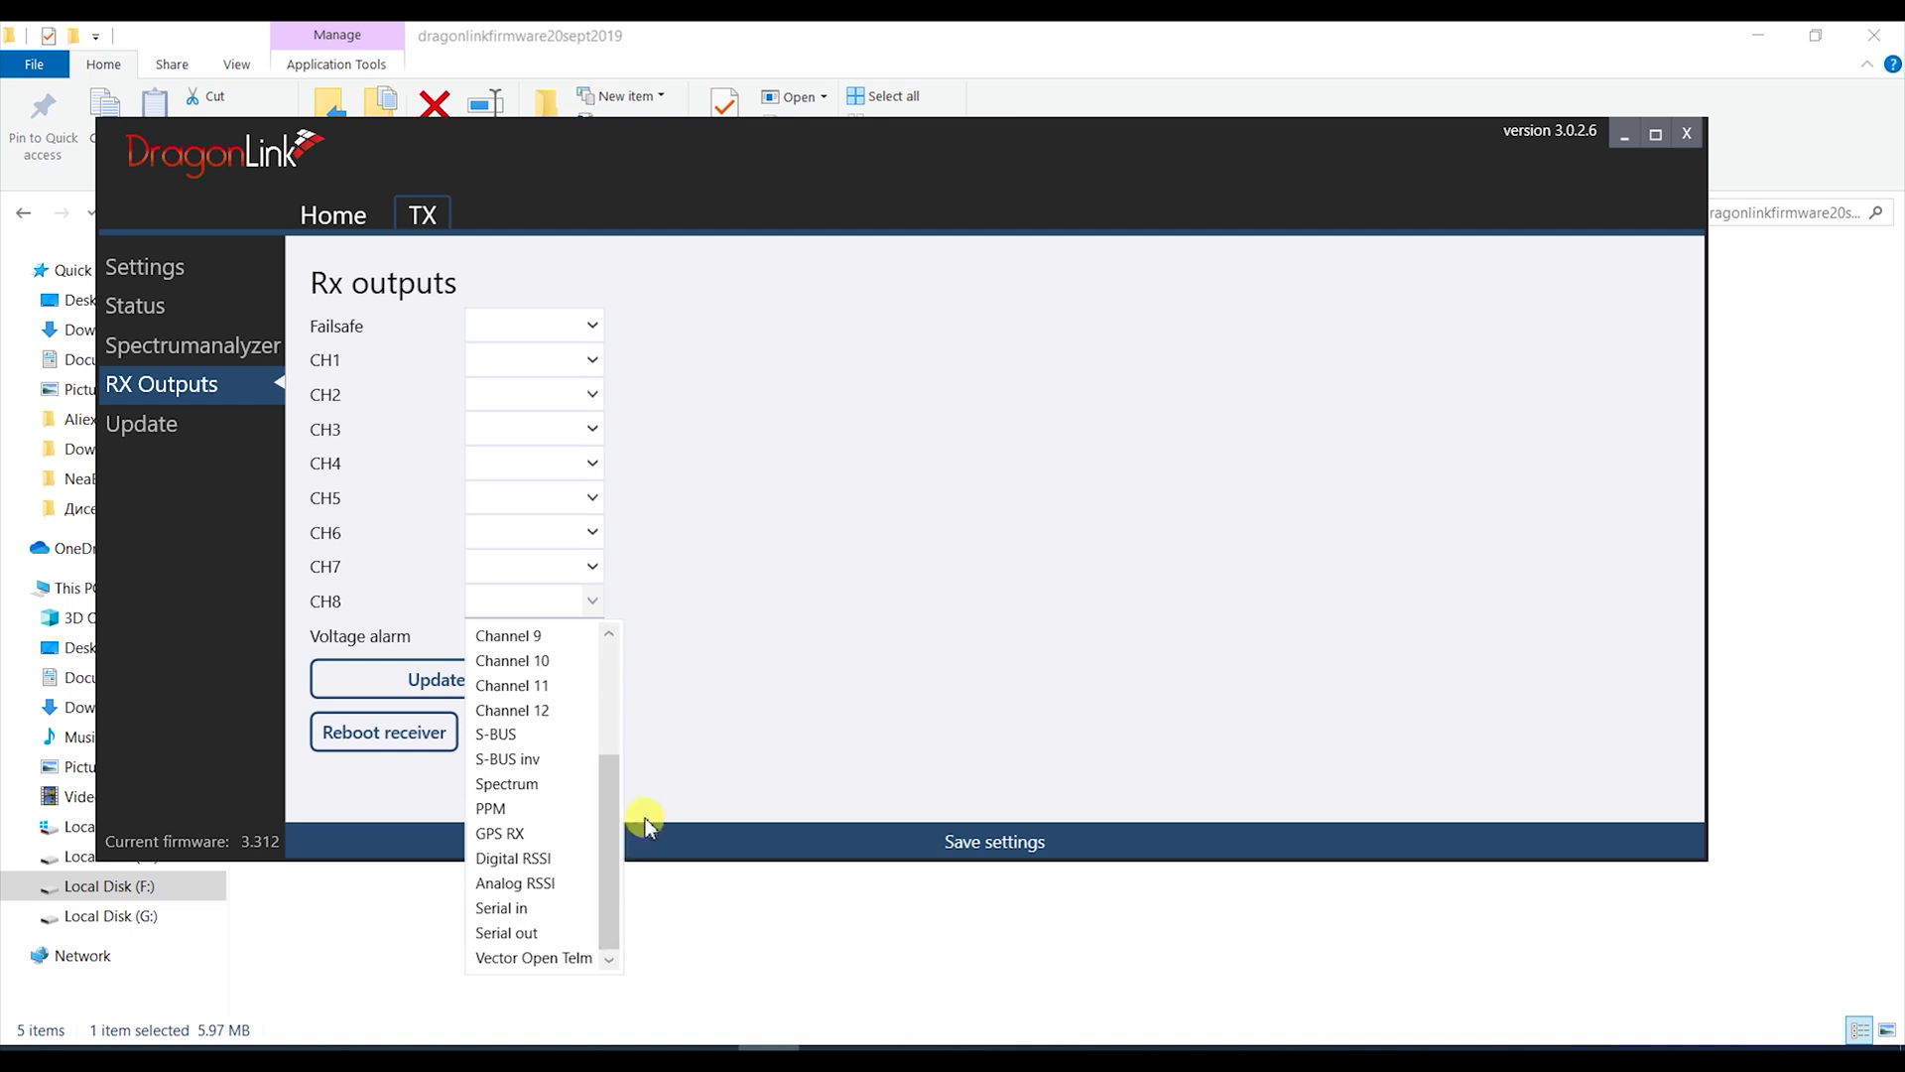
{"action": "left_click", "coordinate": [645, 818]}
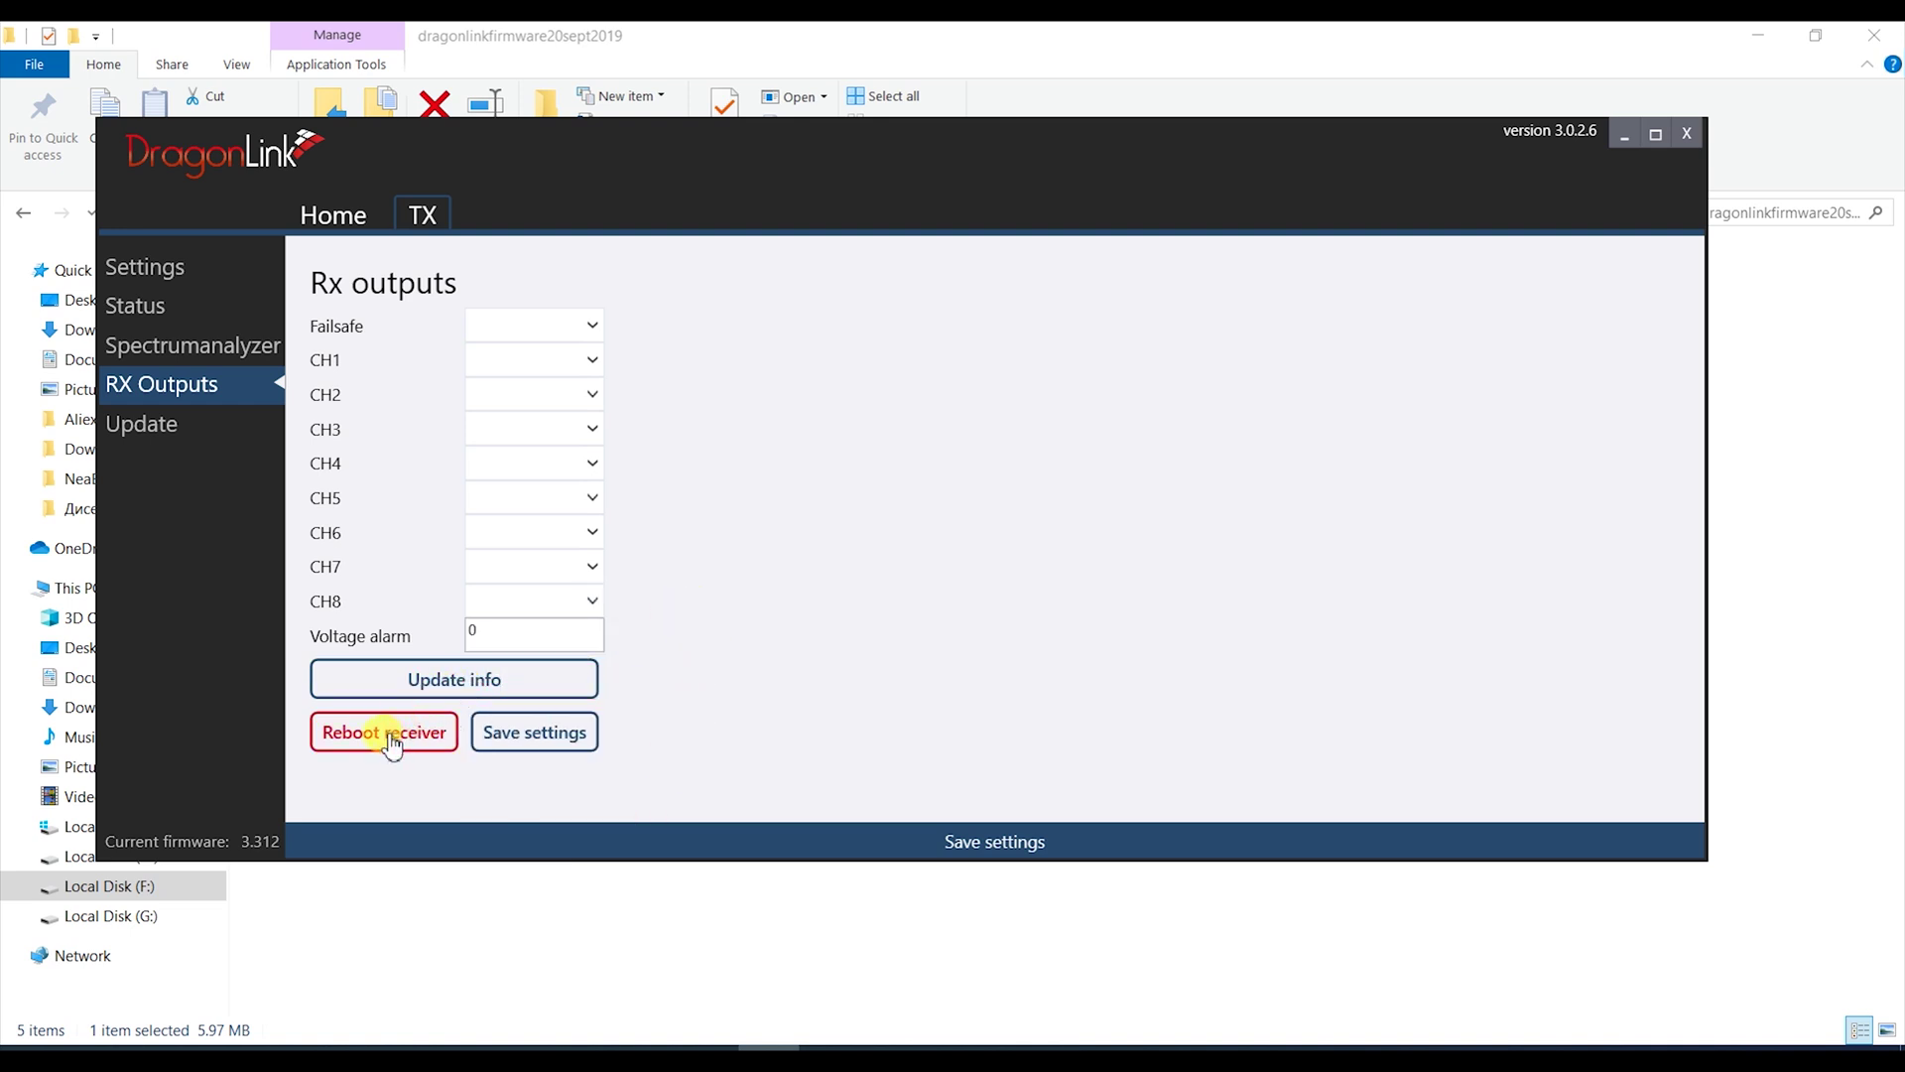
Recheck the CH8 and CH6 output options, leaving both unchanged
{"action": "left_click", "coordinate": [523, 614]}
{"action": "left_click", "coordinate": [553, 556]}
{"action": "left_click", "coordinate": [553, 540]}
{"action": "left_click", "coordinate": [560, 531]}
{"action": "left_click", "coordinate": [561, 531]}
{"action": "left_click", "coordinate": [566, 501]}
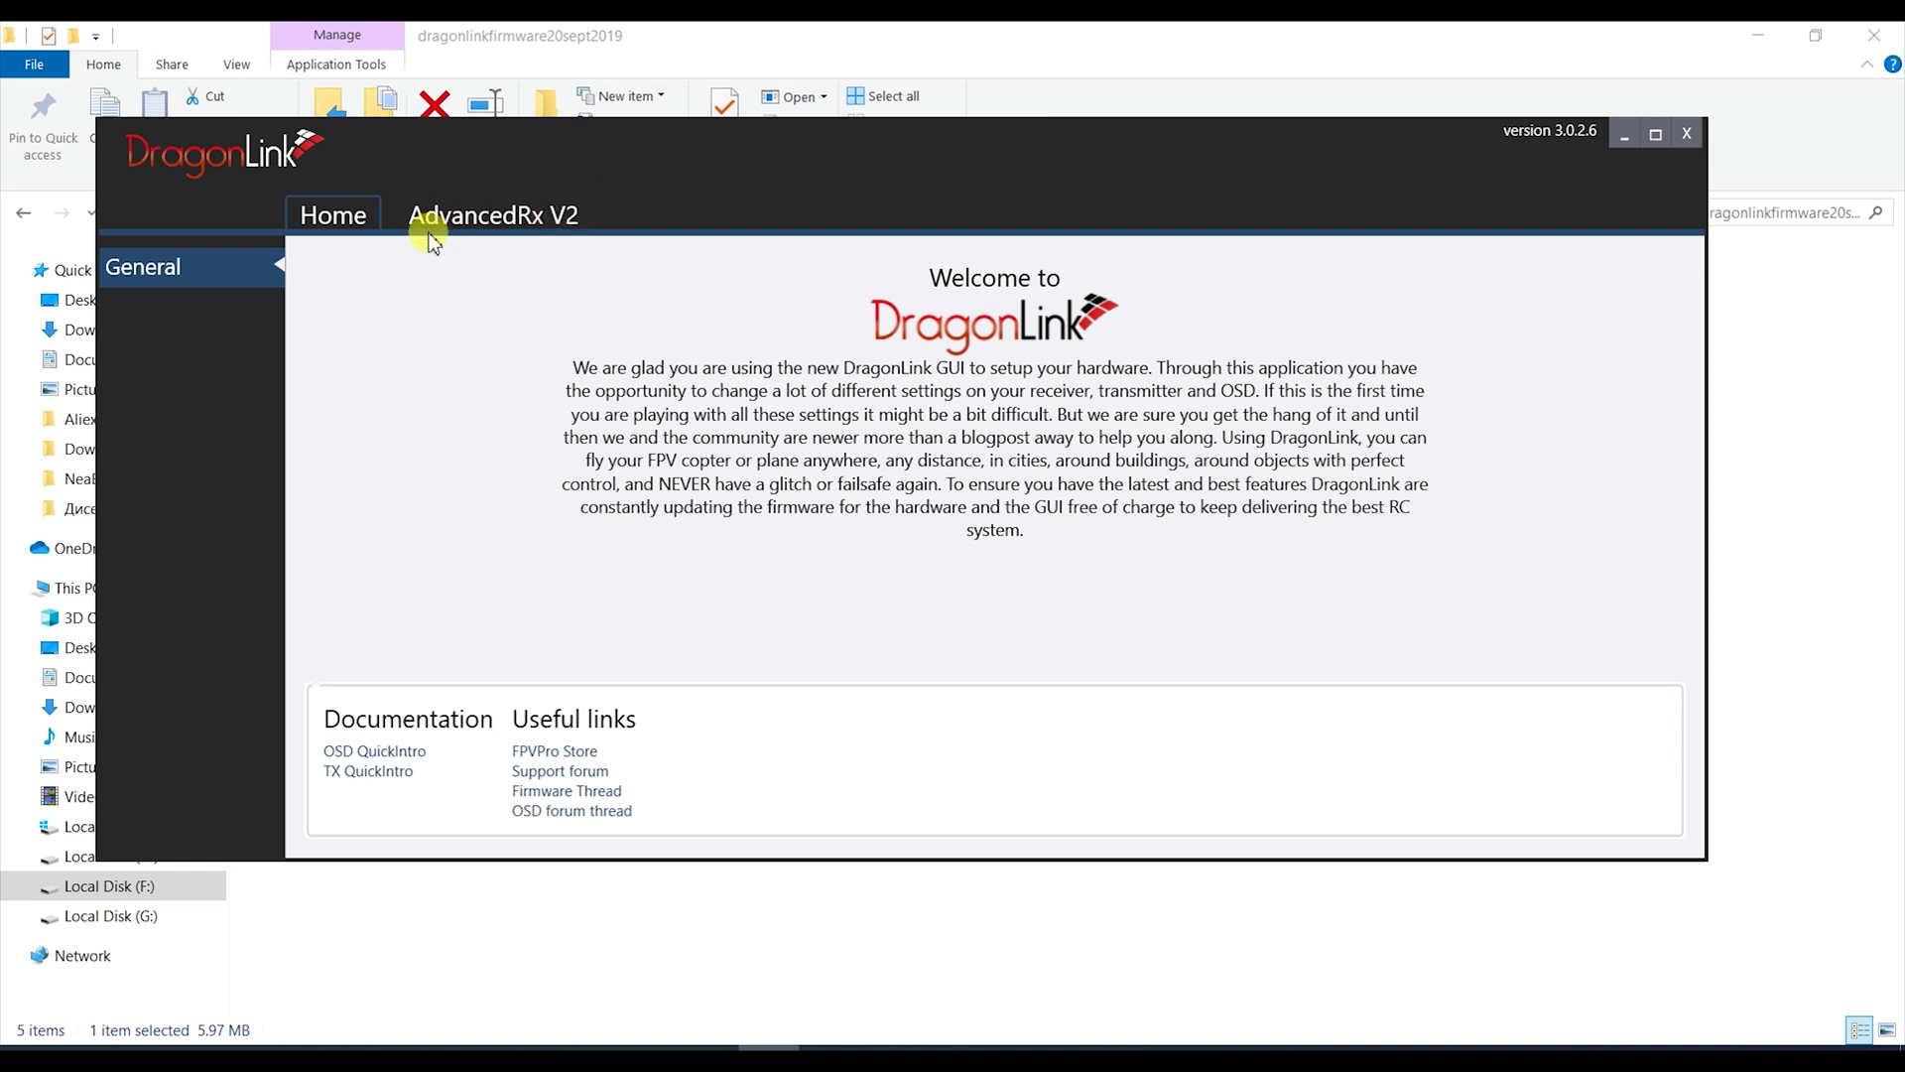
Reboot the AdvancedRx V2 into update mode and upload firmware RXFirmware20Sept2019.V3Rx
{"action": "left_click", "coordinate": [492, 218]}
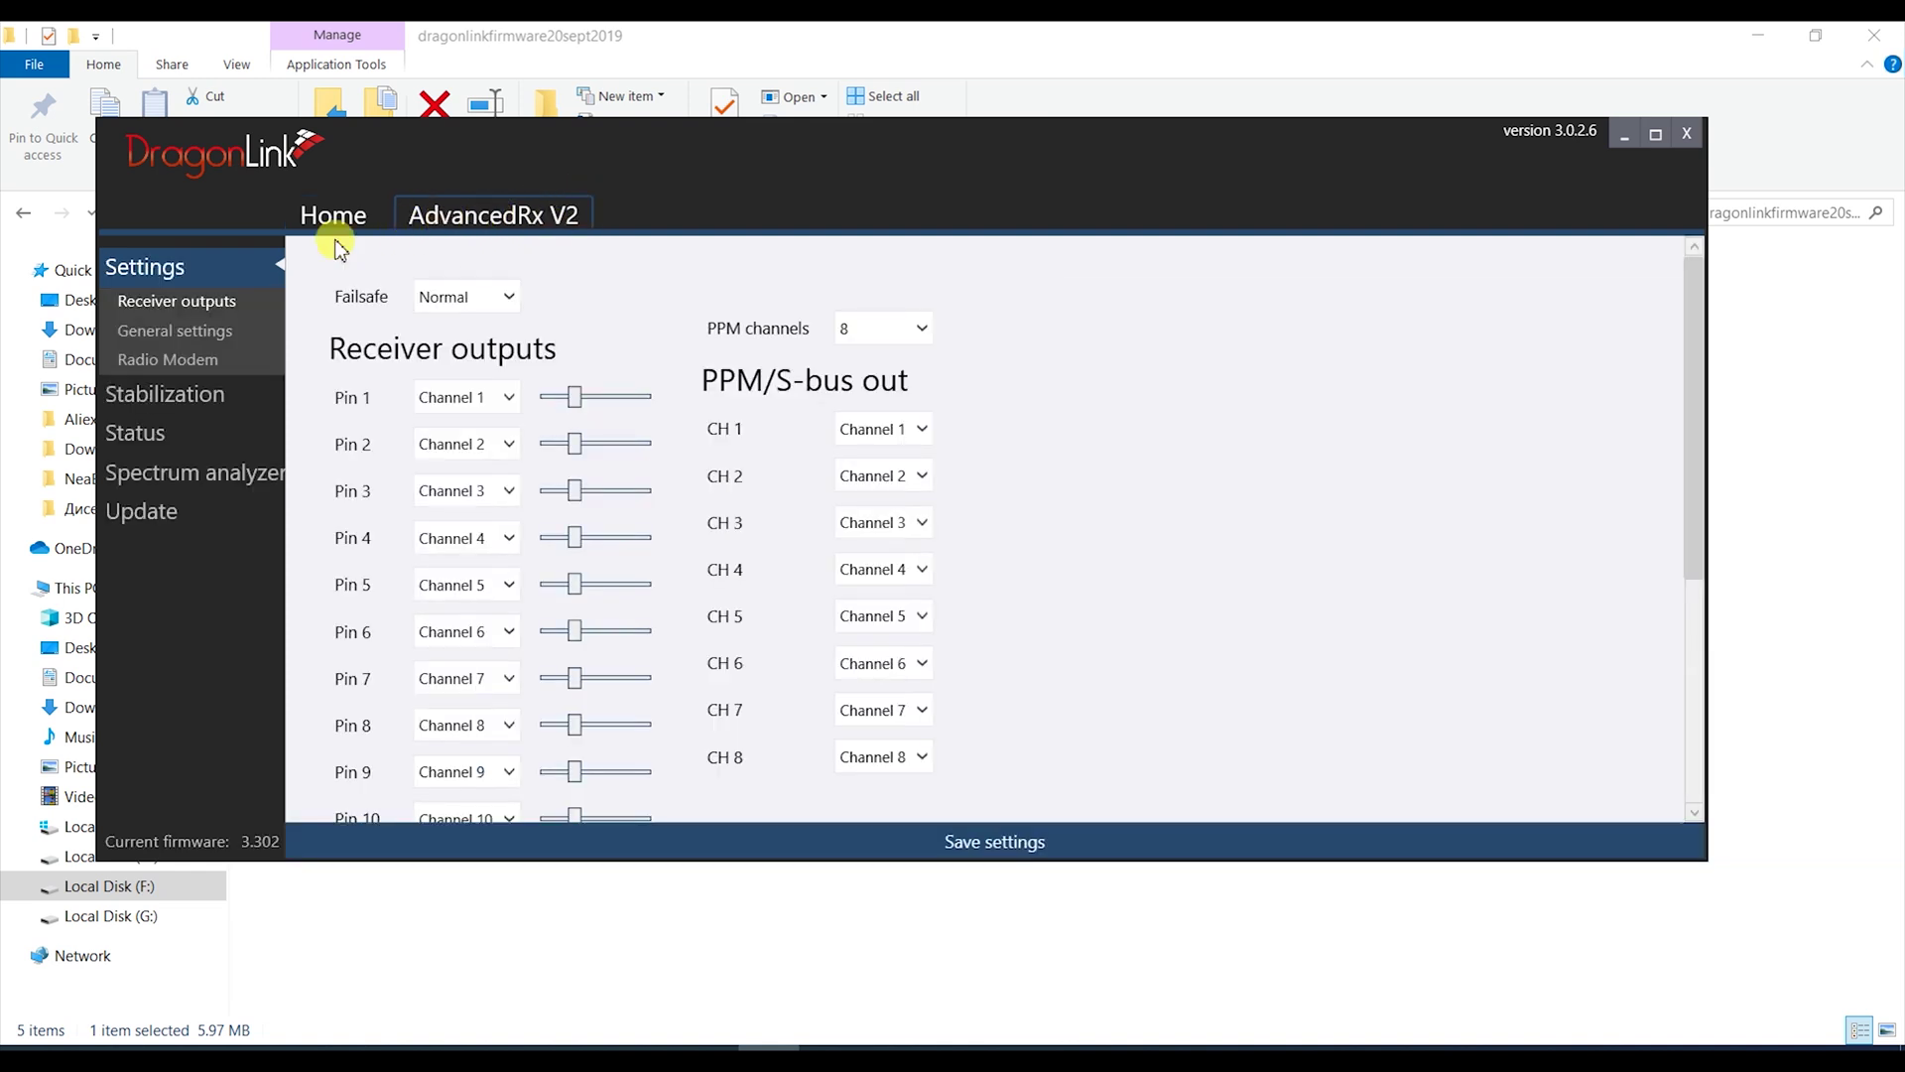
{"action": "left_click", "coordinate": [151, 513]}
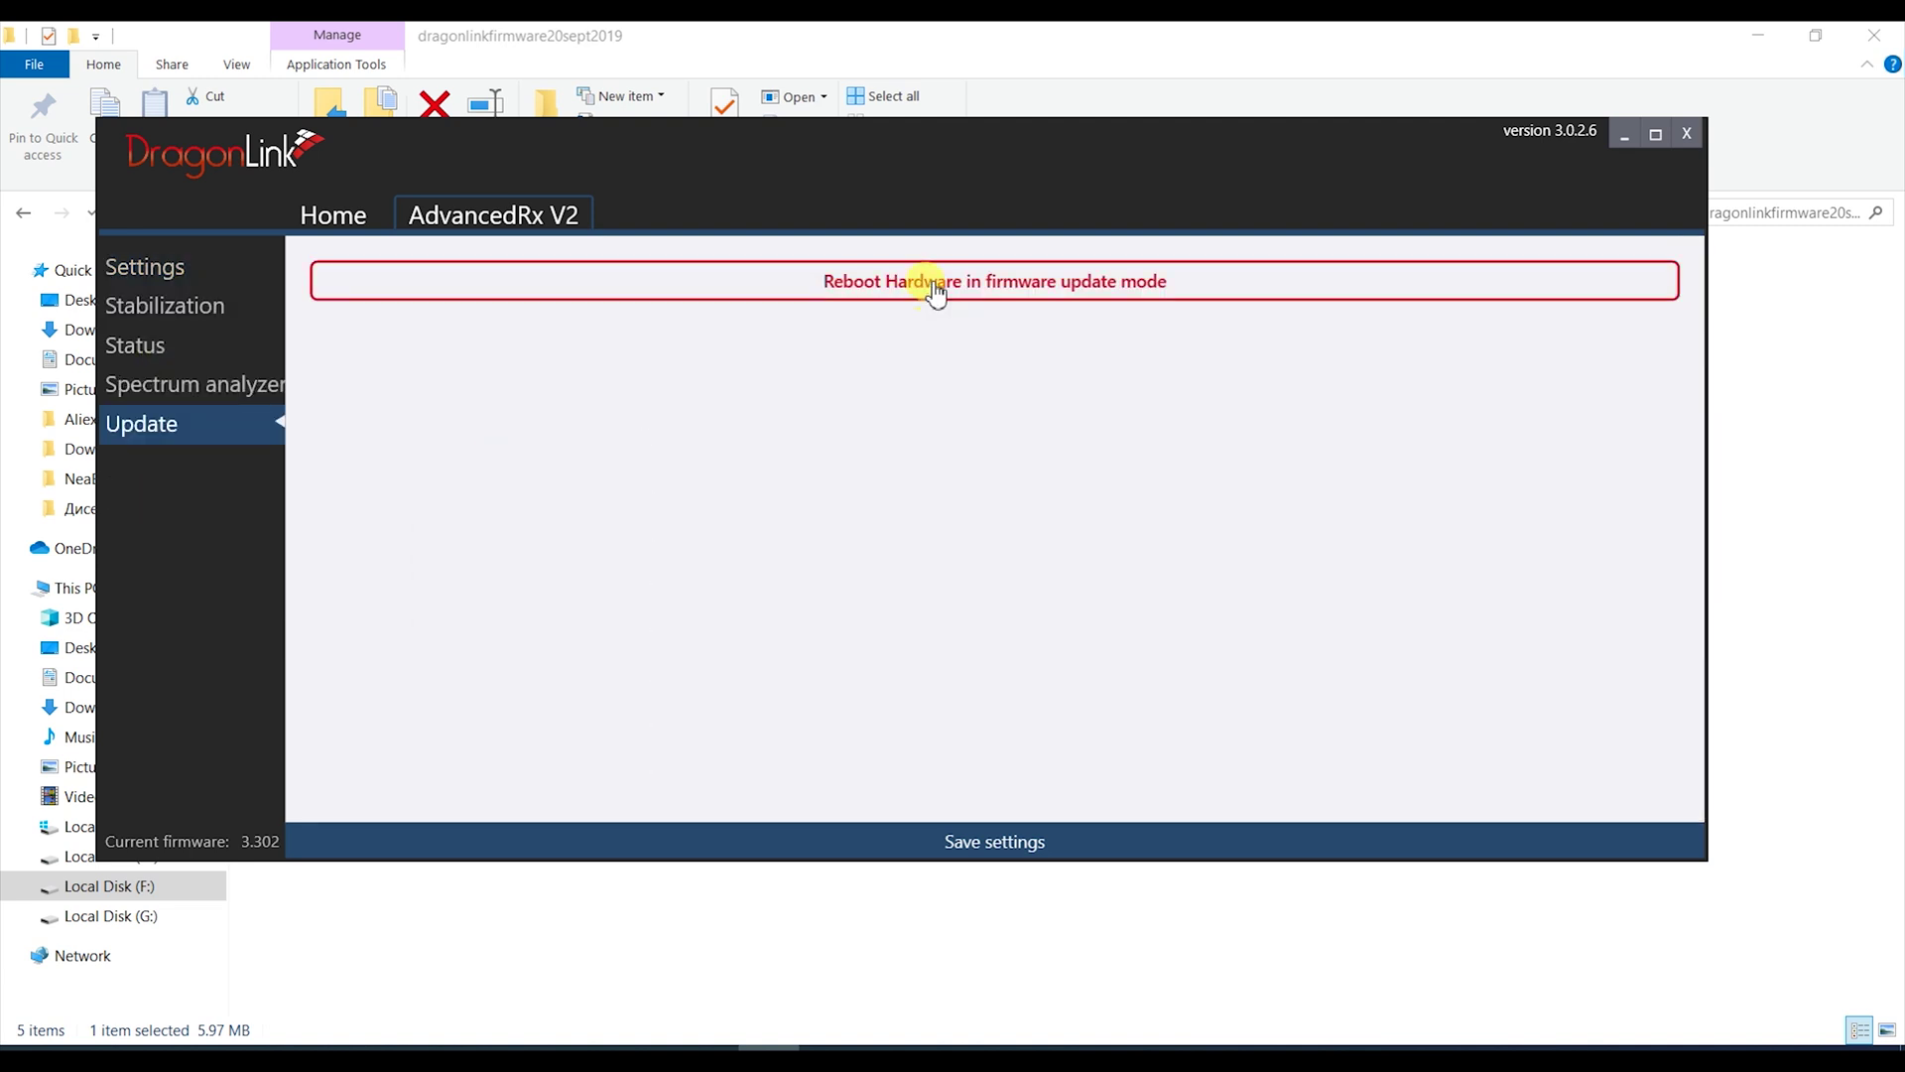
{"action": "left_click", "coordinate": [930, 284]}
{"action": "left_click", "coordinate": [932, 334]}
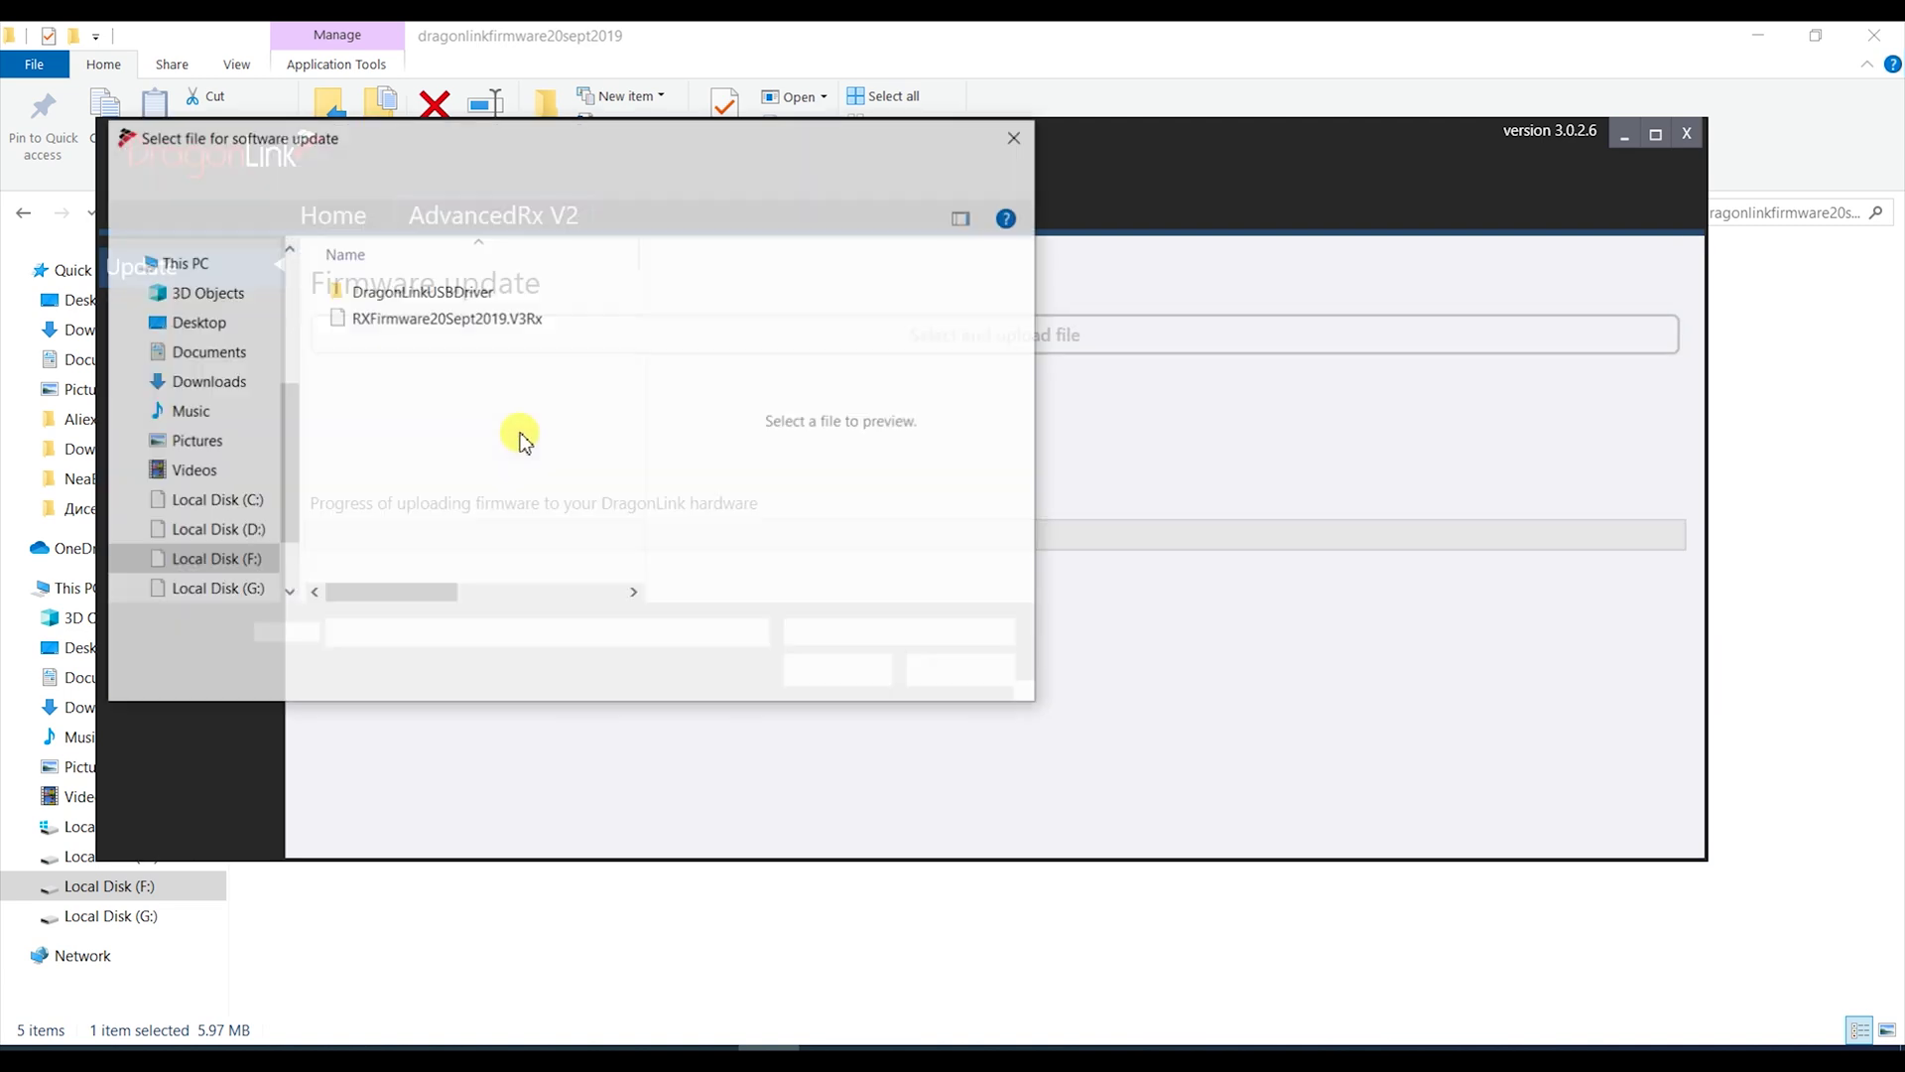
{"action": "left_click", "coordinate": [448, 316]}
{"action": "left_click", "coordinate": [839, 672]}
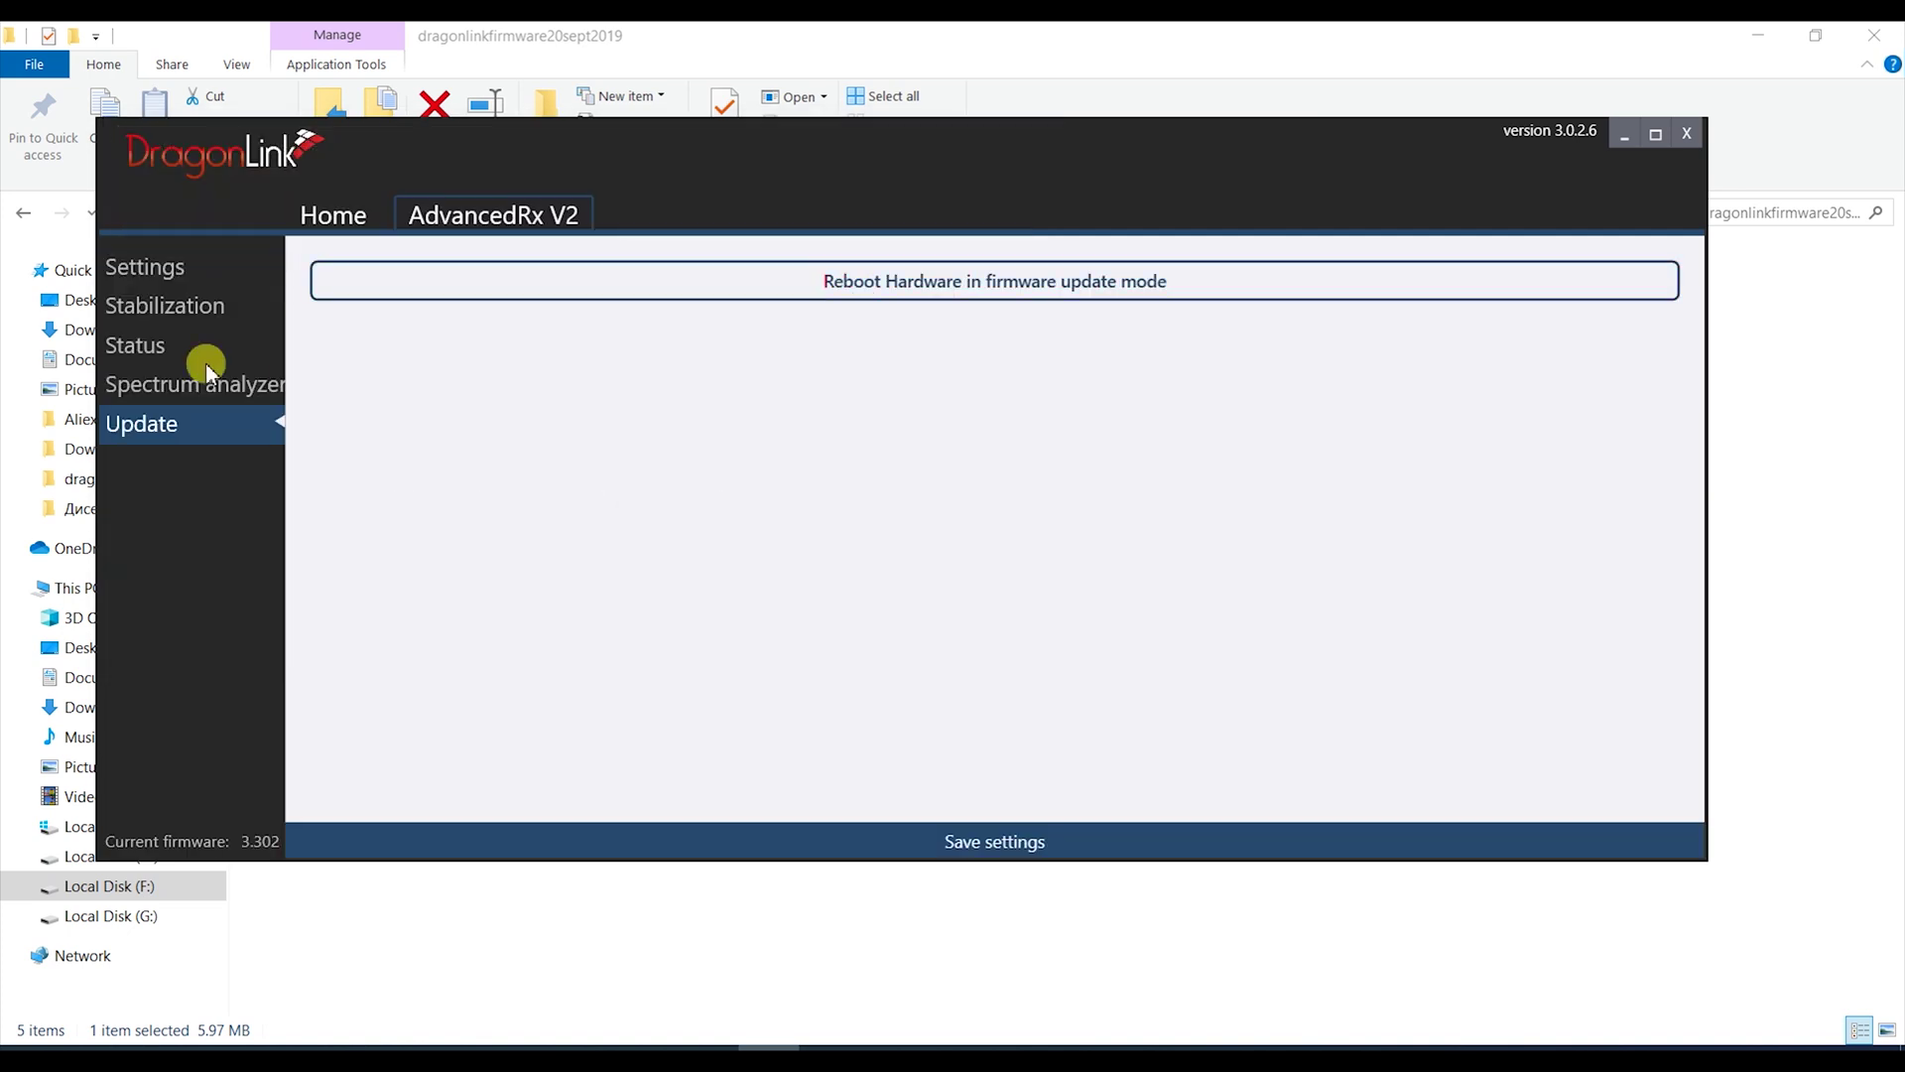
{"action": "left_click", "coordinate": [146, 269]}
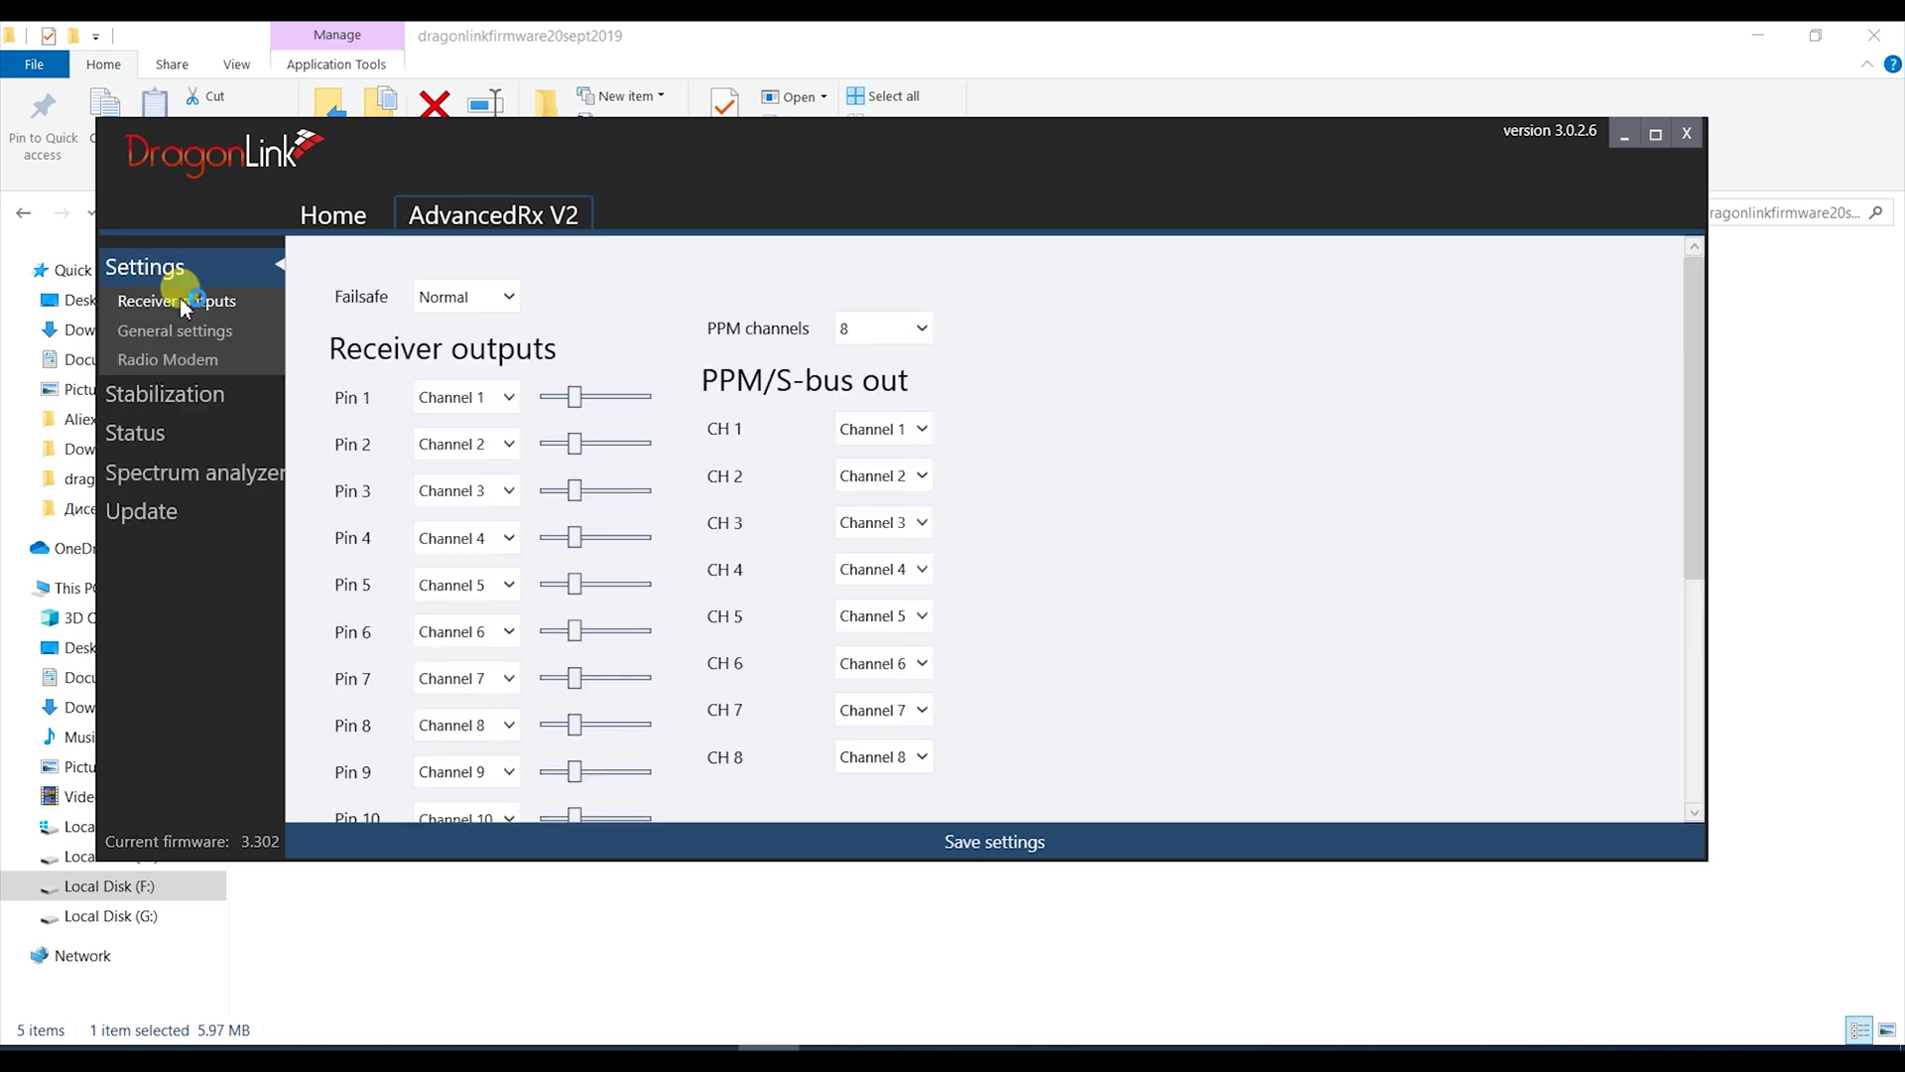
{"action": "left_click", "coordinate": [505, 296]}
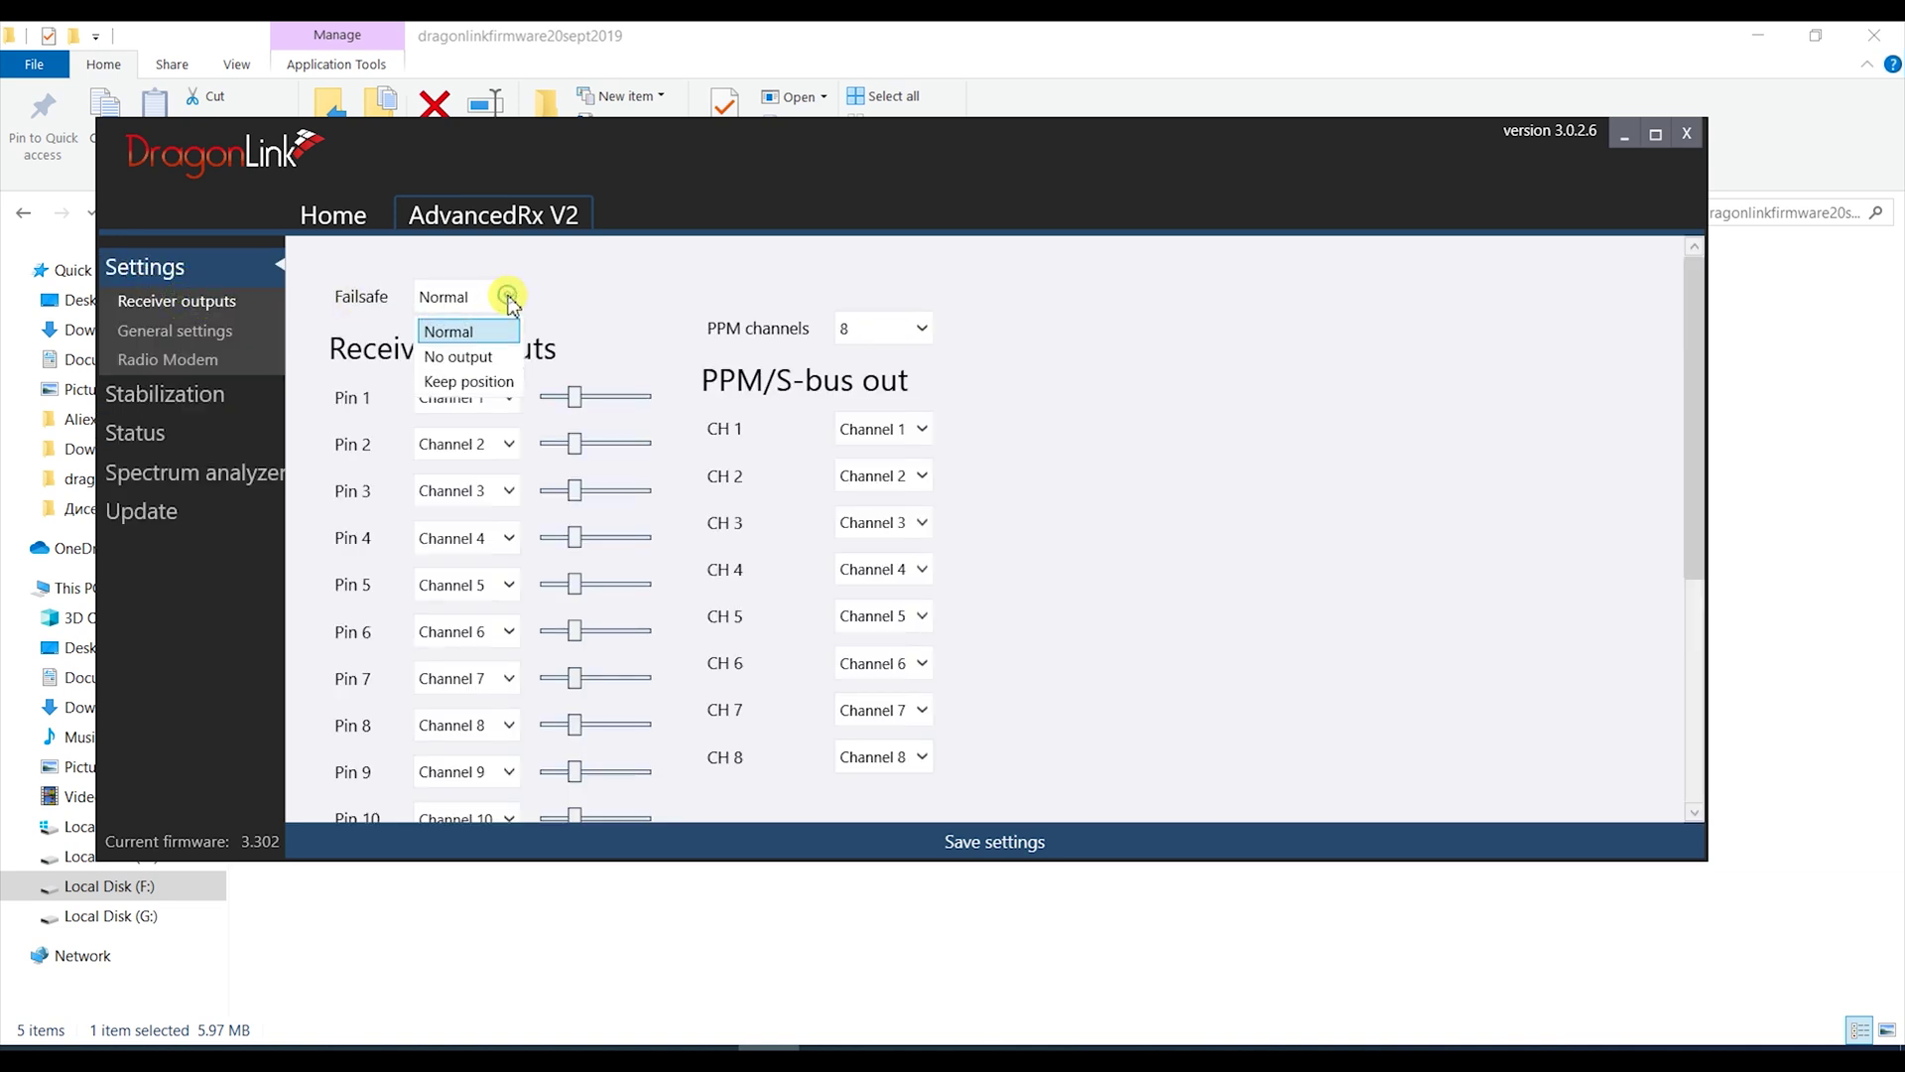
{"action": "left_click", "coordinate": [482, 355]}
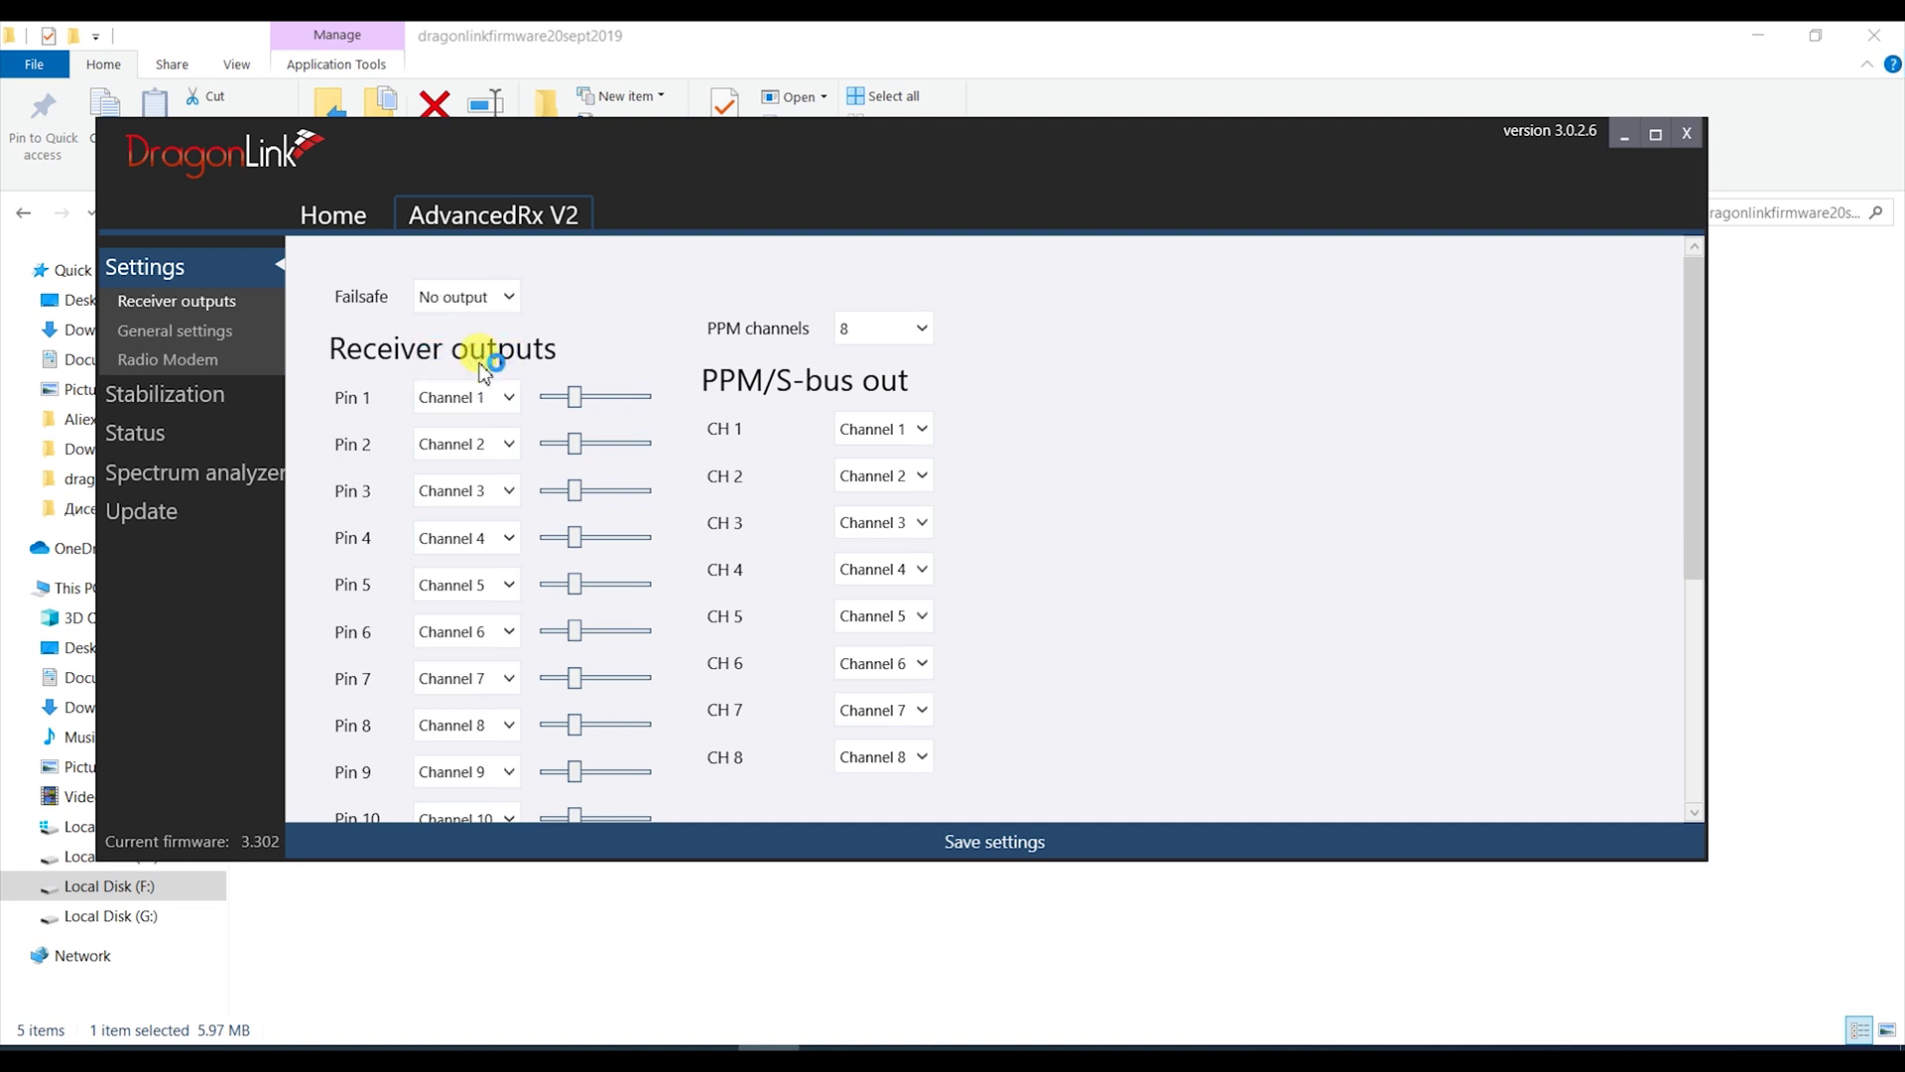
{"action": "left_click", "coordinate": [511, 302]}
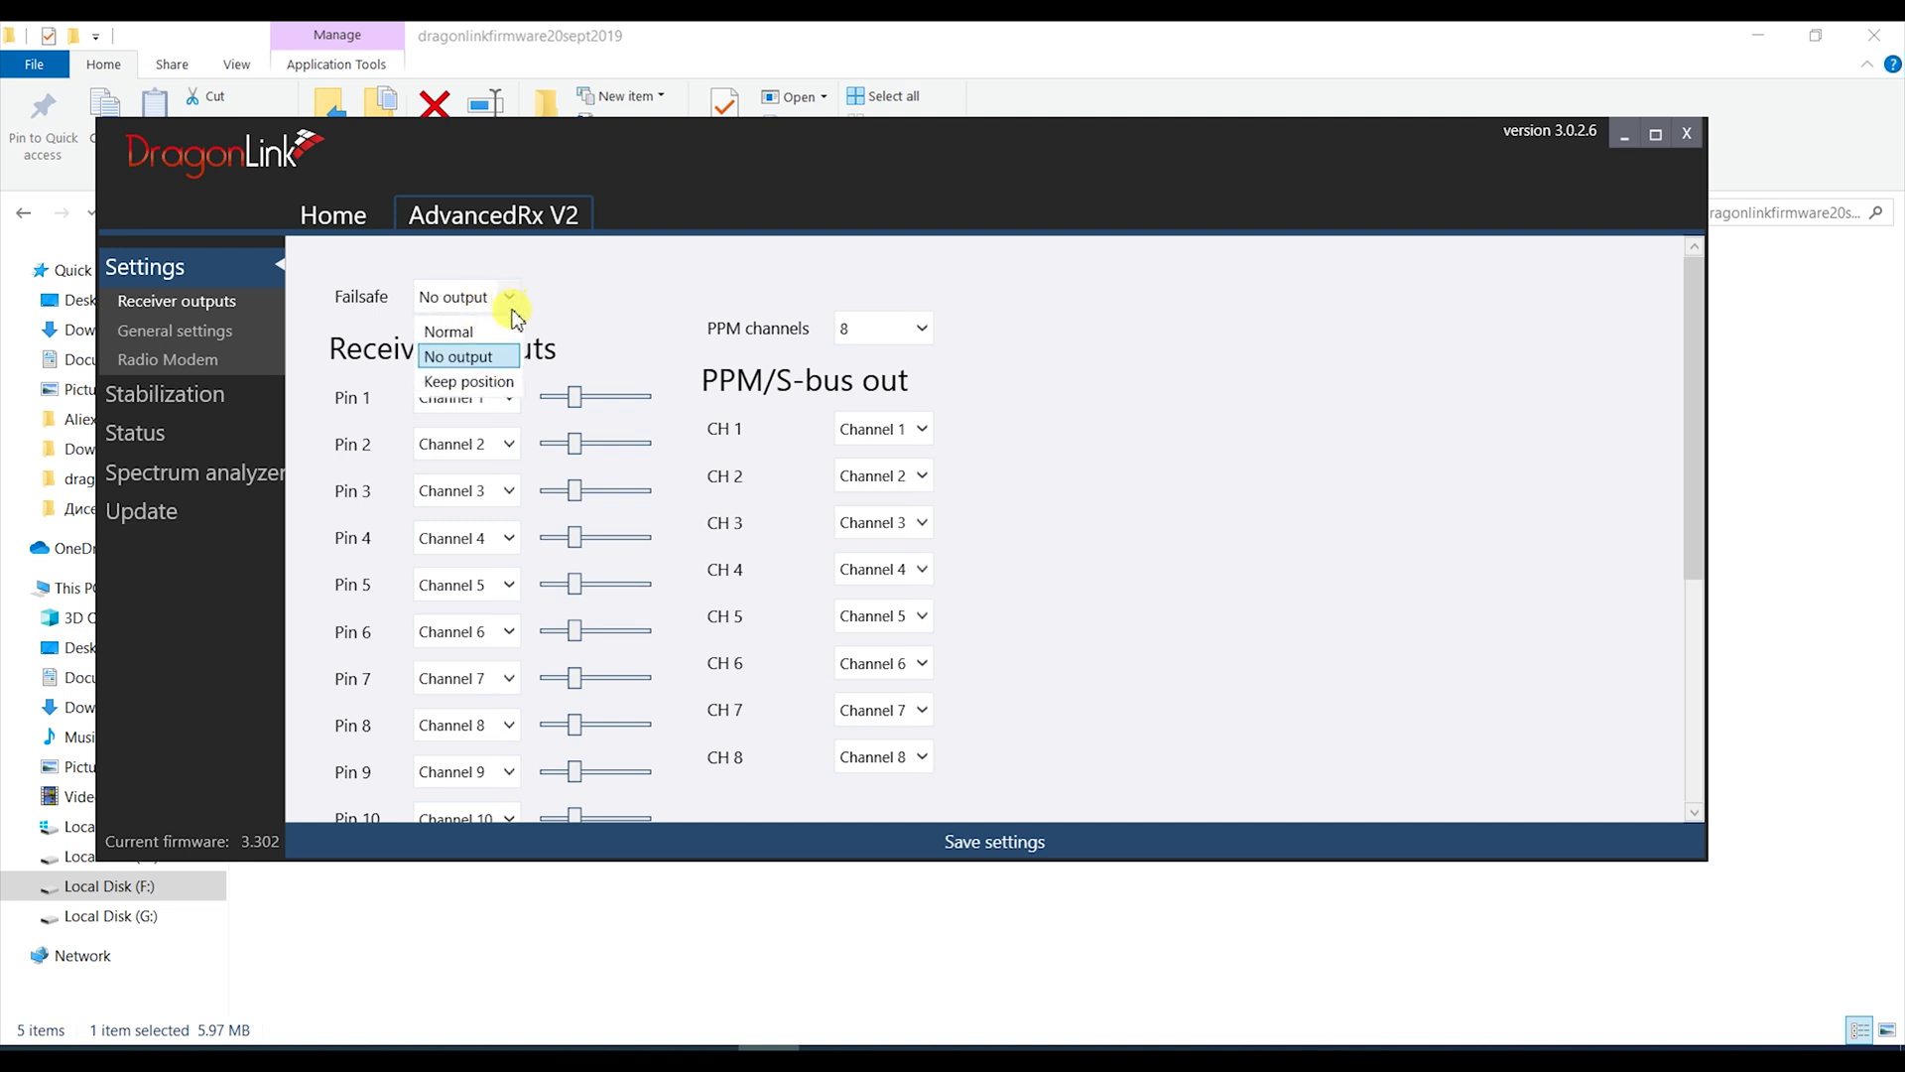
{"action": "left_click", "coordinate": [479, 357]}
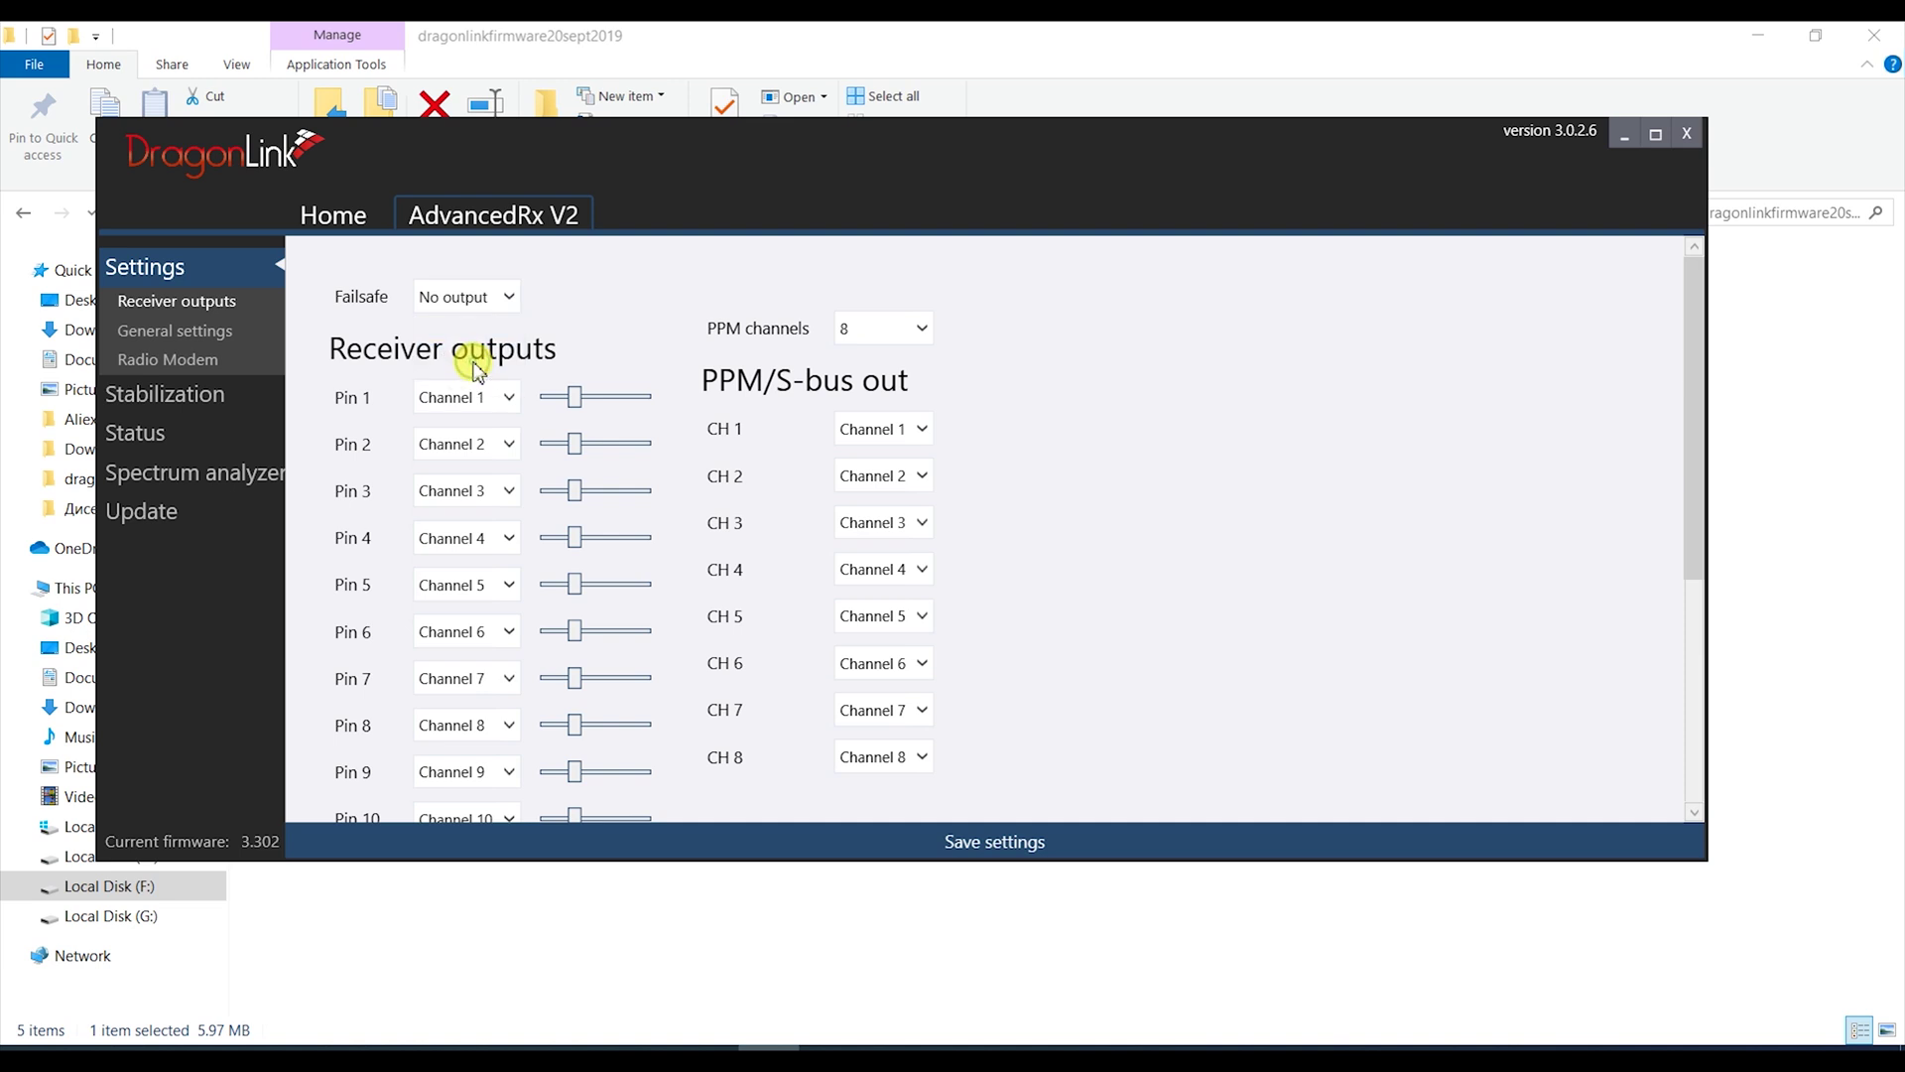
{"action": "left_click", "coordinate": [917, 329]}
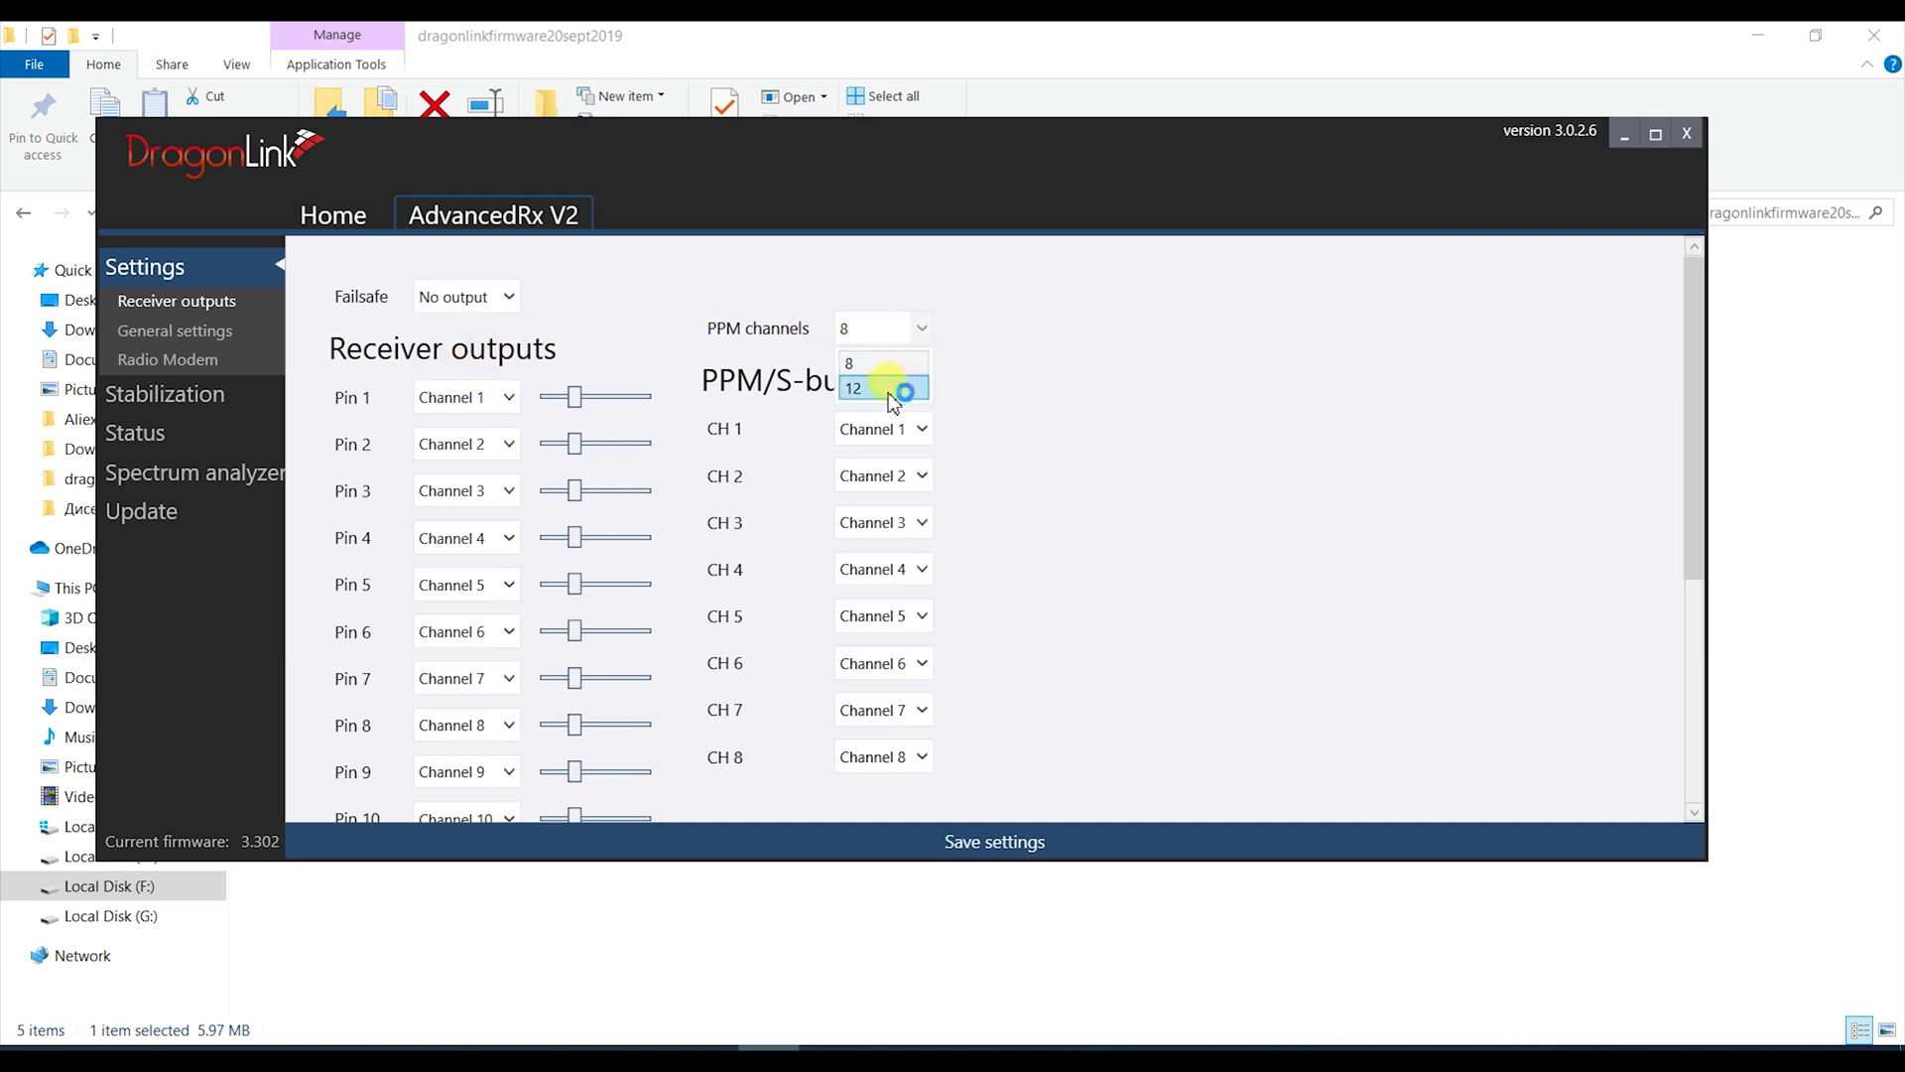
{"action": "left_click", "coordinate": [888, 370]}
{"action": "left_click", "coordinate": [879, 367]}
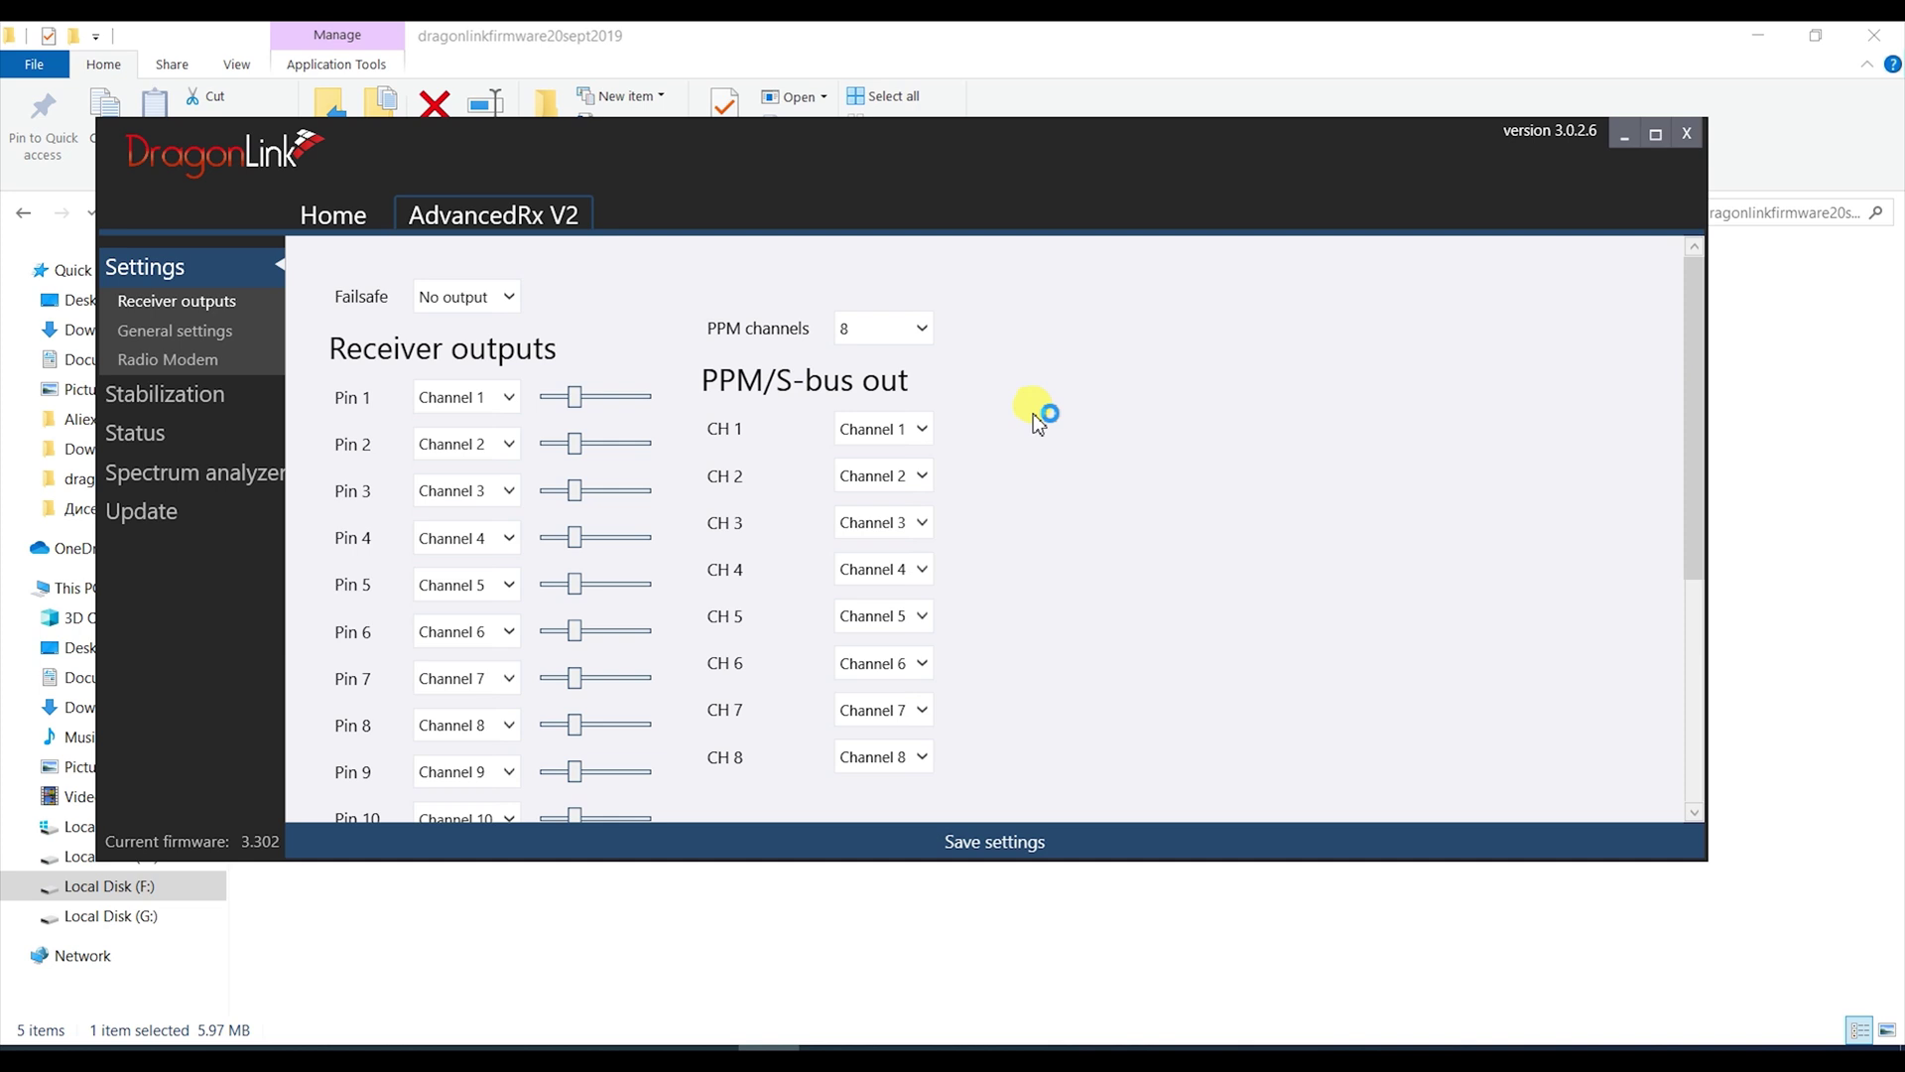
Scroll to Pin 12 under Receiver outputs and switch its output from PPM to S-BUS
{"action": "scroll", "coordinate": [1030, 401], "scroll_direction": "down", "scroll_amount": 1}
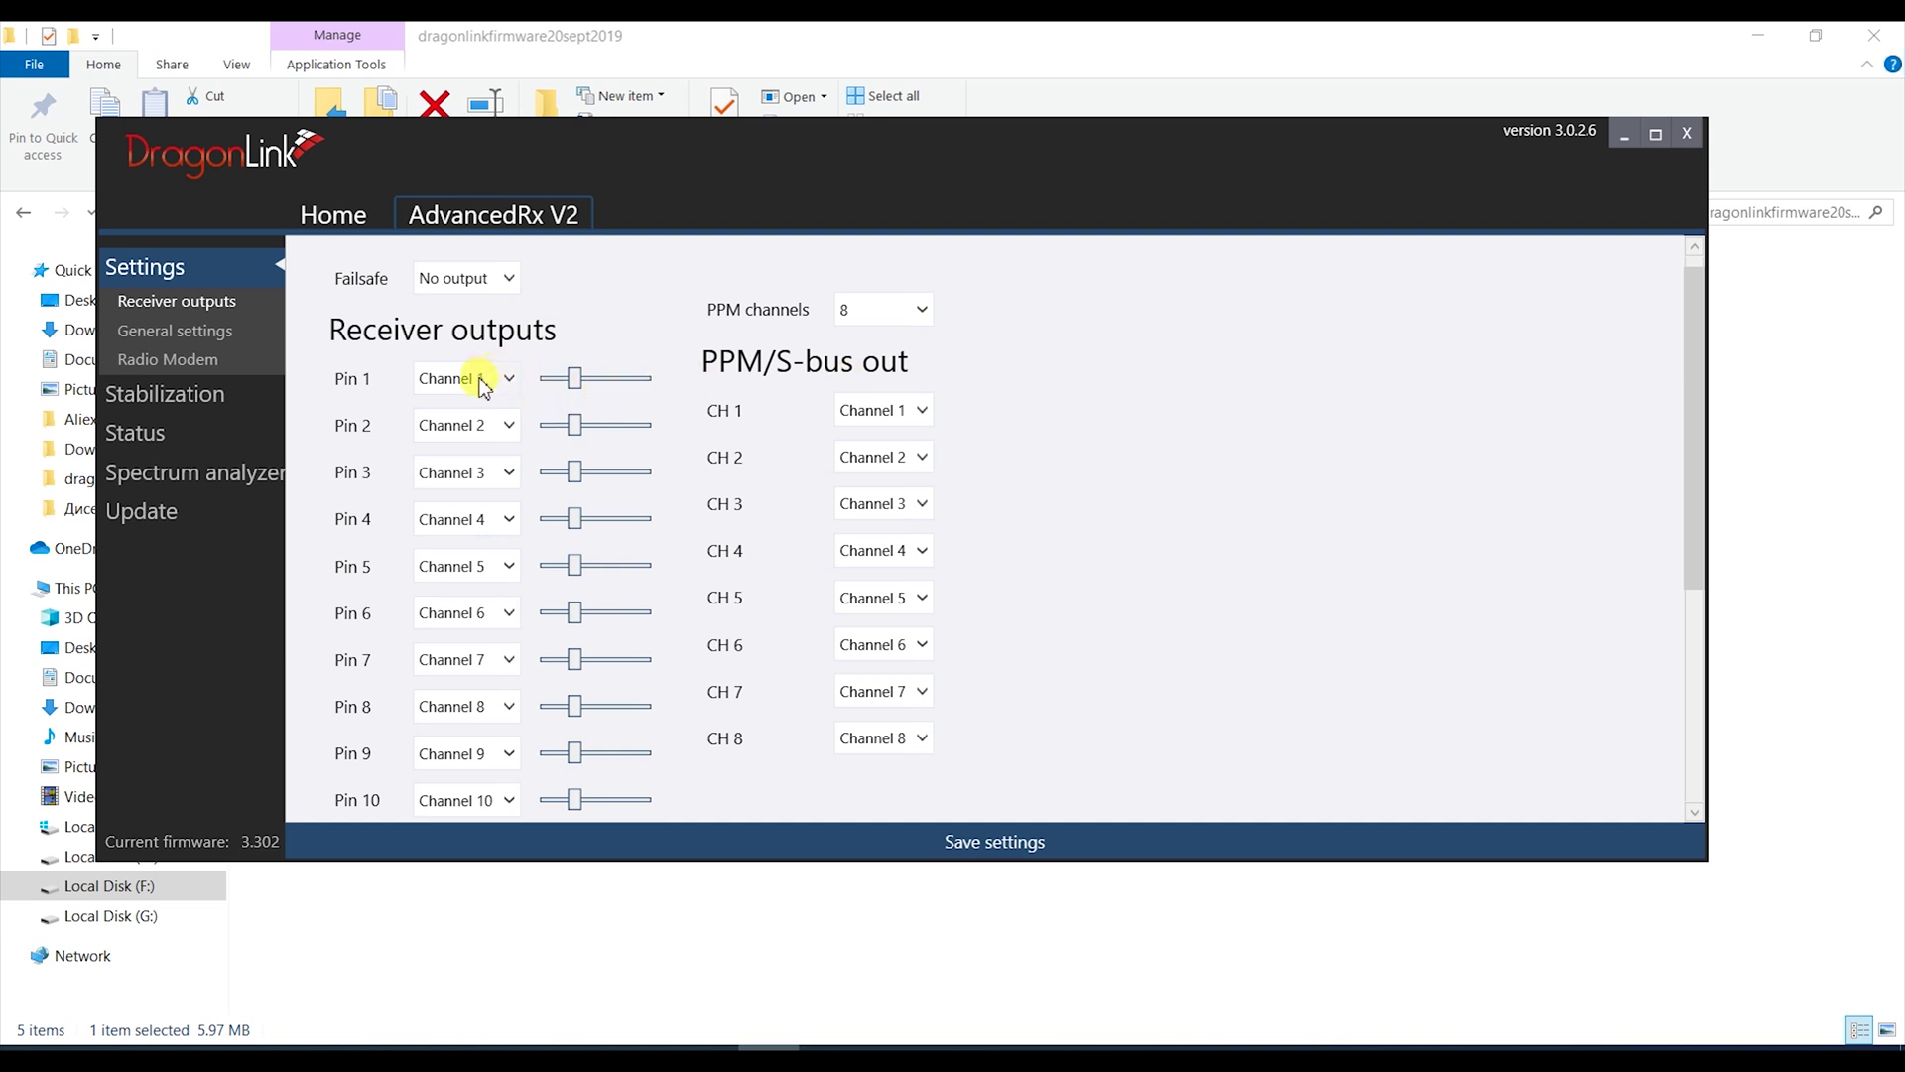
{"action": "left_click_drag", "start_coordinate": [1697, 462], "coordinate": [1701, 551]}
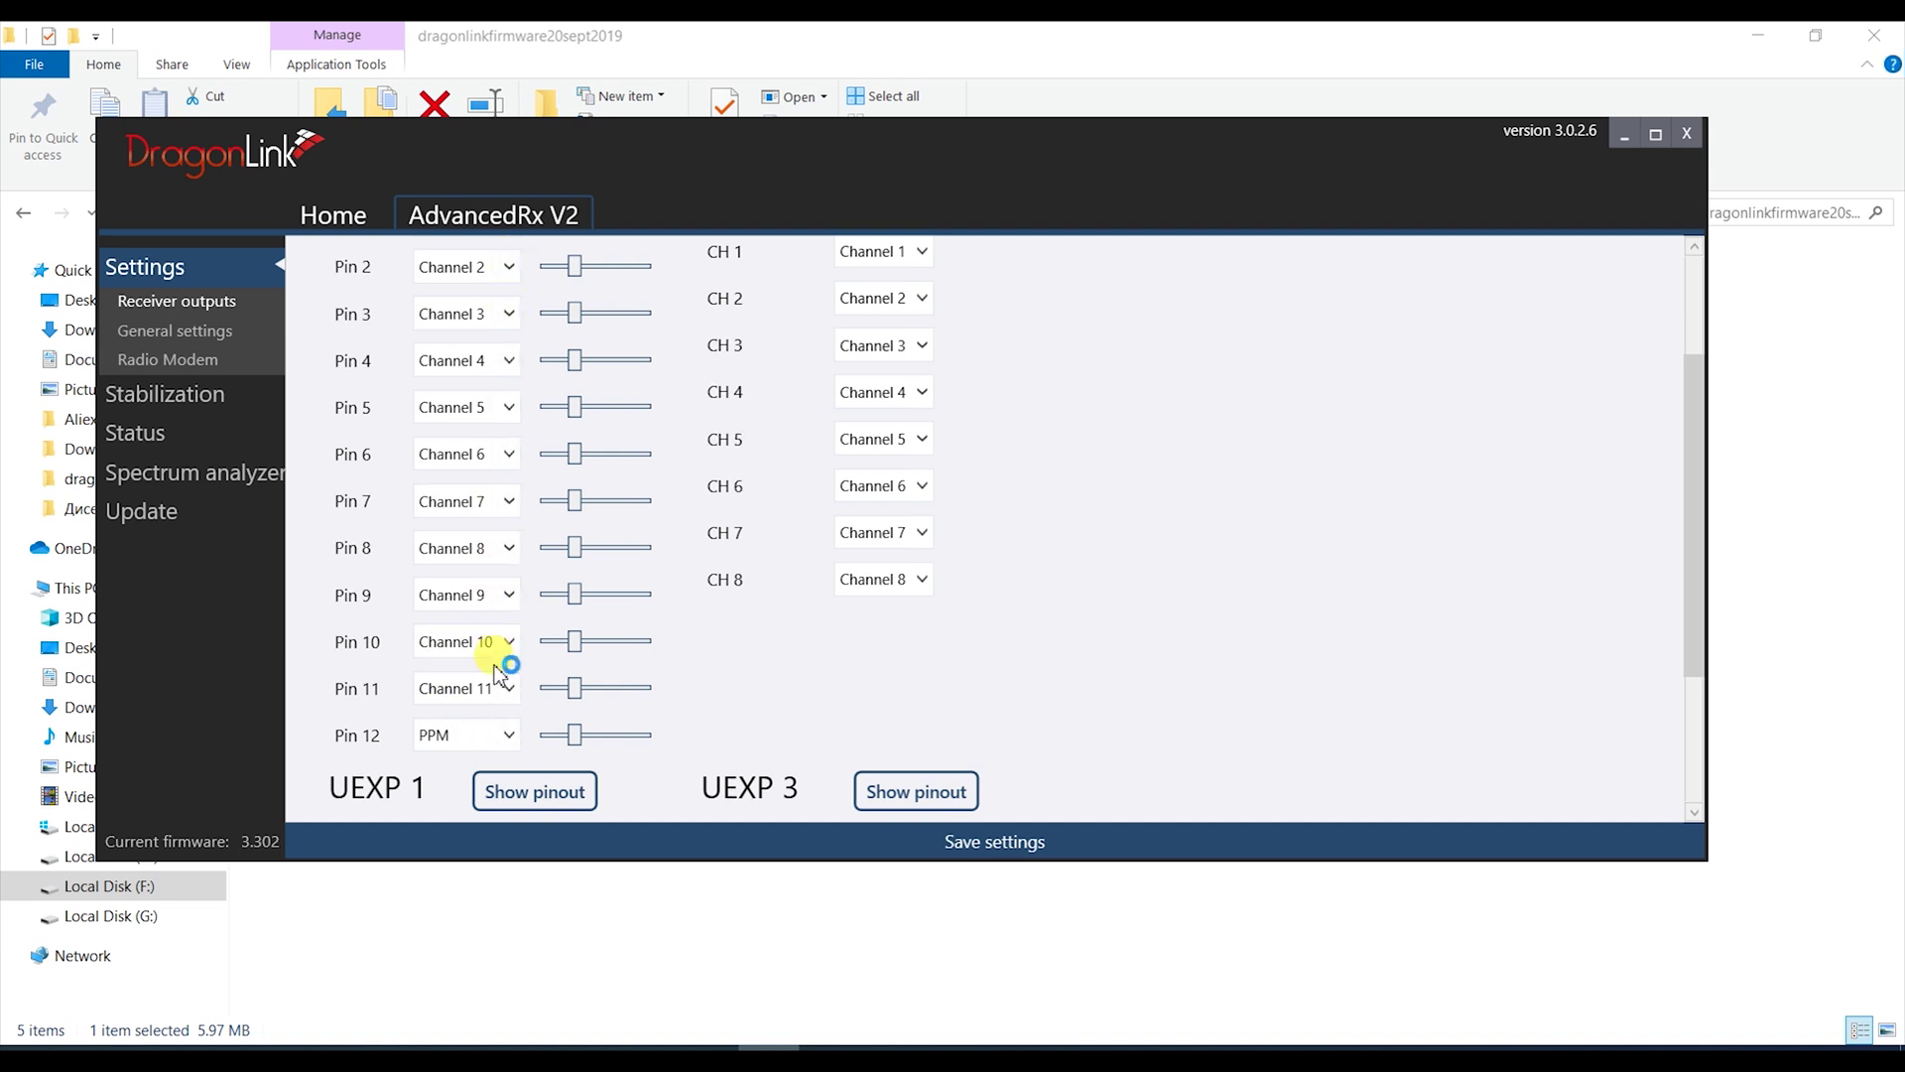
{"action": "left_click", "coordinate": [508, 737]}
{"action": "left_click_drag", "start_coordinate": [556, 607], "coordinate": [556, 551]}
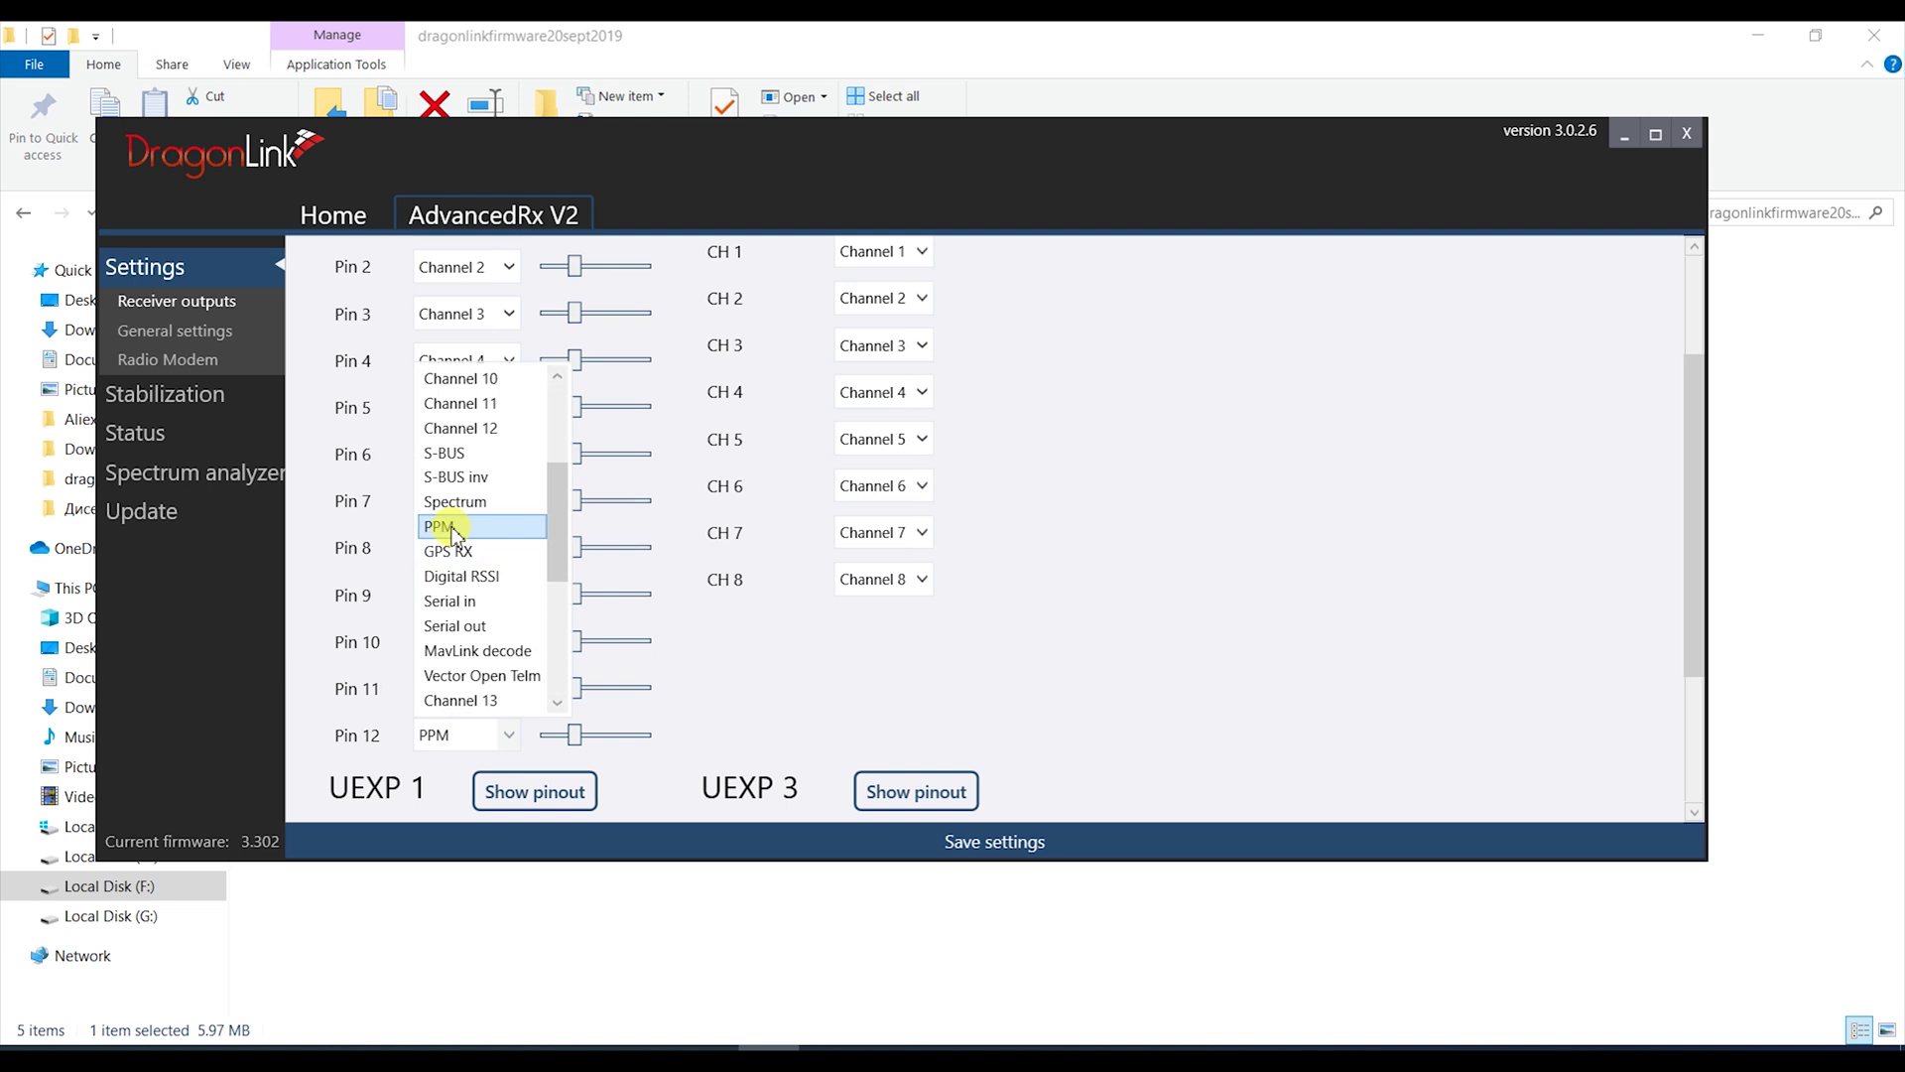
{"action": "left_click", "coordinate": [451, 454]}
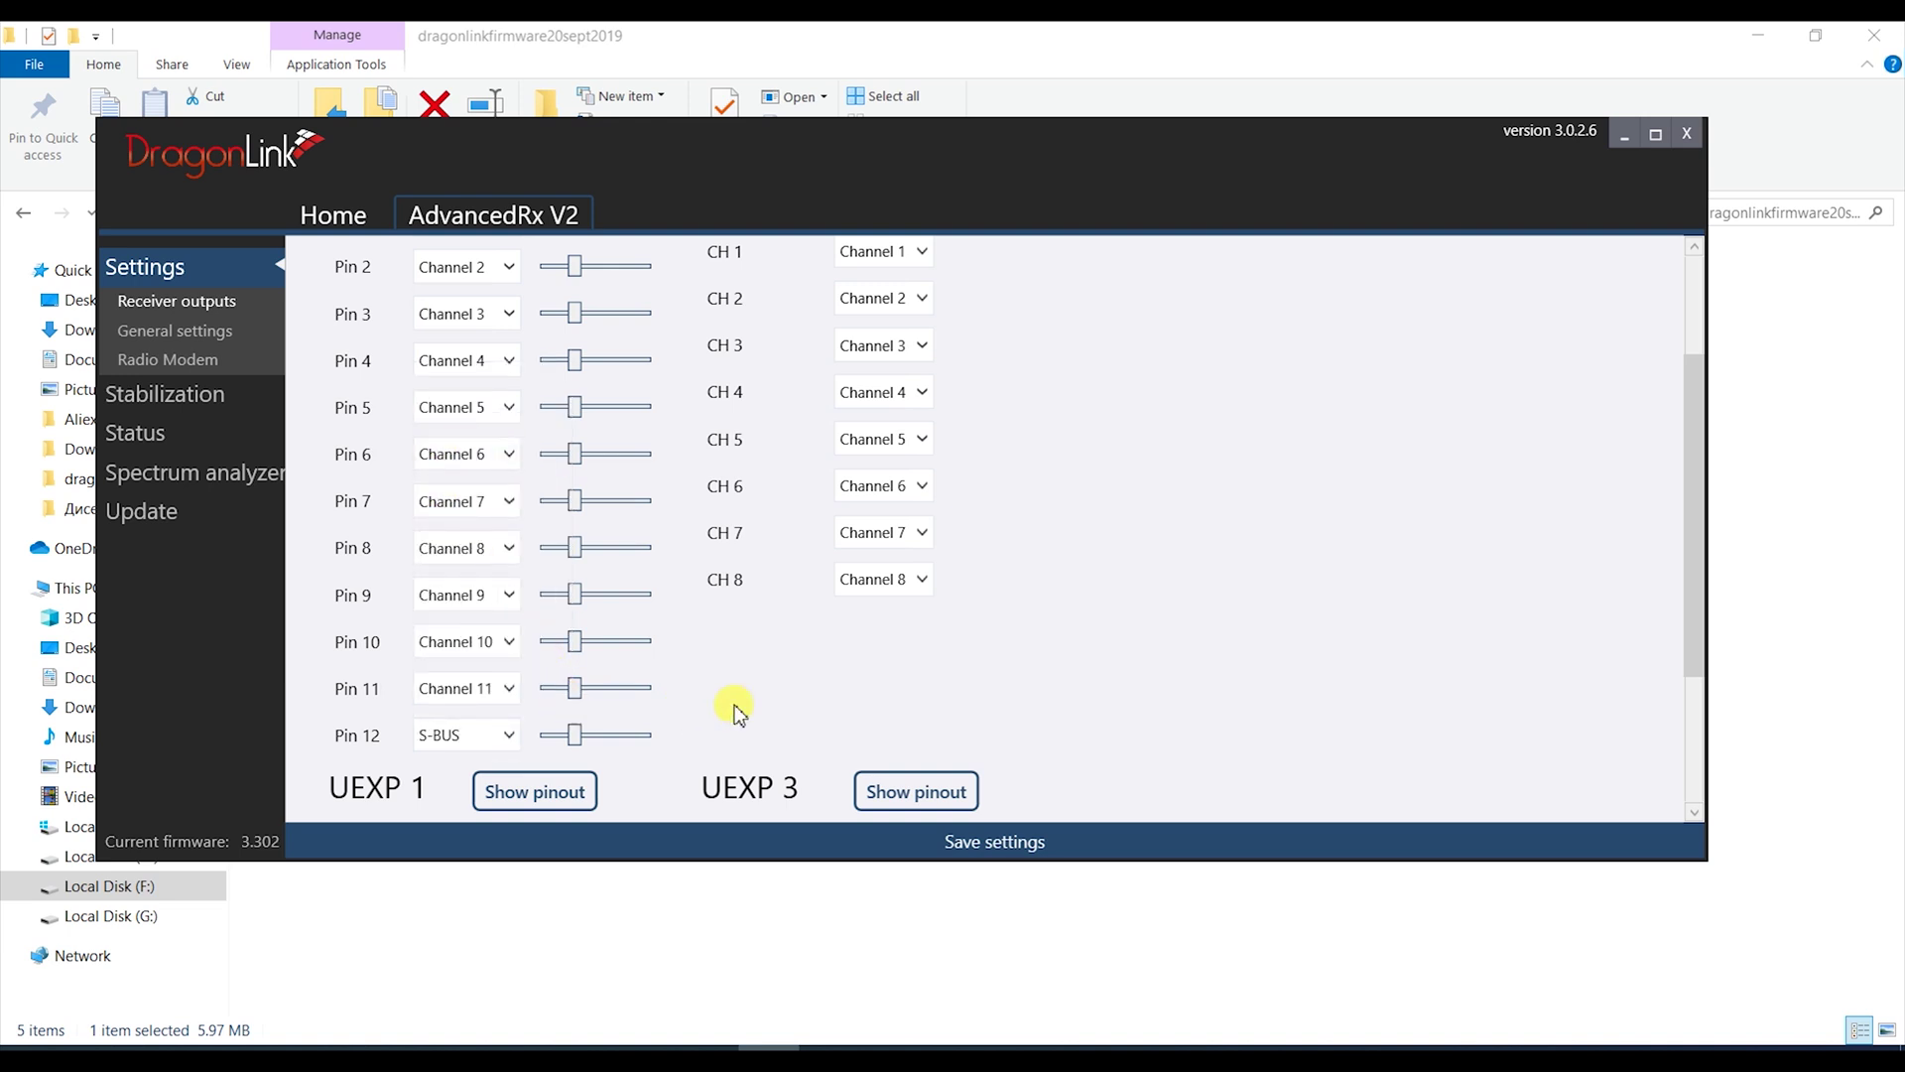
{"action": "left_click_drag", "start_coordinate": [1699, 567], "coordinate": [1697, 491]}
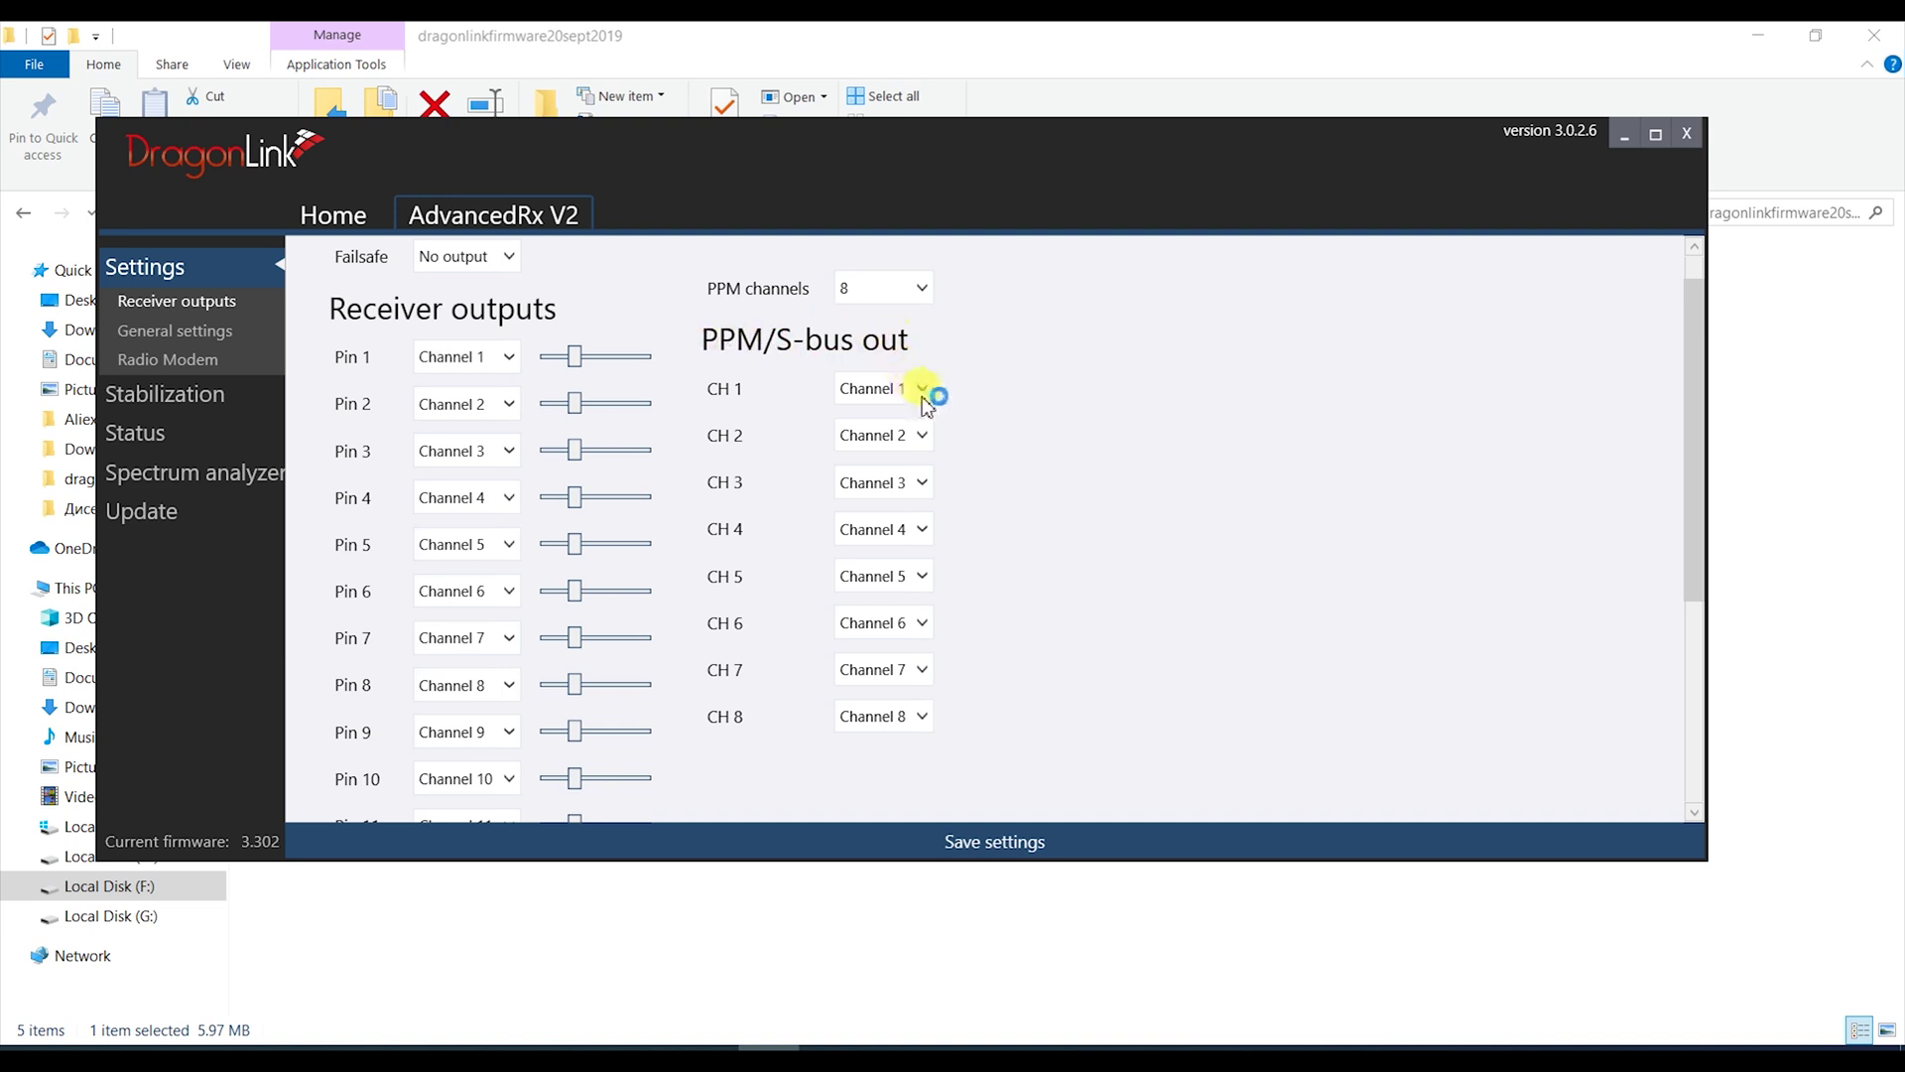
{"action": "left_click", "coordinate": [922, 716]}
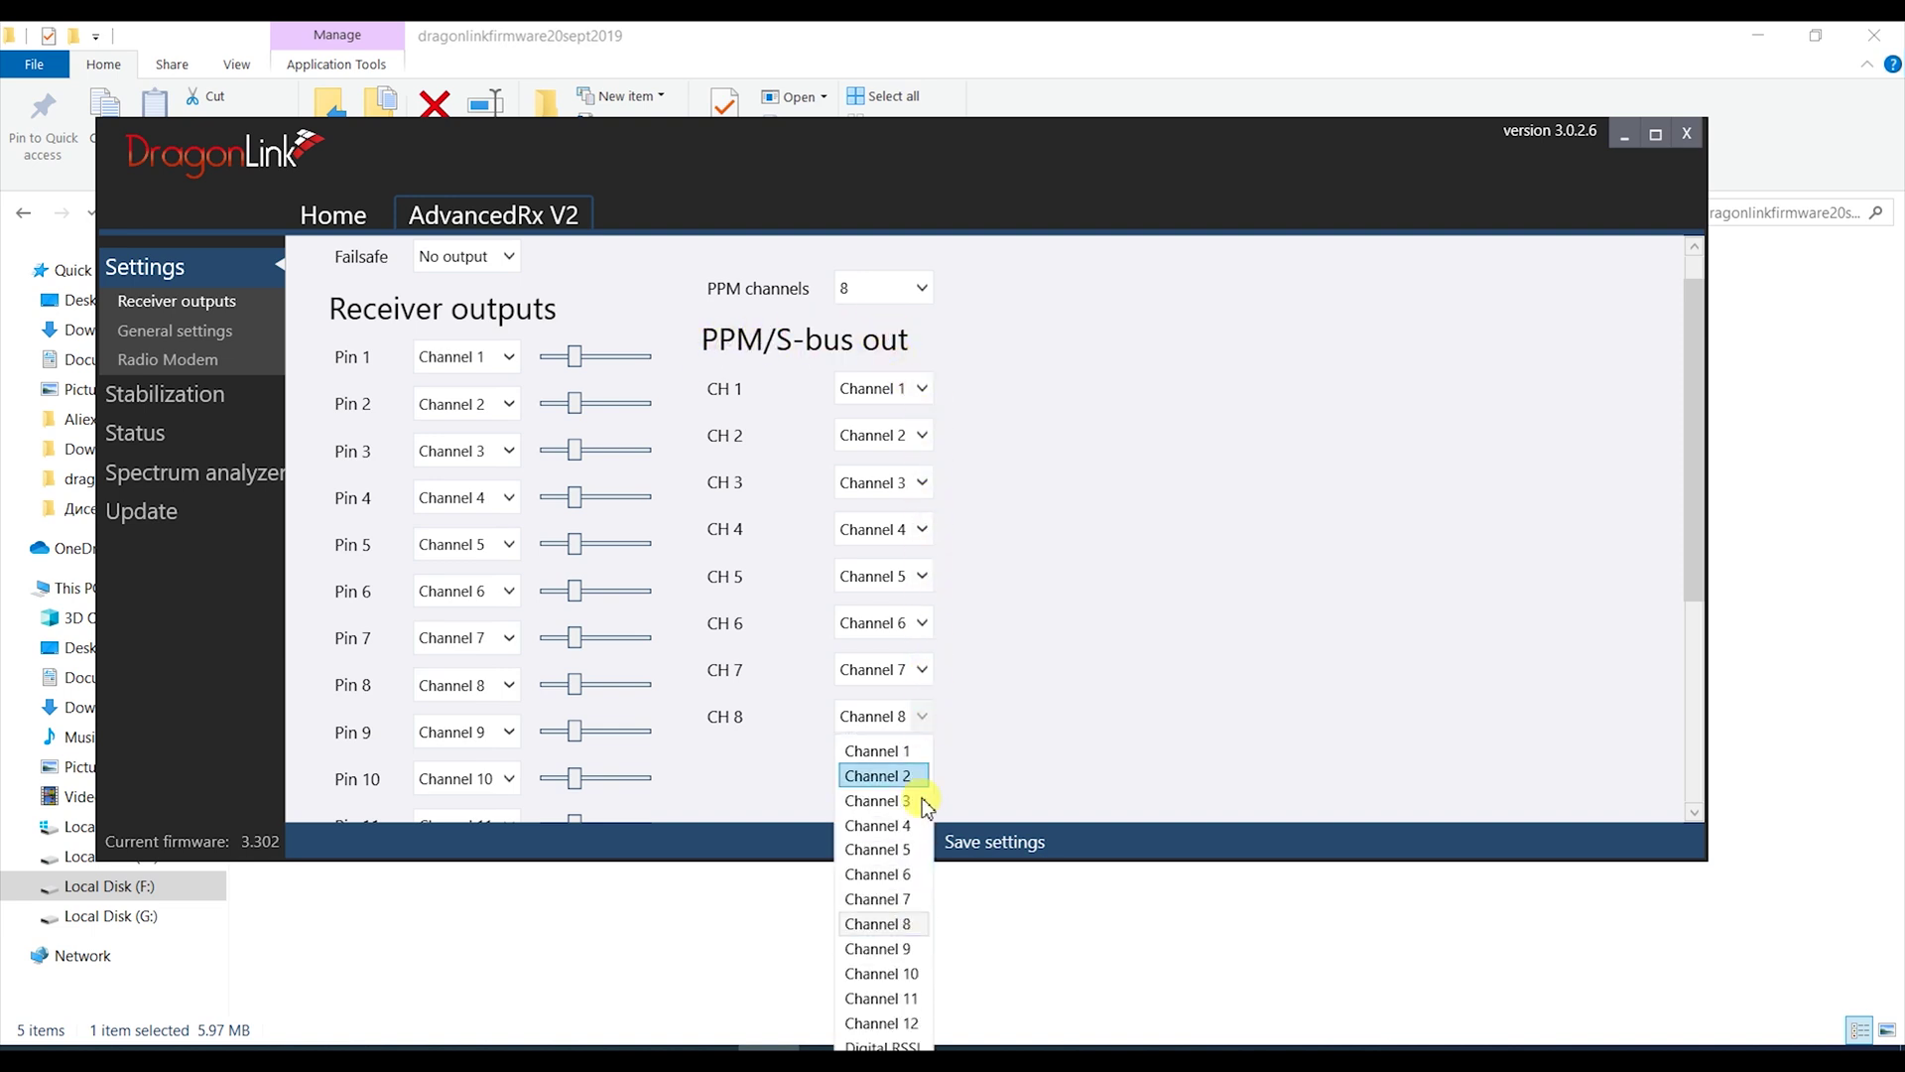
{"action": "left_click", "coordinate": [881, 1044]}
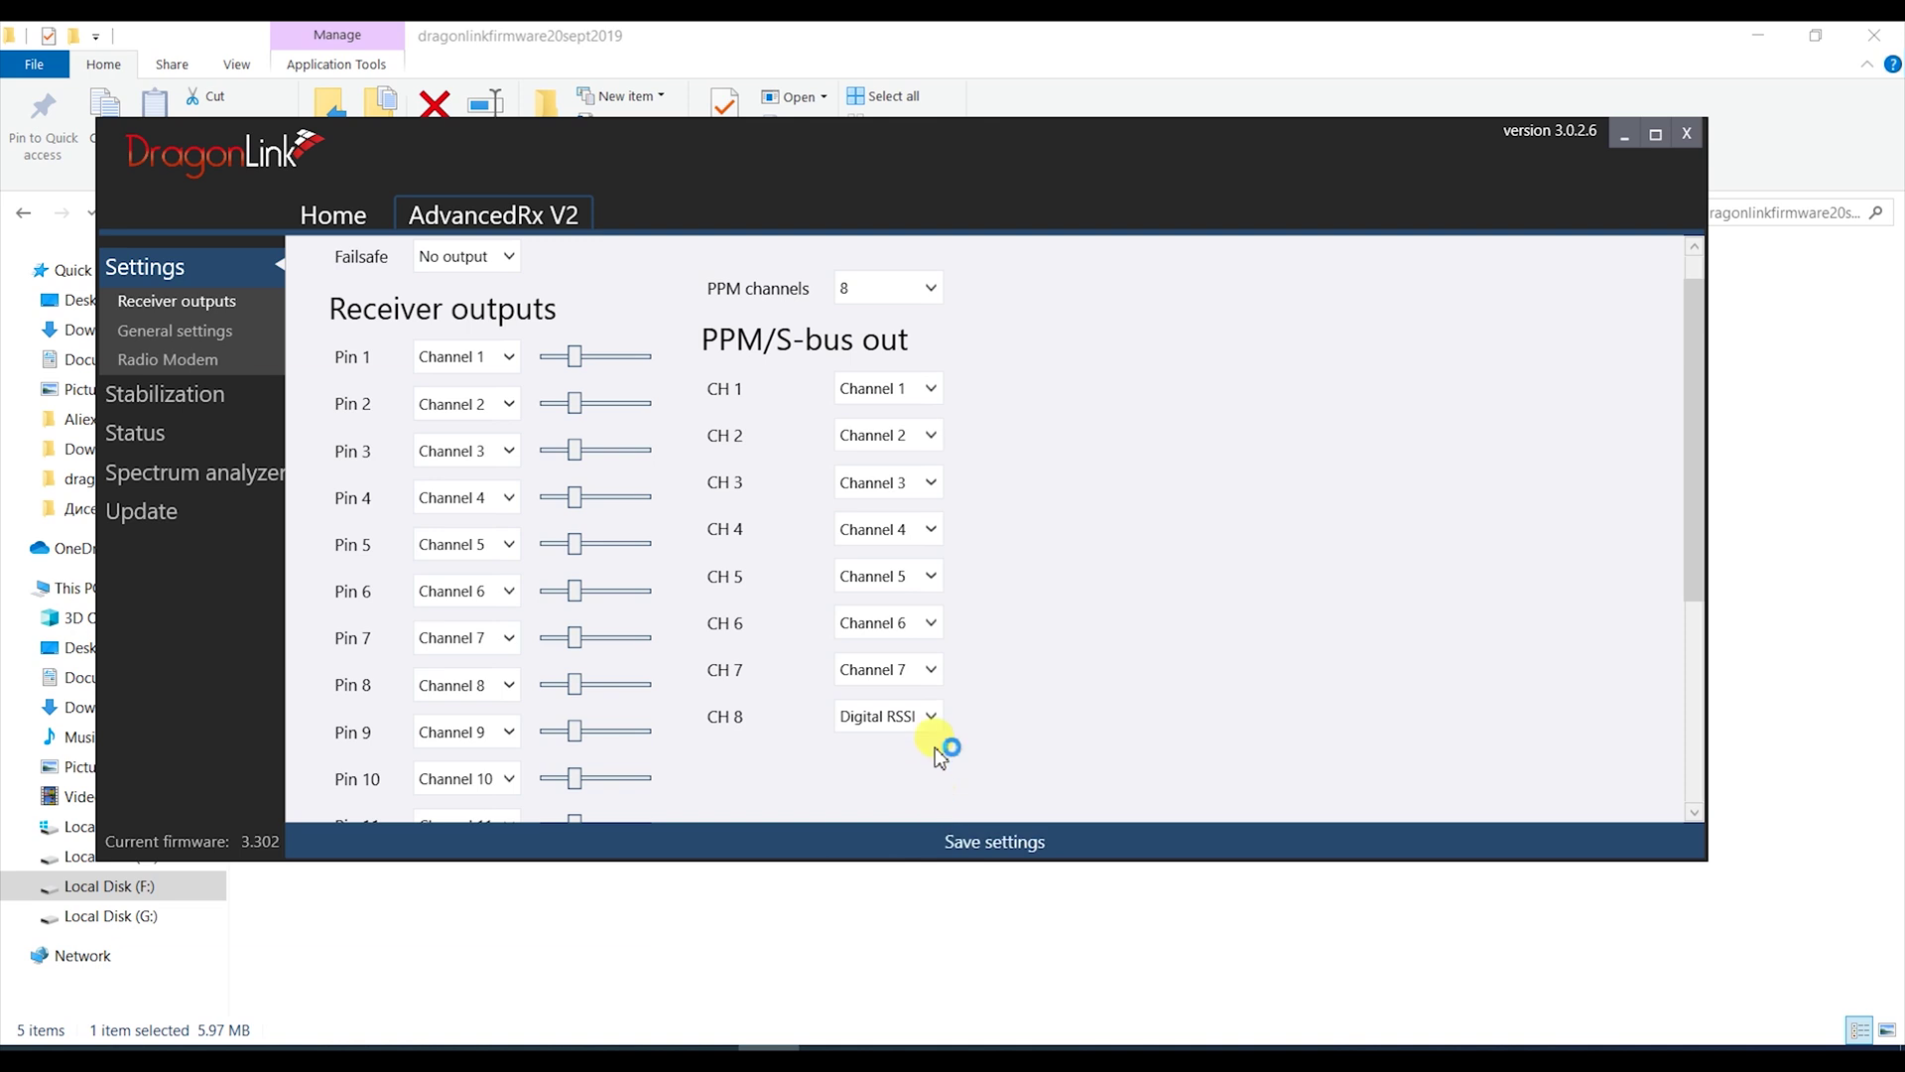
{"action": "left_click", "coordinate": [931, 717]}
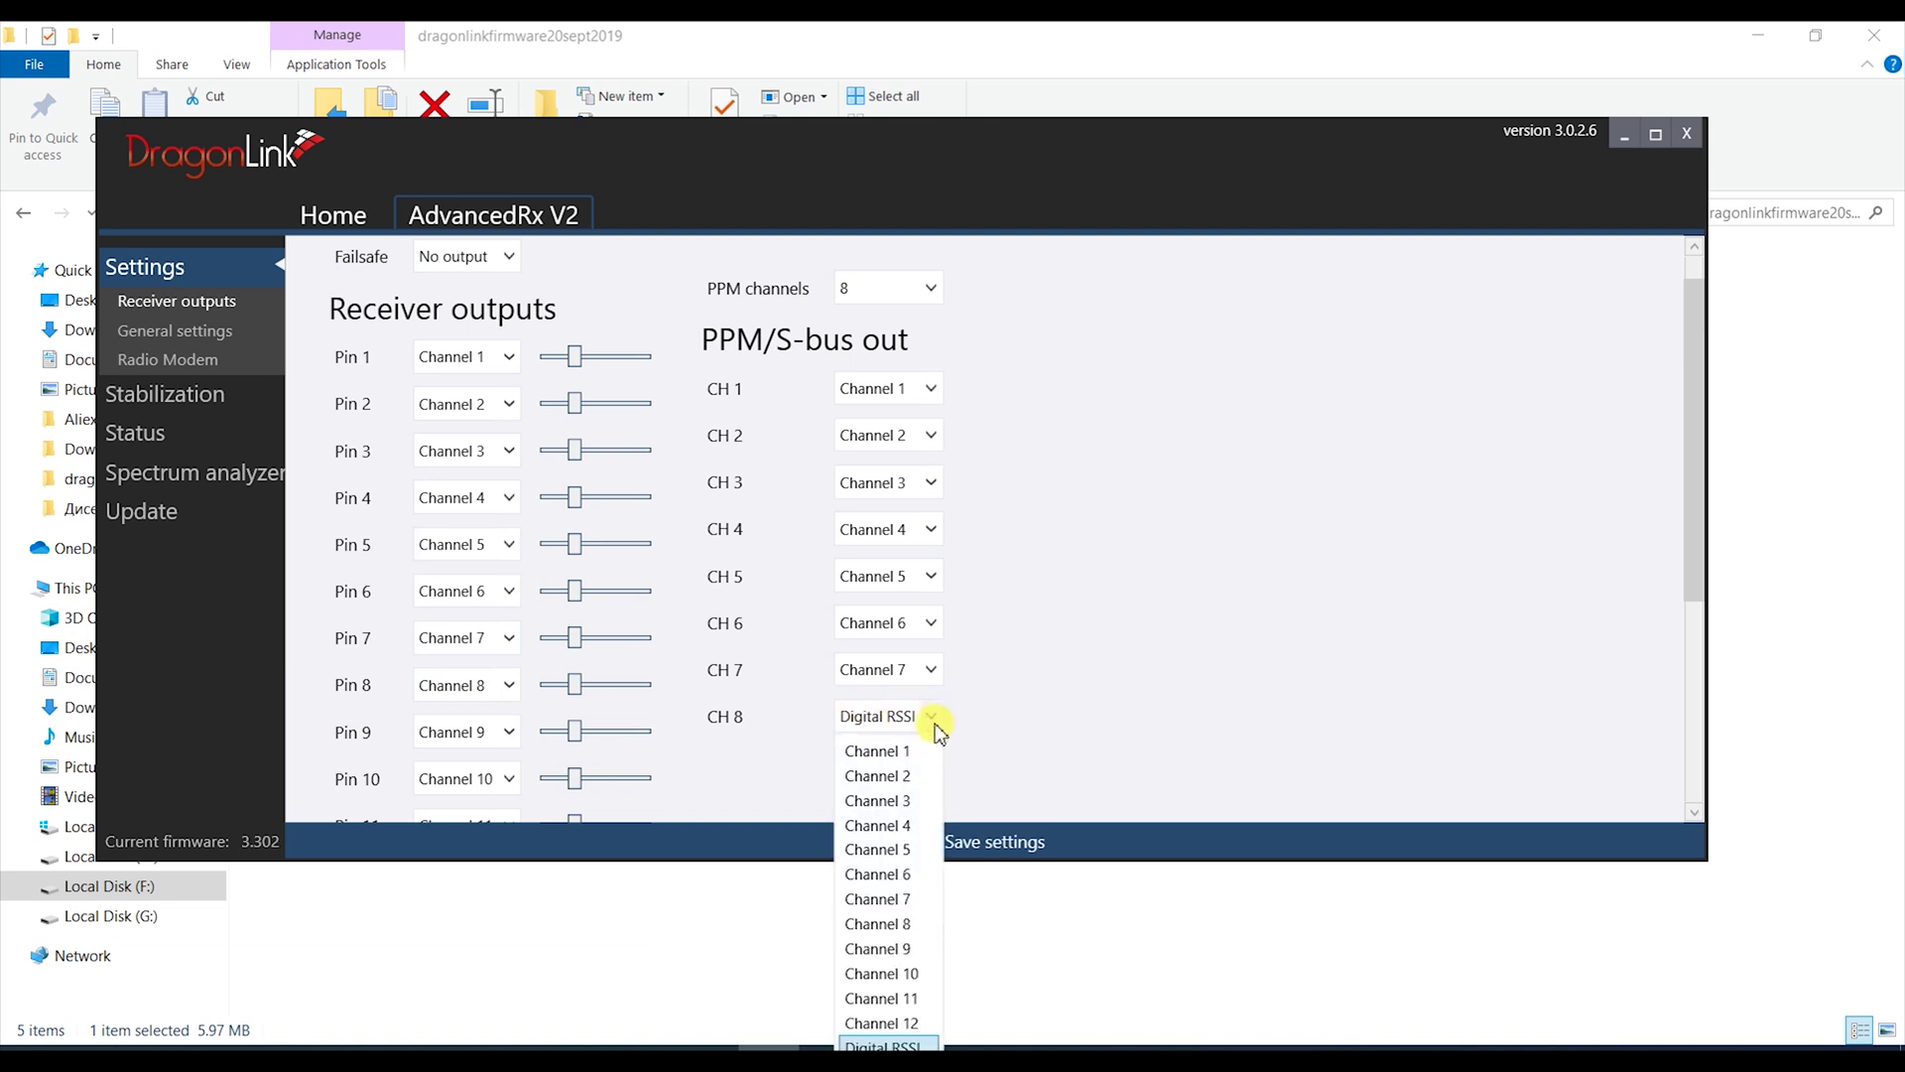
{"action": "left_click", "coordinate": [901, 924]}
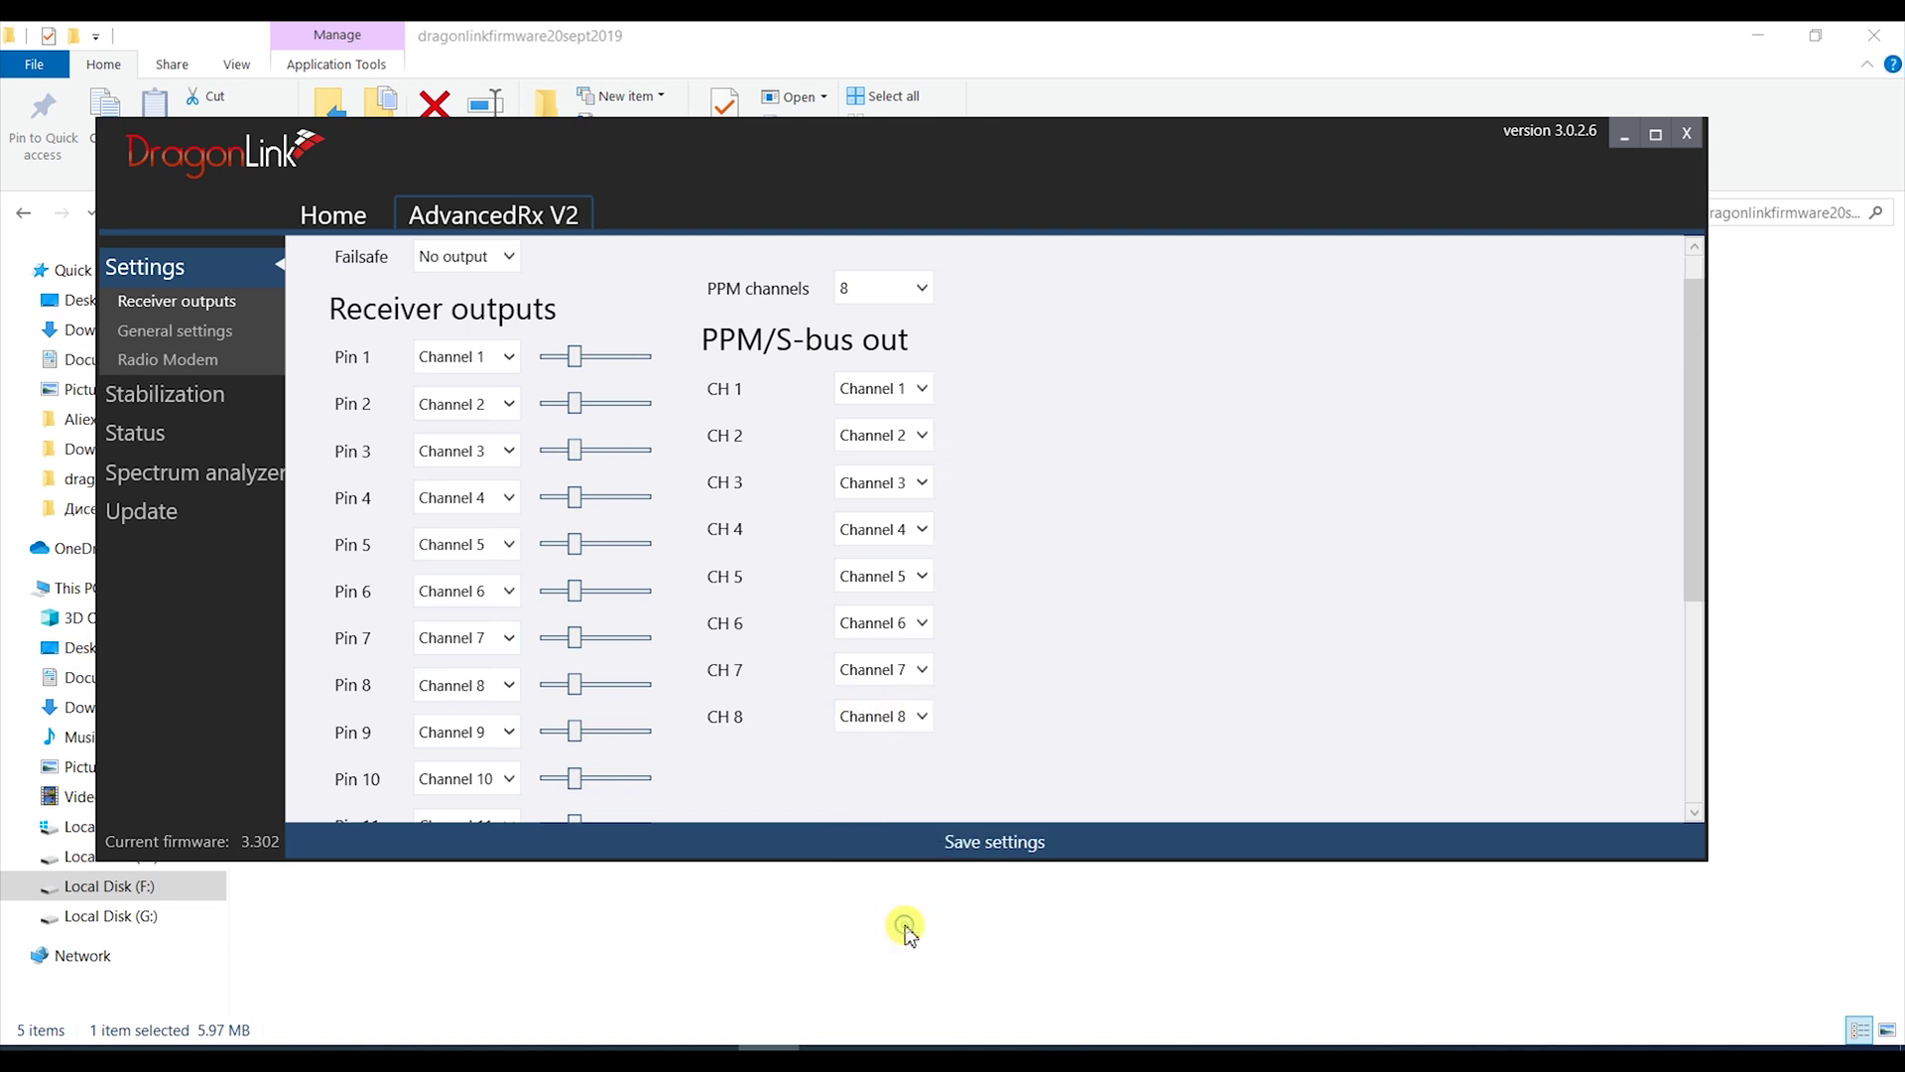
{"action": "left_click", "coordinate": [931, 722]}
{"action": "left_click", "coordinate": [892, 1044]}
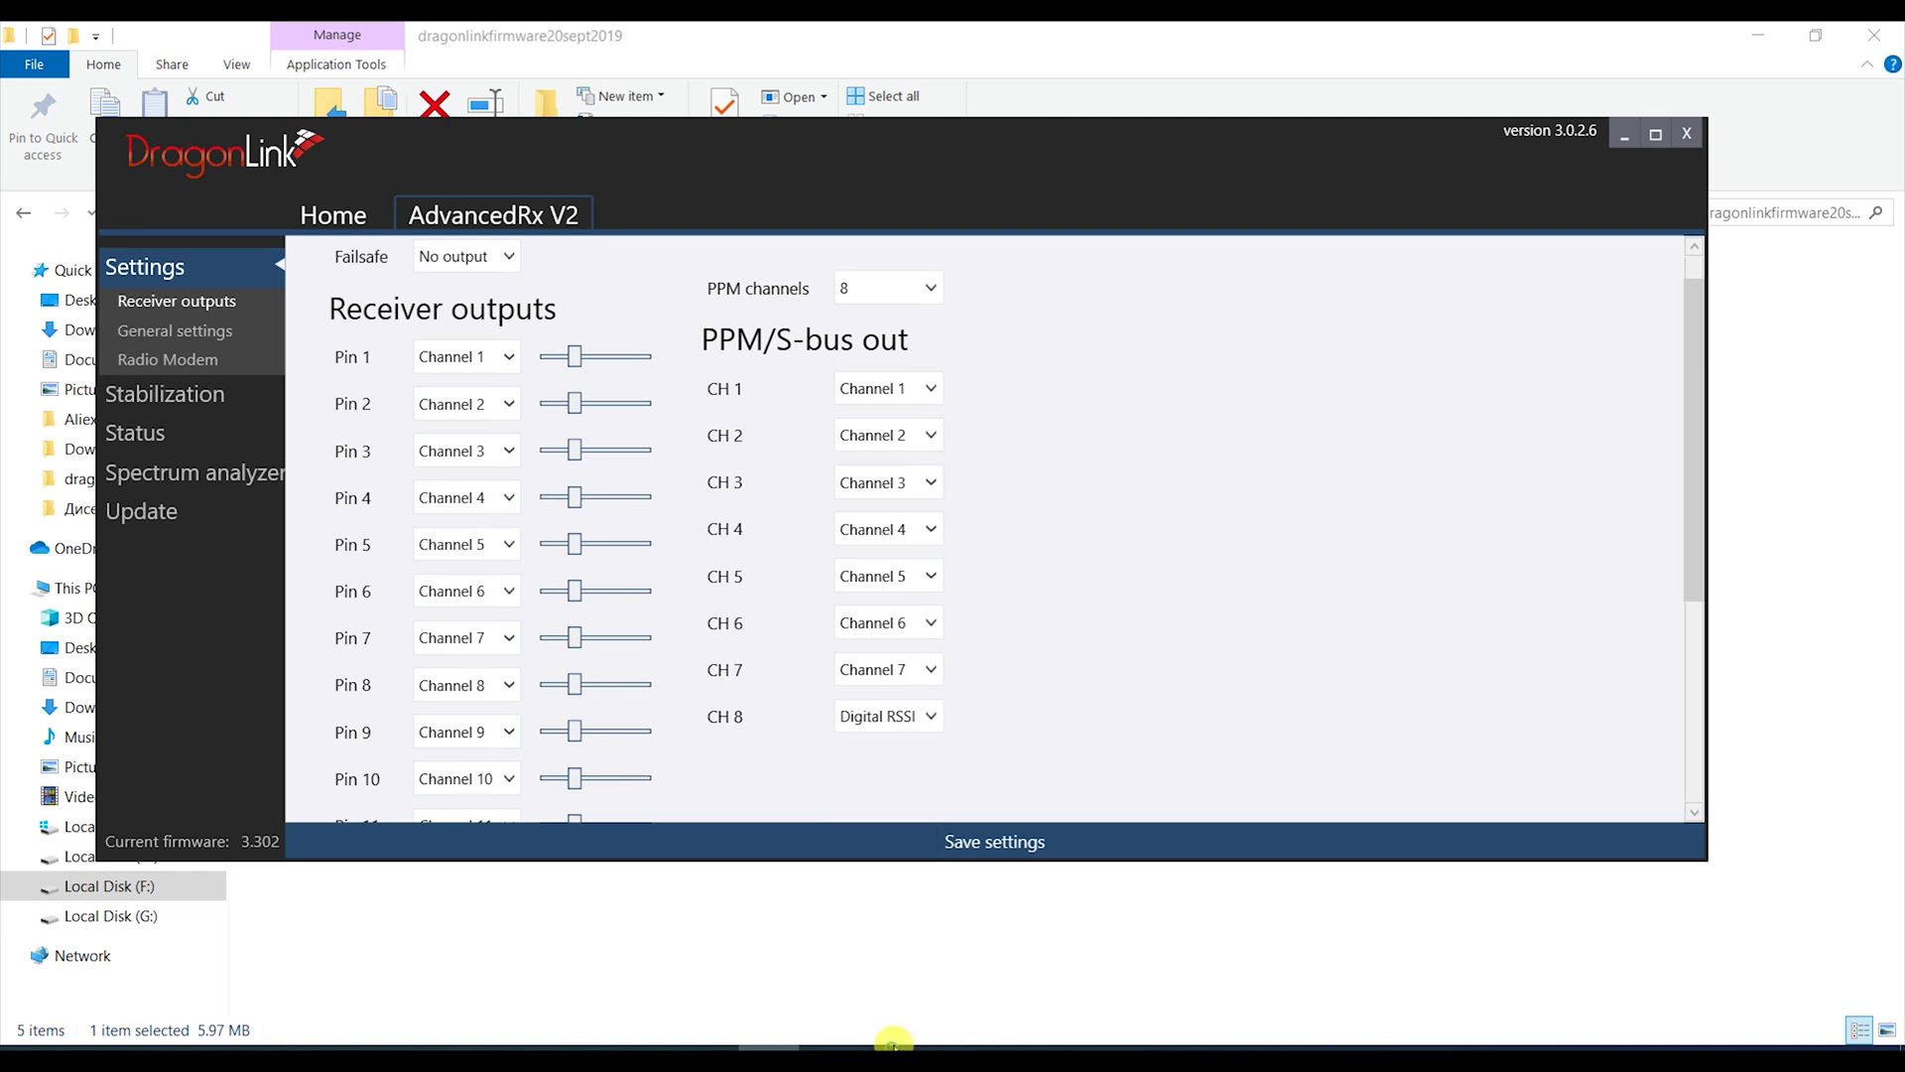
{"action": "left_click", "coordinate": [932, 718]}
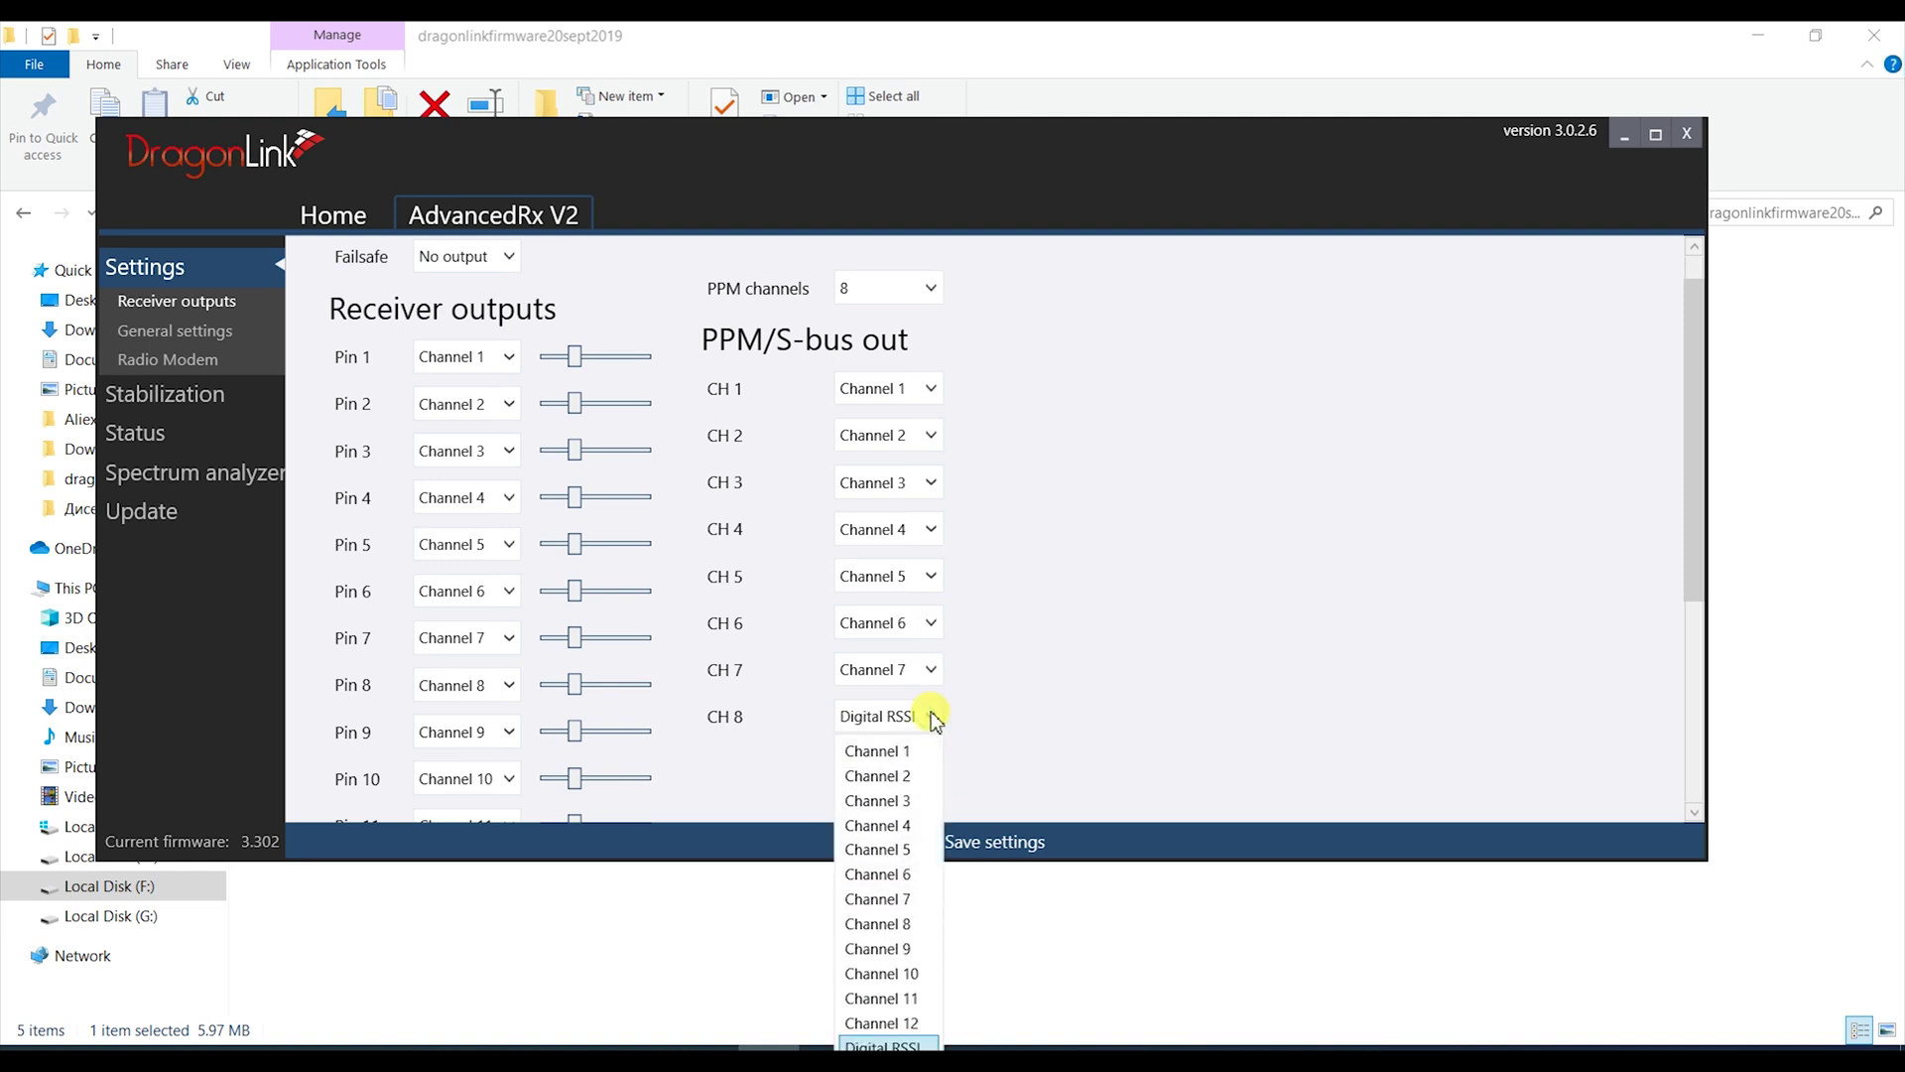
{"action": "left_click", "coordinate": [891, 924]}
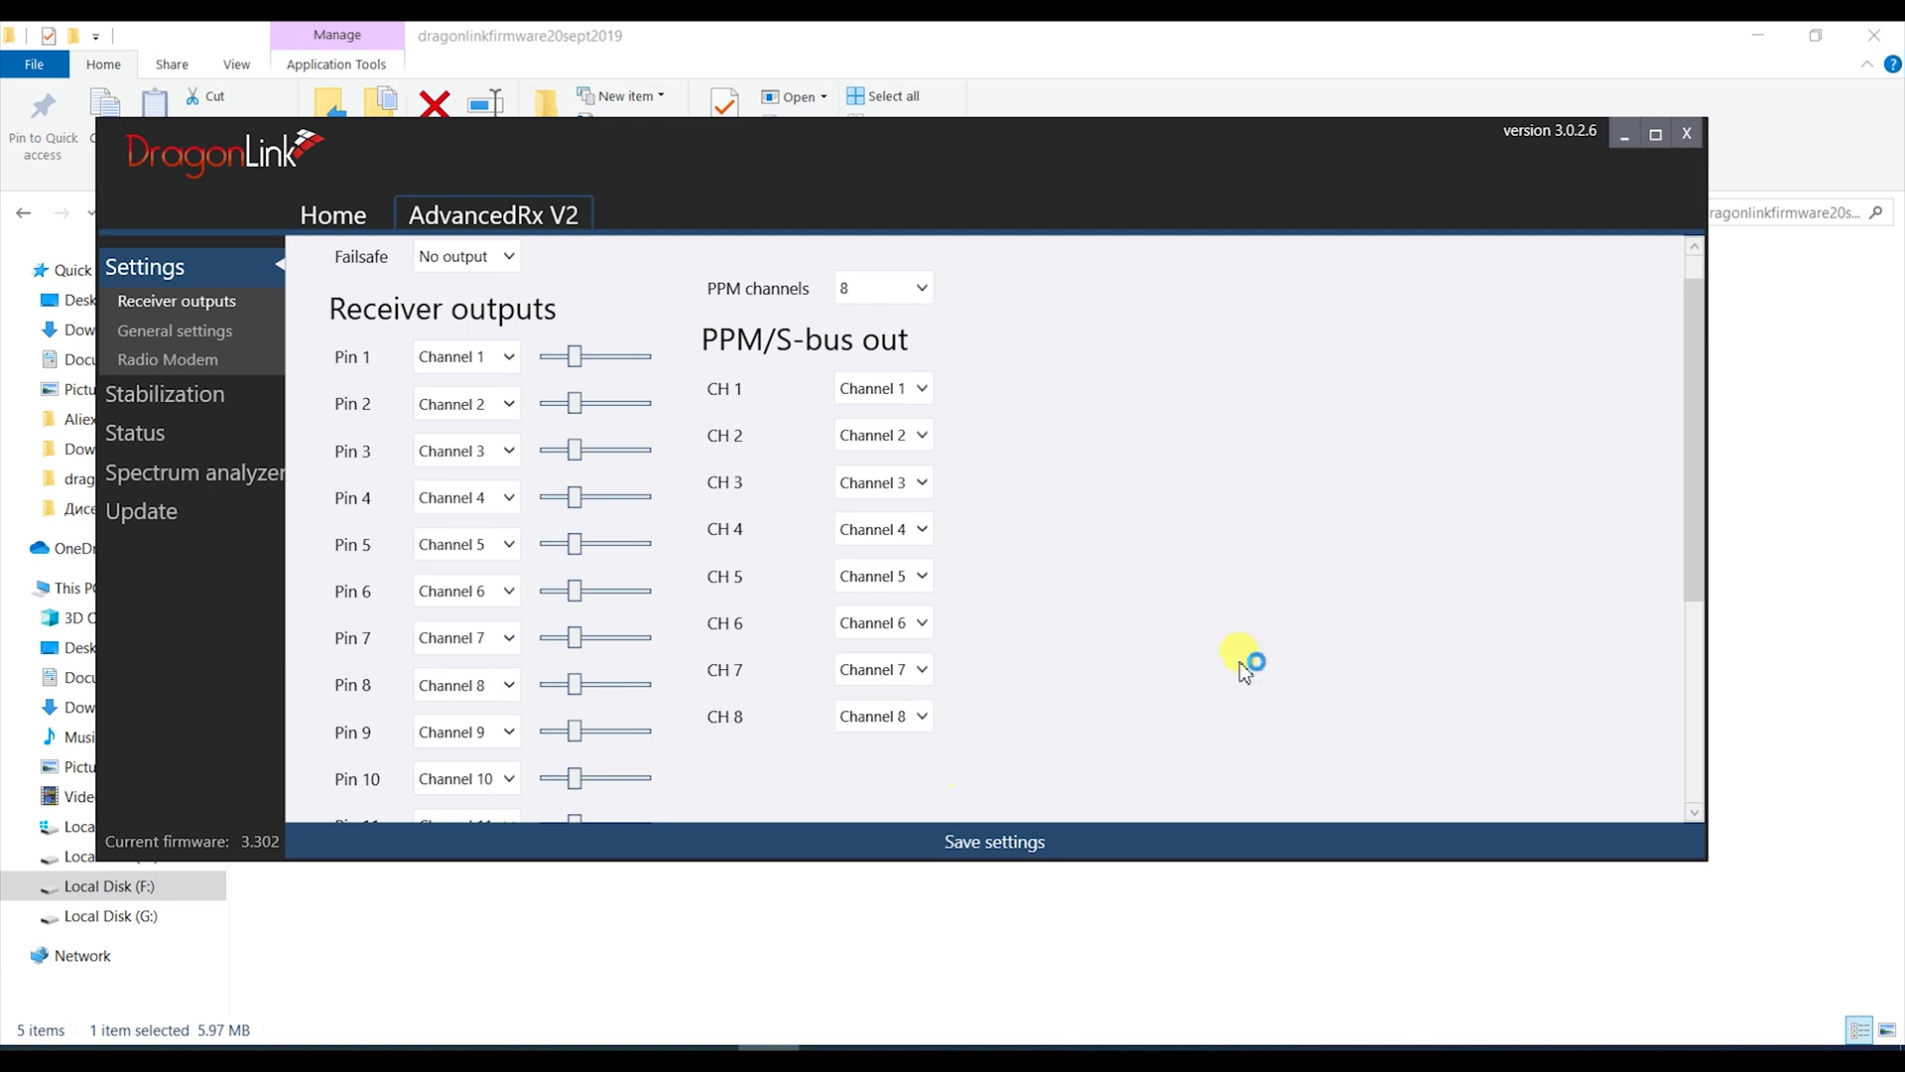
{"action": "left_click_drag", "start_coordinate": [1677, 523], "coordinate": [1710, 748]}
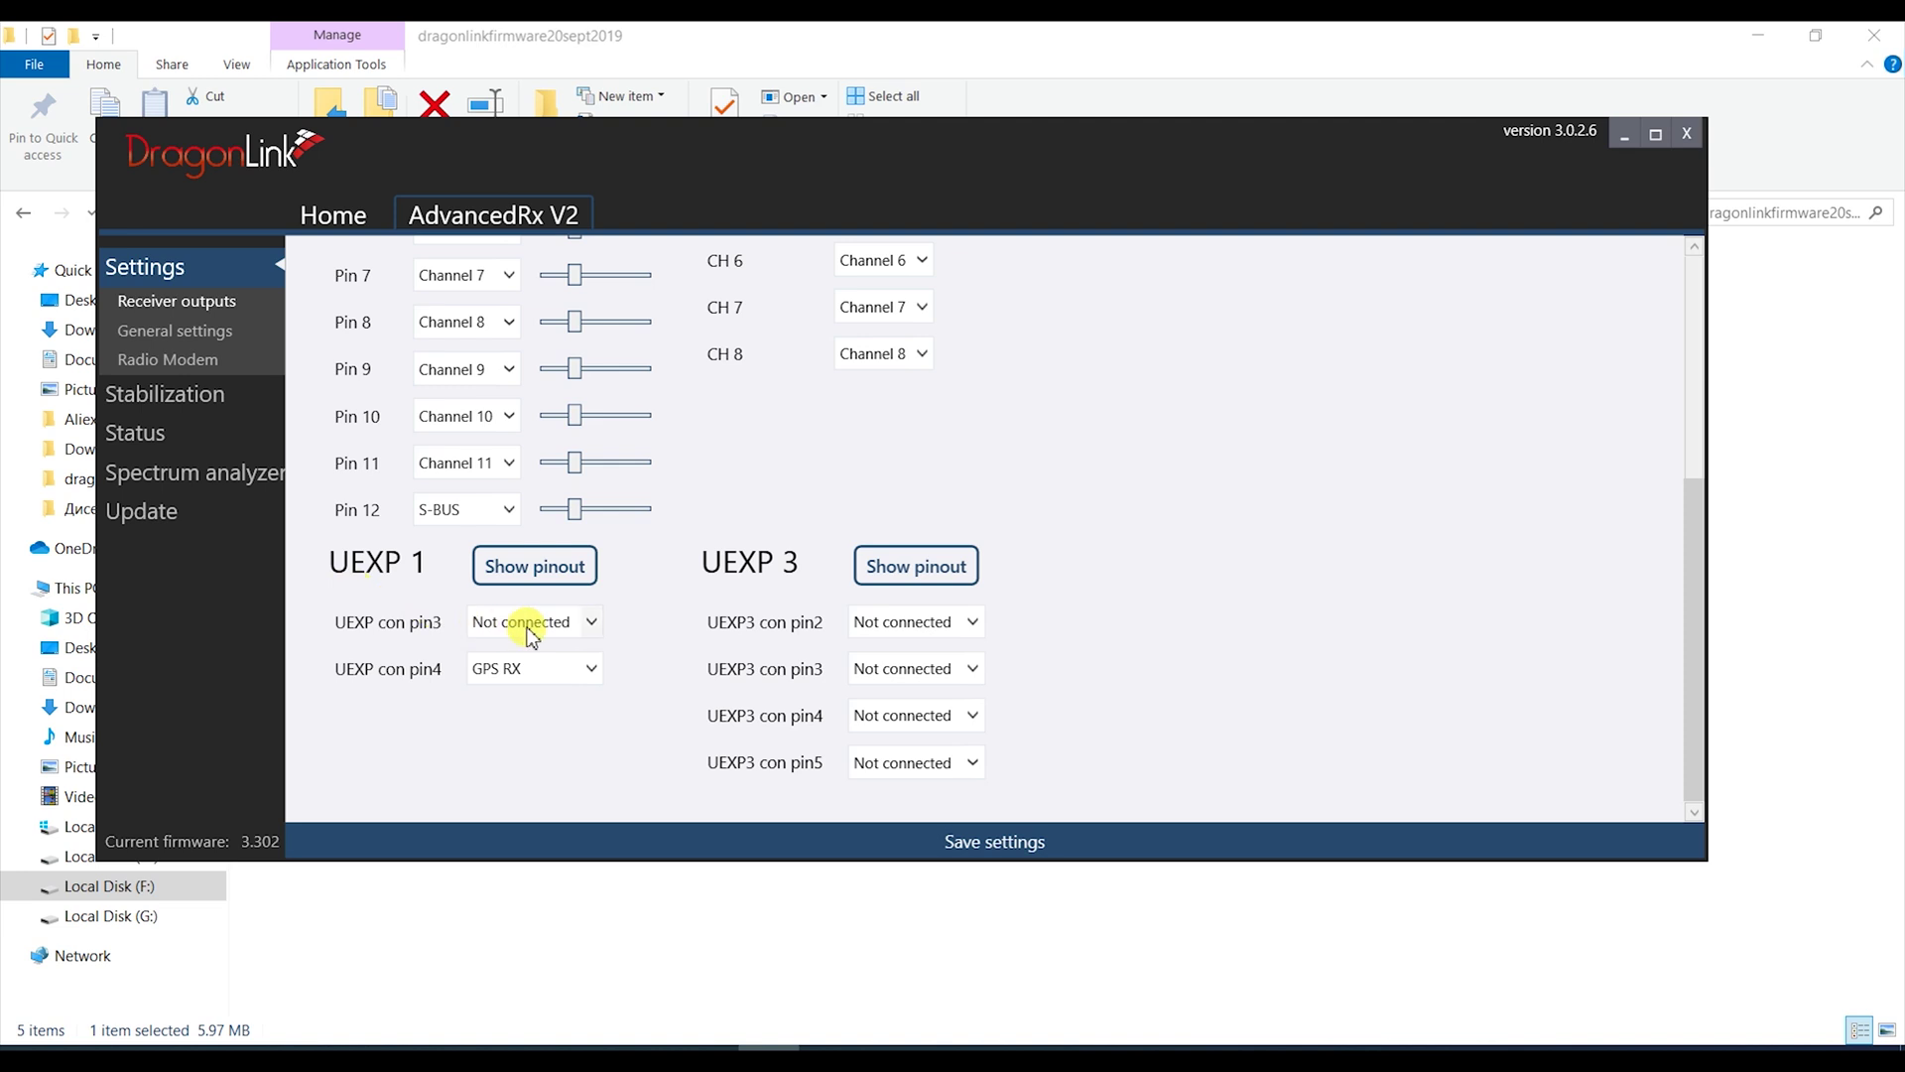
Set UEXP 1 pin 3 to Serial in and pin 4 to Serial out, then save settings
{"action": "left_click", "coordinate": [593, 623]}
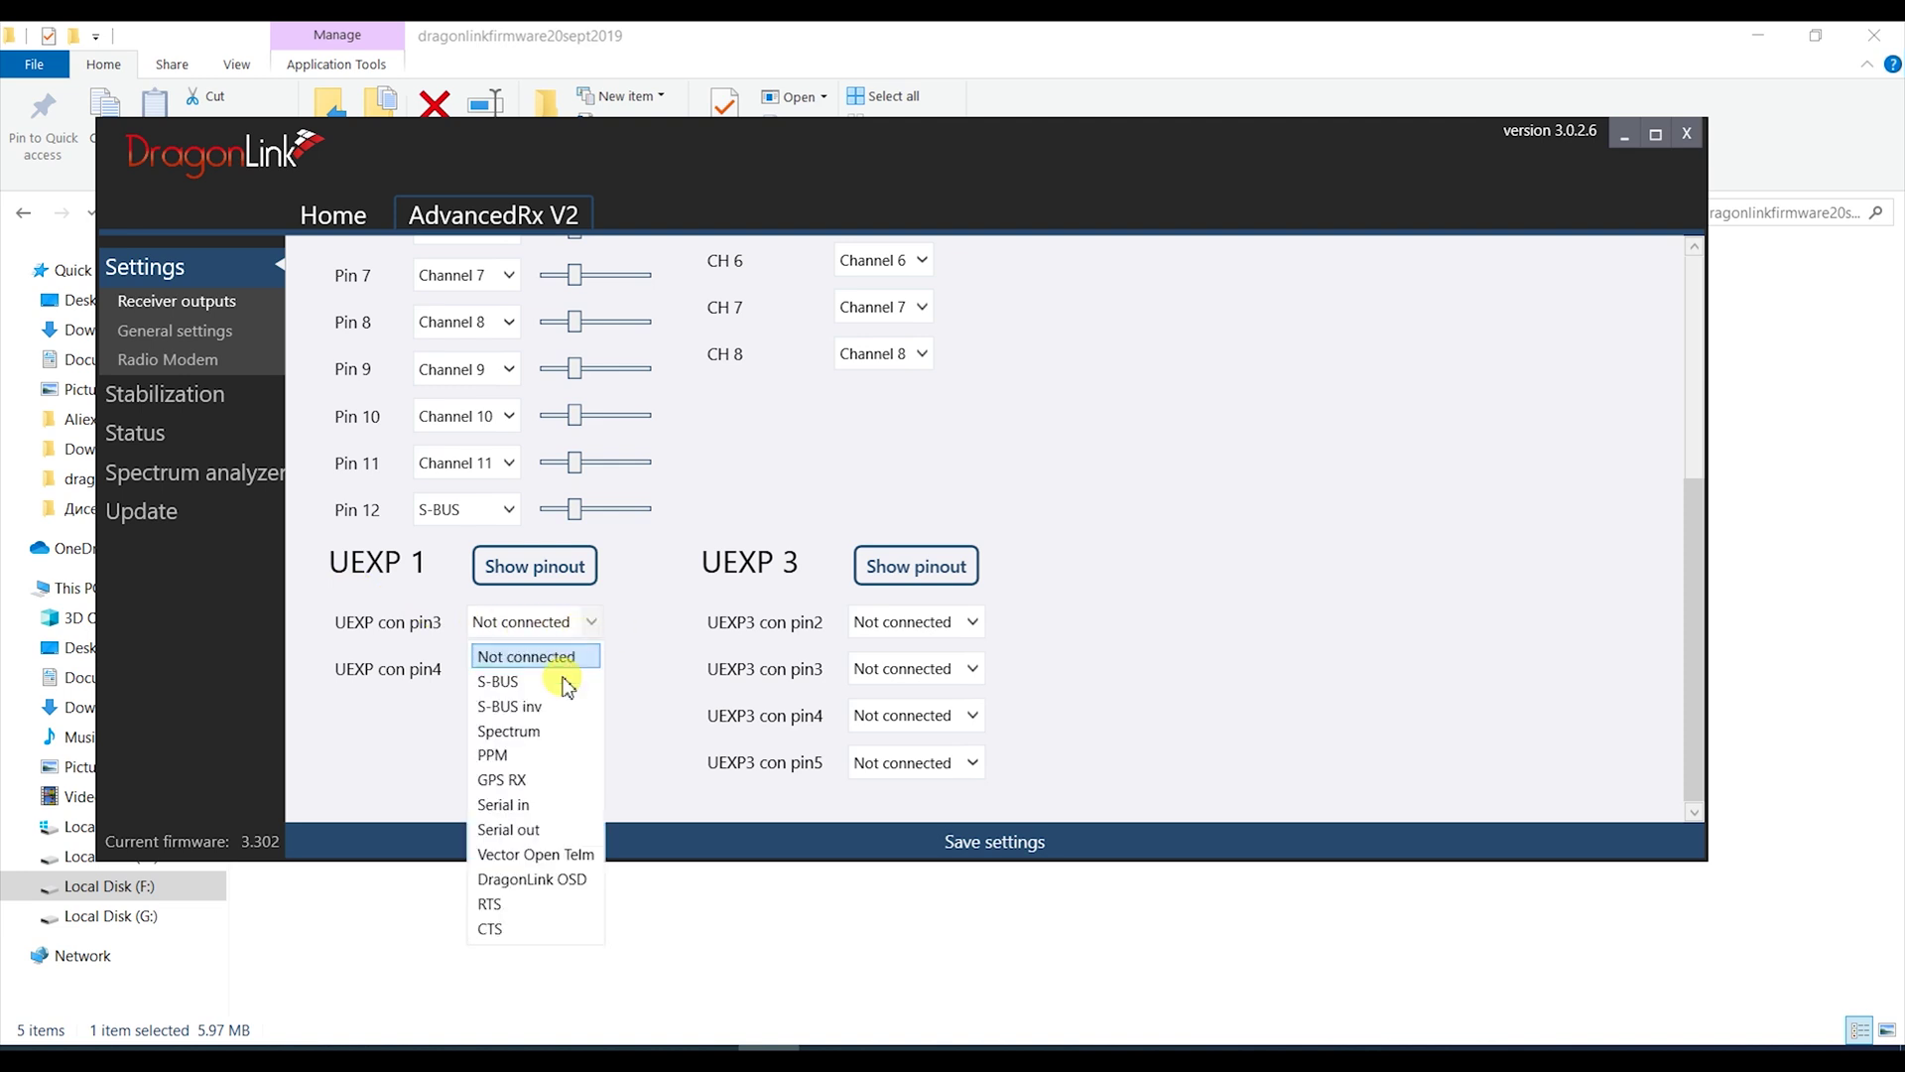
{"action": "left_click", "coordinate": [540, 795]}
{"action": "left_click", "coordinate": [593, 671]}
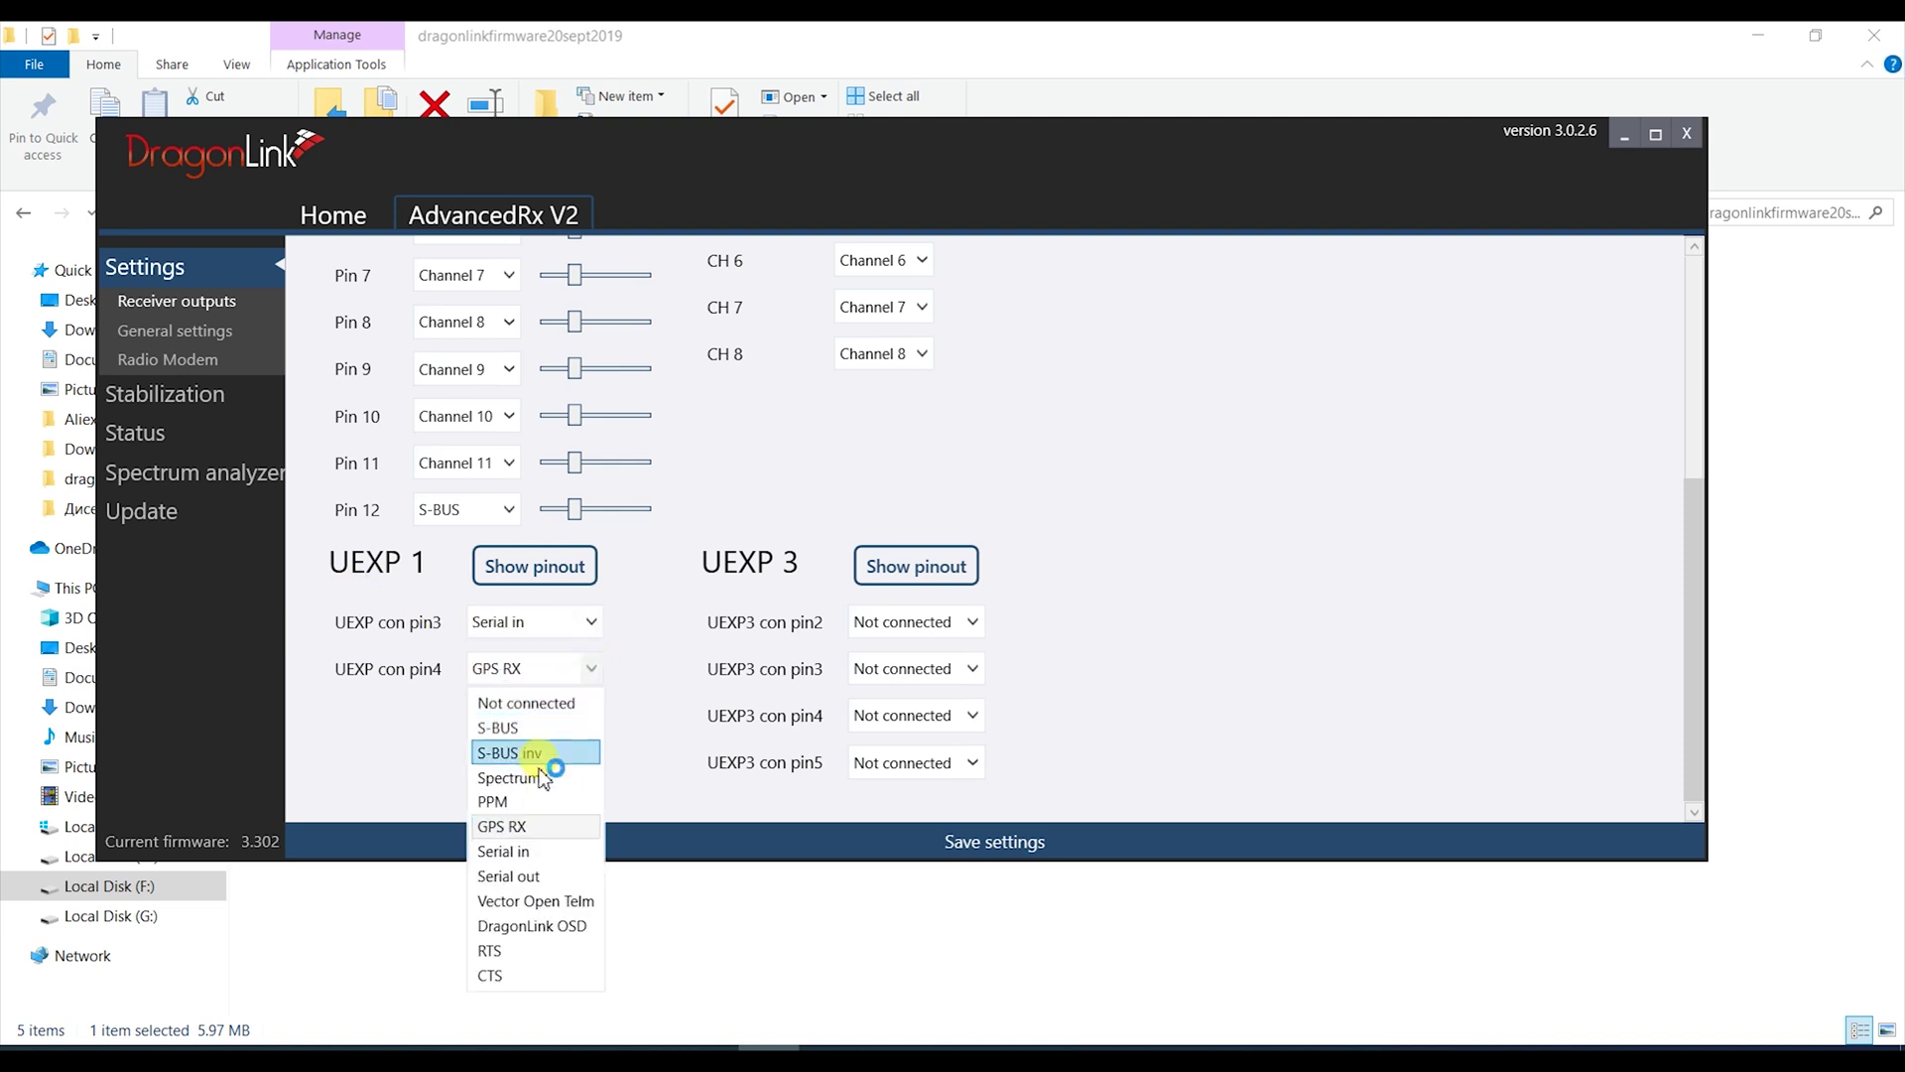
{"action": "left_click", "coordinate": [526, 877]}
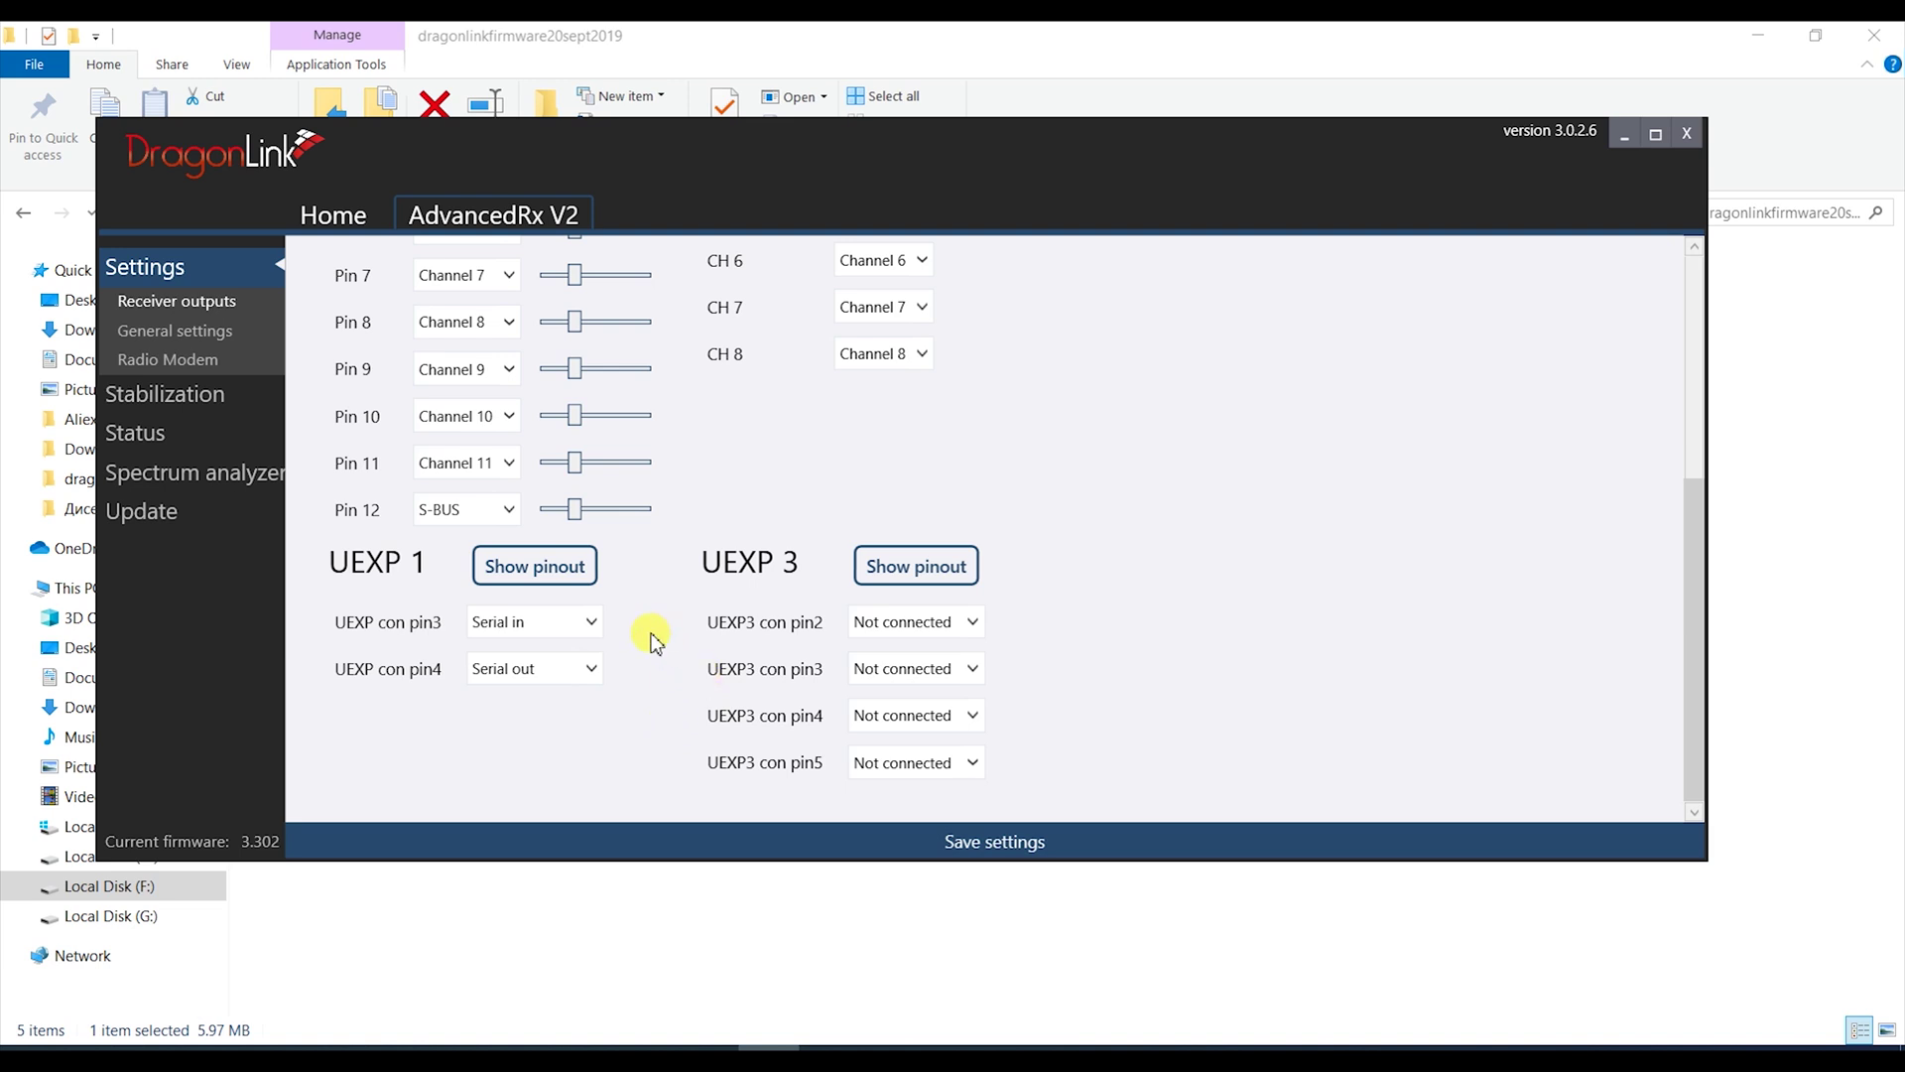
{"action": "left_click", "coordinate": [982, 844]}
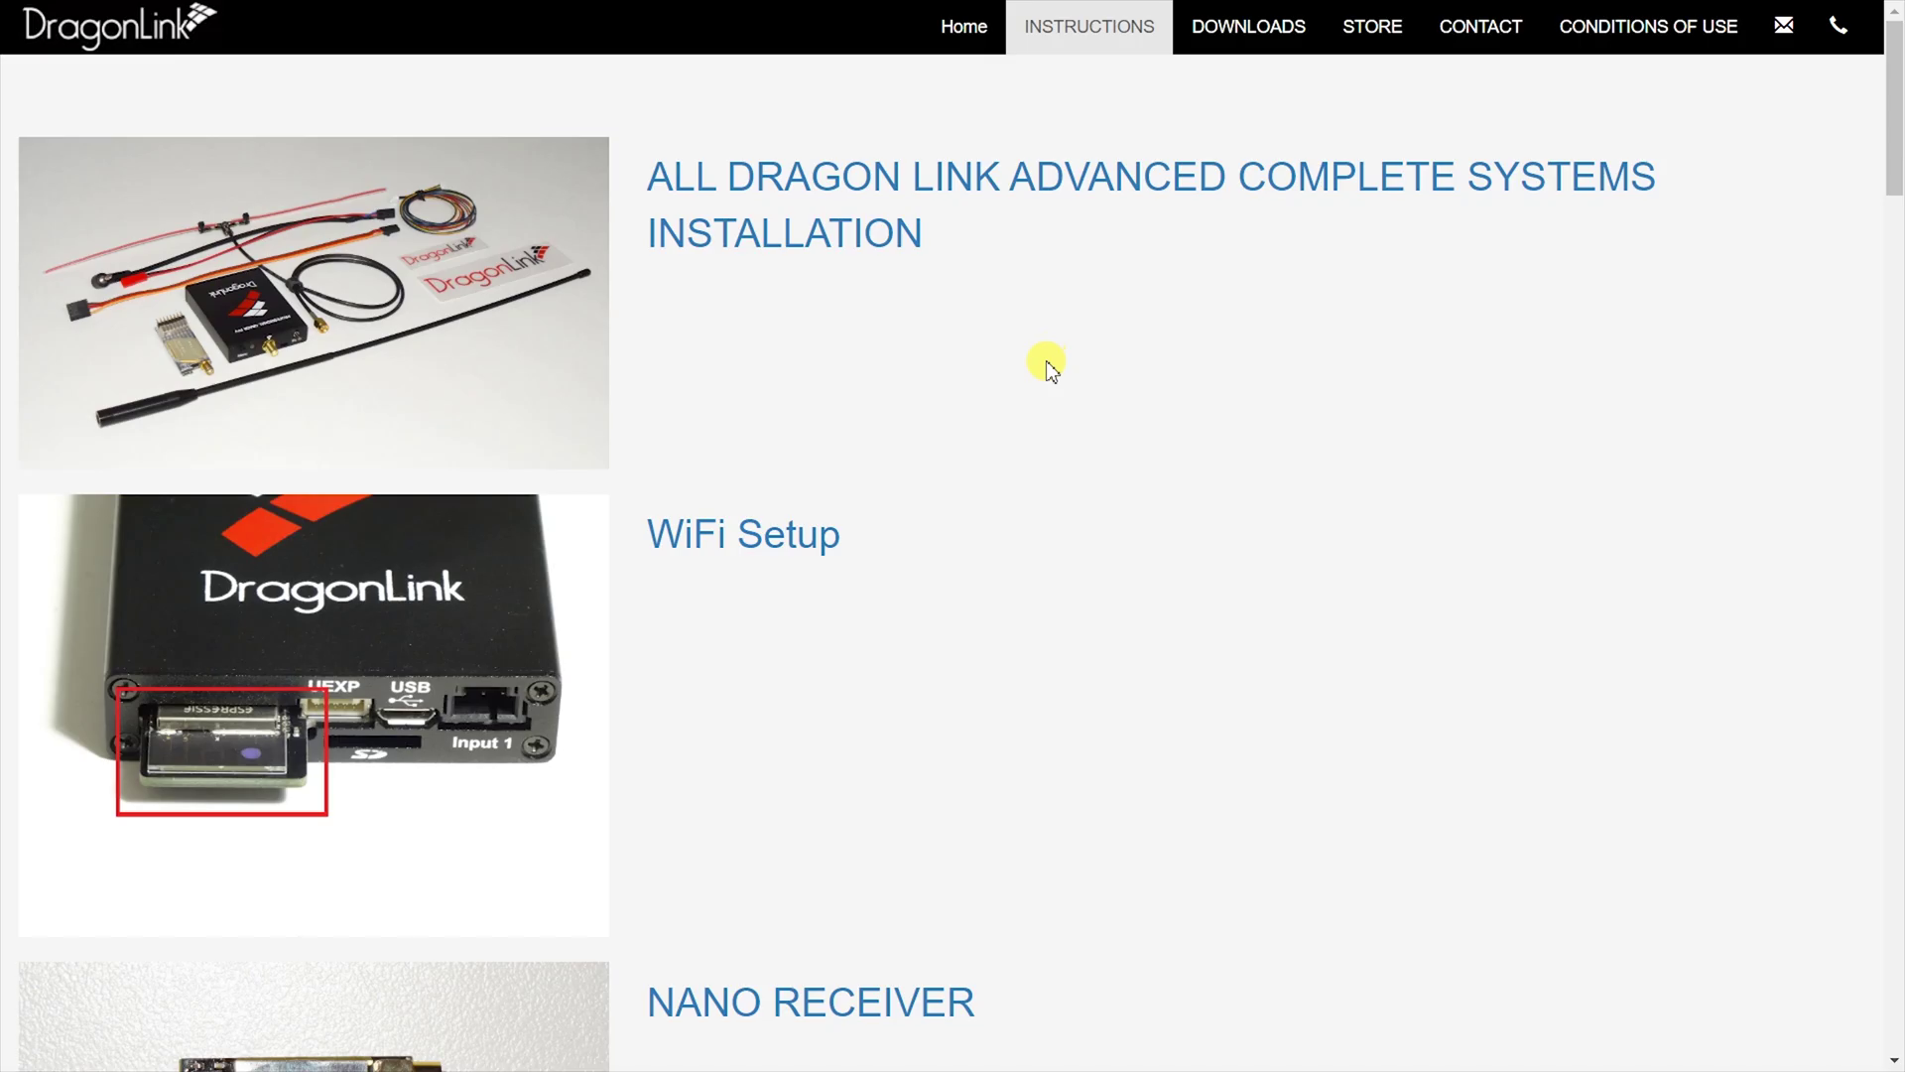
Open the V3 Micro Receiver instructions page, skim it, and return to the receiver list
{"action": "scroll", "coordinate": [1042, 361], "scroll_direction": "down", "scroll_amount": 8}
{"action": "scroll", "coordinate": [1050, 370], "scroll_direction": "down", "scroll_amount": 4}
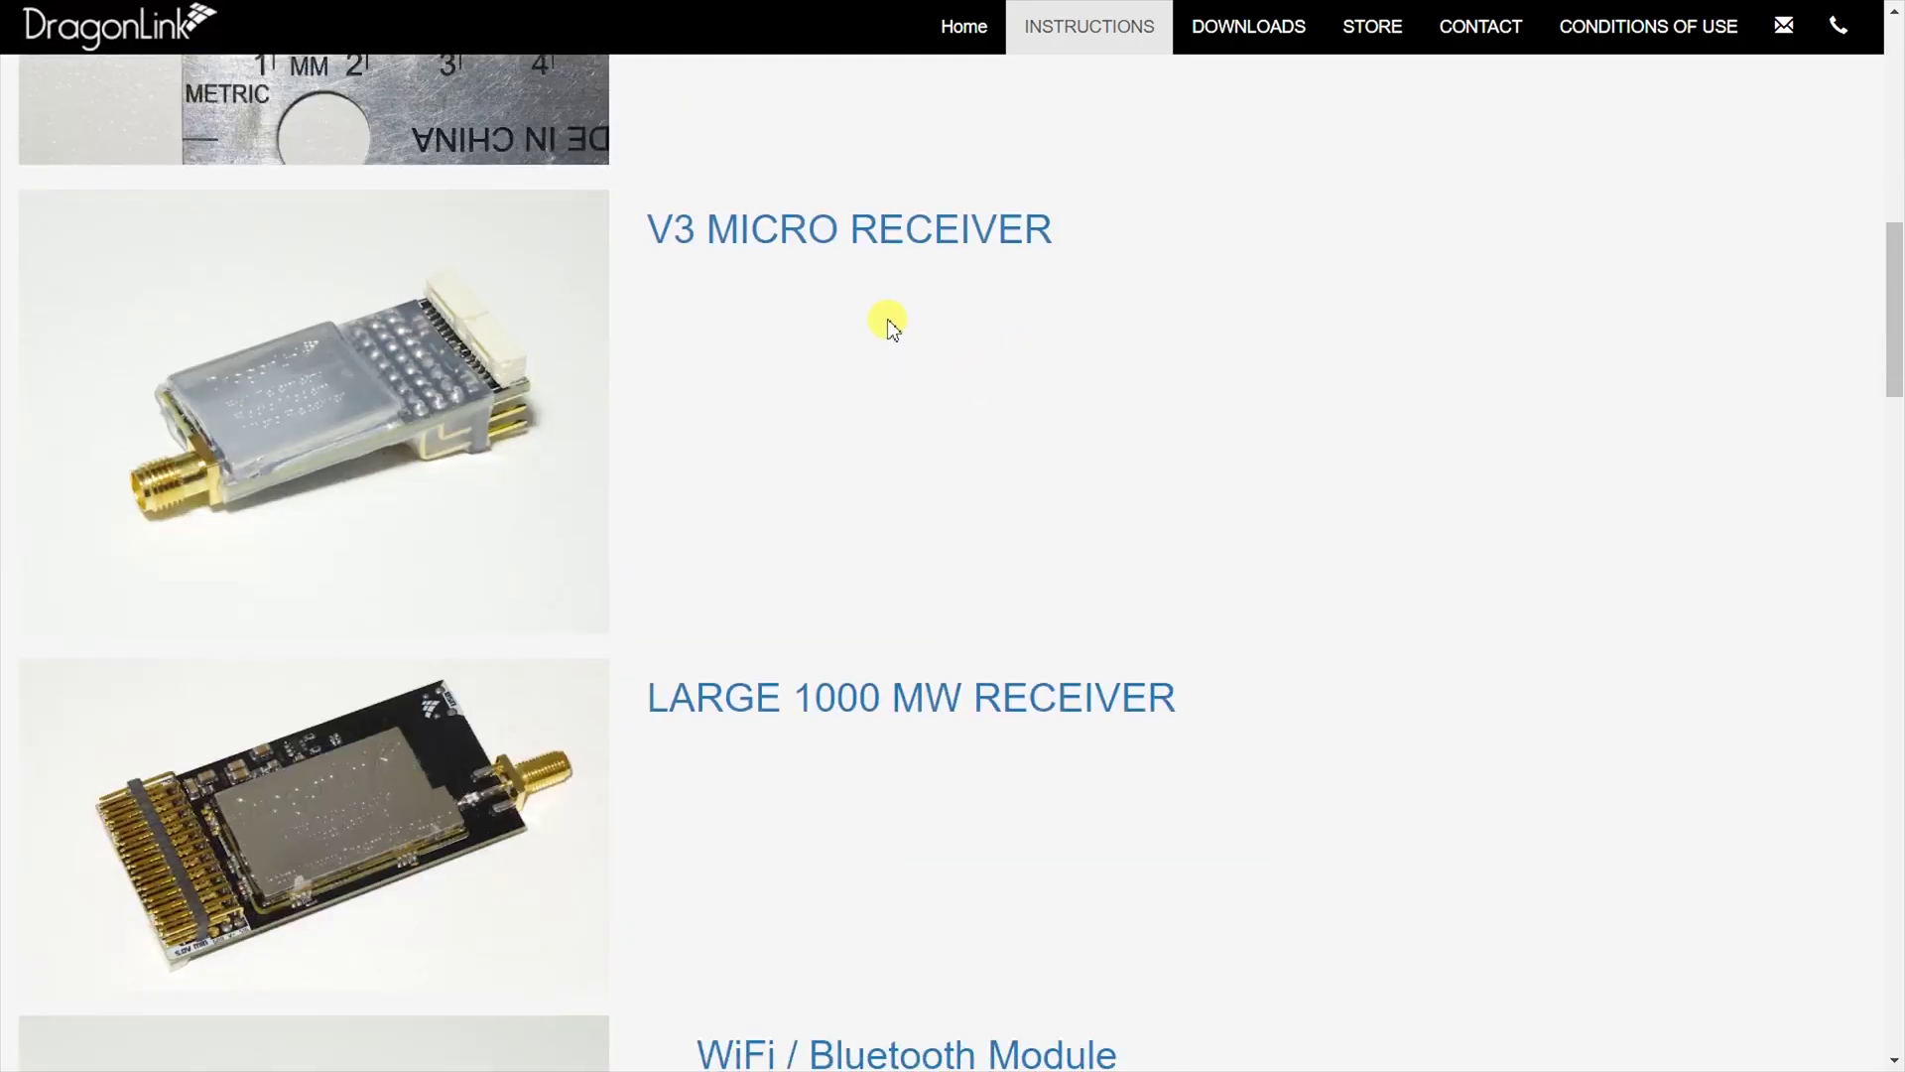
{"action": "left_click", "coordinate": [871, 225]}
{"action": "scroll", "coordinate": [855, 379], "scroll_direction": "down", "scroll_amount": 20}
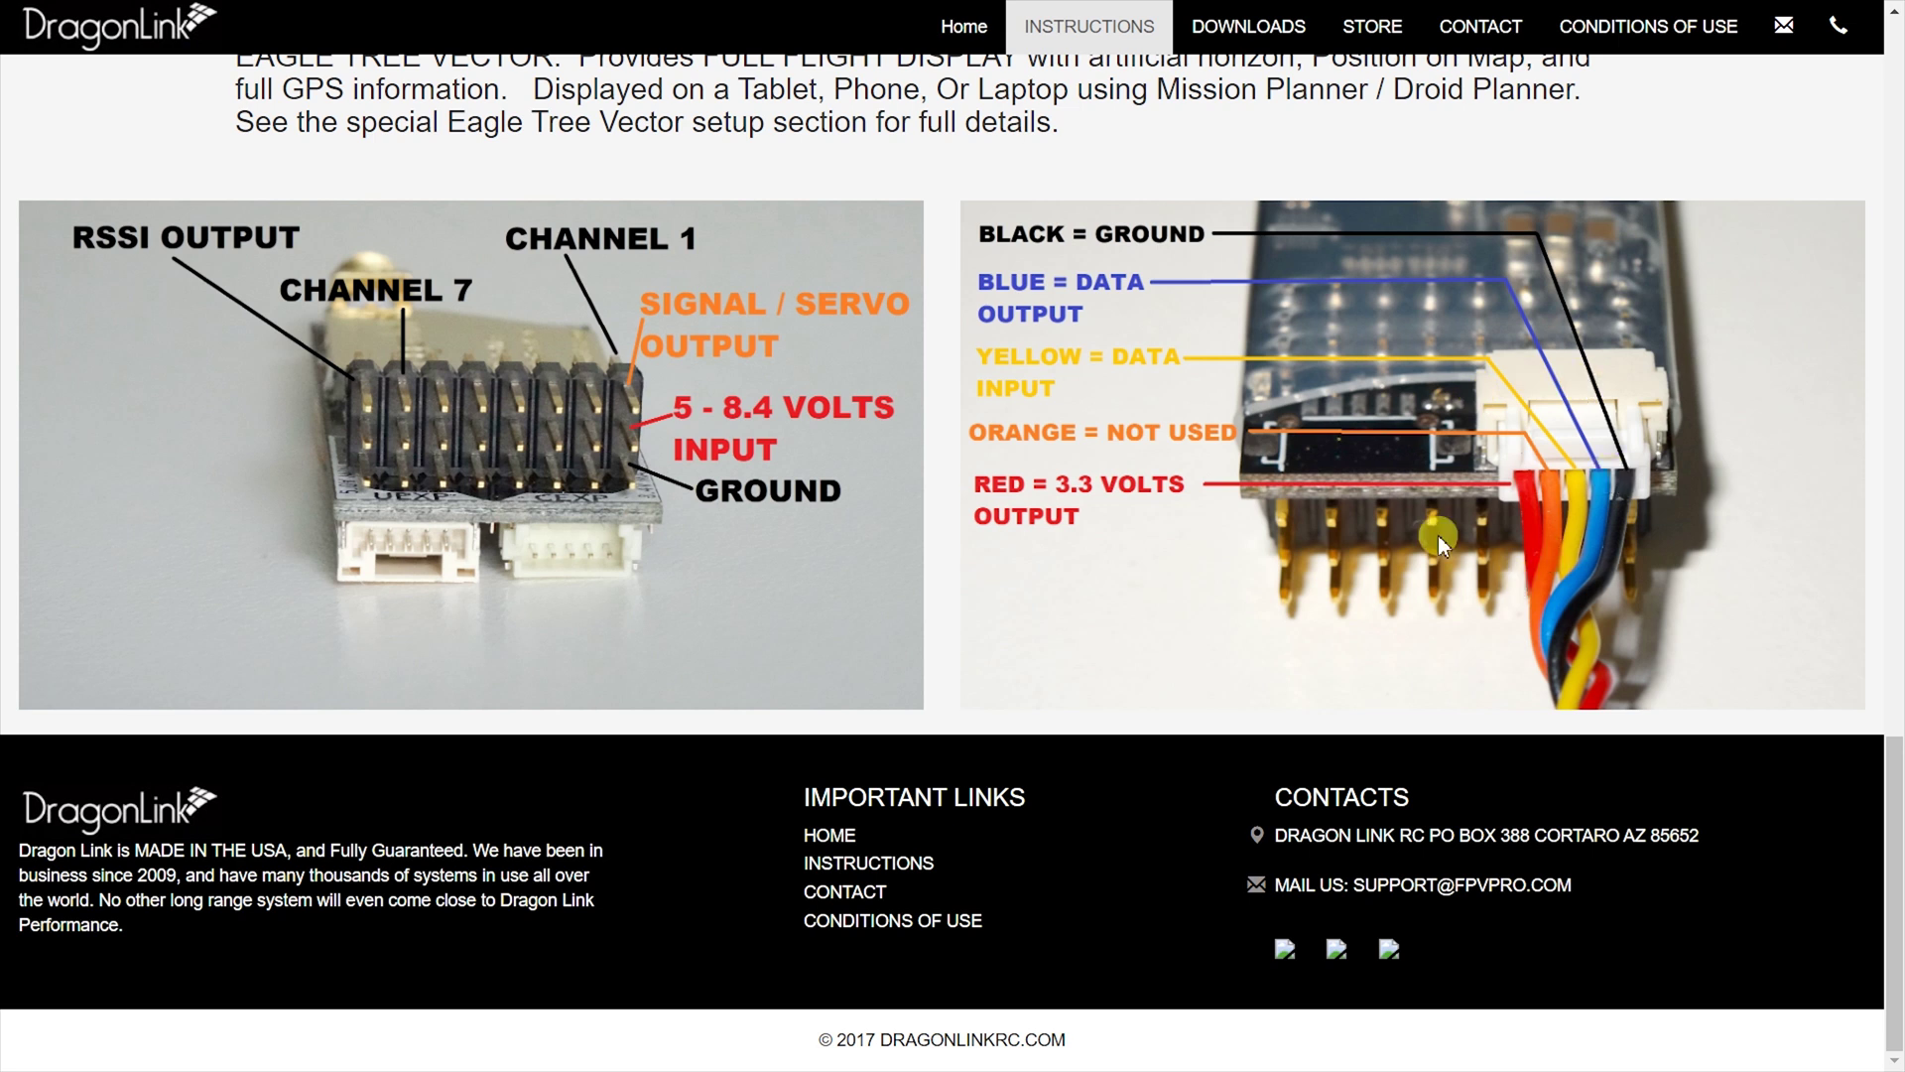
{"action": "key", "text": "alt+Left"}
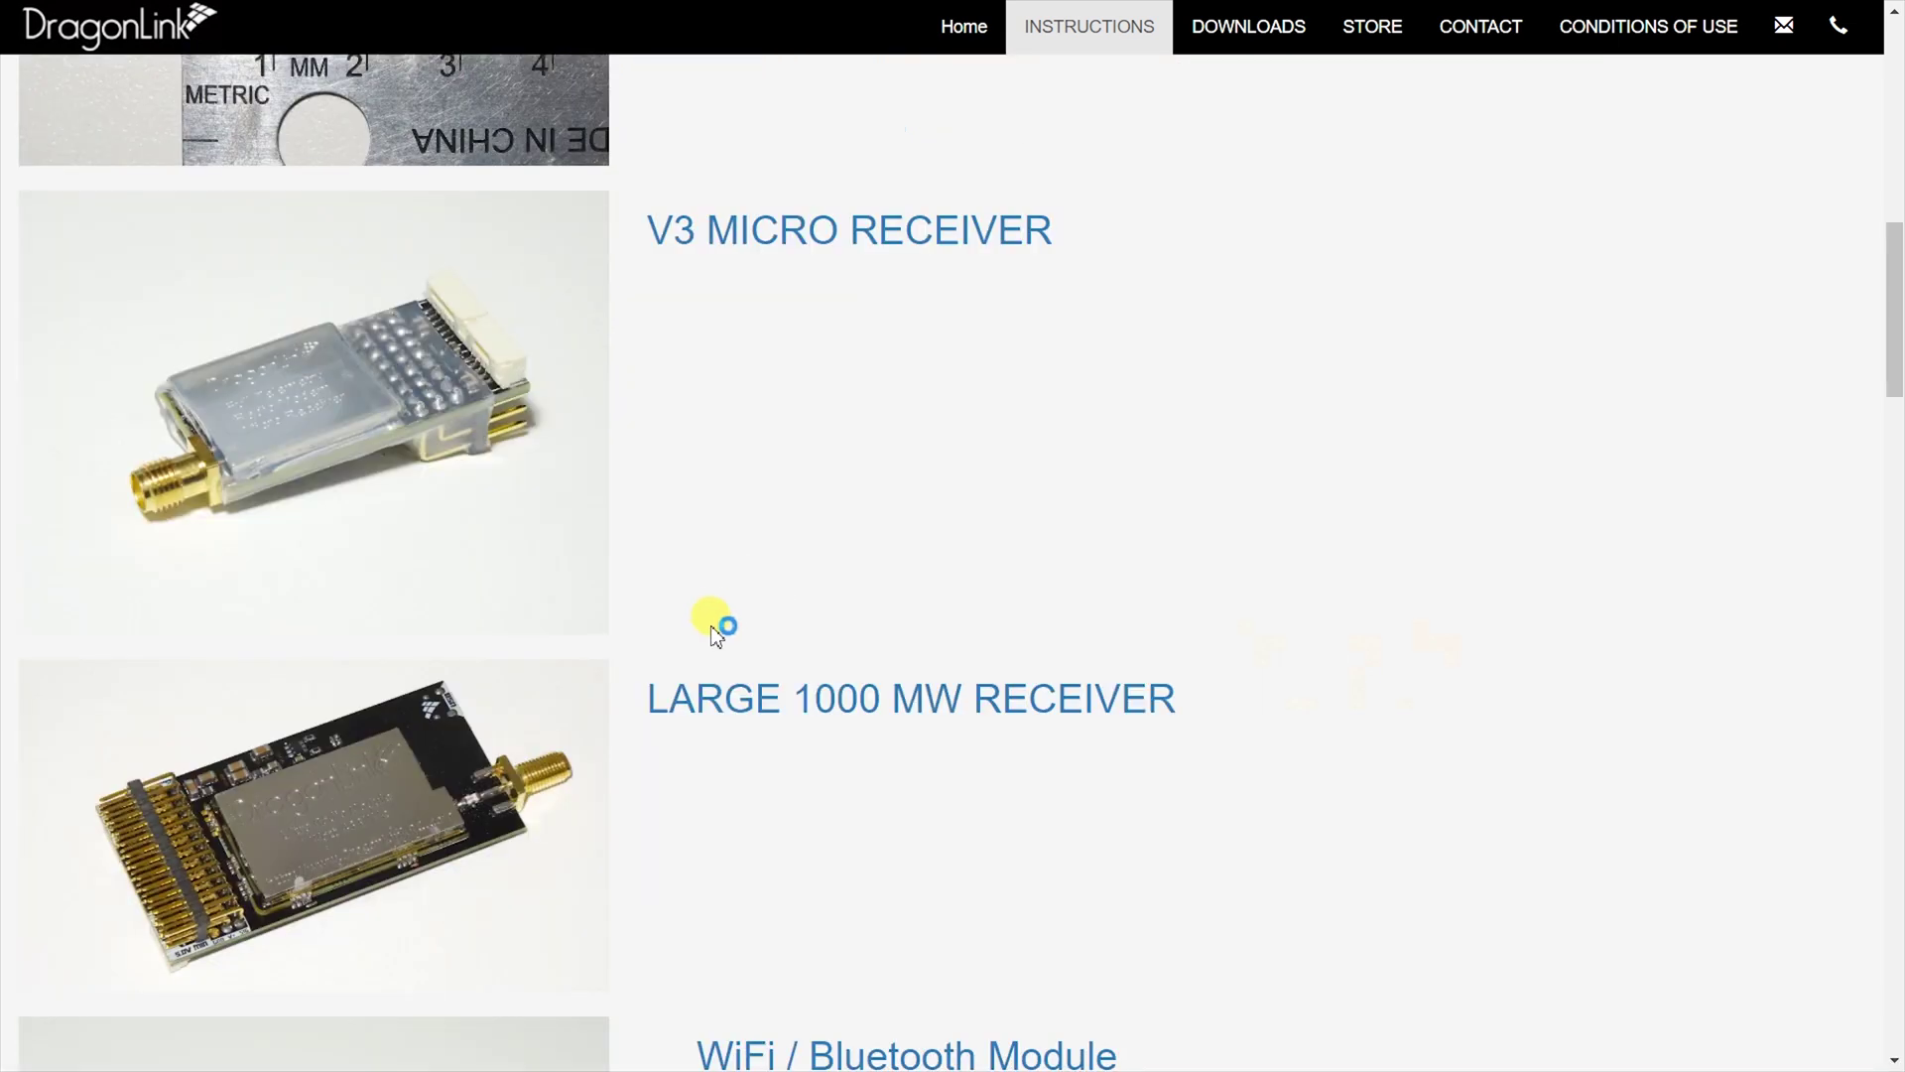
Look at the Large 1000 MW Receiver instructions and save the receiver settings
{"action": "left_click", "coordinate": [770, 690]}
{"action": "scroll", "coordinate": [780, 691], "scroll_direction": "down", "scroll_amount": 20}
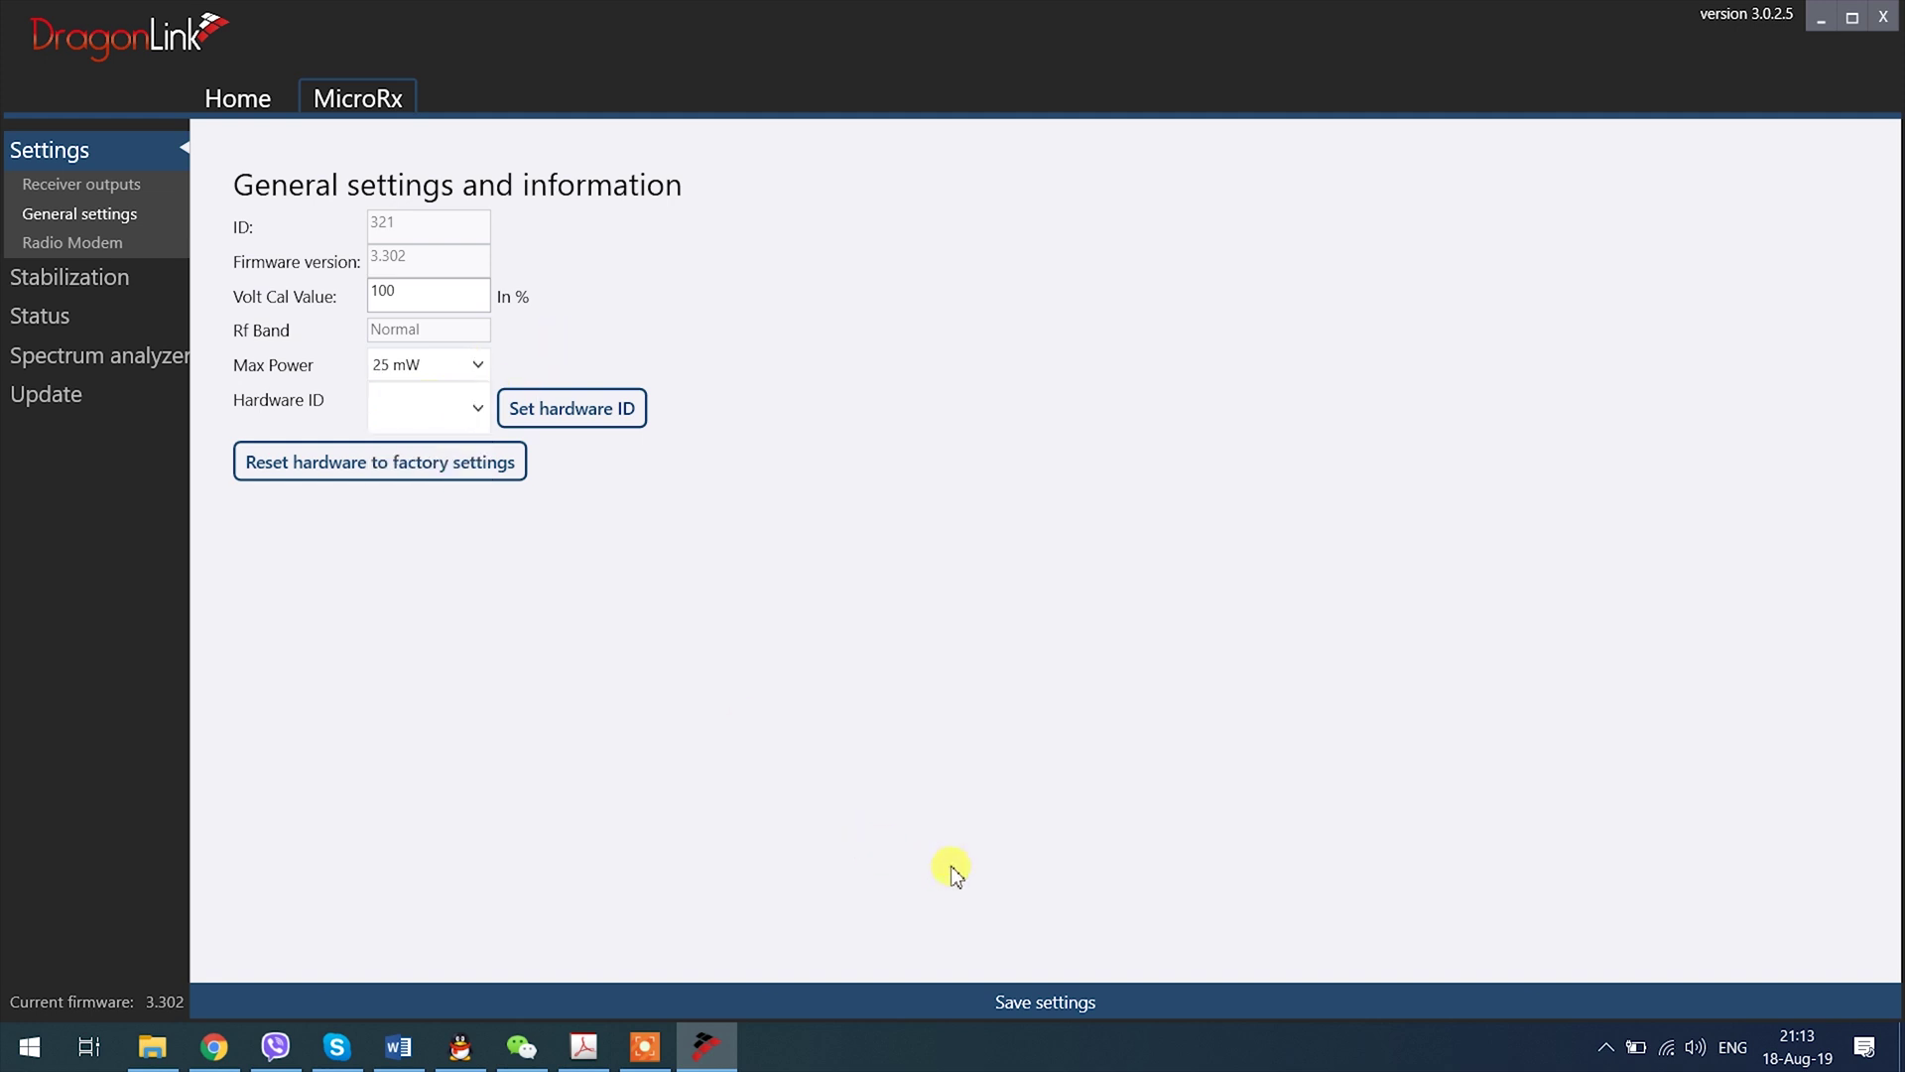
{"action": "left_click", "coordinate": [1050, 1004]}
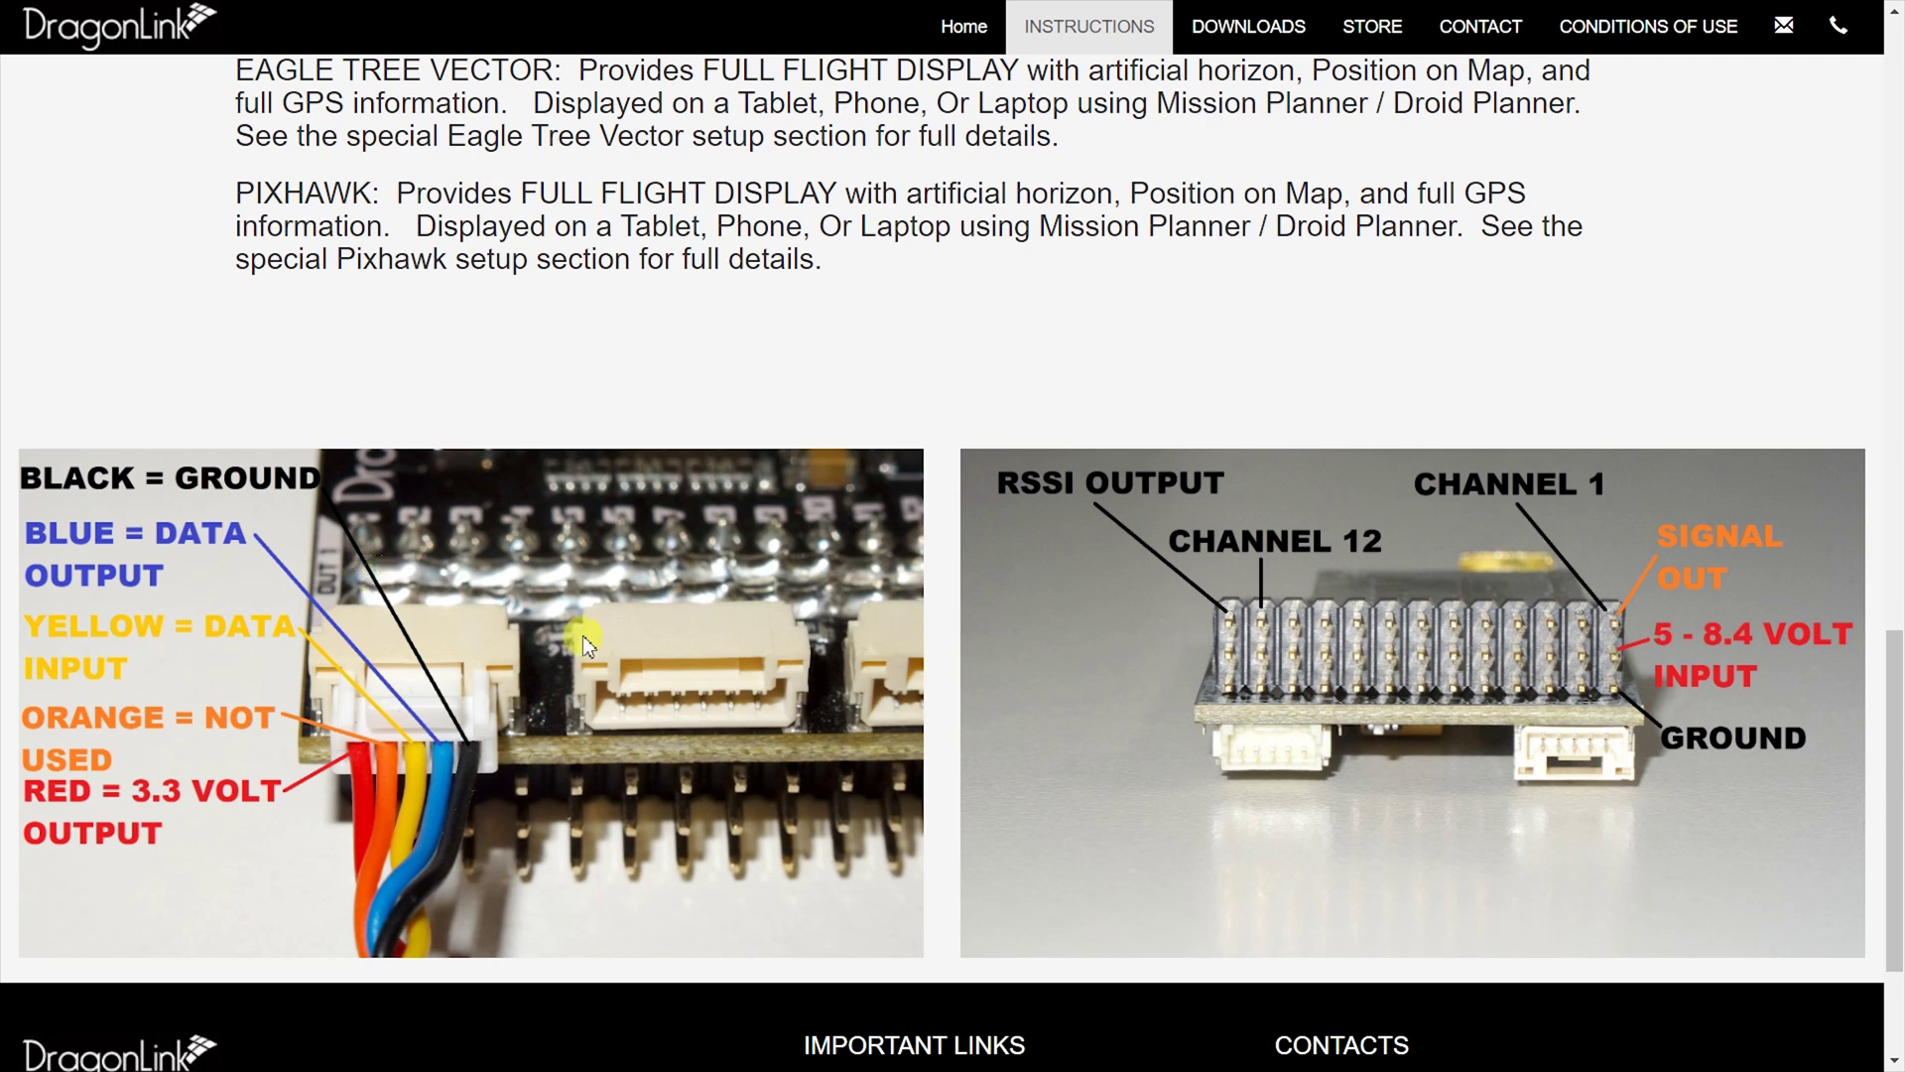
{"action": "scroll", "coordinate": [1213, 558], "scroll_direction": "up", "scroll_amount": 2}
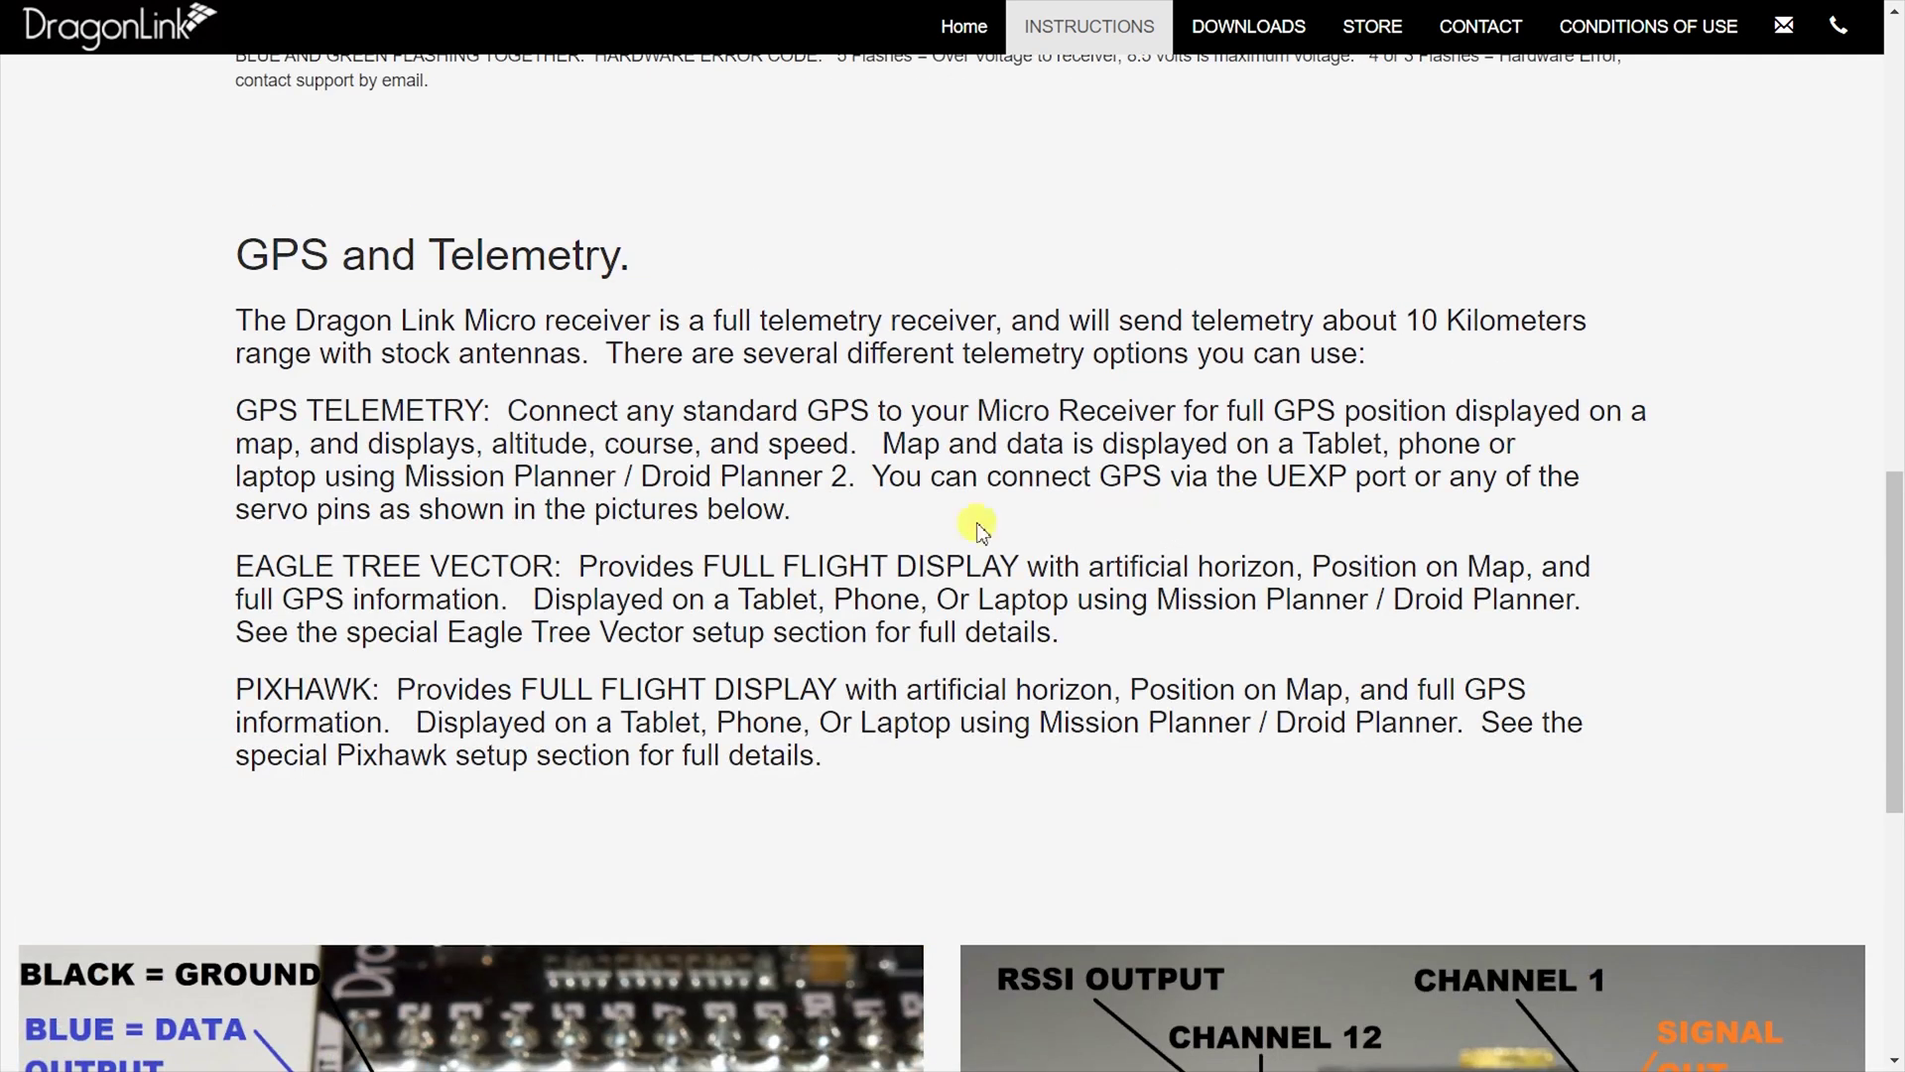
{"action": "scroll", "coordinate": [893, 556], "scroll_direction": "up", "scroll_amount": 10}
Reopen the V3 Micro Receiver instructions and scroll back up to the top
{"action": "left_click", "coordinate": [791, 234]}
{"action": "scroll", "coordinate": [819, 496], "scroll_direction": "down", "scroll_amount": 20}
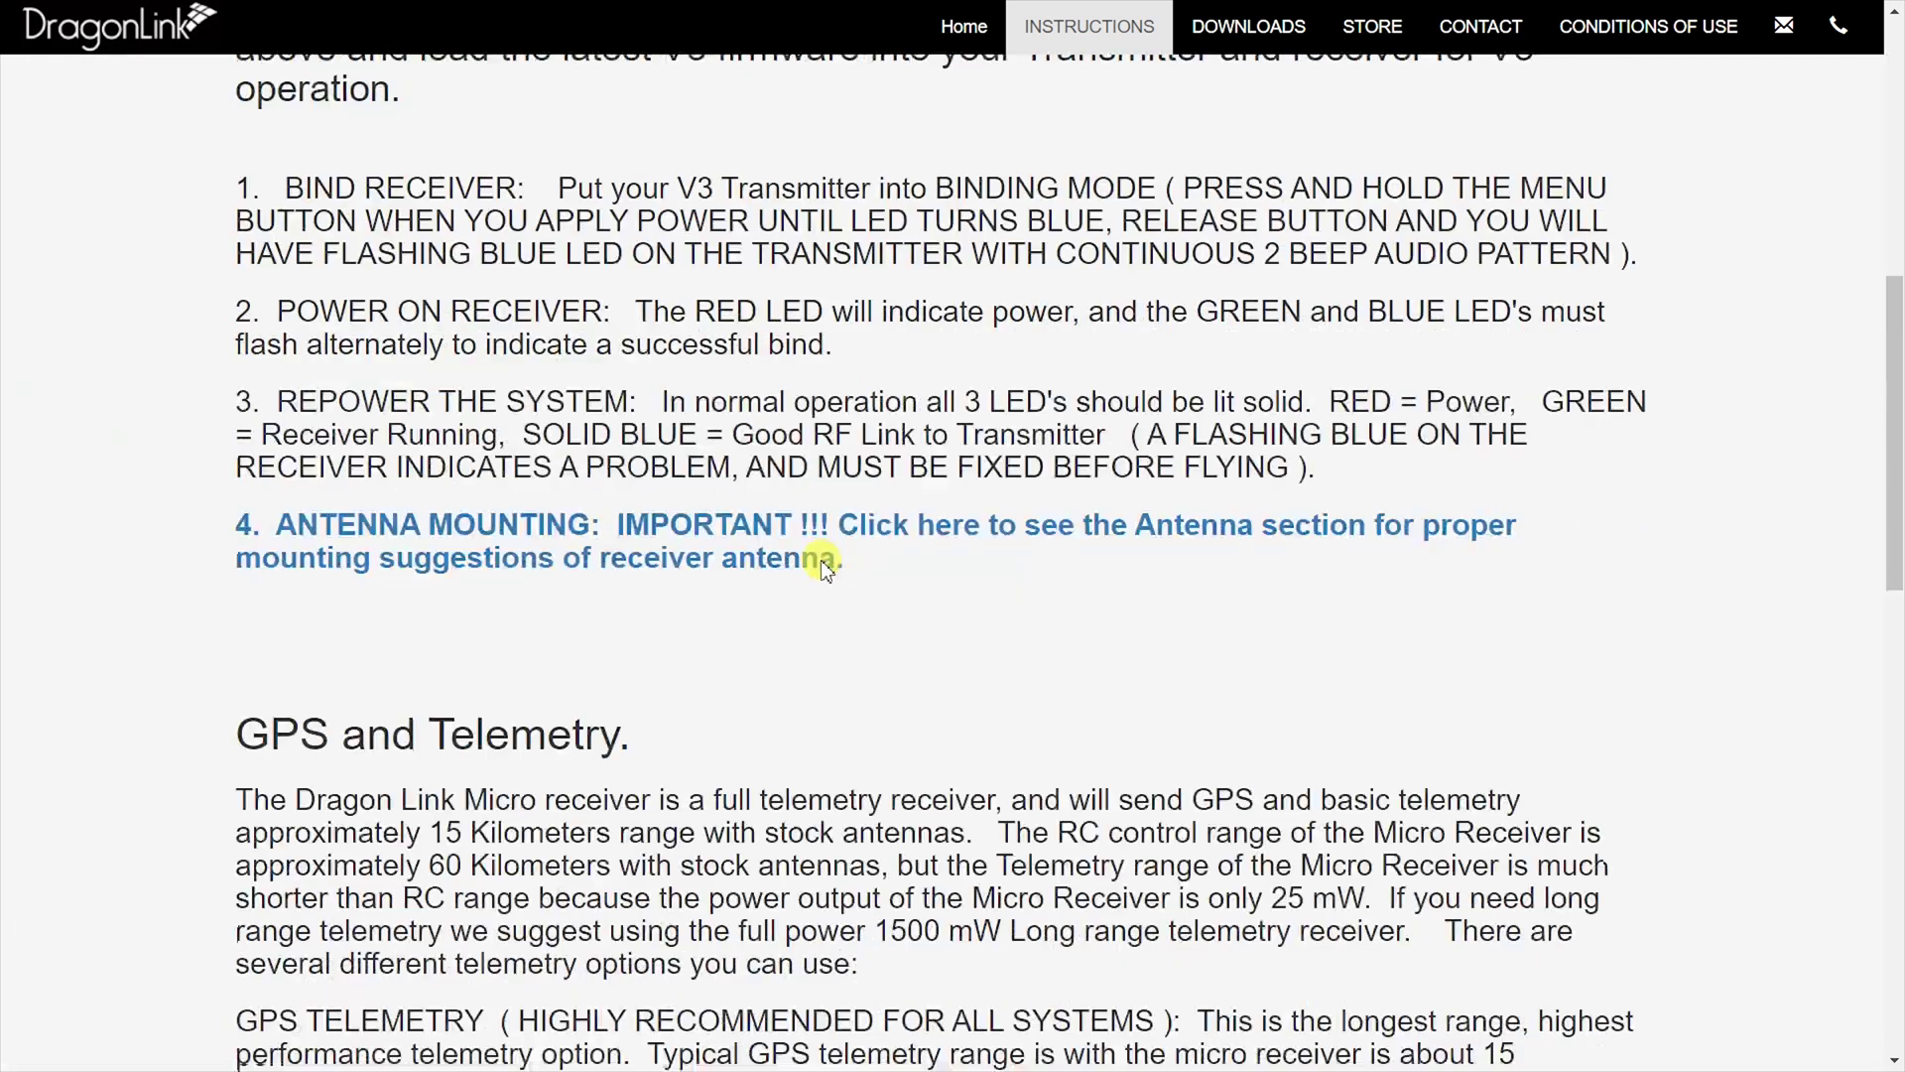
{"action": "scroll", "coordinate": [813, 575], "scroll_direction": "up", "scroll_amount": 1}
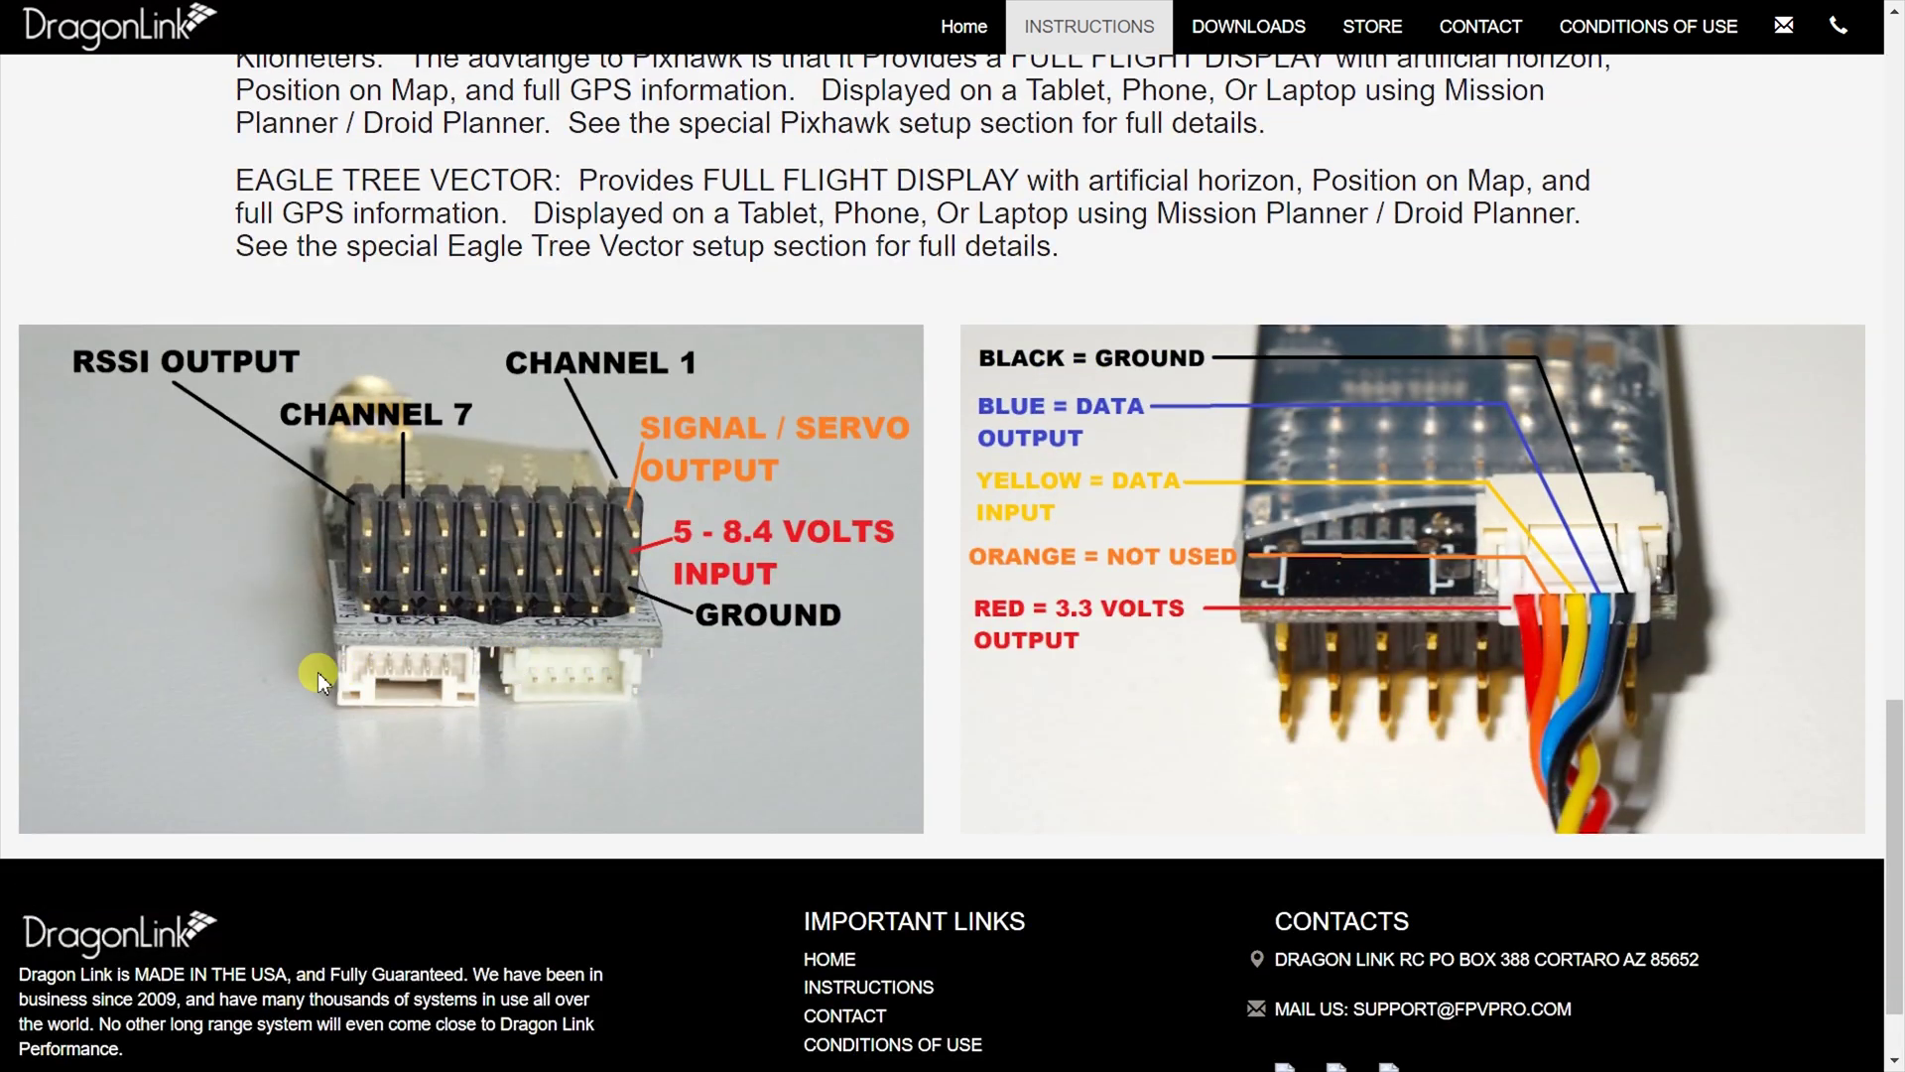
{"action": "scroll", "coordinate": [682, 585], "scroll_direction": "up", "scroll_amount": 15}
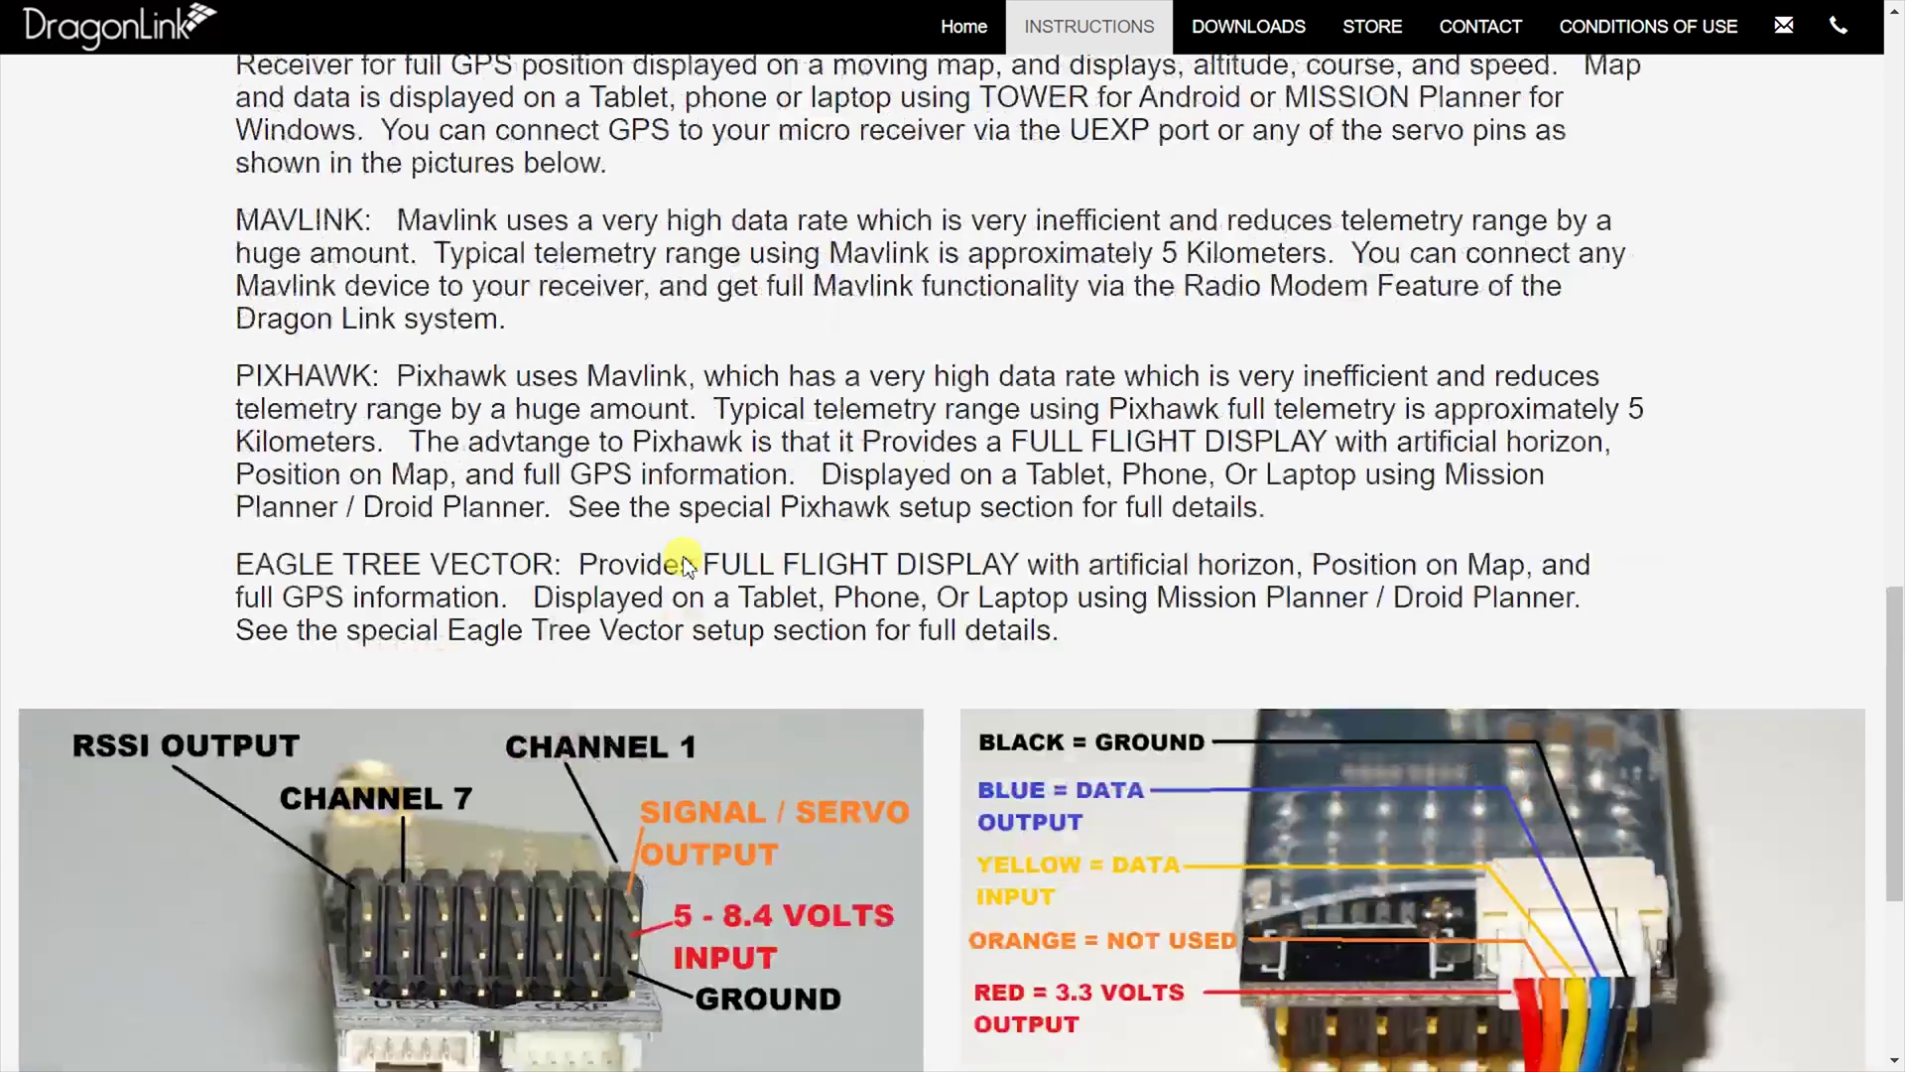
{"action": "scroll", "coordinate": [691, 558], "scroll_direction": "up", "scroll_amount": 5}
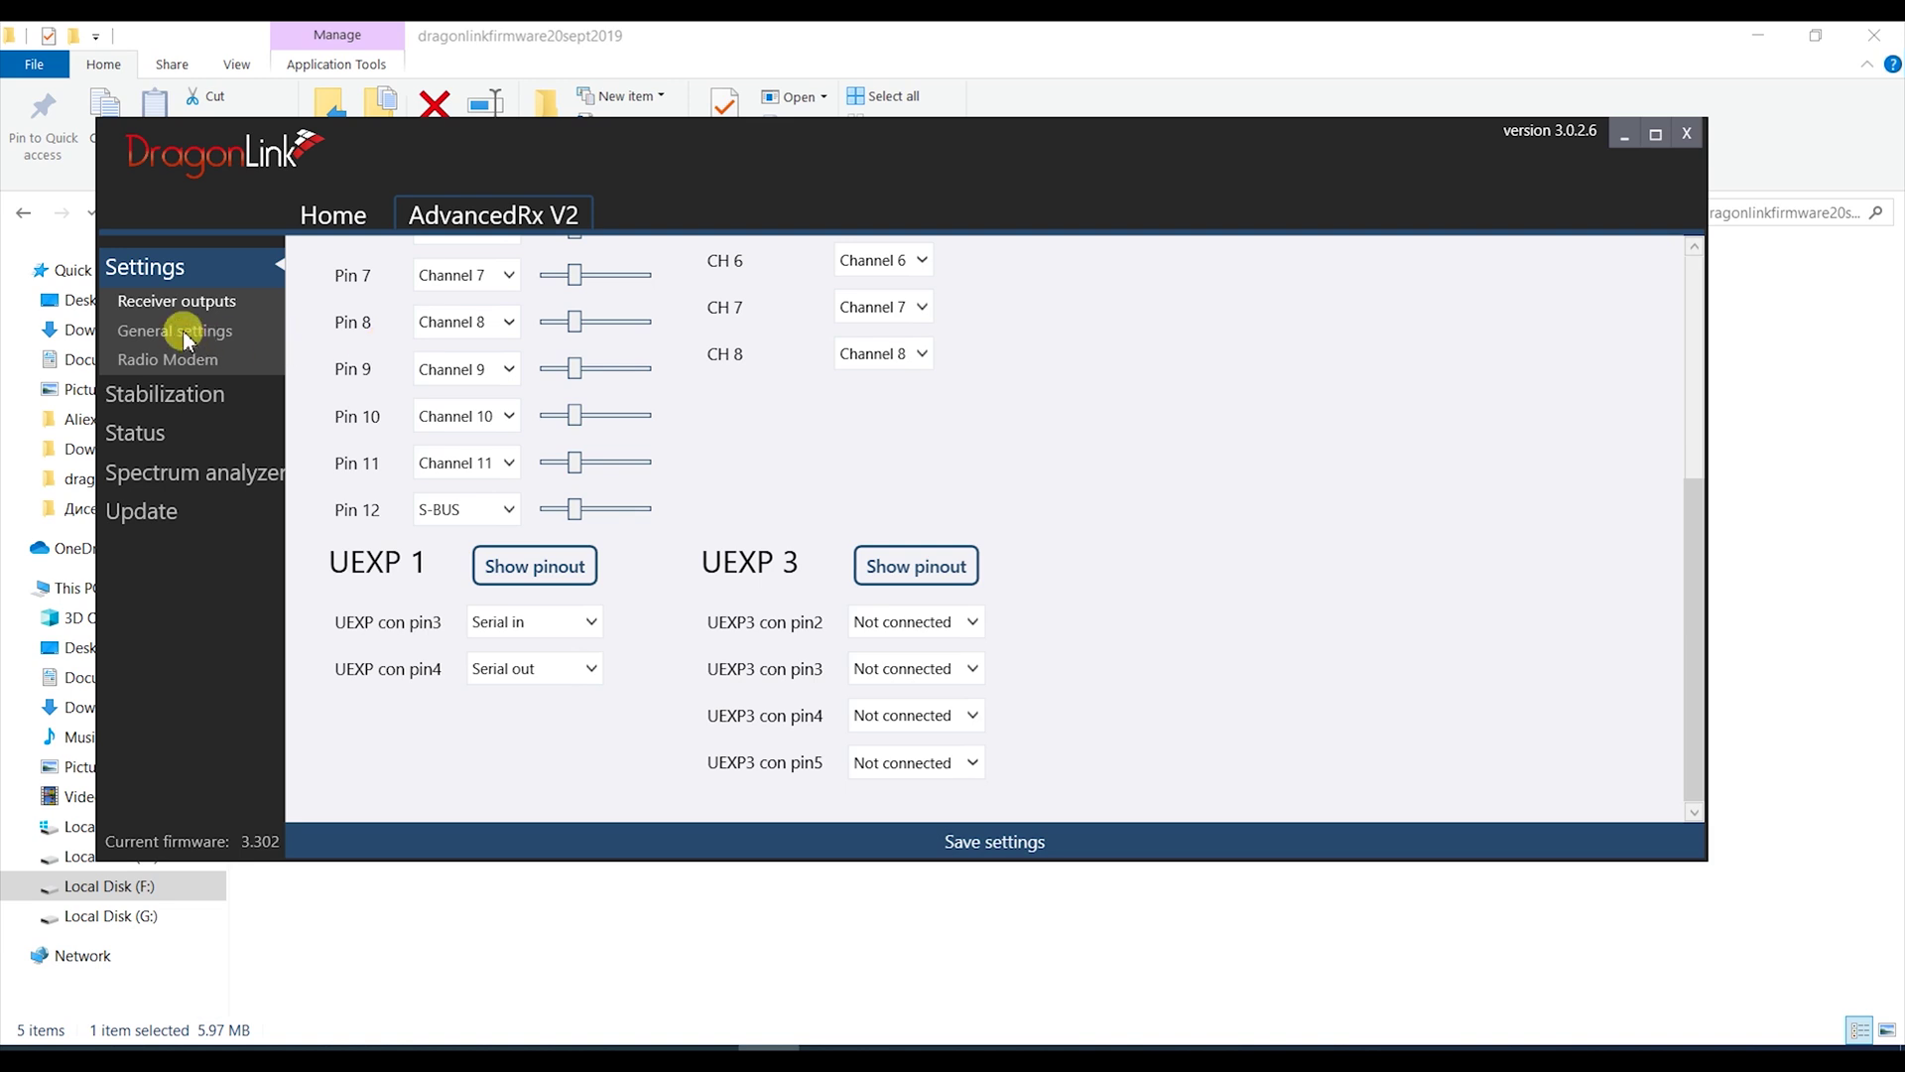
In General settings, pick 400 mW for Max Power, leave Hardware ID unchanged, and save
{"action": "left_click", "coordinate": [185, 336]}
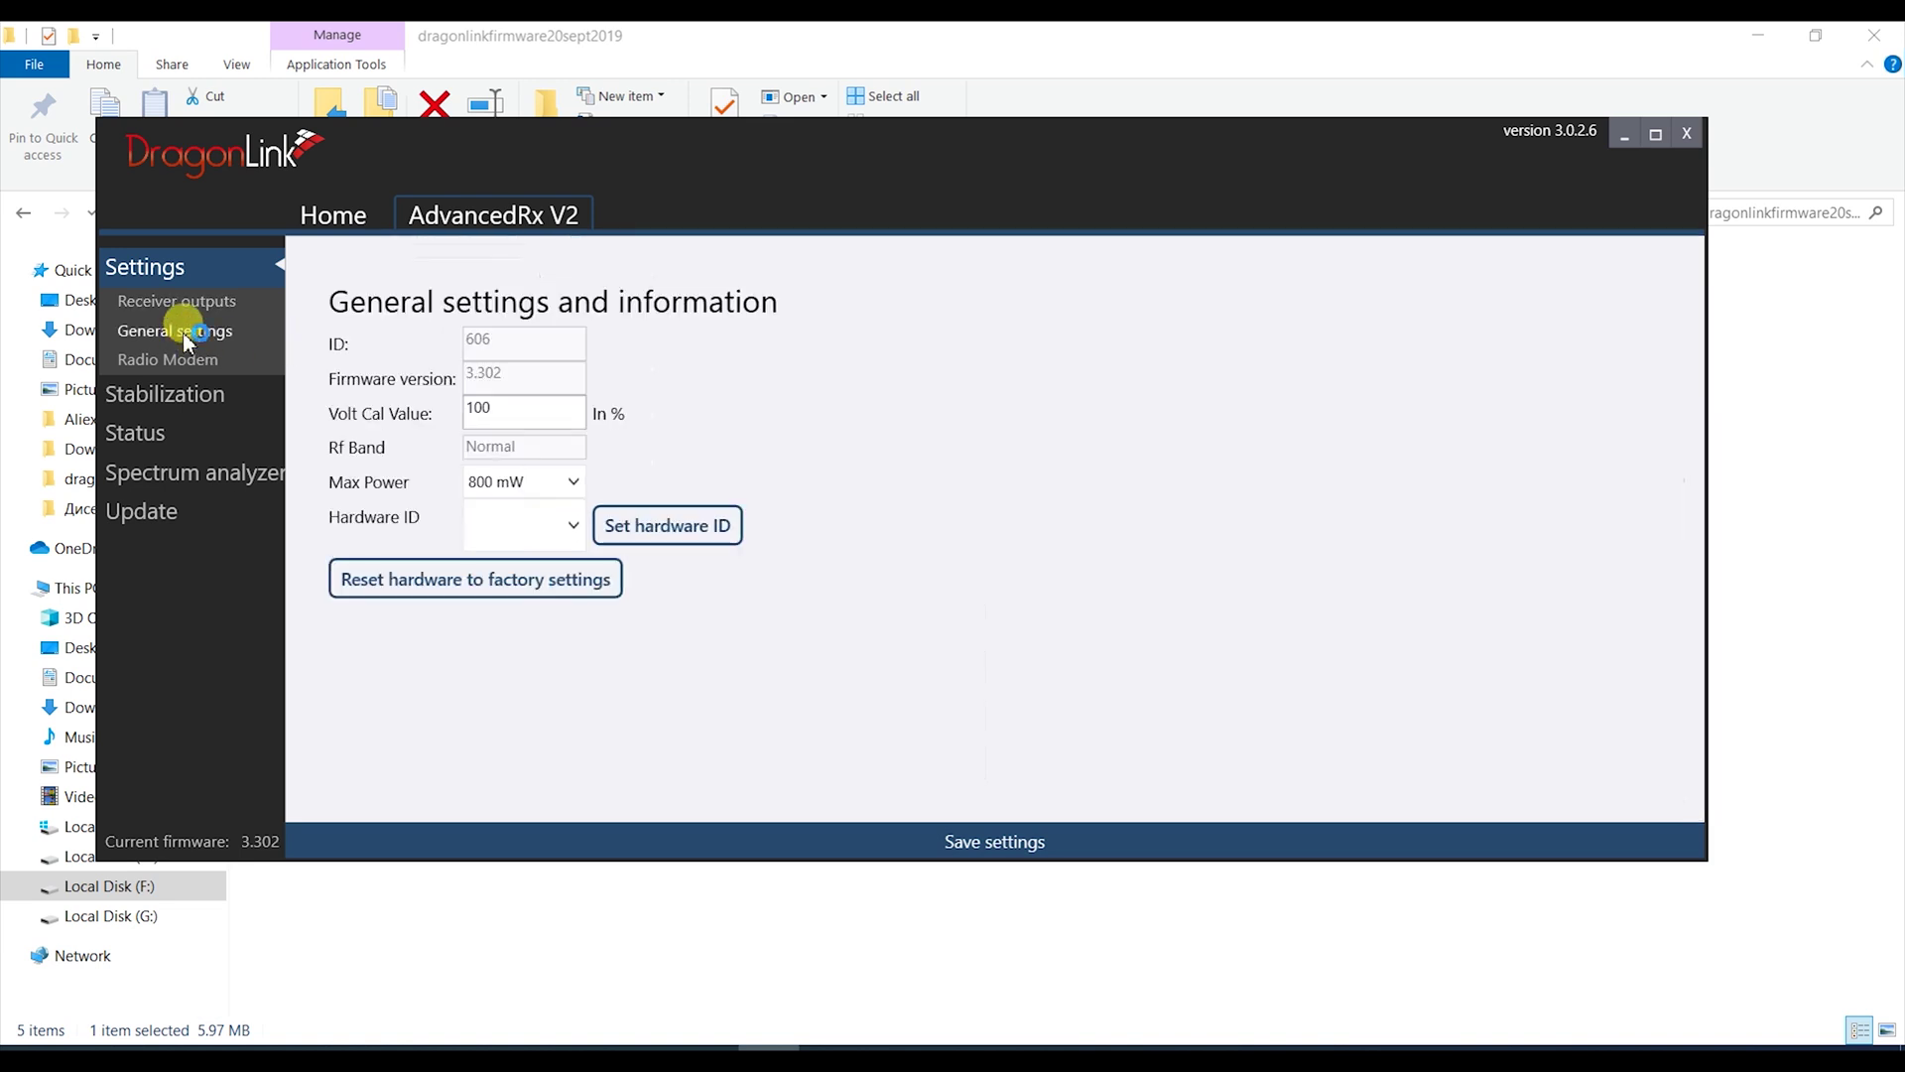
{"action": "left_click", "coordinate": [556, 482]}
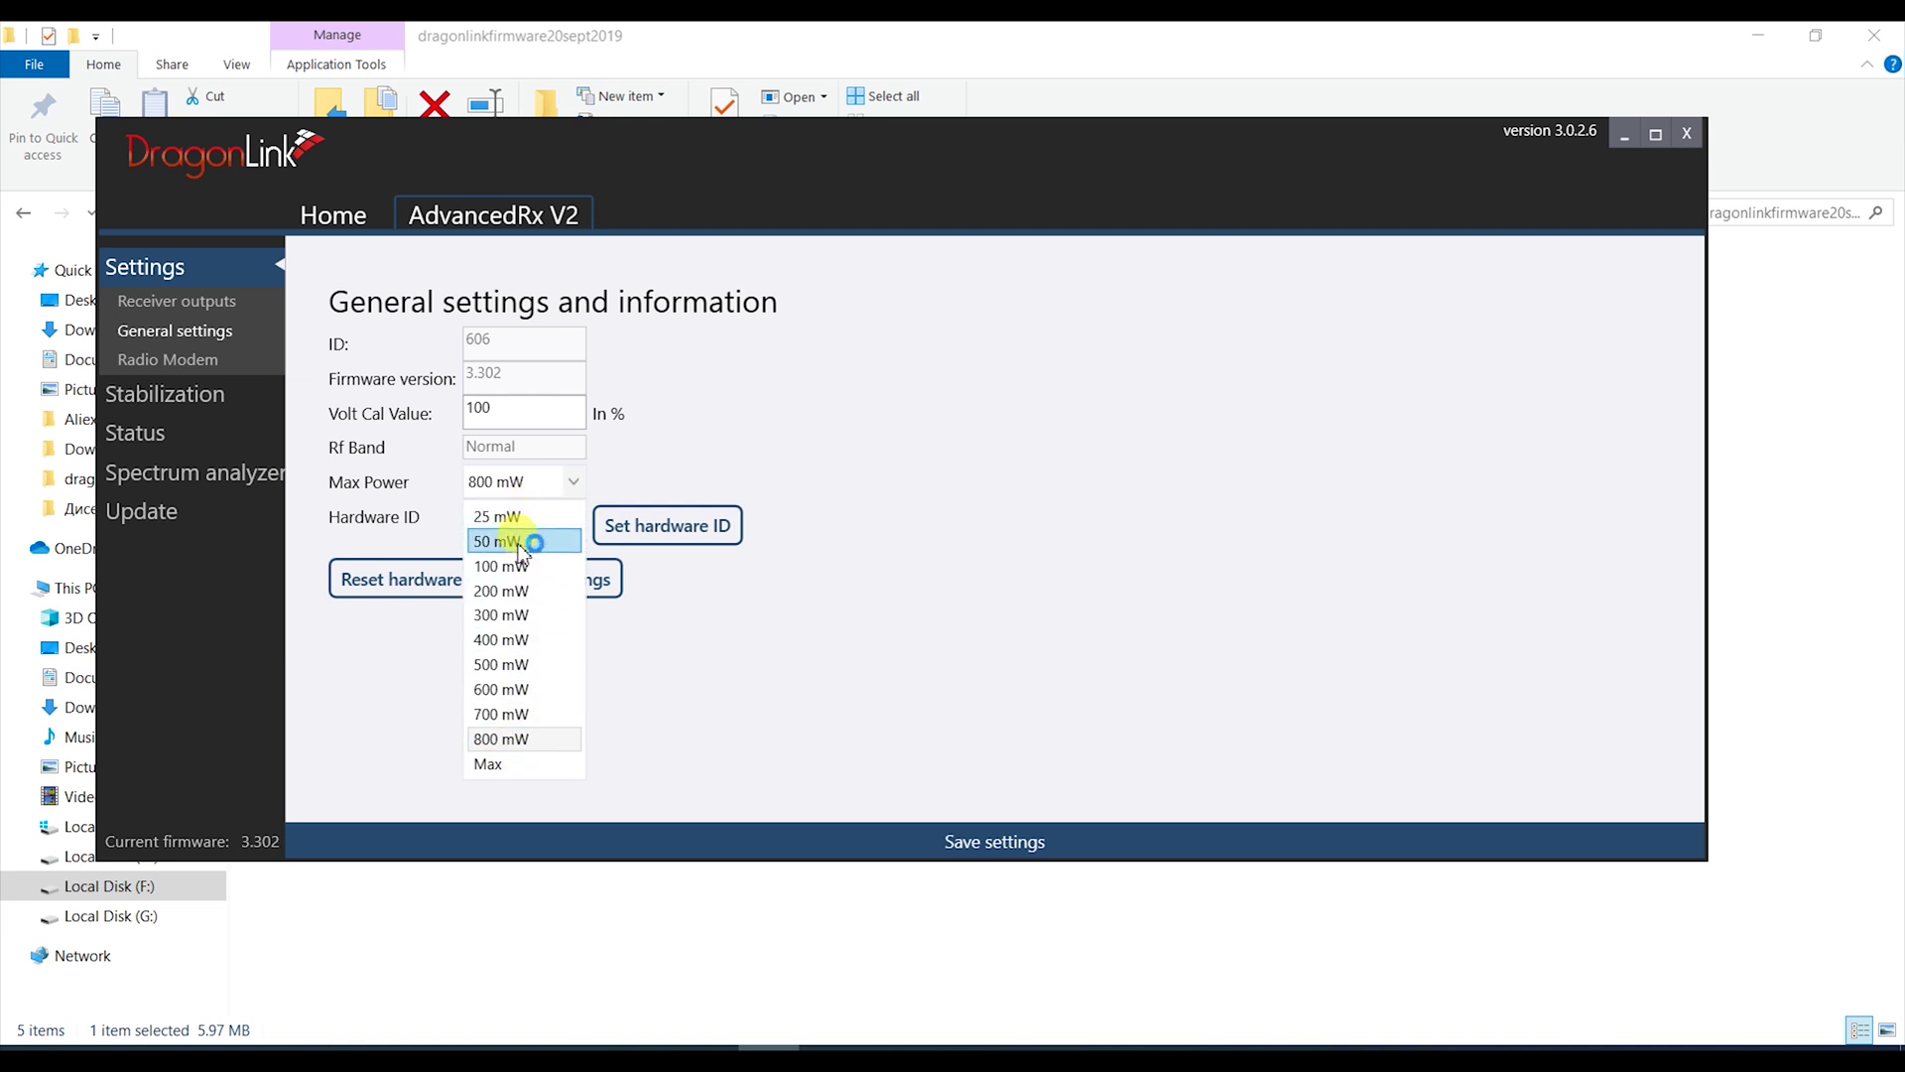
{"action": "left_click", "coordinate": [523, 640]}
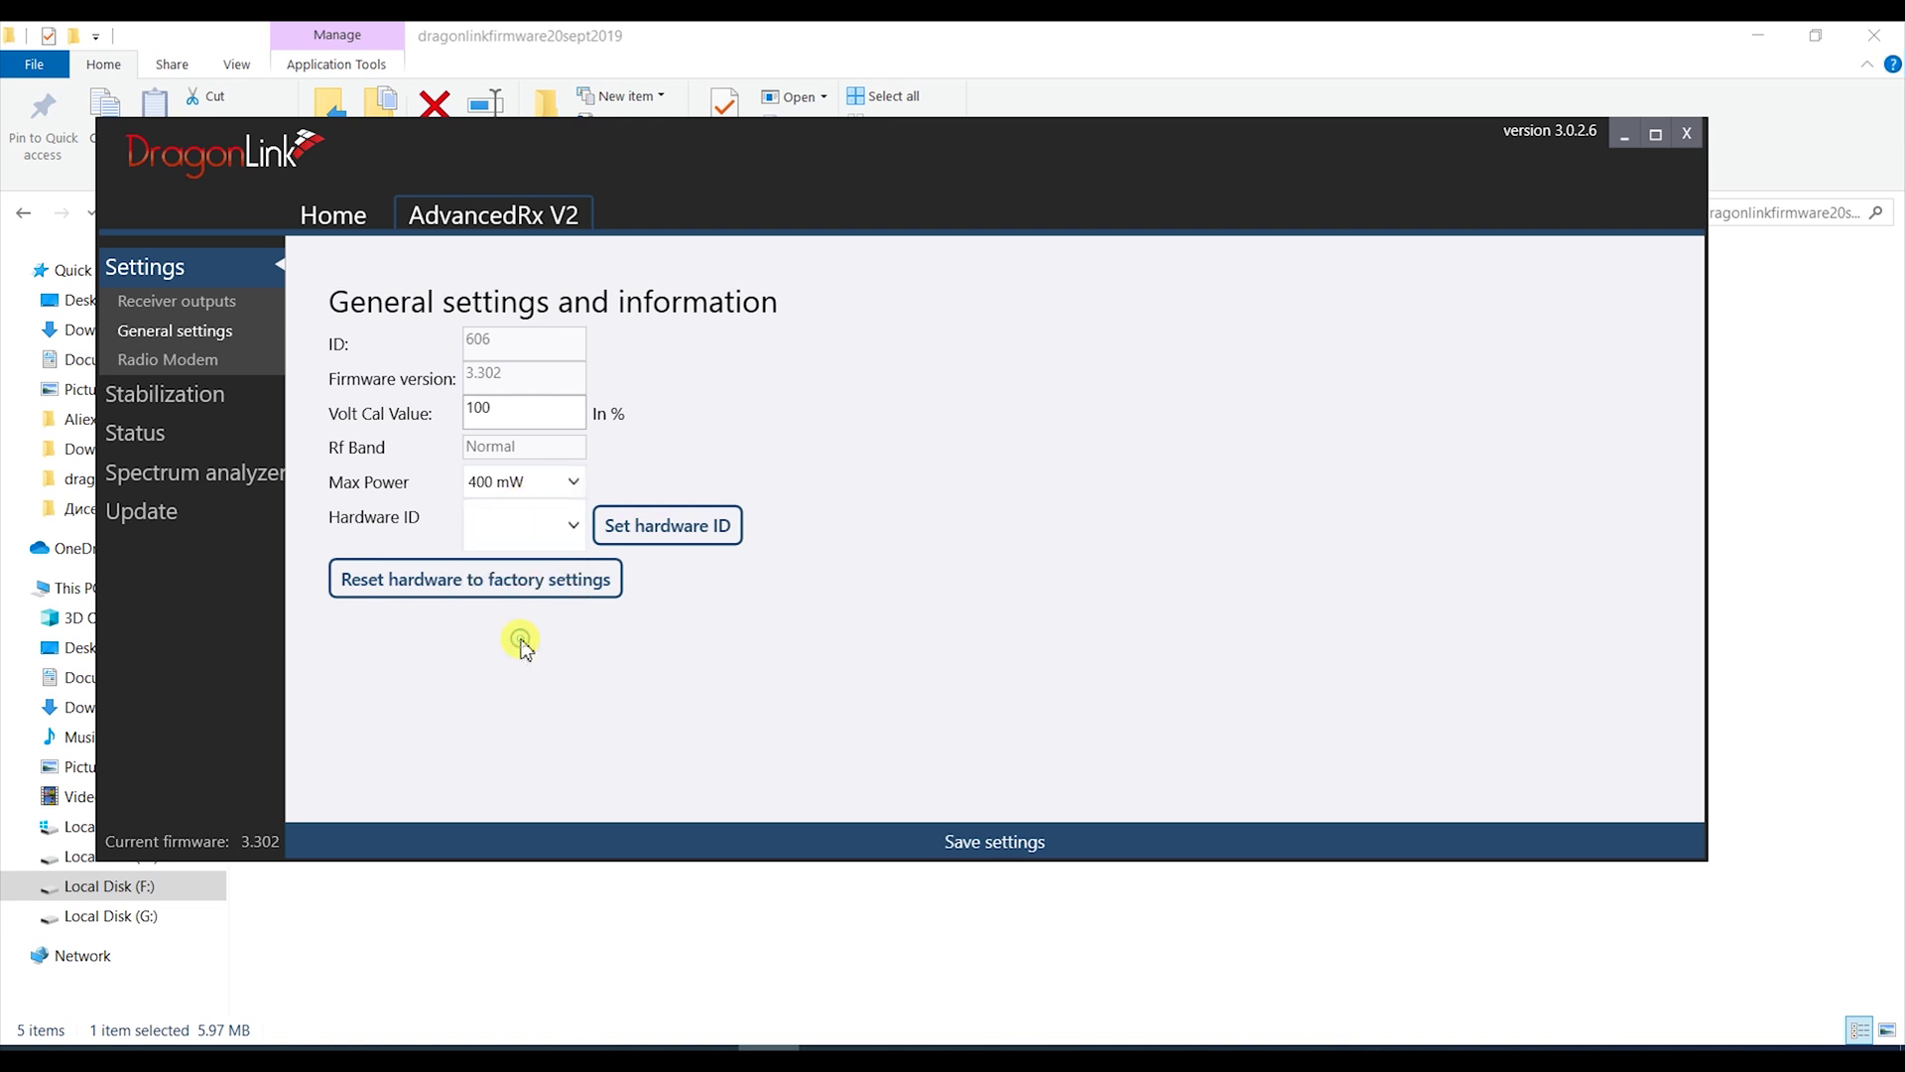
{"action": "left_click", "coordinate": [574, 523]}
{"action": "left_click", "coordinate": [577, 526]}
{"action": "left_click", "coordinate": [1003, 839]}
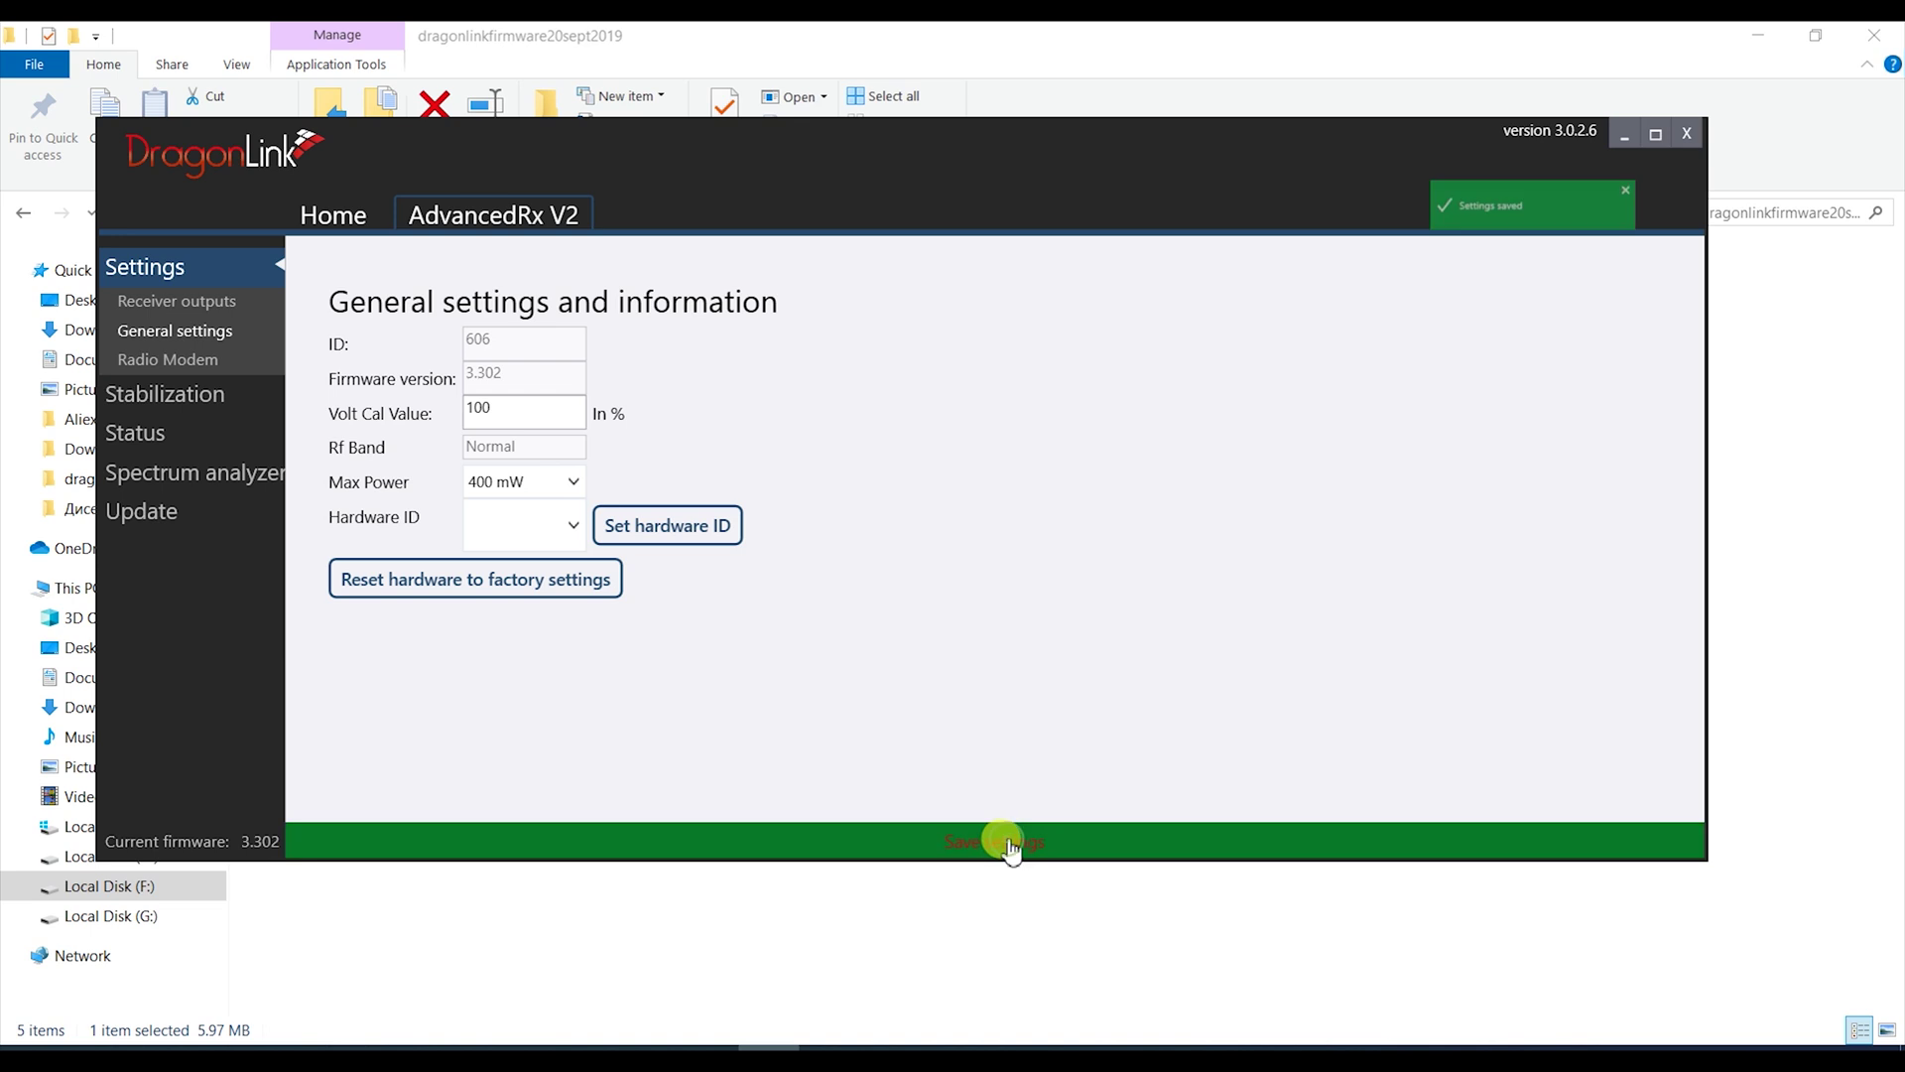
On the Radio Modem page, choose 38400 baud and save the settings
{"action": "left_click", "coordinate": [184, 359]}
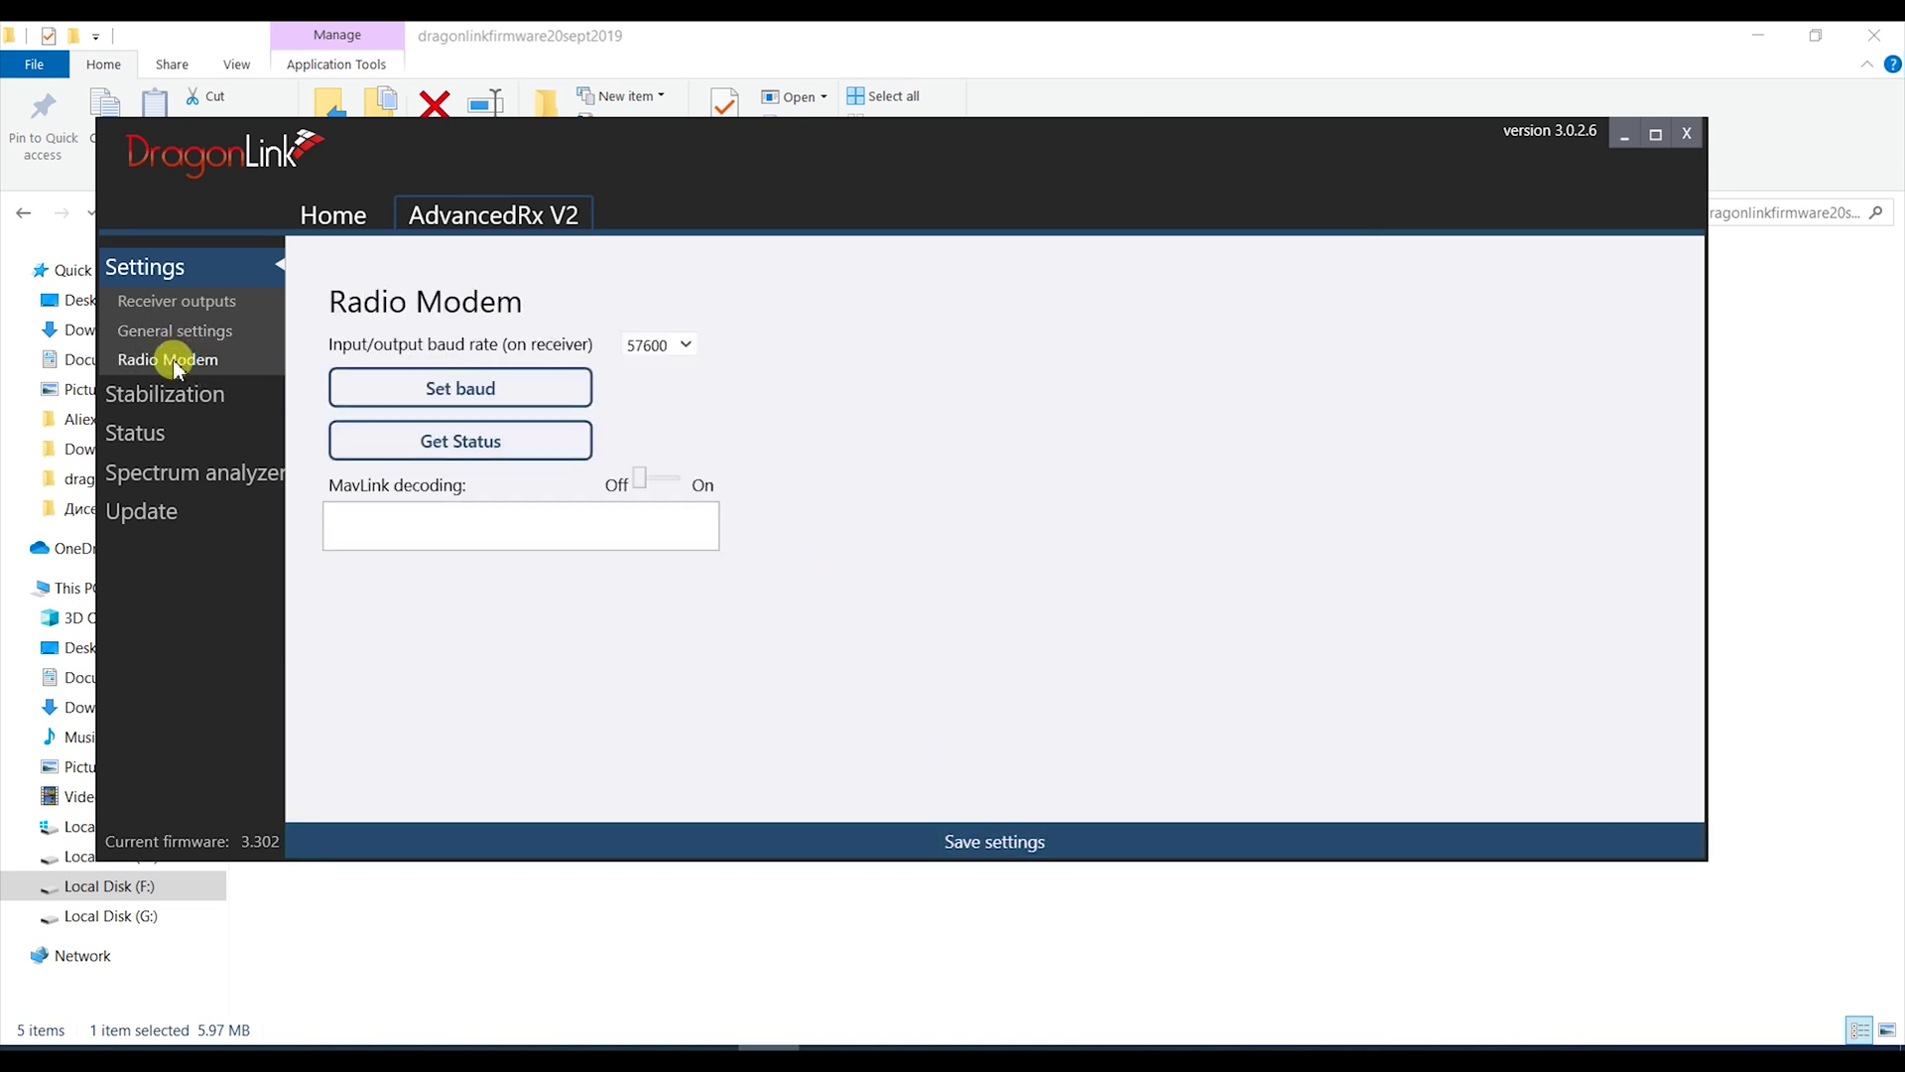
{"action": "left_click", "coordinate": [685, 345]}
{"action": "left_click", "coordinate": [663, 497]}
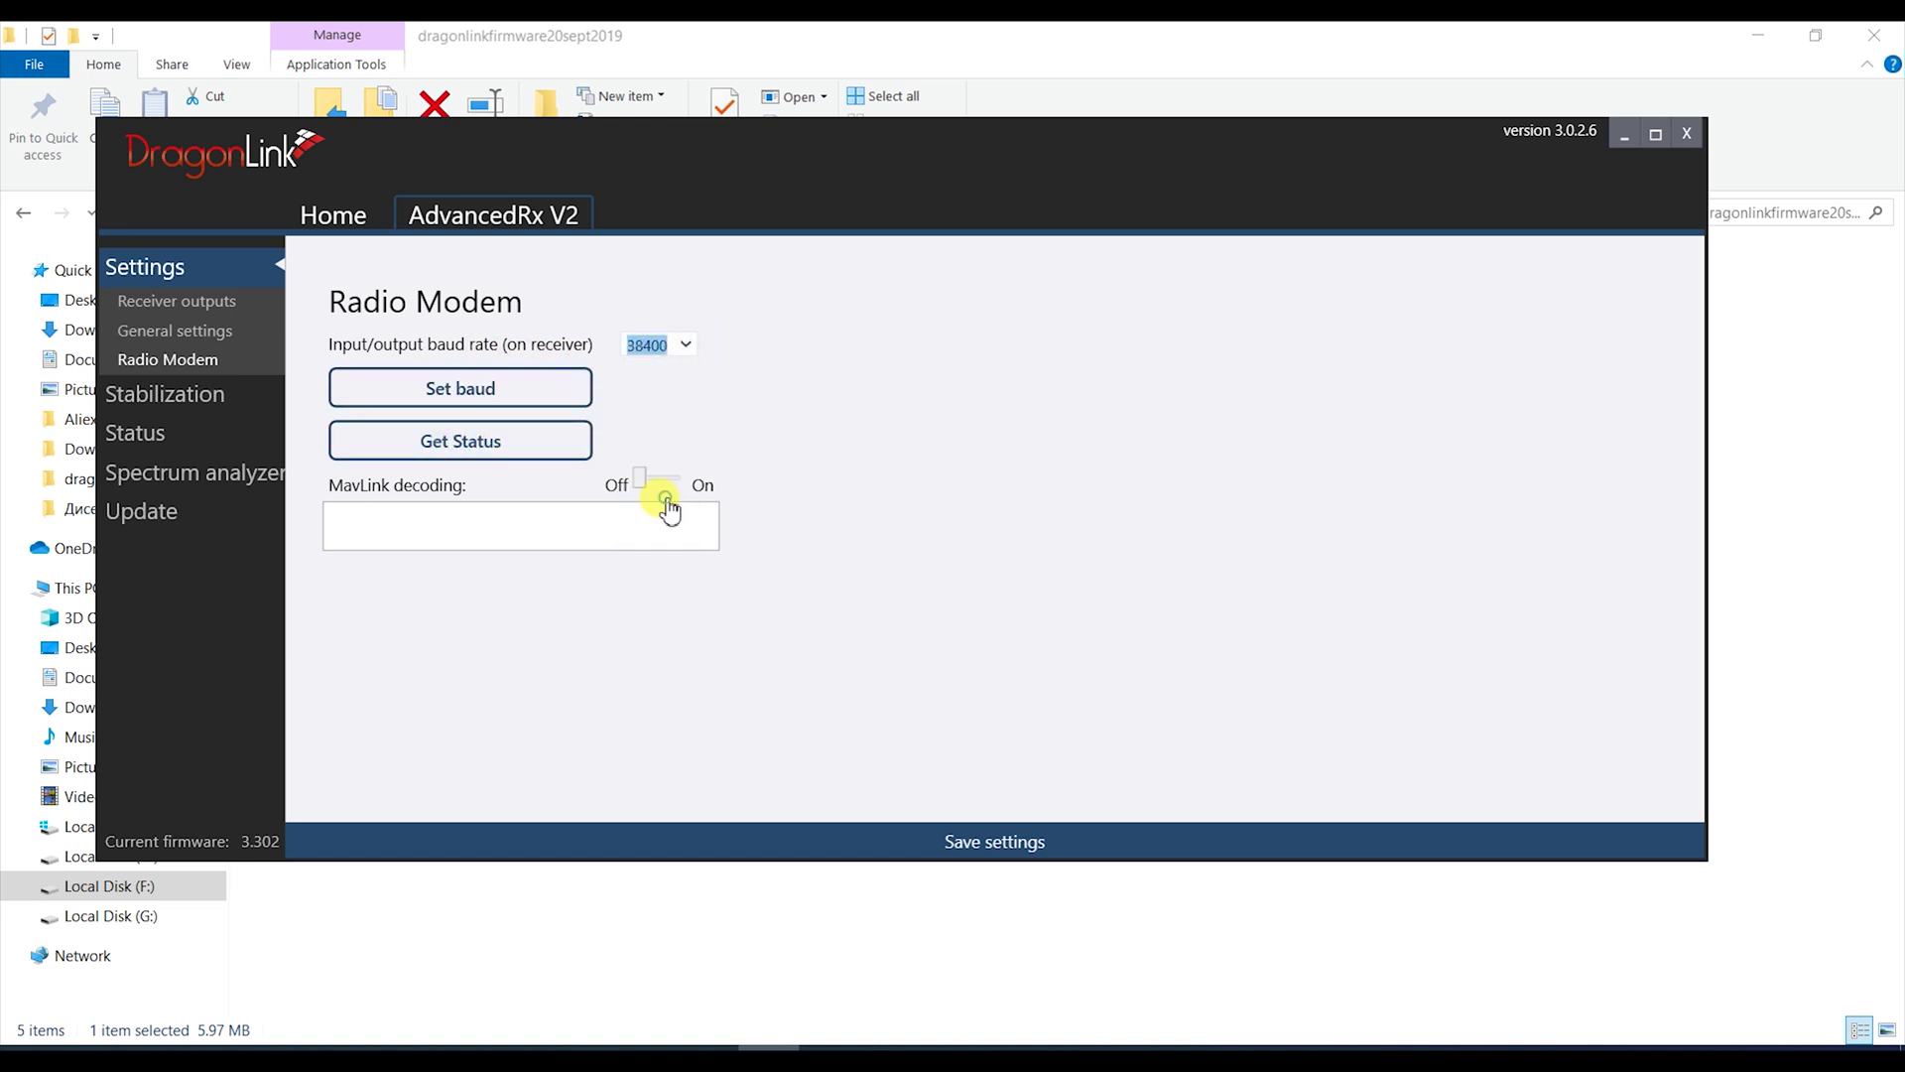
{"action": "left_click", "coordinate": [708, 379]}
{"action": "left_click", "coordinate": [663, 344]}
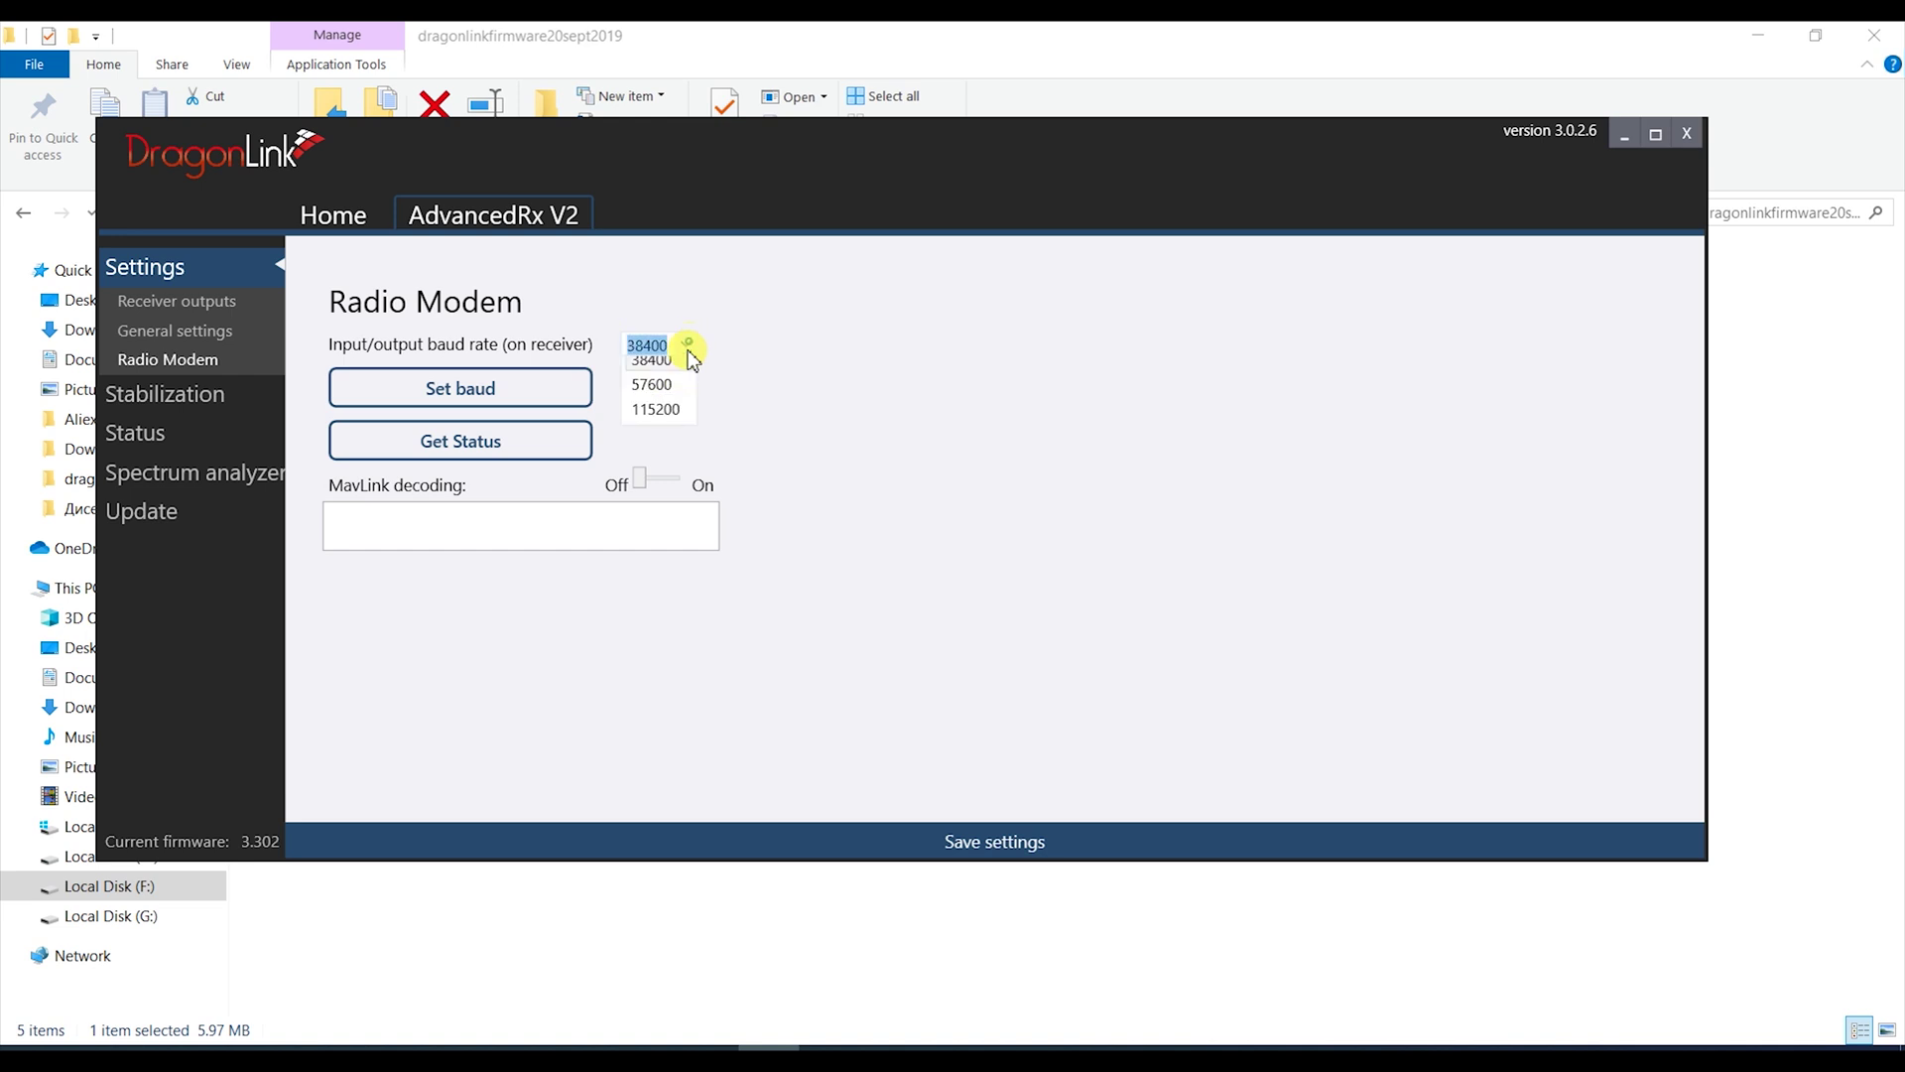
{"action": "left_click", "coordinate": [659, 492]}
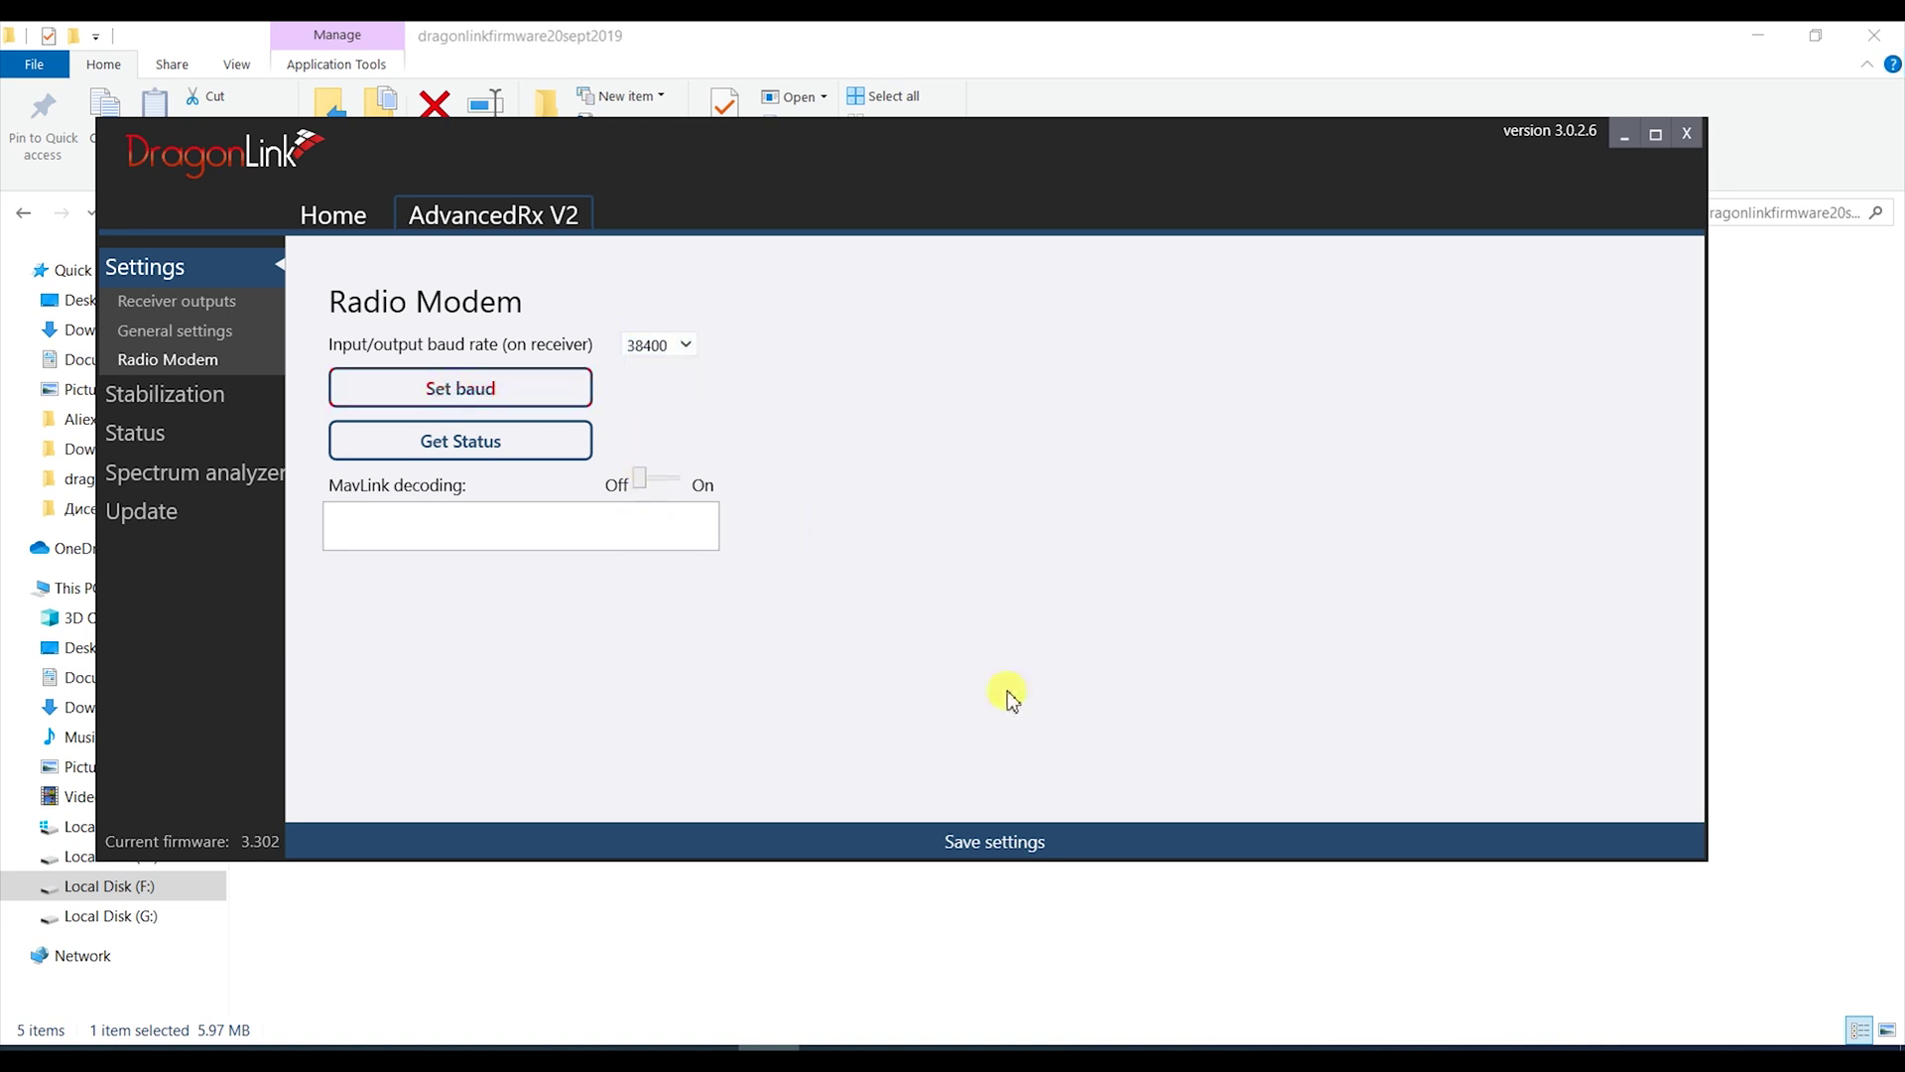
{"action": "left_click", "coordinate": [998, 842]}
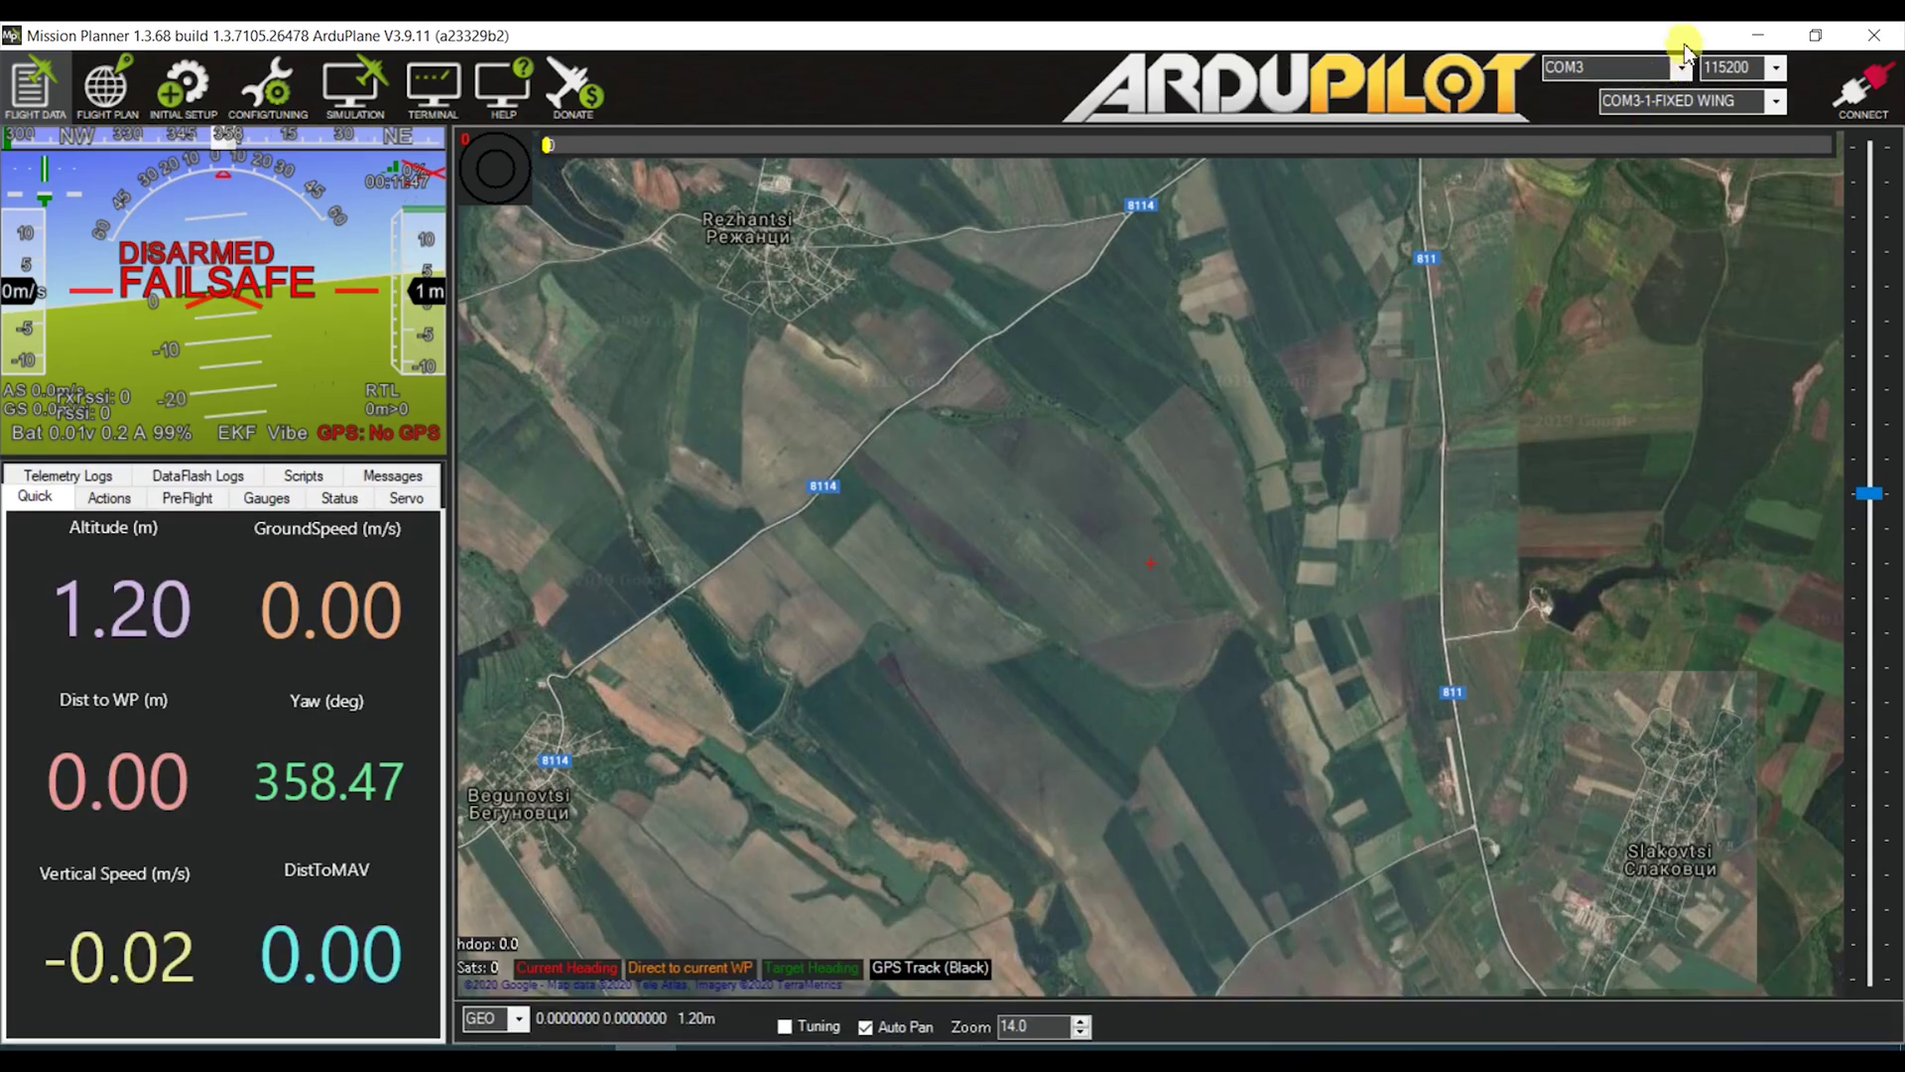
Connect to the aircraft on COM3 at 115200 and dismiss the new-firmware notice
{"action": "left_click", "coordinate": [1682, 67]}
{"action": "left_click", "coordinate": [1683, 67]}
{"action": "left_click", "coordinate": [1826, 100]}
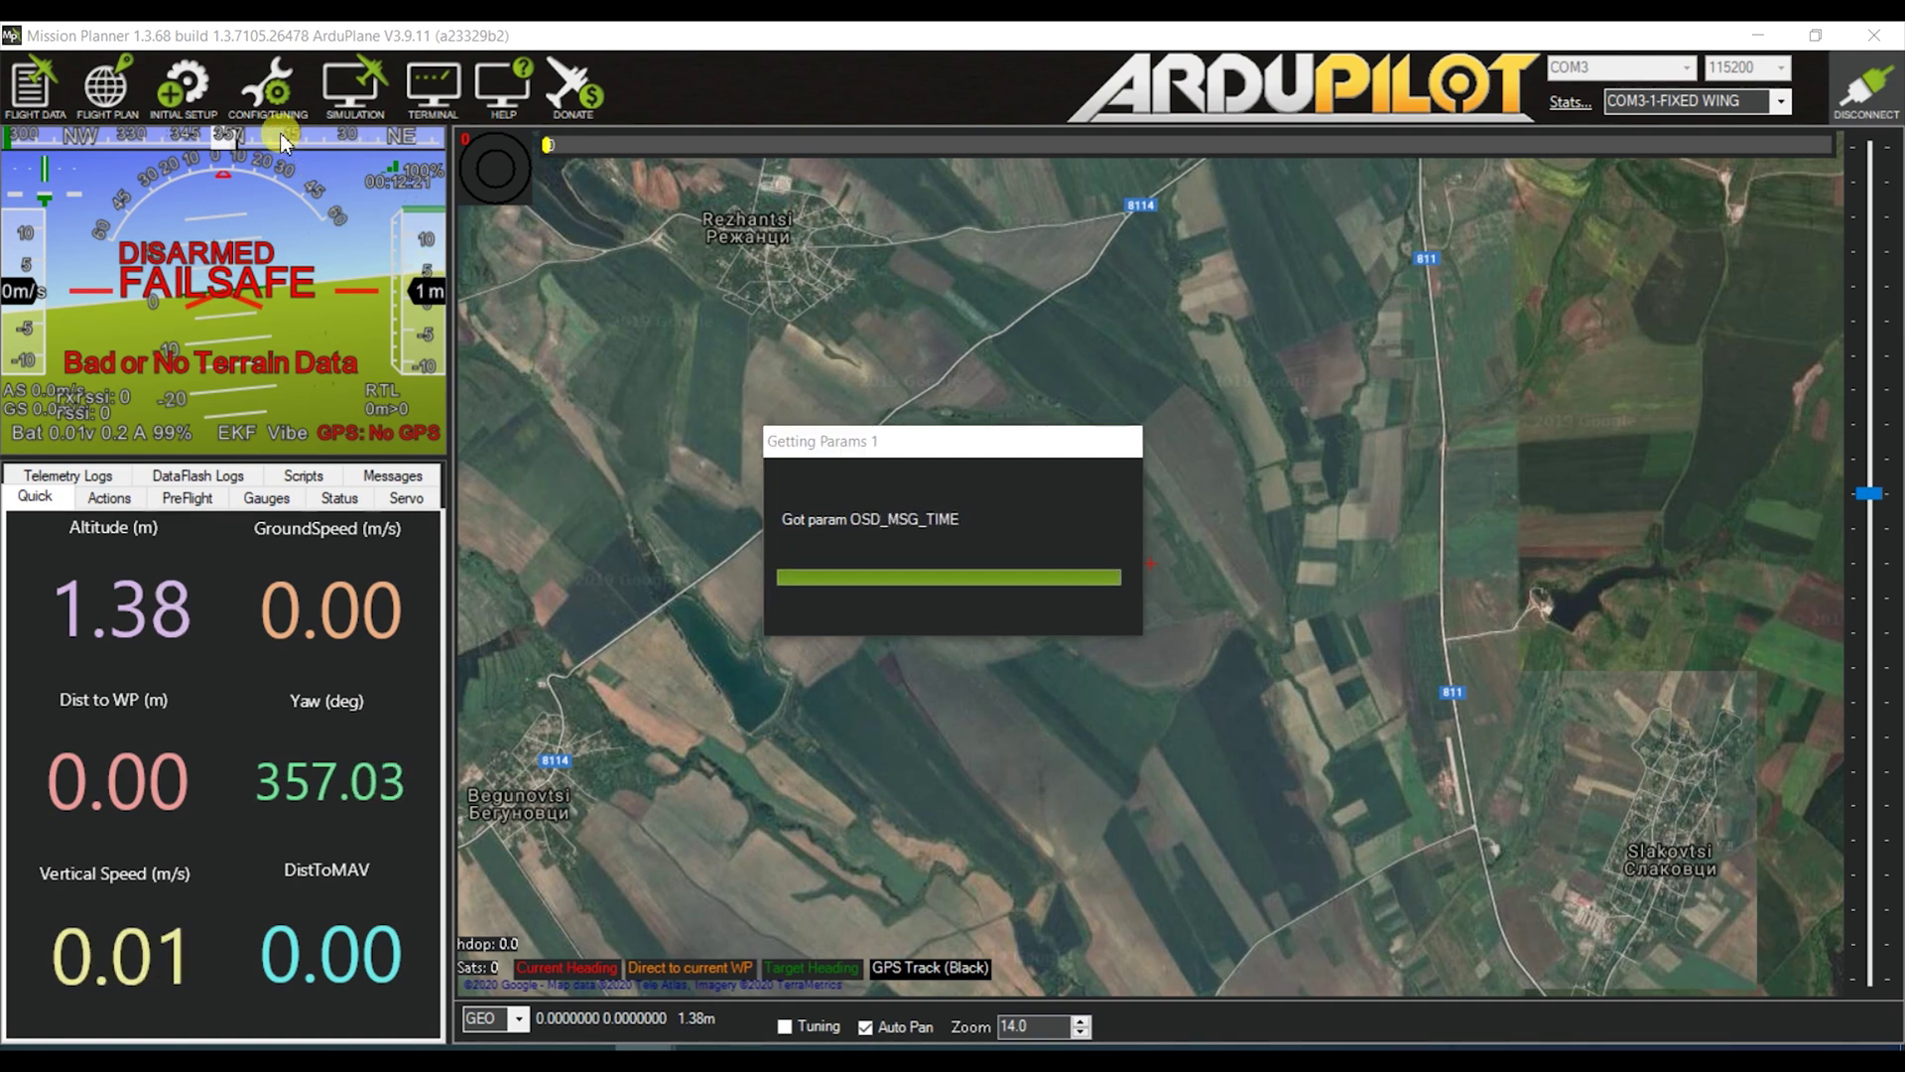
{"action": "left_click", "coordinate": [1063, 595]}
Open CONFIG/TUNING and select the recommended parameter code on the DragonLink page
{"action": "left_click", "coordinate": [268, 88]}
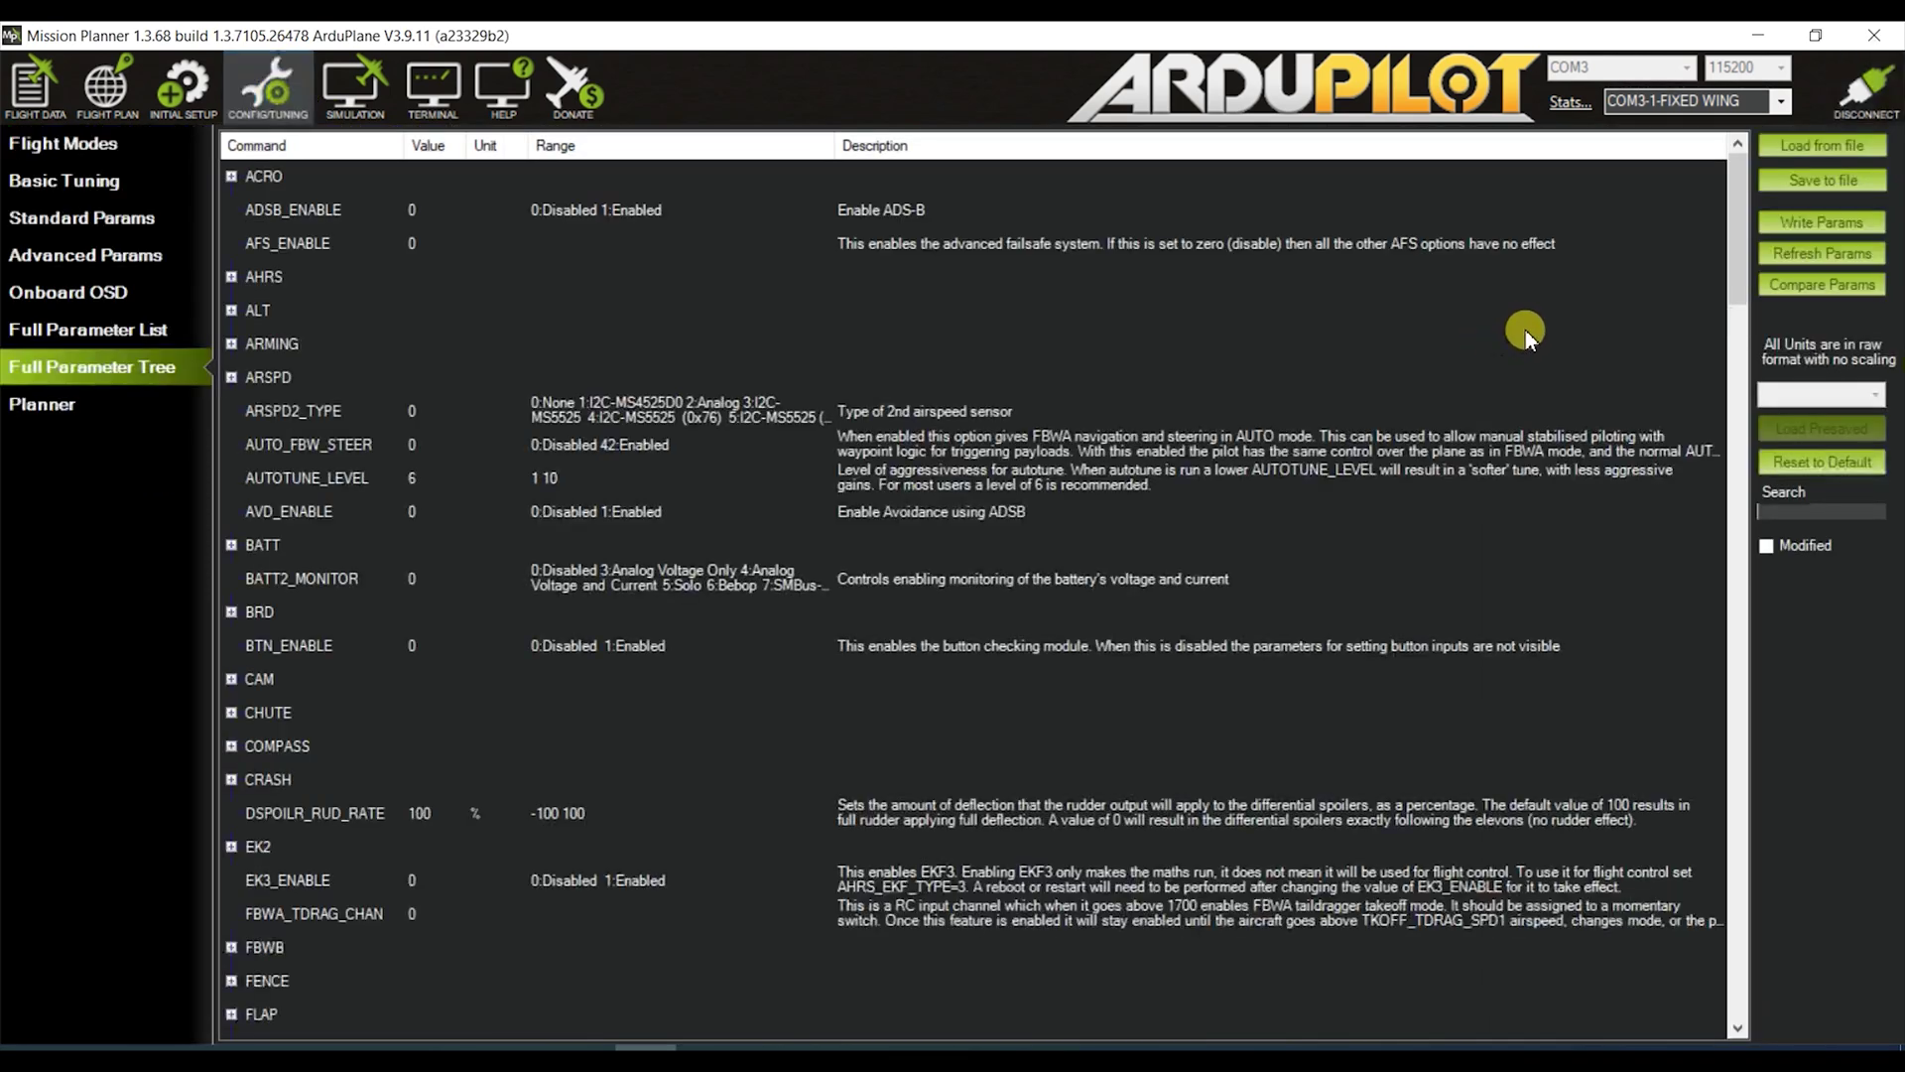
{"action": "left_click_drag", "start_coordinate": [1738, 205], "coordinate": [1737, 731]}
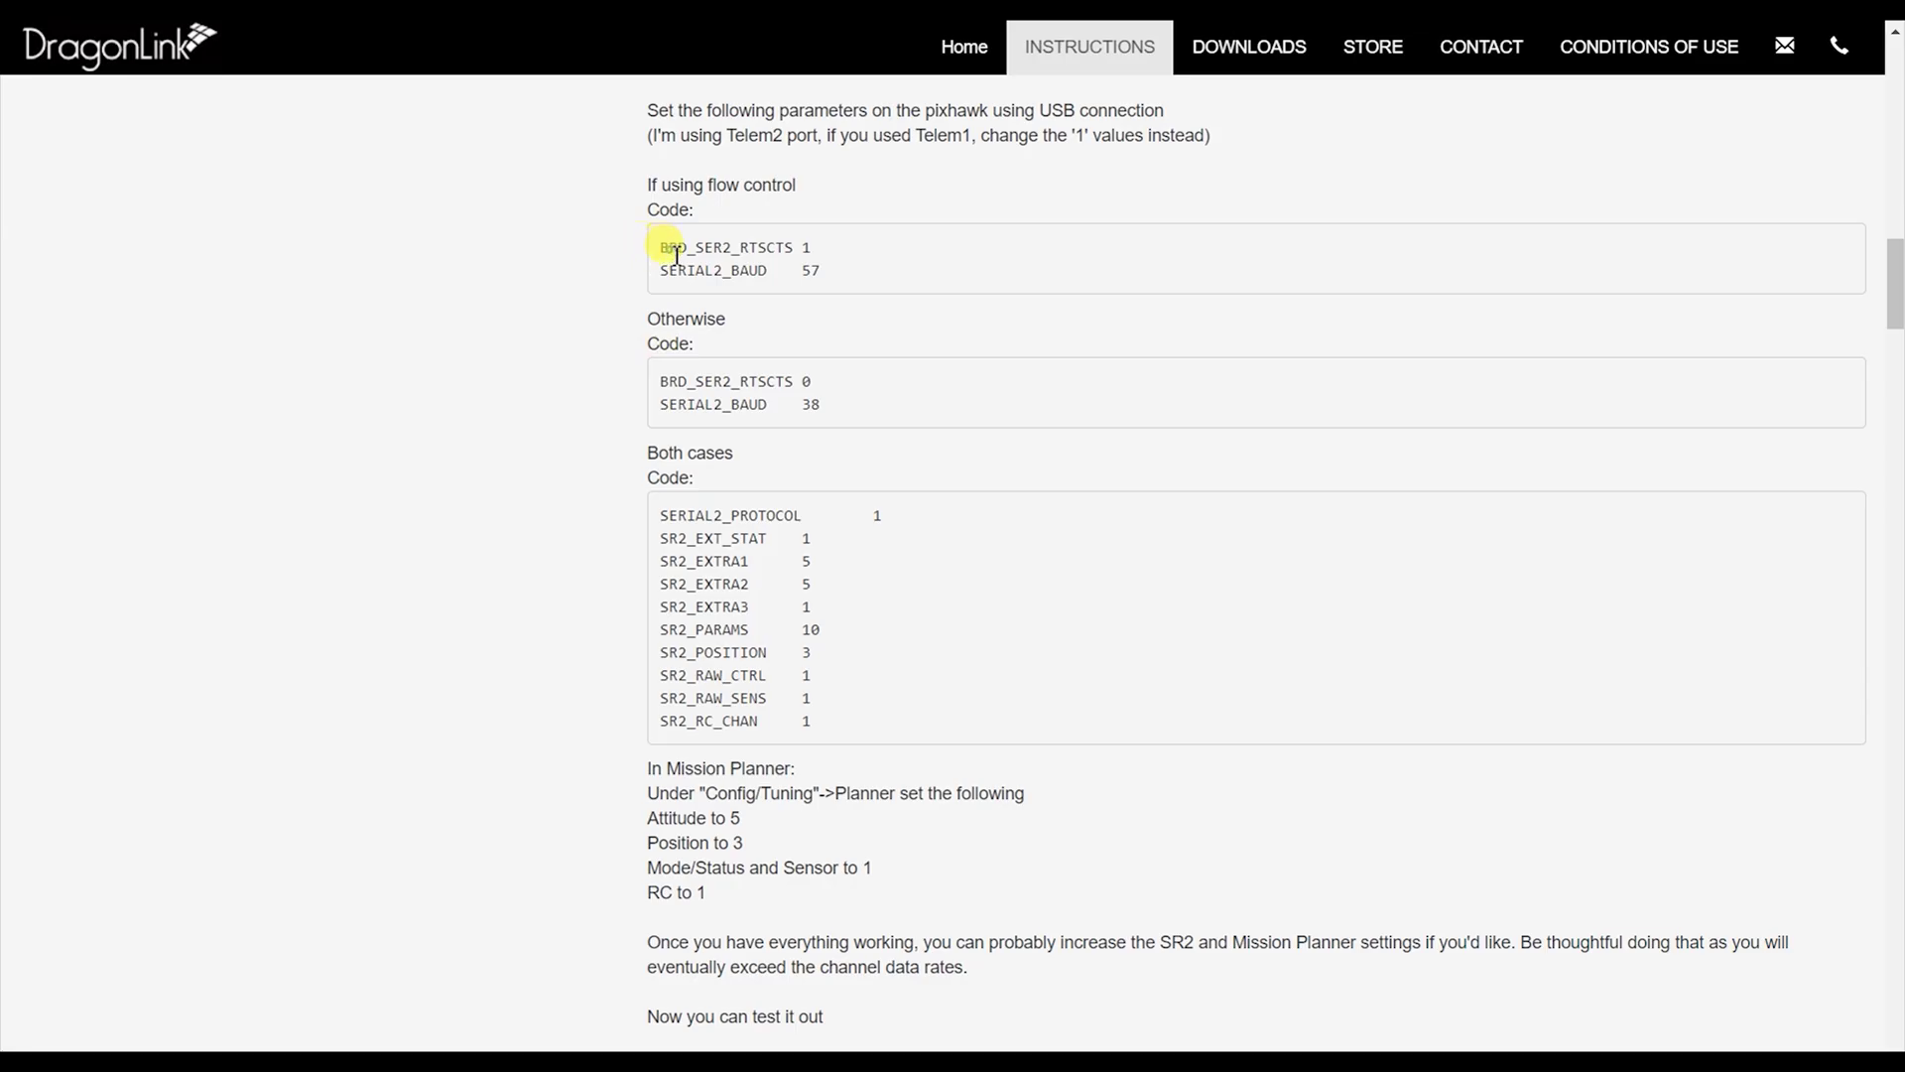
{"action": "left_click_drag", "start_coordinate": [670, 250], "coordinate": [828, 735]}
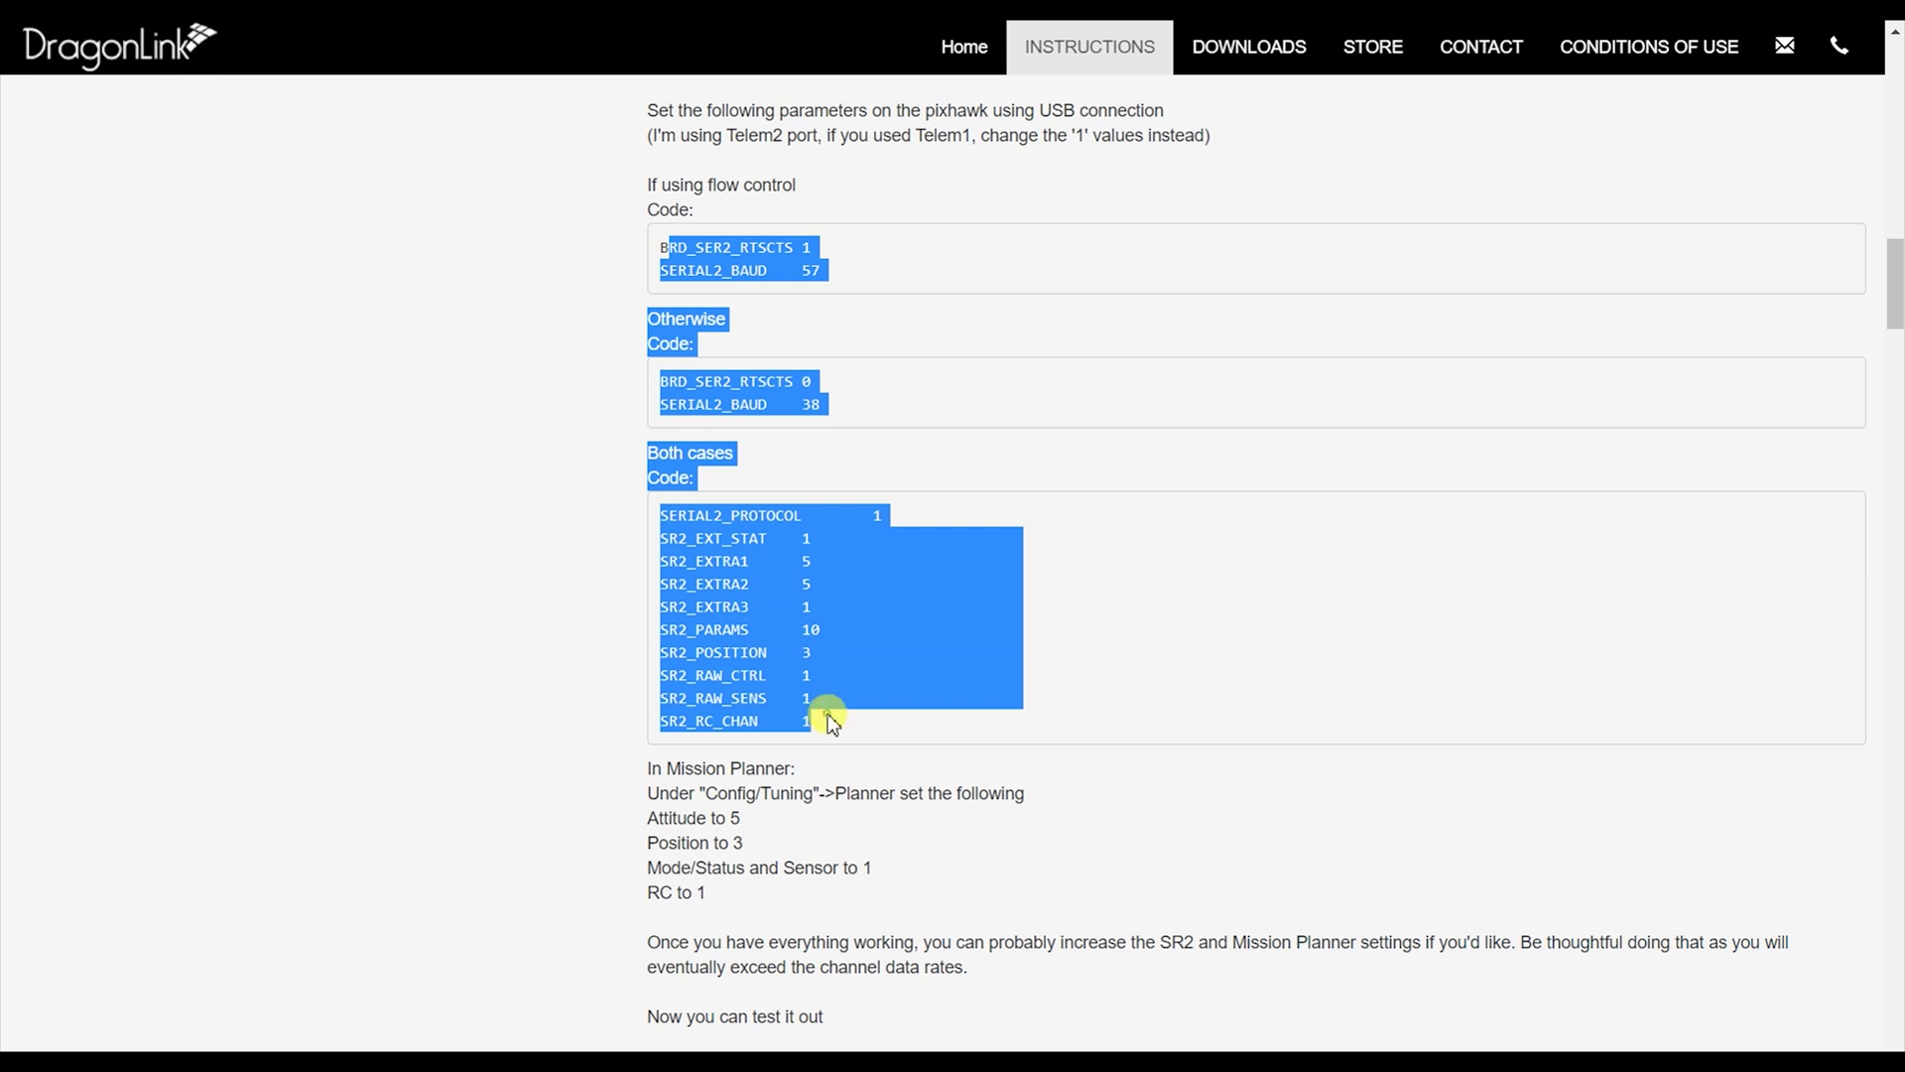
Highlight the SR2_EXT_STAT to SR2_EXTRA3 lines, then expand SERIAL1 in the parameter tree
{"action": "left_click", "coordinate": [828, 712]}
{"action": "left_click_drag", "start_coordinate": [660, 531], "coordinate": [732, 625]}
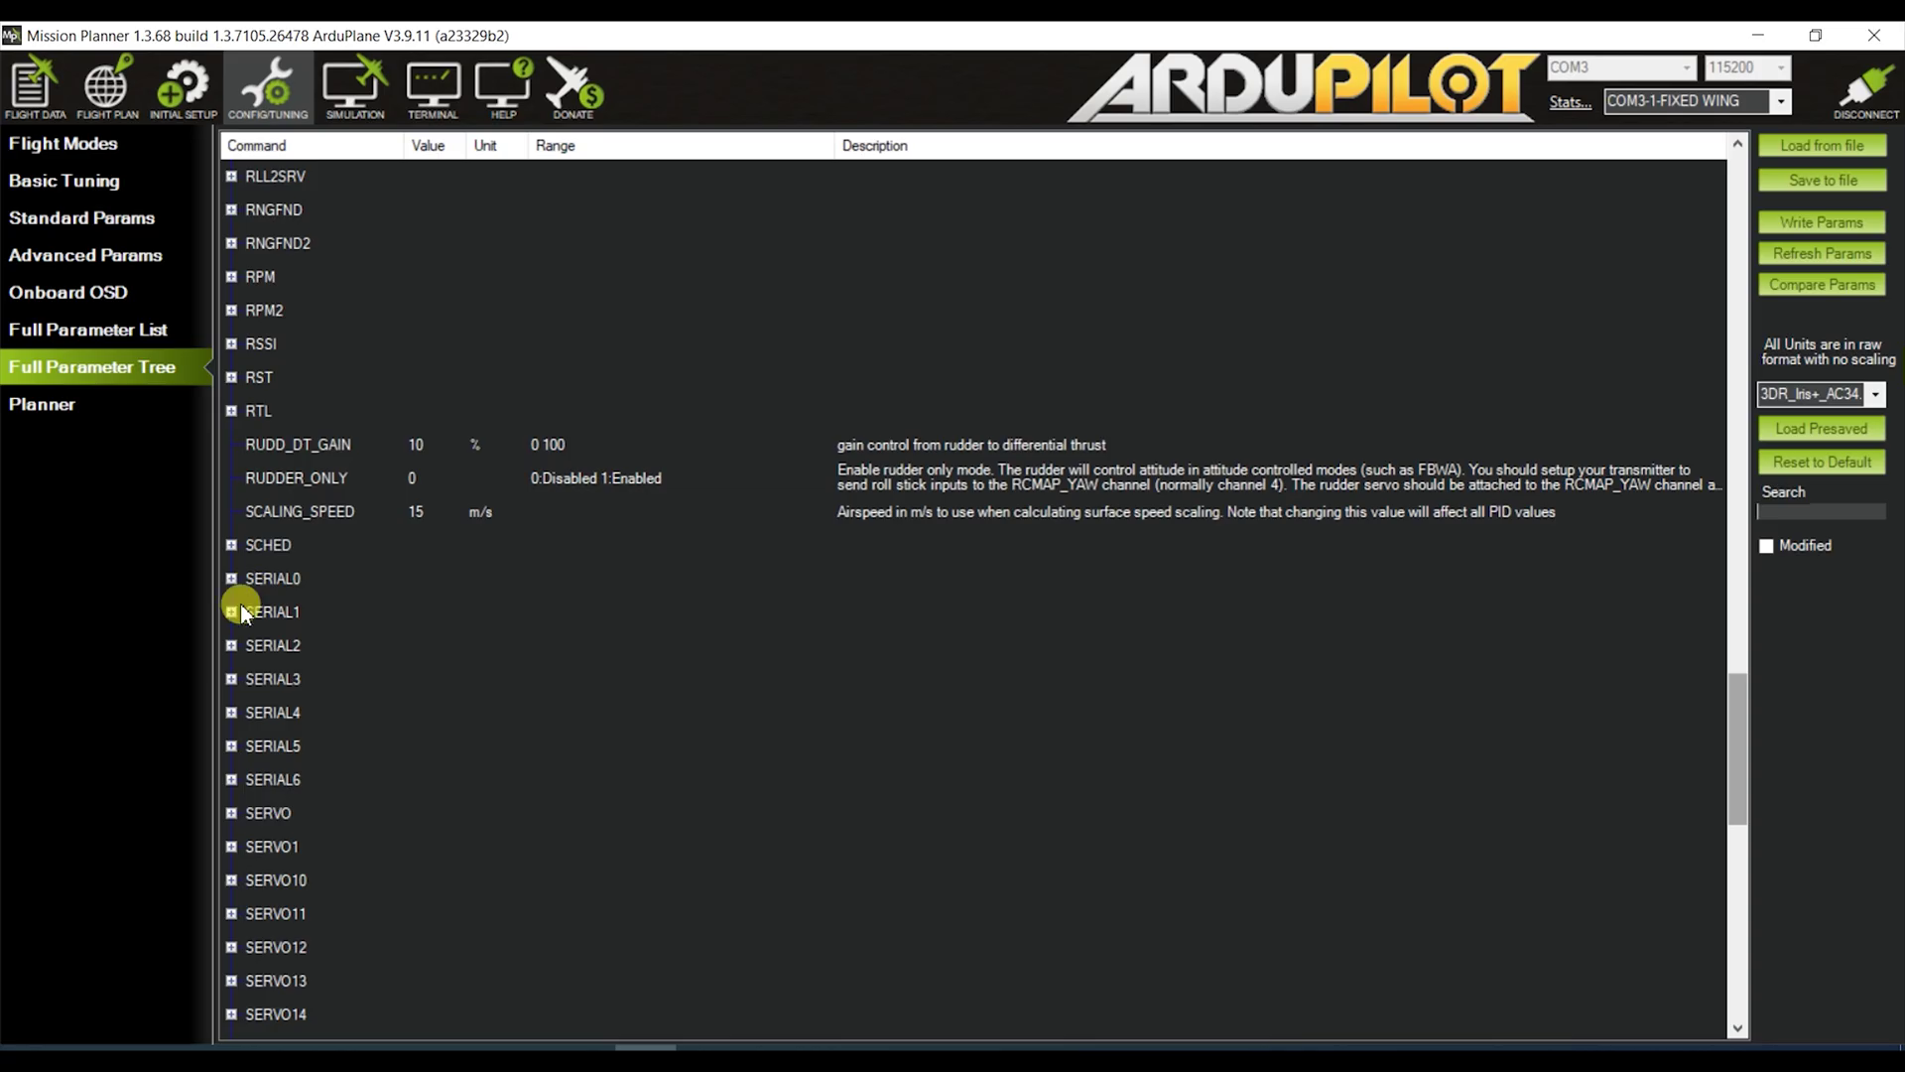
{"action": "left_click", "coordinate": [234, 610]}
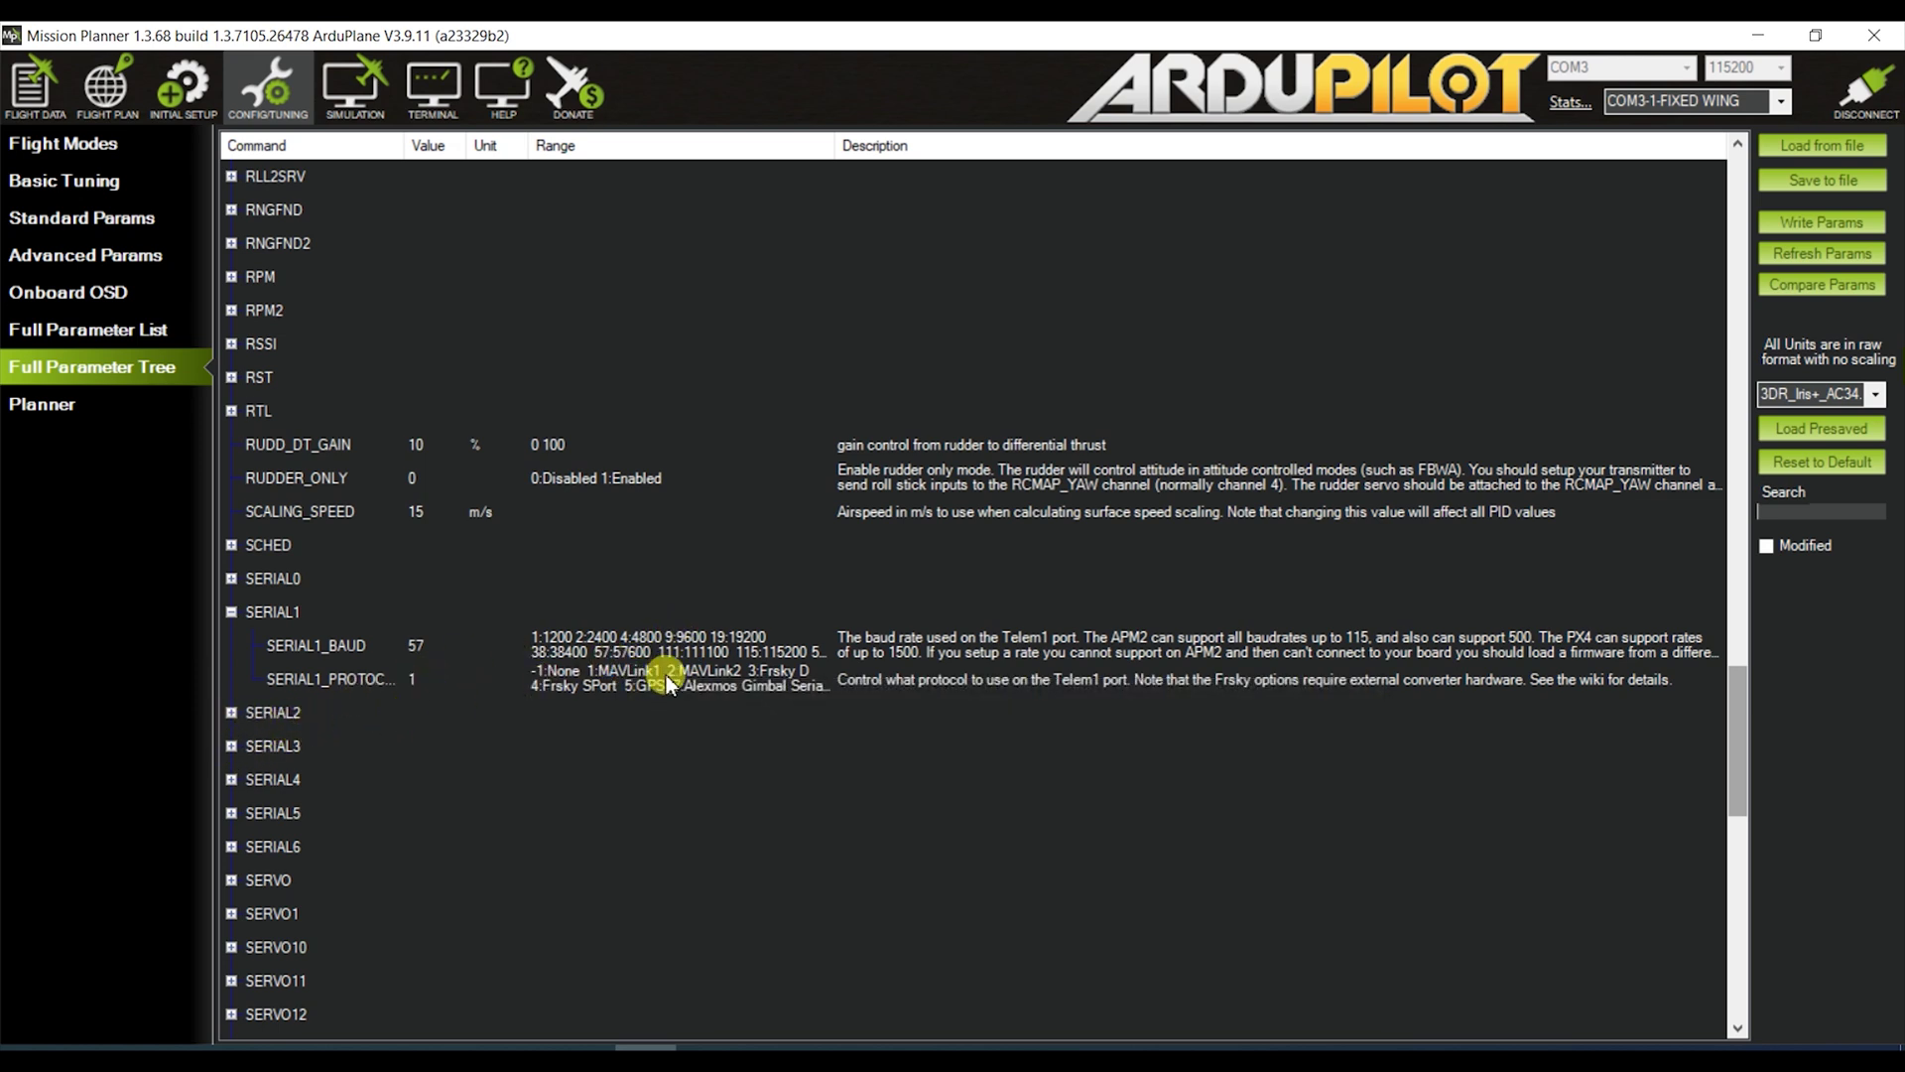
Scroll down the Full Parameter Tree and expand the SR1 stream-rate group
{"action": "scroll", "coordinate": [665, 680], "scroll_direction": "down", "scroll_amount": 3}
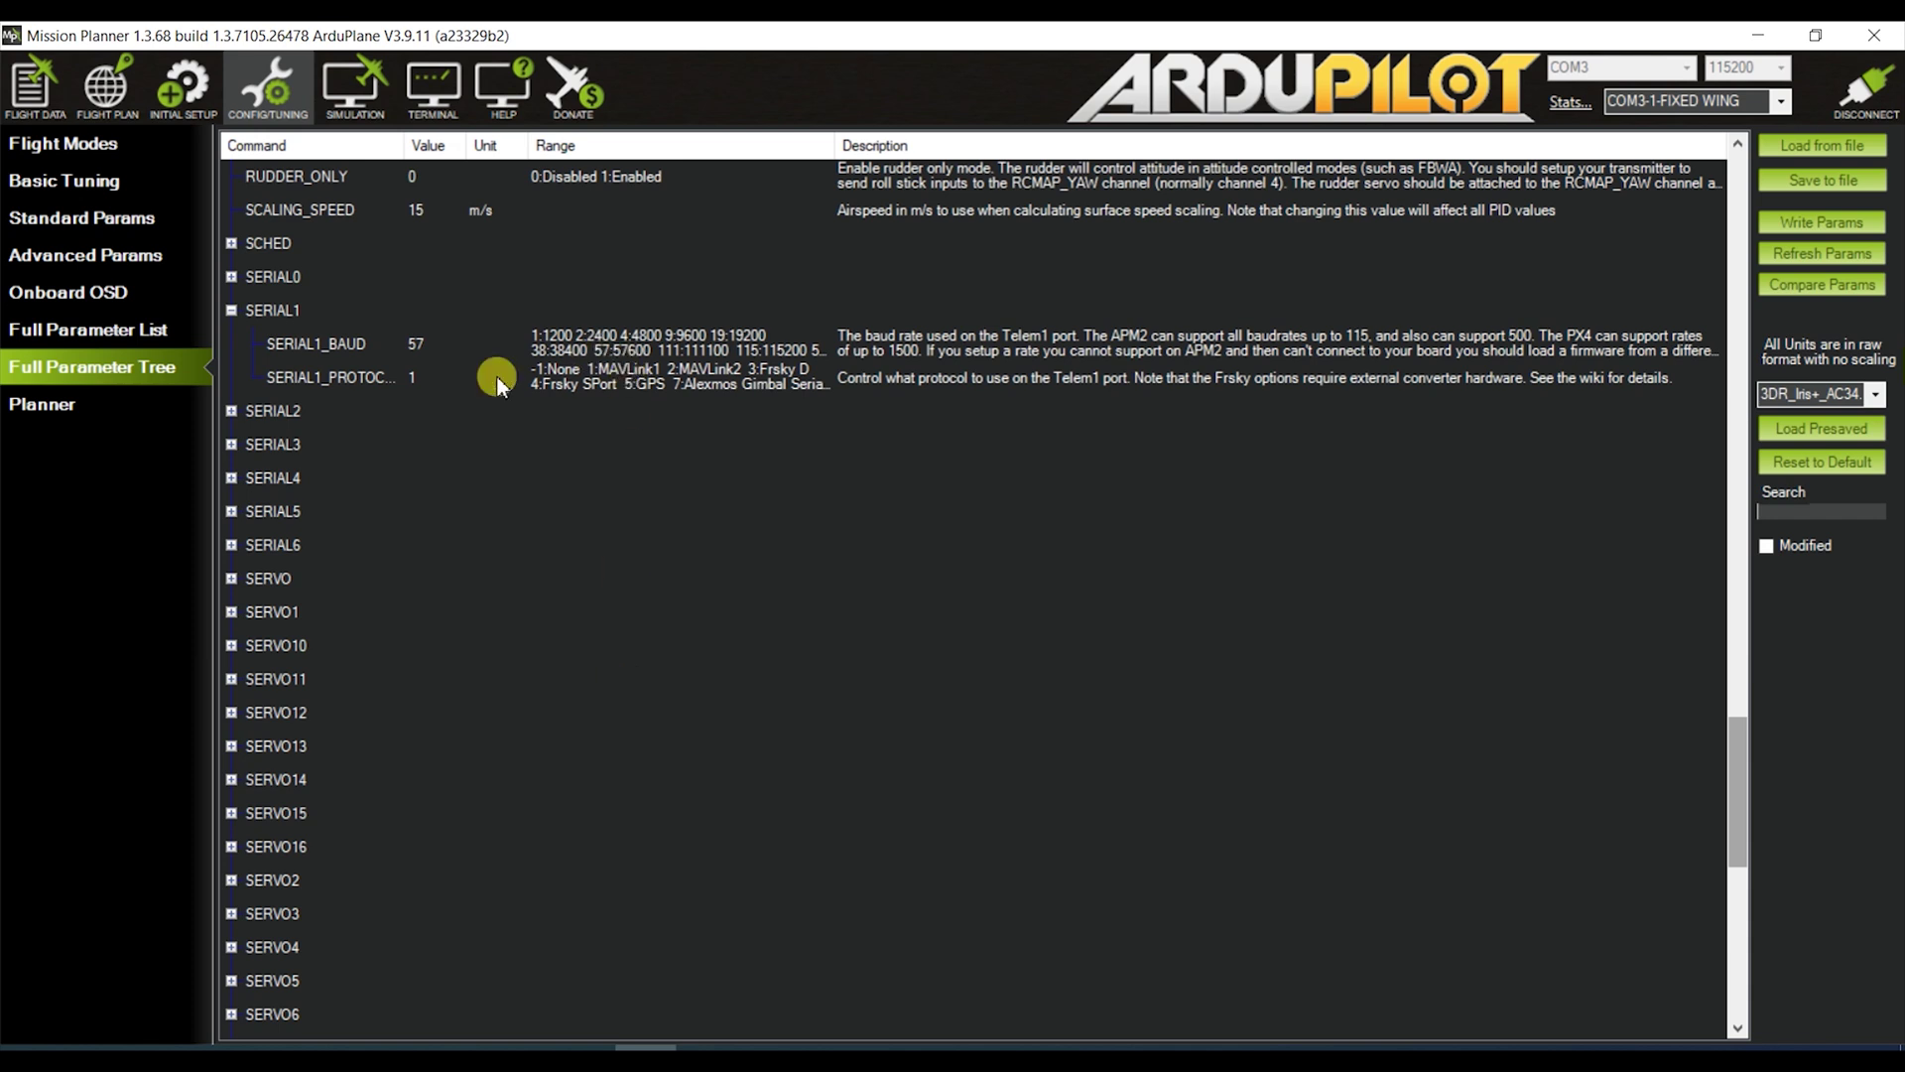
{"action": "scroll", "coordinate": [294, 573], "scroll_direction": "down", "scroll_amount": 7}
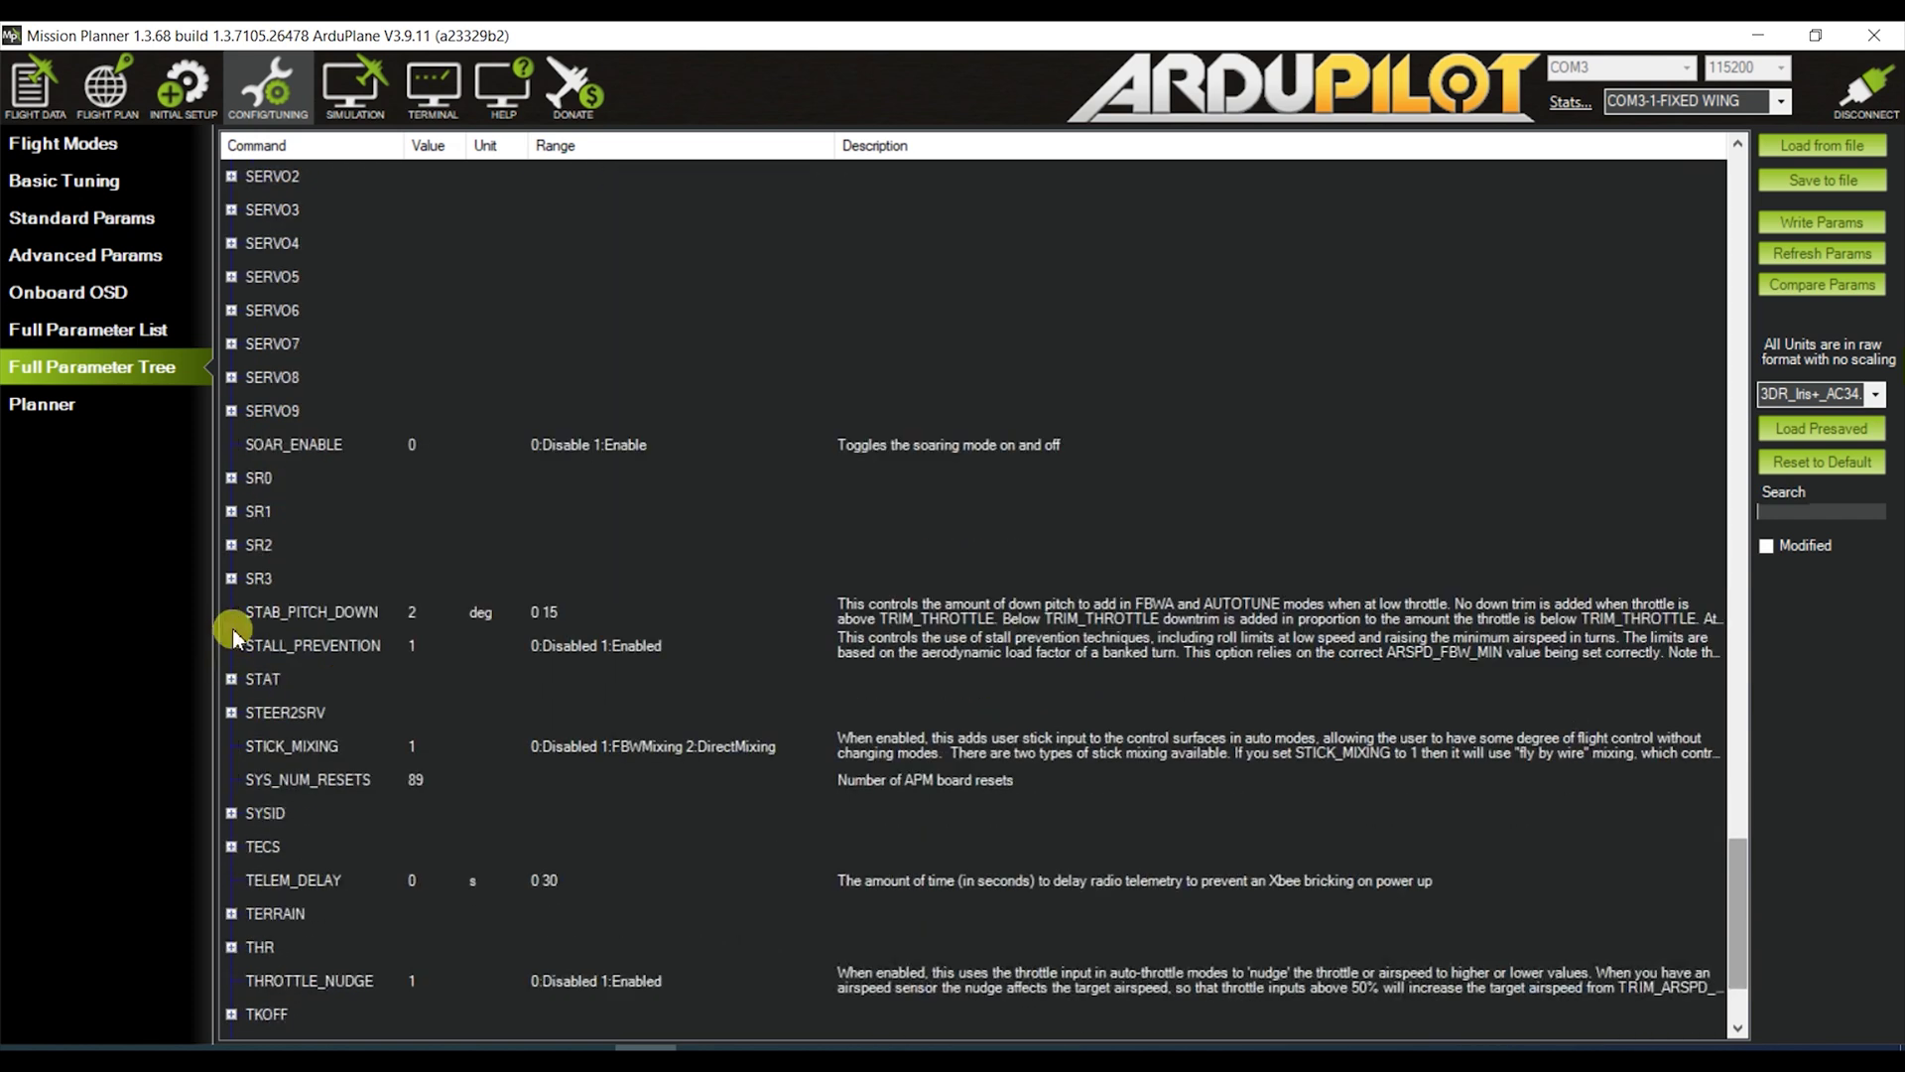
{"action": "left_click", "coordinate": [231, 511]}
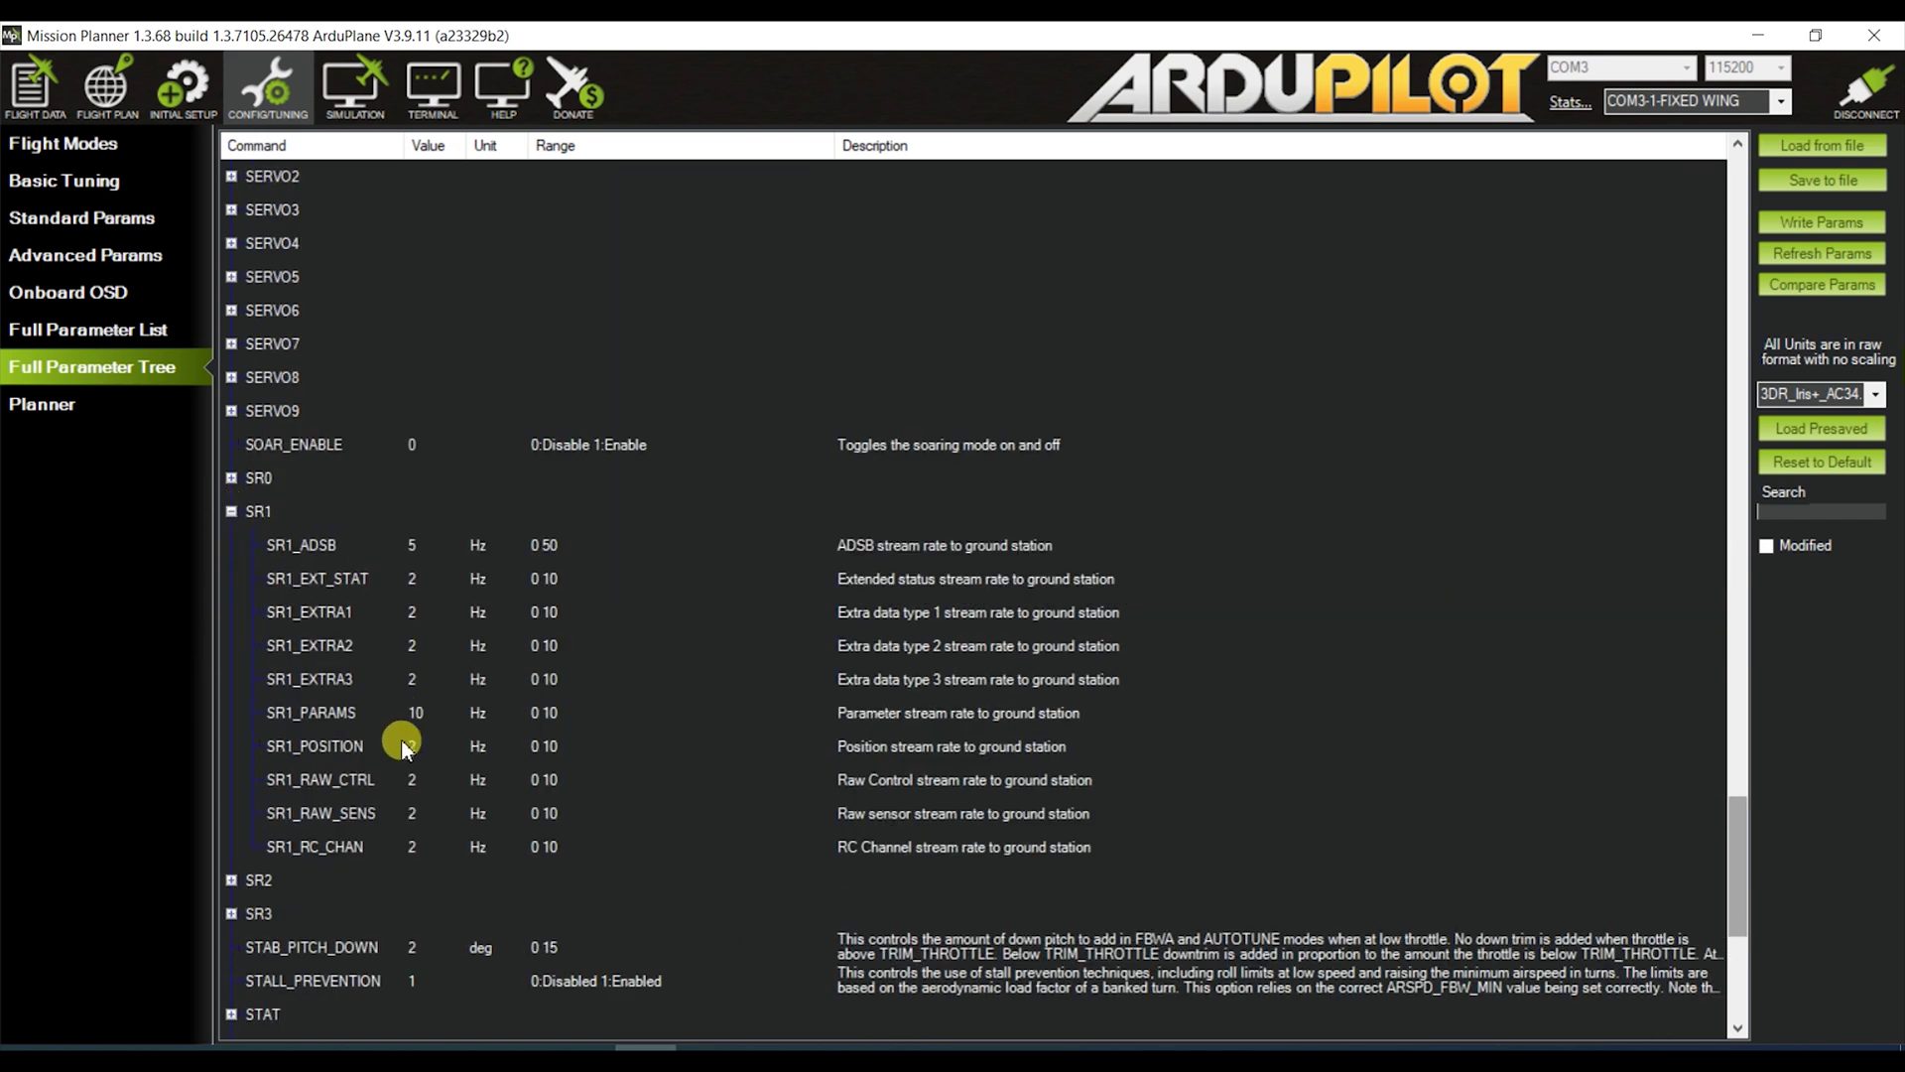
{"action": "scroll", "coordinate": [406, 581], "scroll_direction": "up", "scroll_amount": 10}
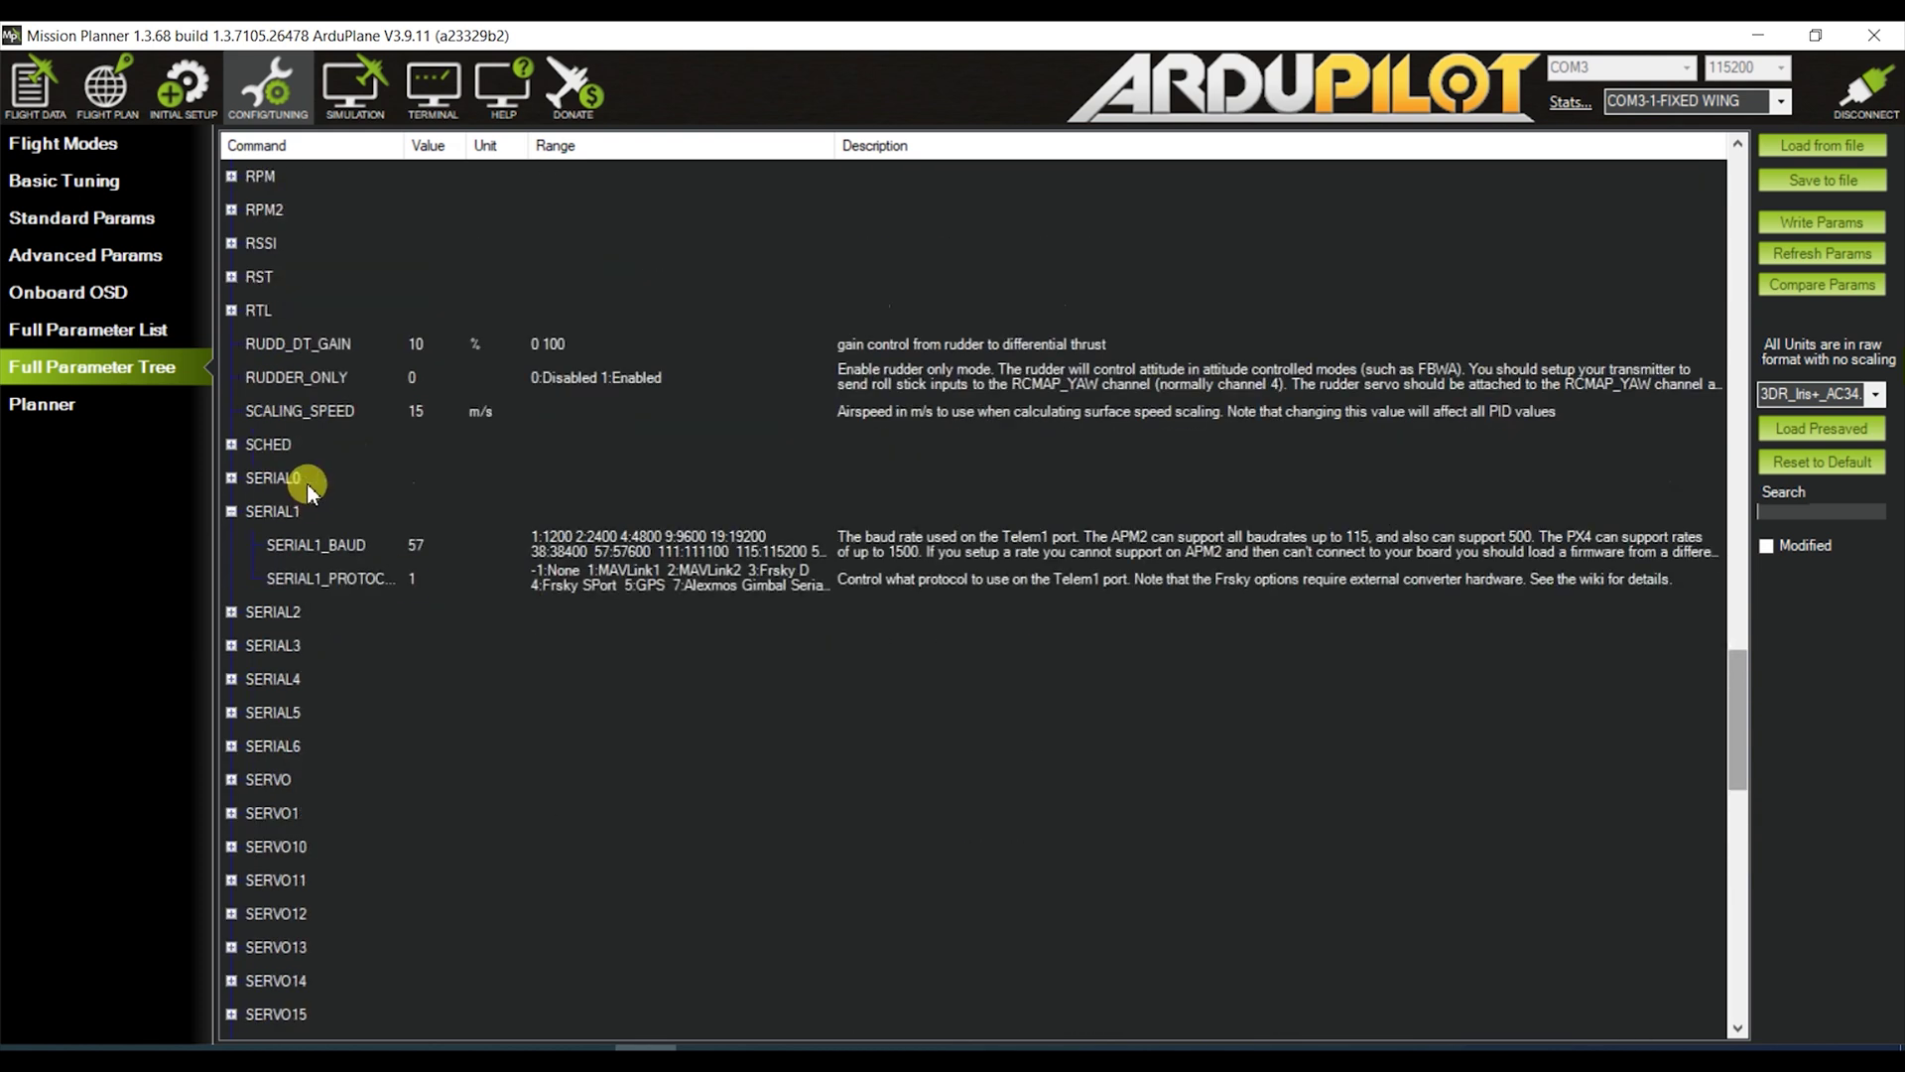
Expand and collapse SERIAL2, expand SERIAL4, and begin editing the SERIAL4_BAUD value
{"action": "left_click", "coordinate": [234, 715]}
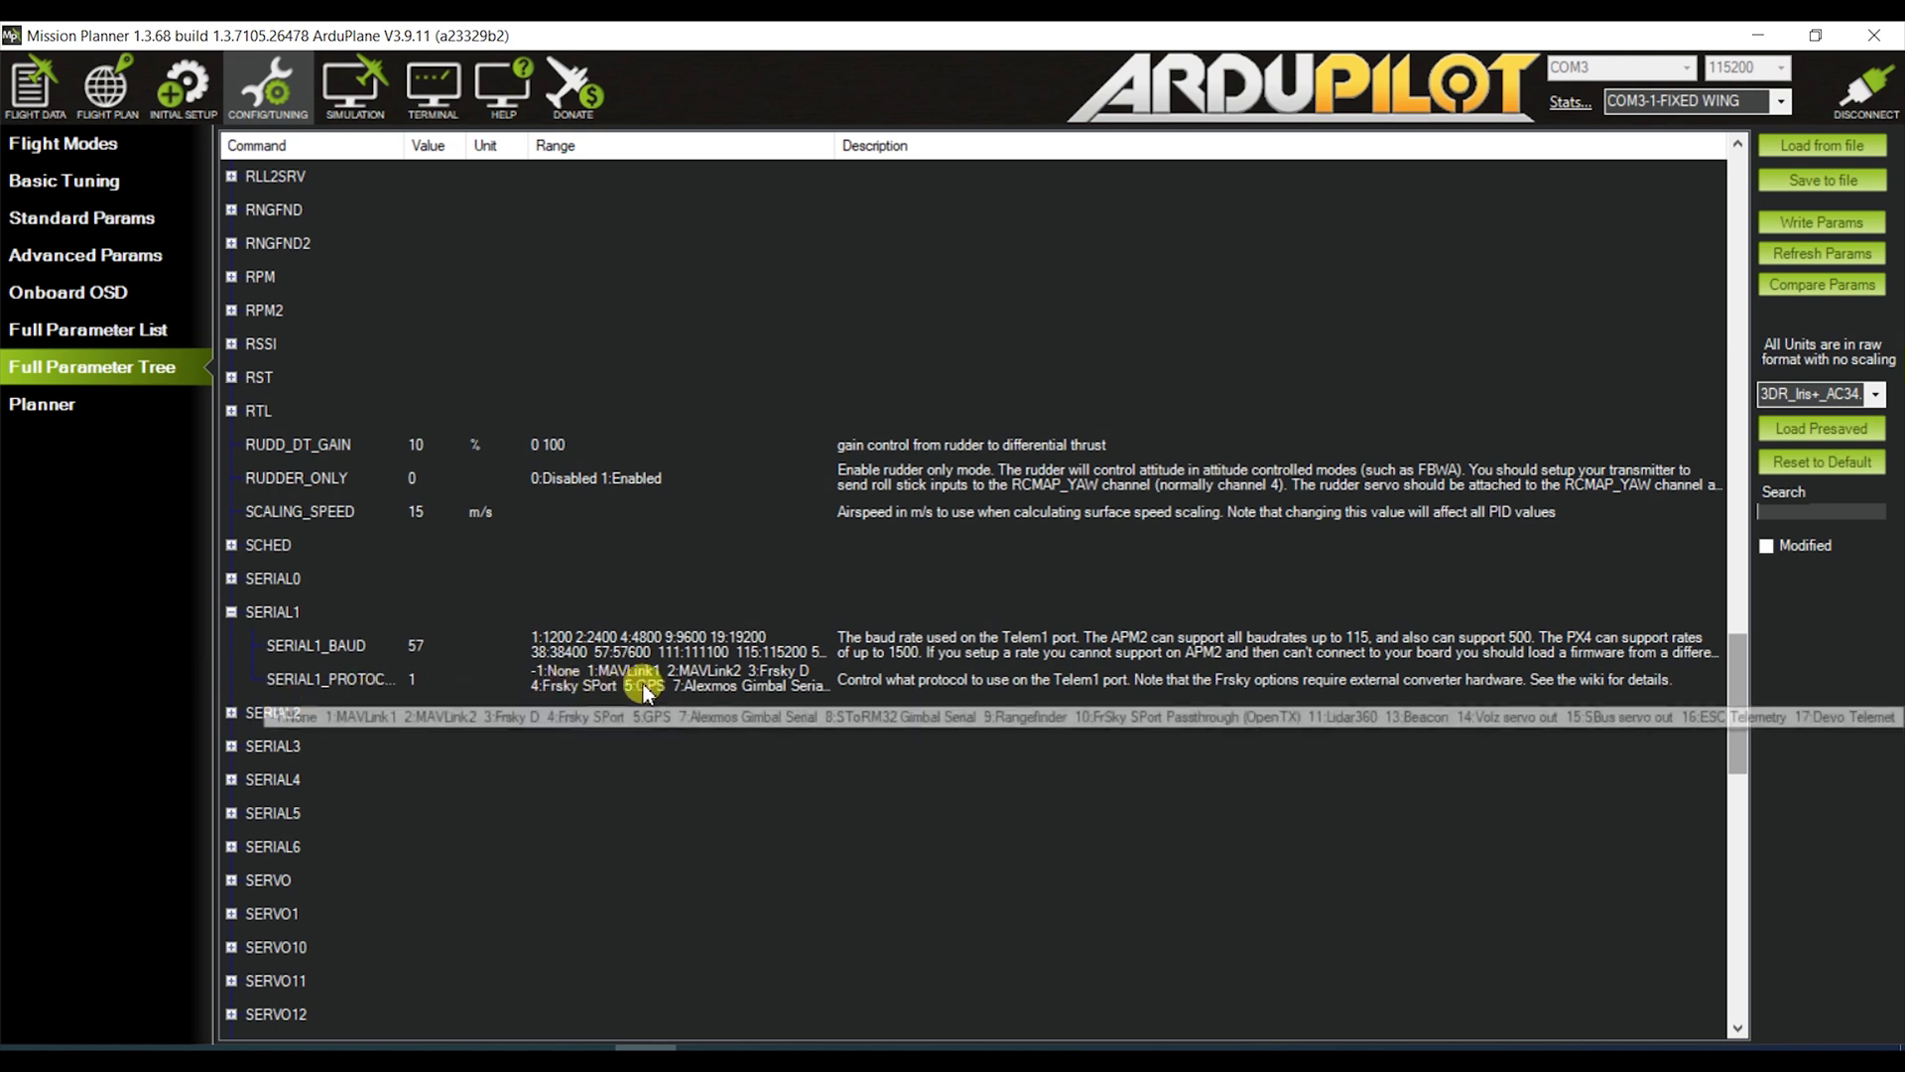
{"action": "left_click", "coordinate": [259, 718]}
{"action": "left_click", "coordinate": [232, 714]}
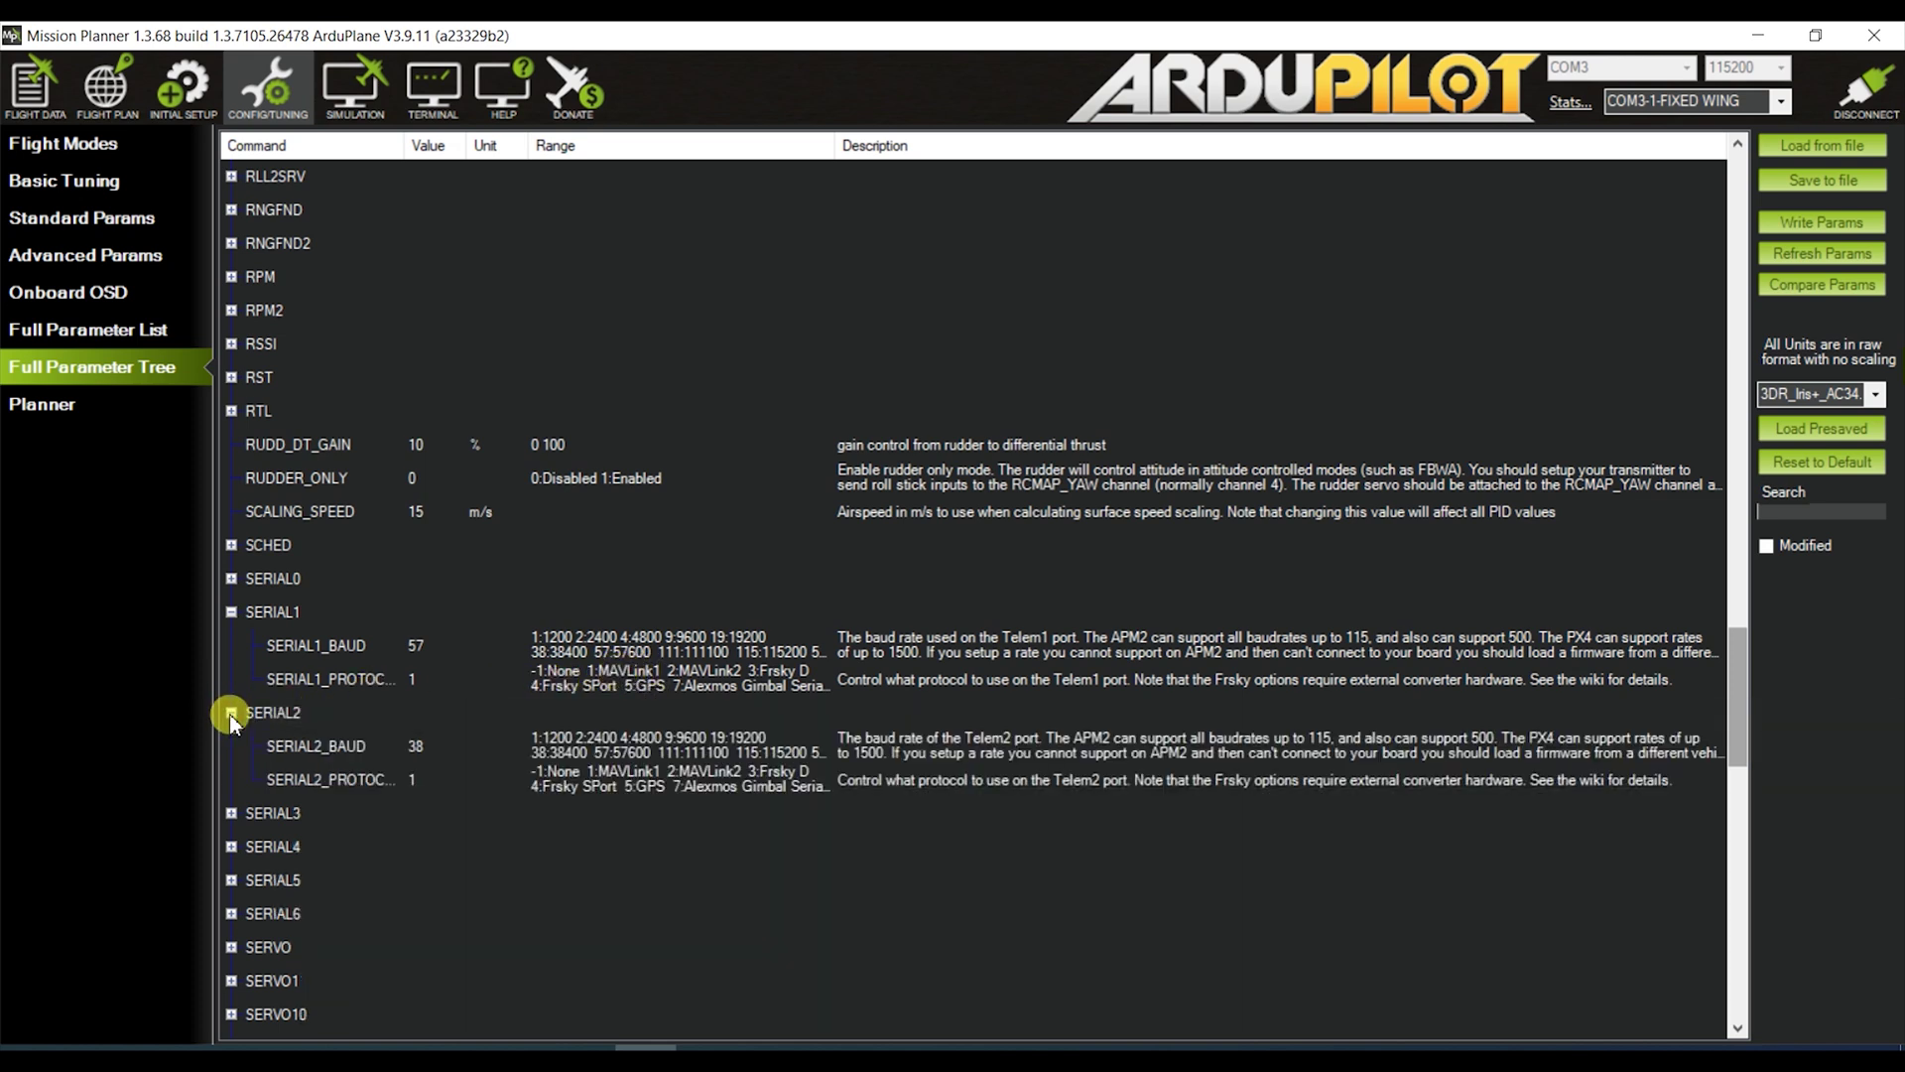
{"action": "left_click", "coordinate": [232, 712]}
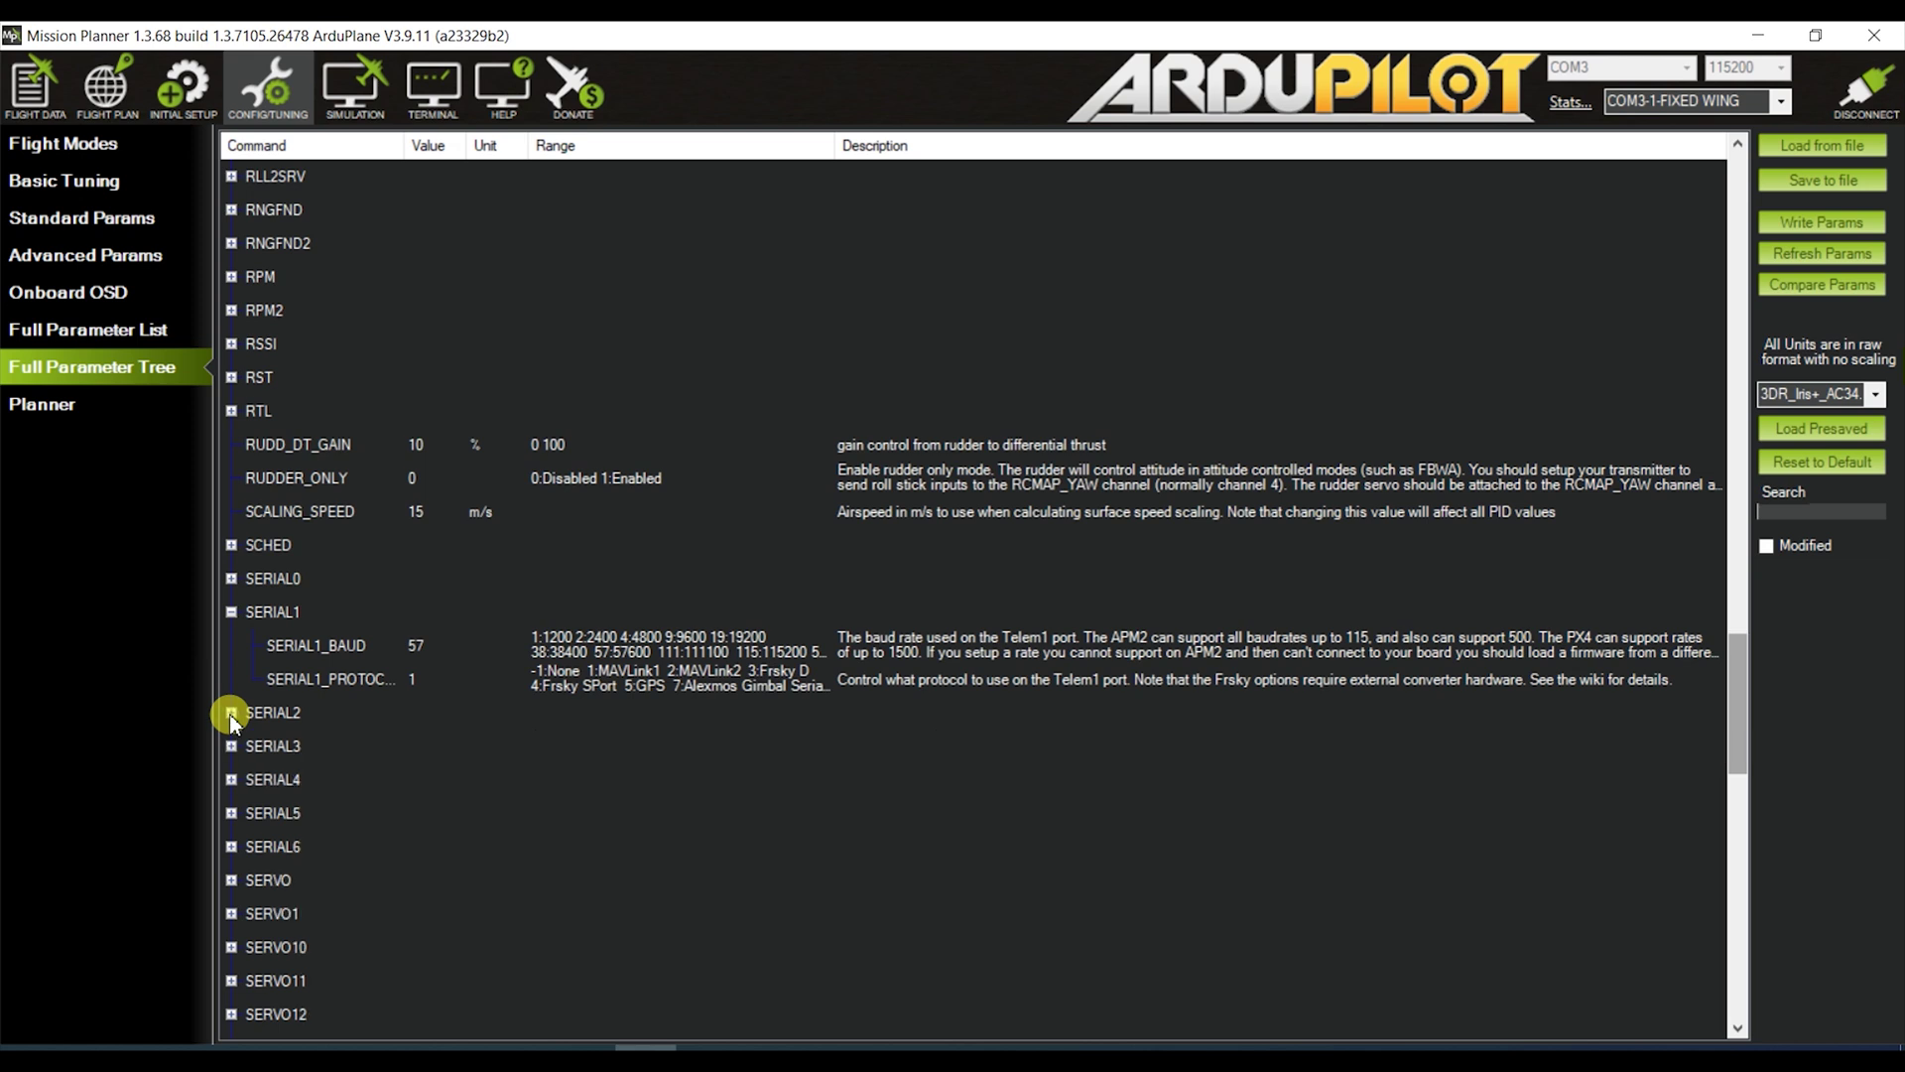
{"action": "left_click", "coordinate": [232, 780]}
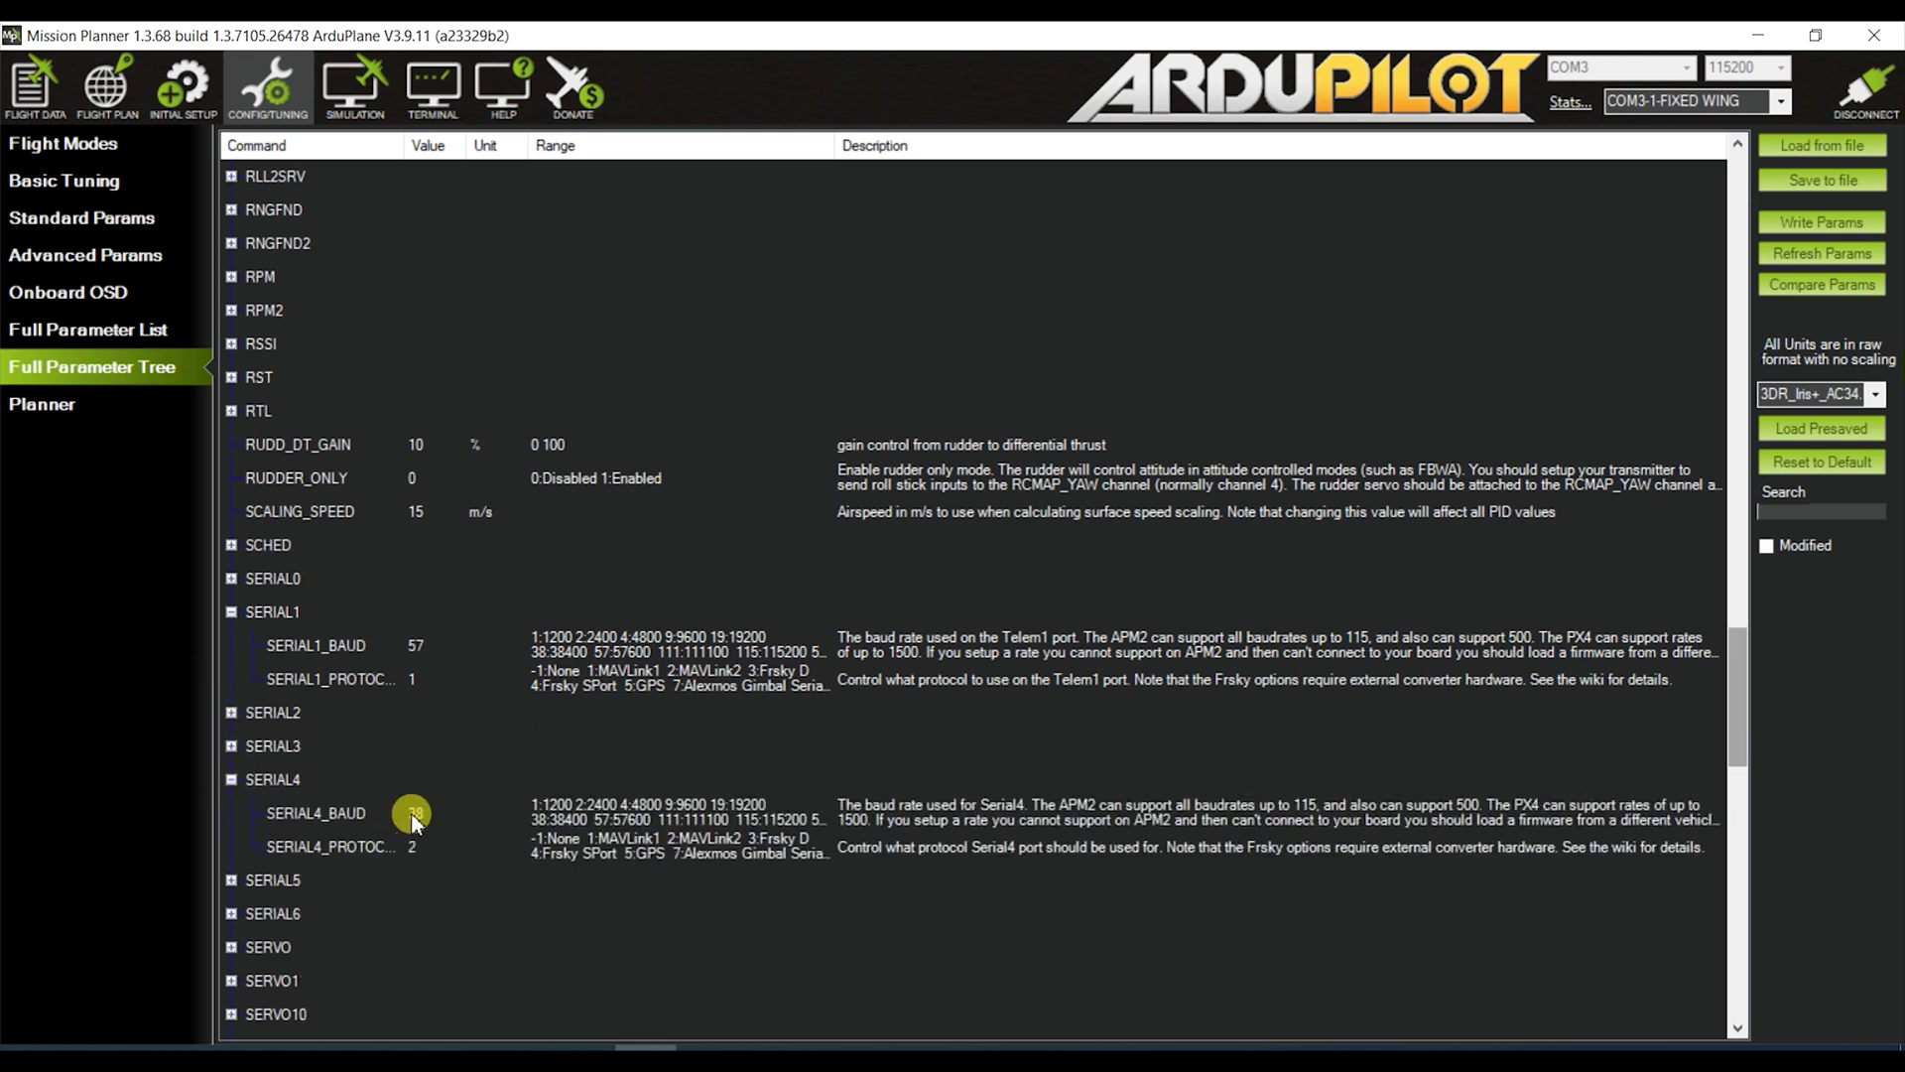
{"action": "scroll", "coordinate": [412, 808], "scroll_direction": "down", "scroll_amount": 1}
{"action": "scroll", "coordinate": [404, 724], "scroll_direction": "down", "scroll_amount": 1}
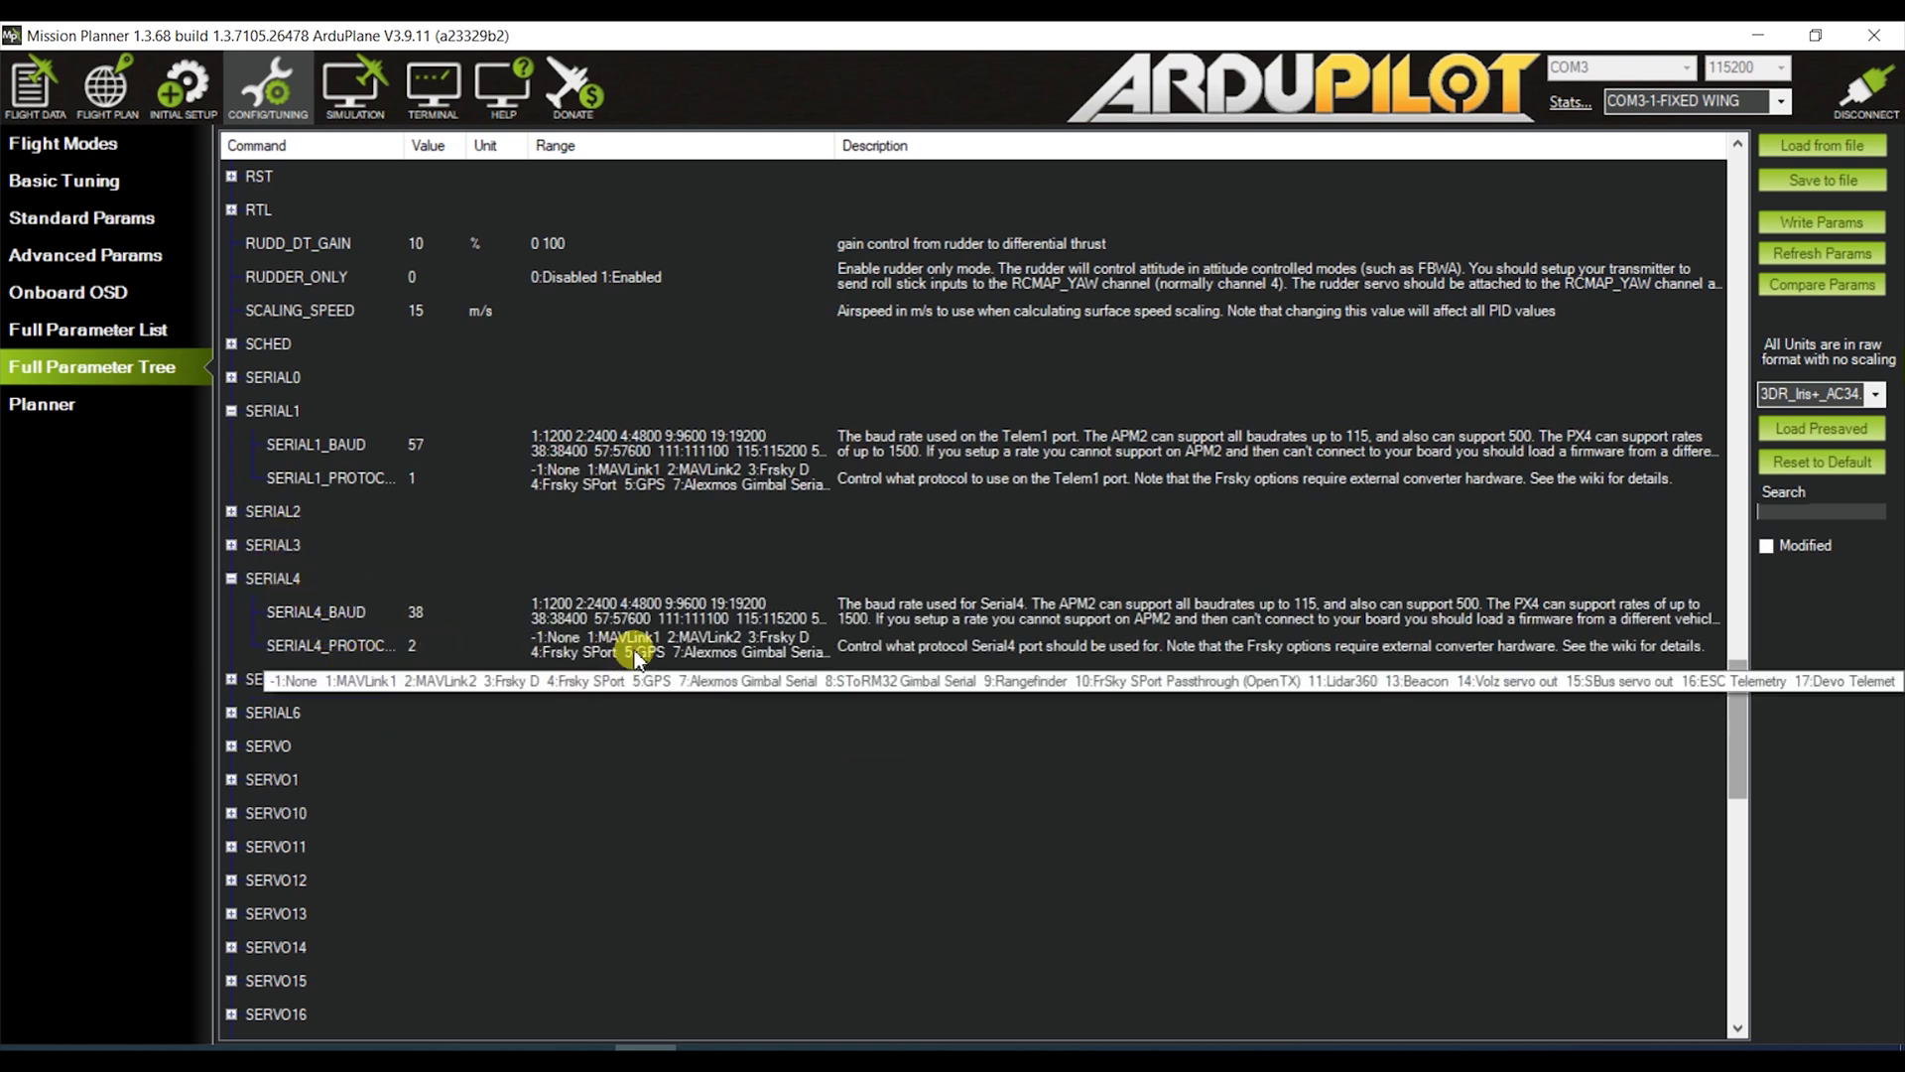
{"action": "left_click", "coordinate": [418, 615]}
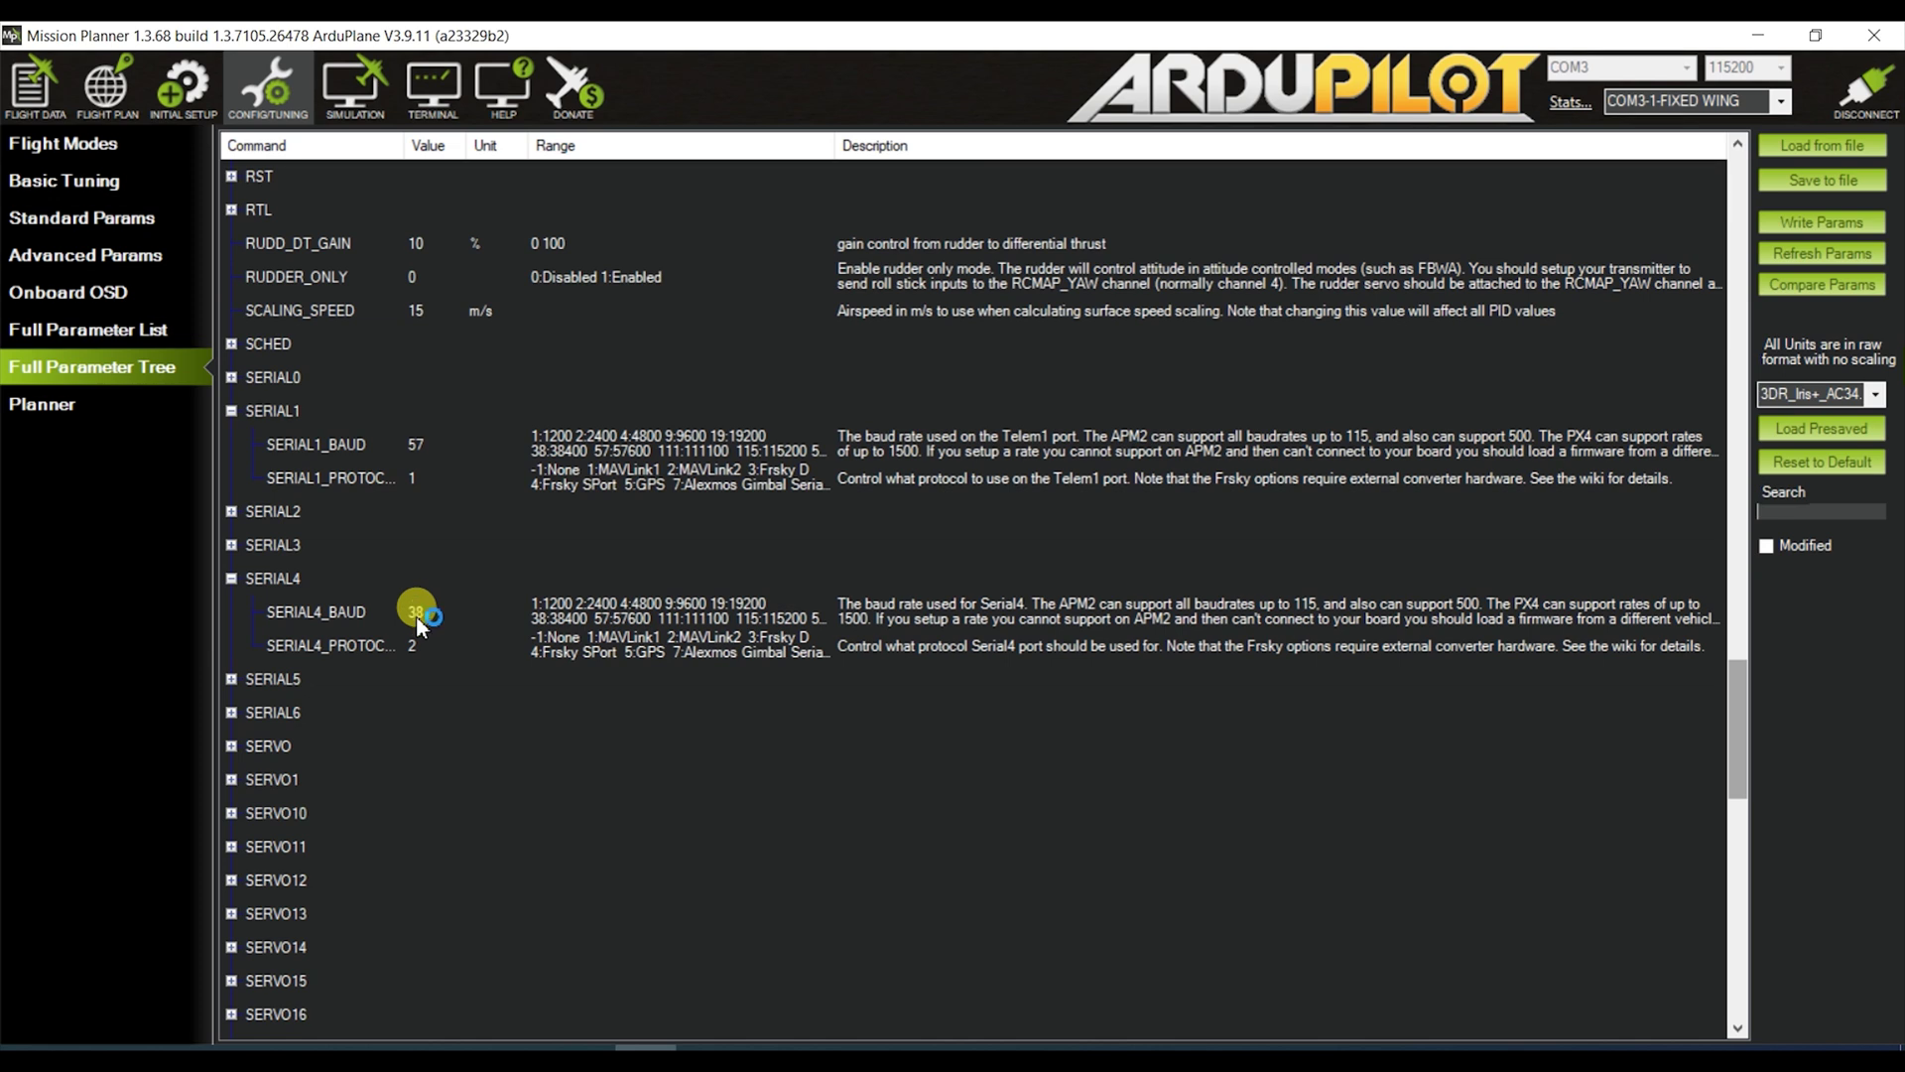
Briefly expand the SR3 stream-rate group, then collapse it again
{"action": "scroll", "coordinate": [325, 655], "scroll_direction": "down", "scroll_amount": 8}
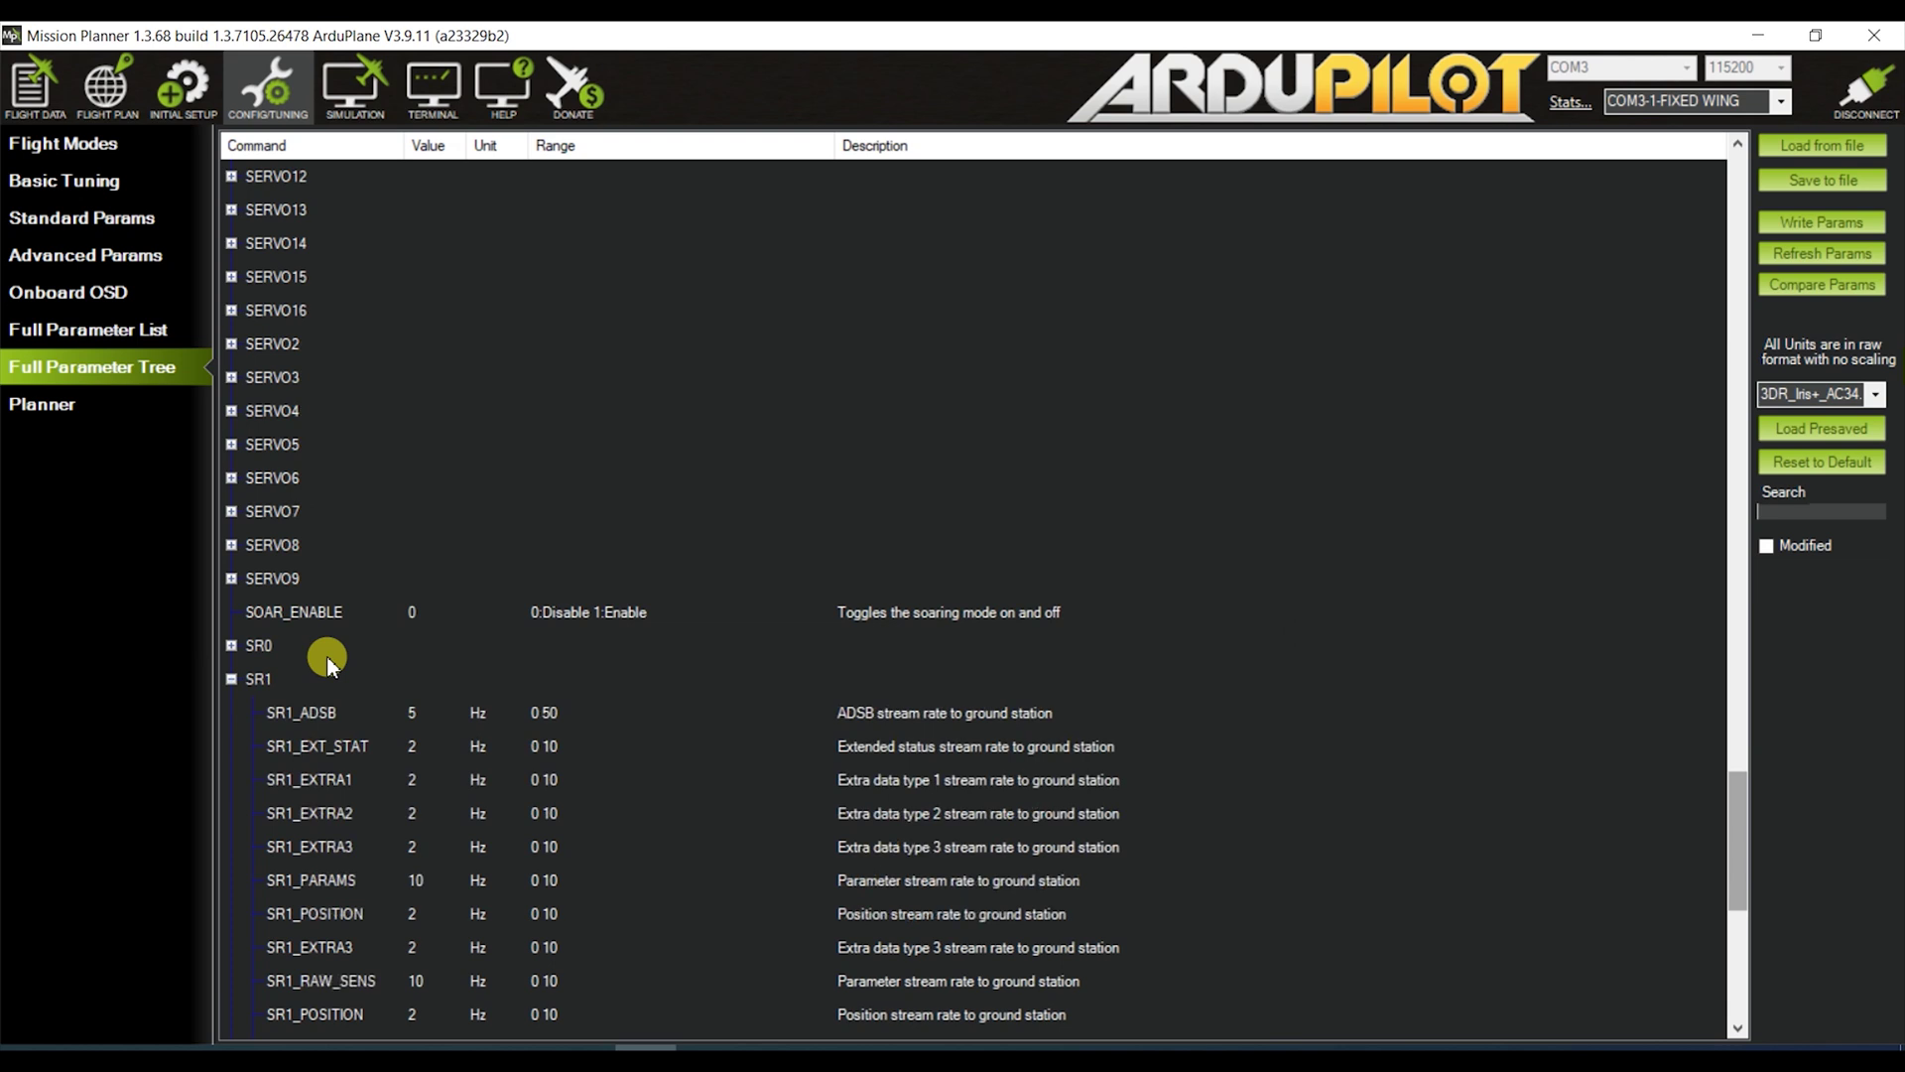
{"action": "scroll", "coordinate": [325, 657], "scroll_direction": "down", "scroll_amount": 2}
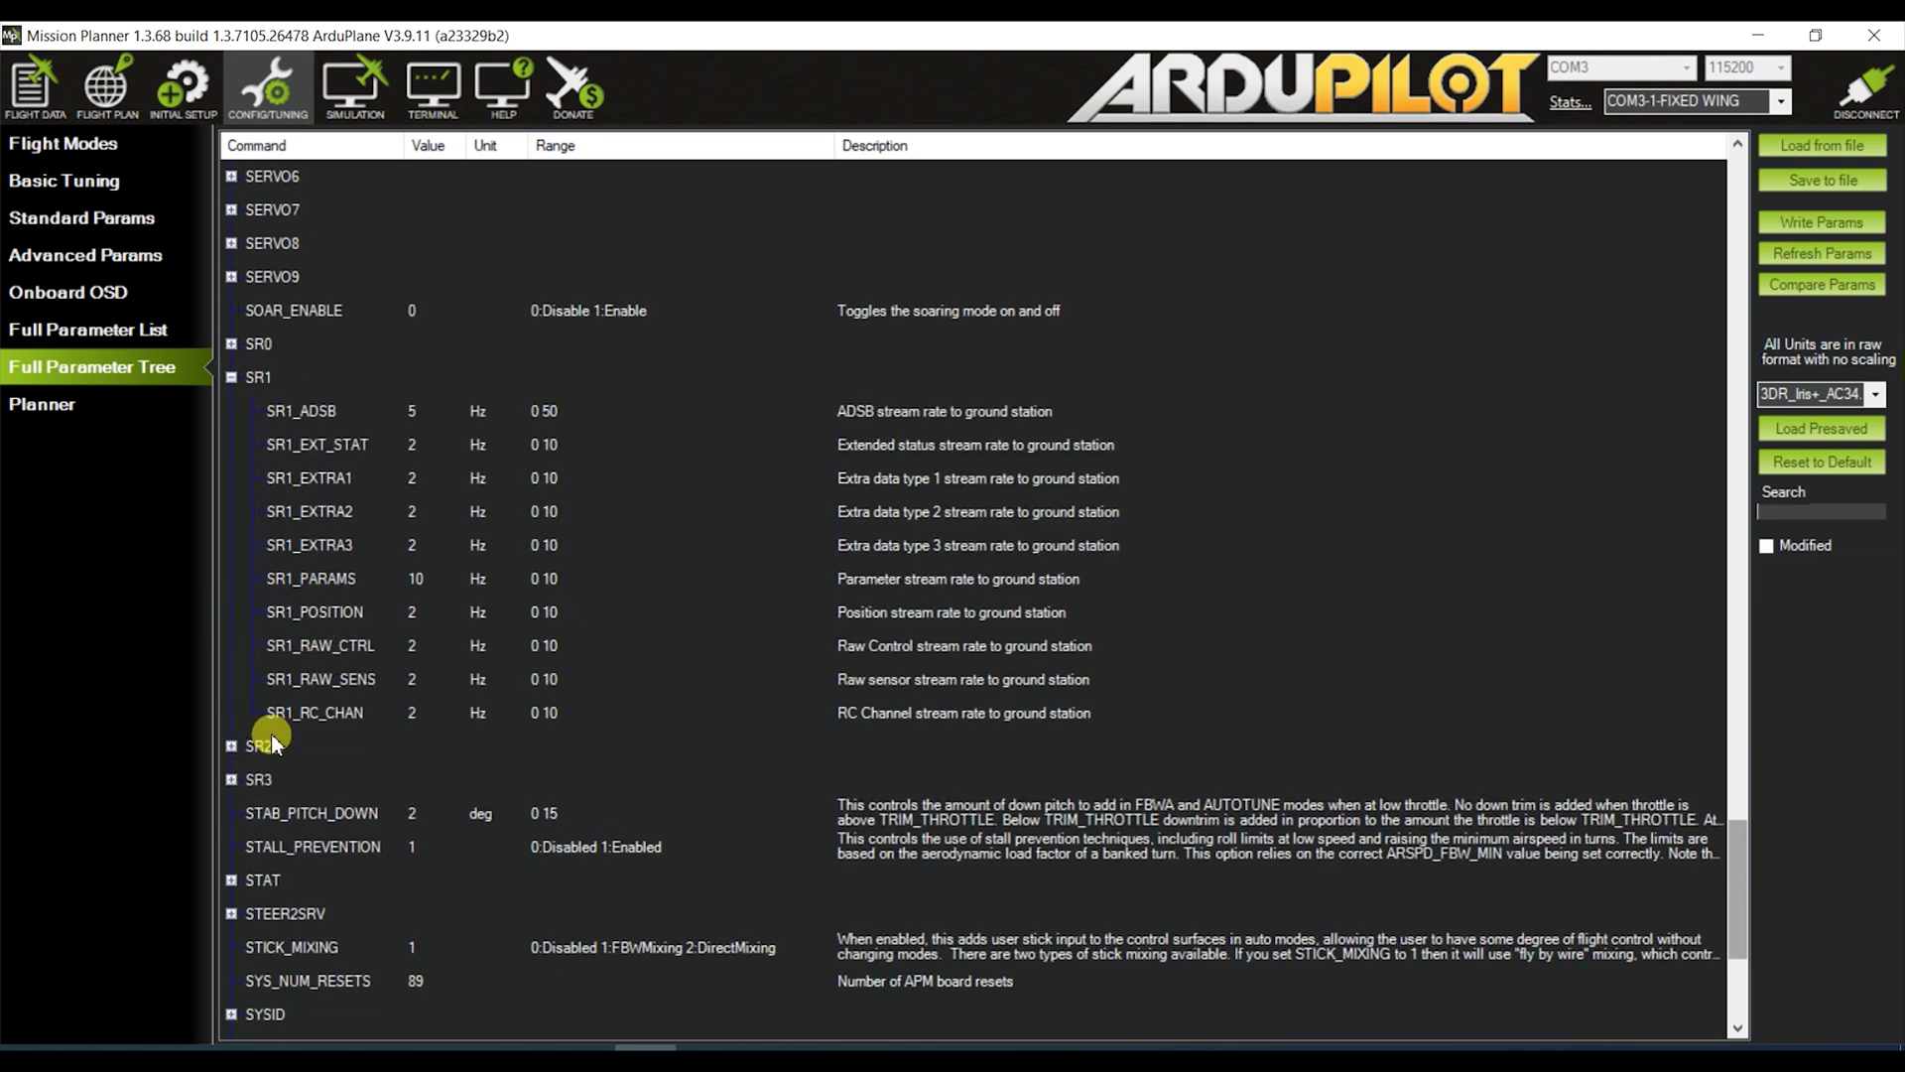
{"action": "left_click", "coordinate": [264, 781]}
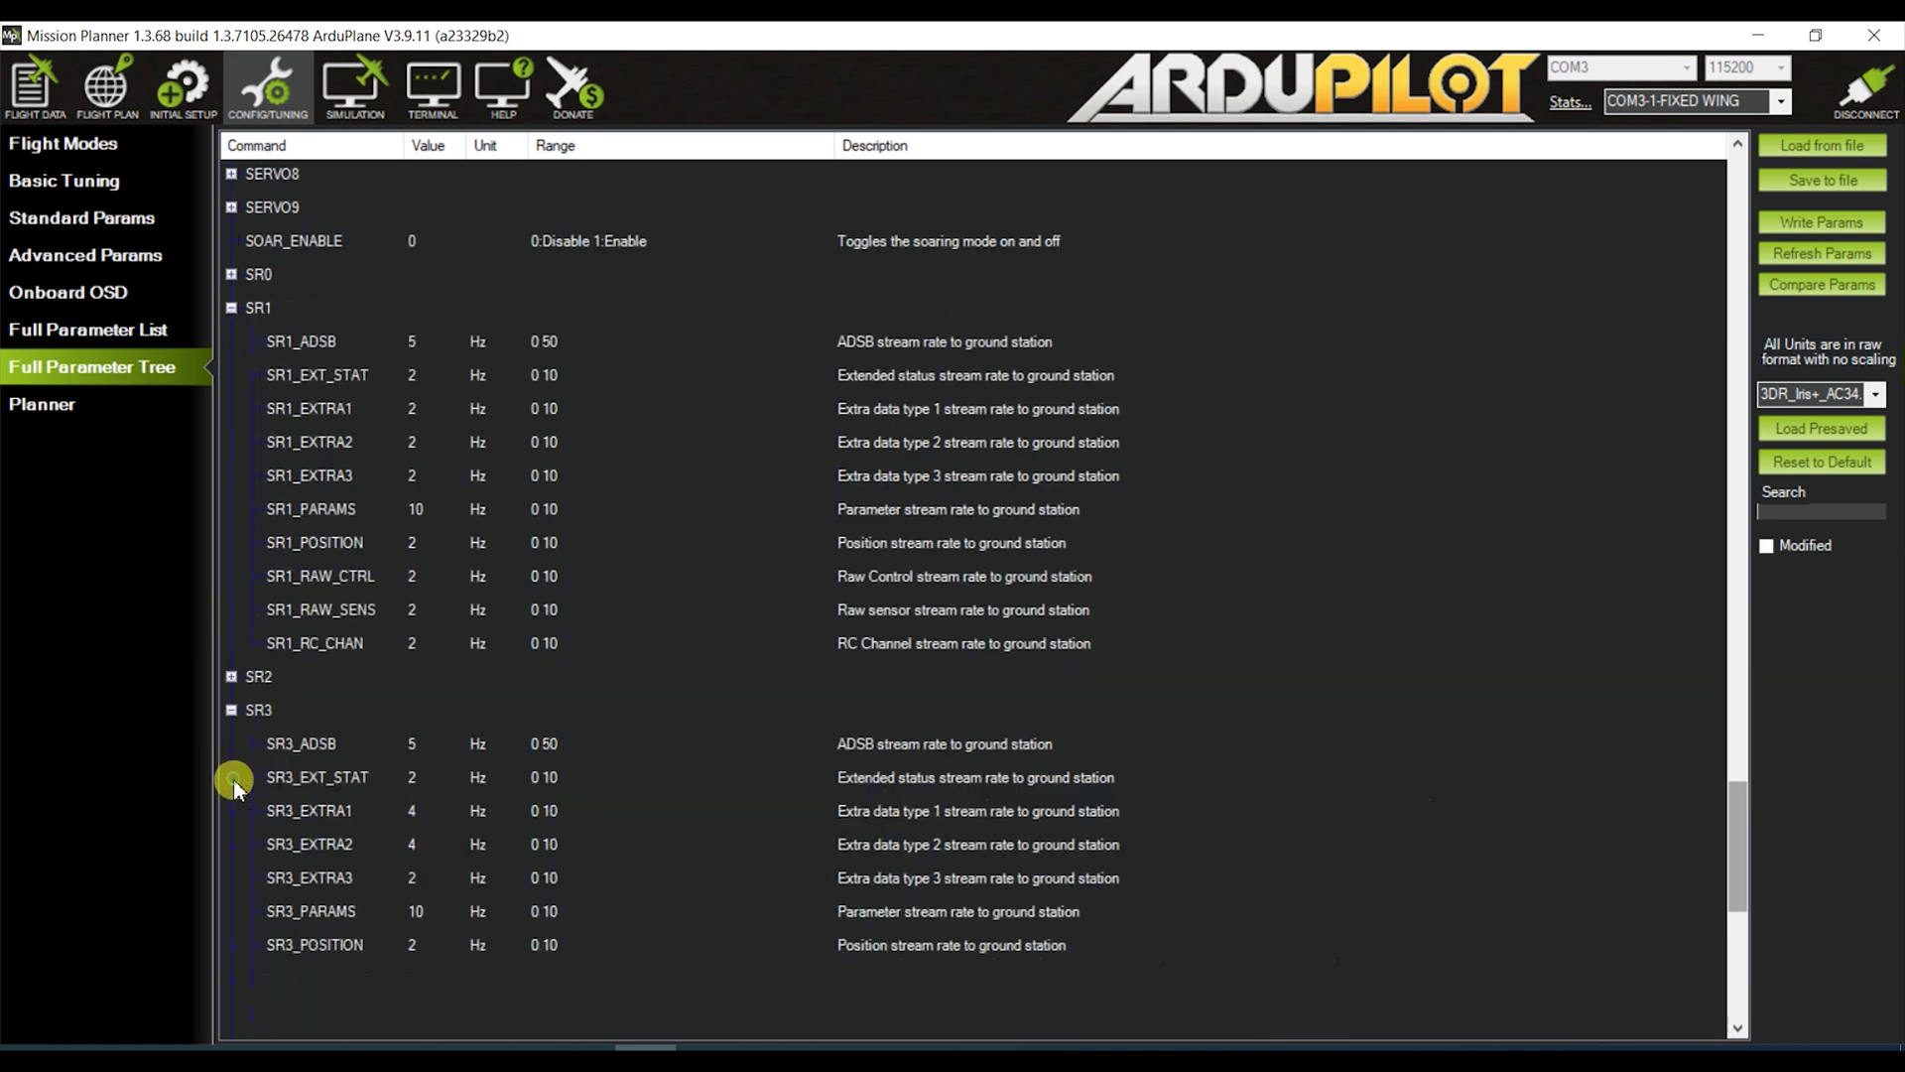
{"action": "left_click", "coordinate": [234, 655]}
{"action": "scroll", "coordinate": [304, 653], "scroll_direction": "up", "scroll_amount": 10}
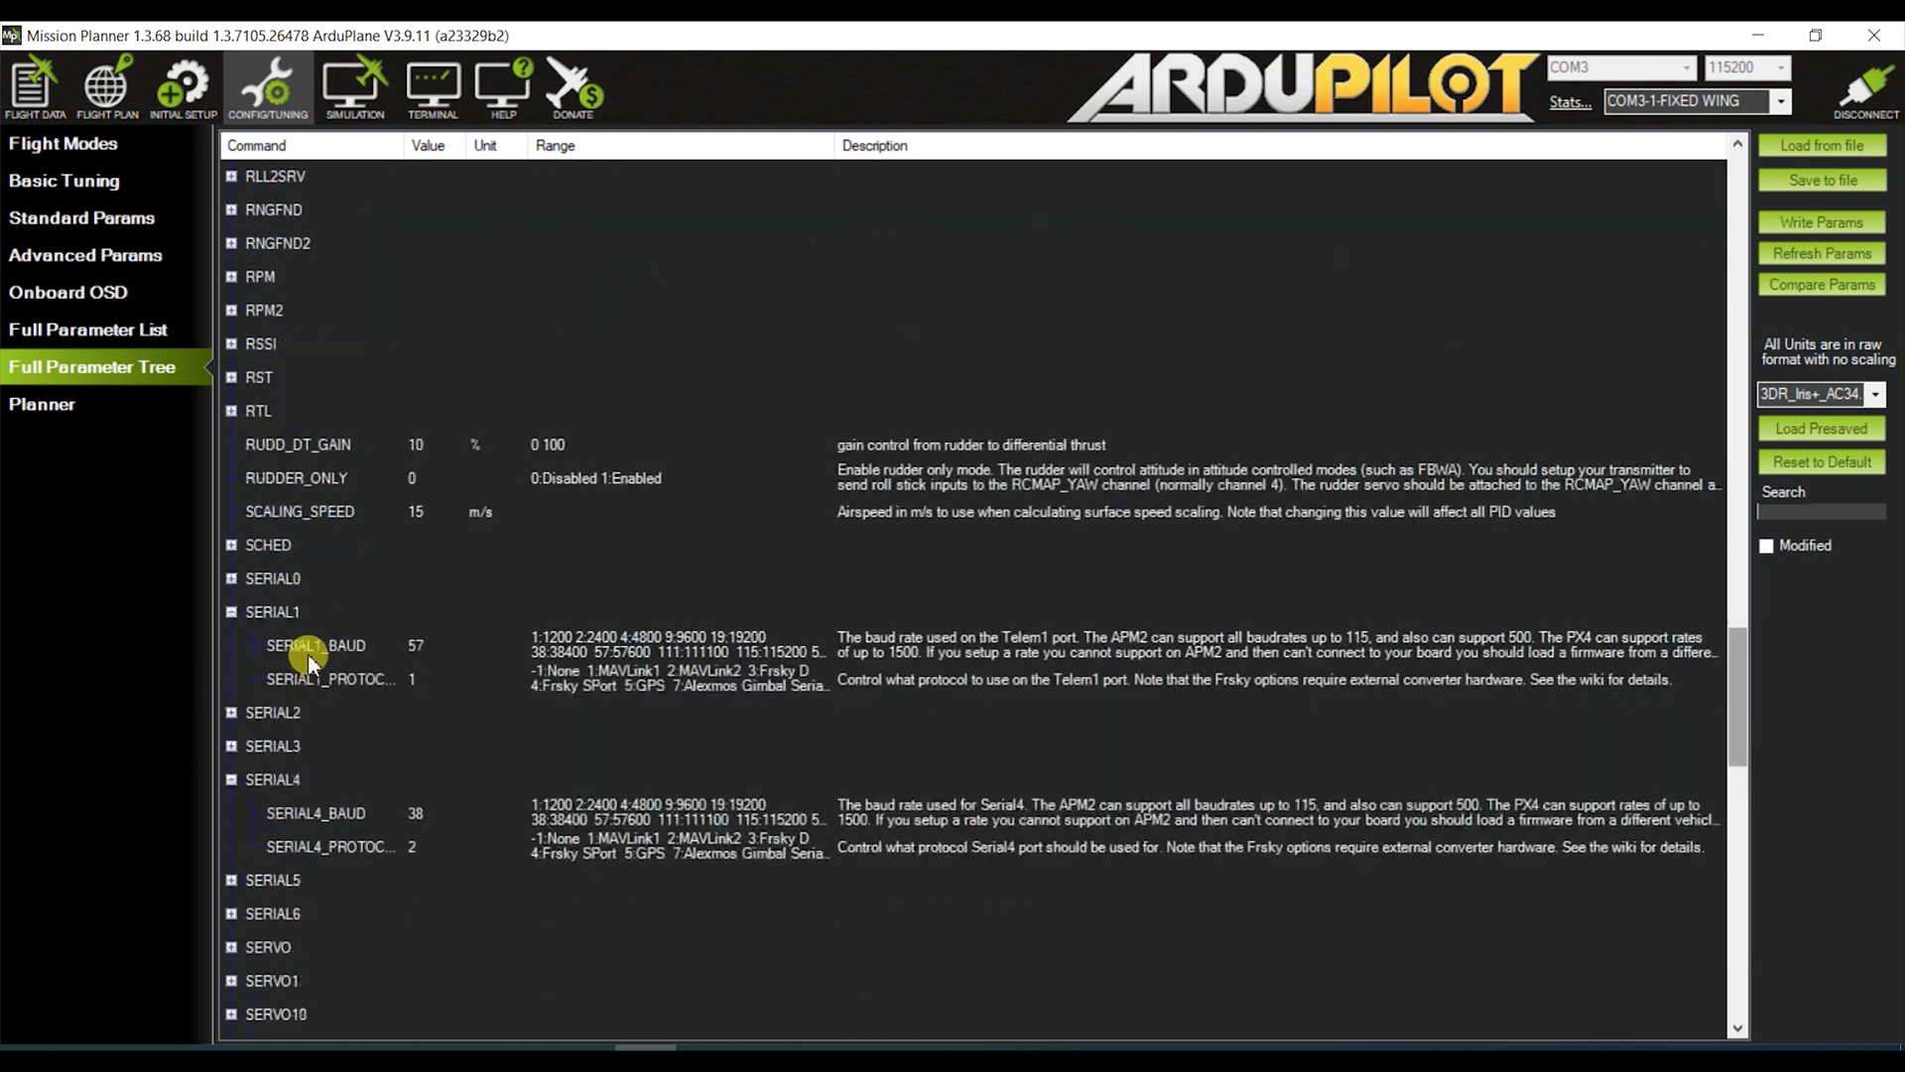
Enter 38 for SERIAL4_BAUD and begin editing the SERIAL4_PROTOCOL value
{"action": "left_click", "coordinate": [347, 724]}
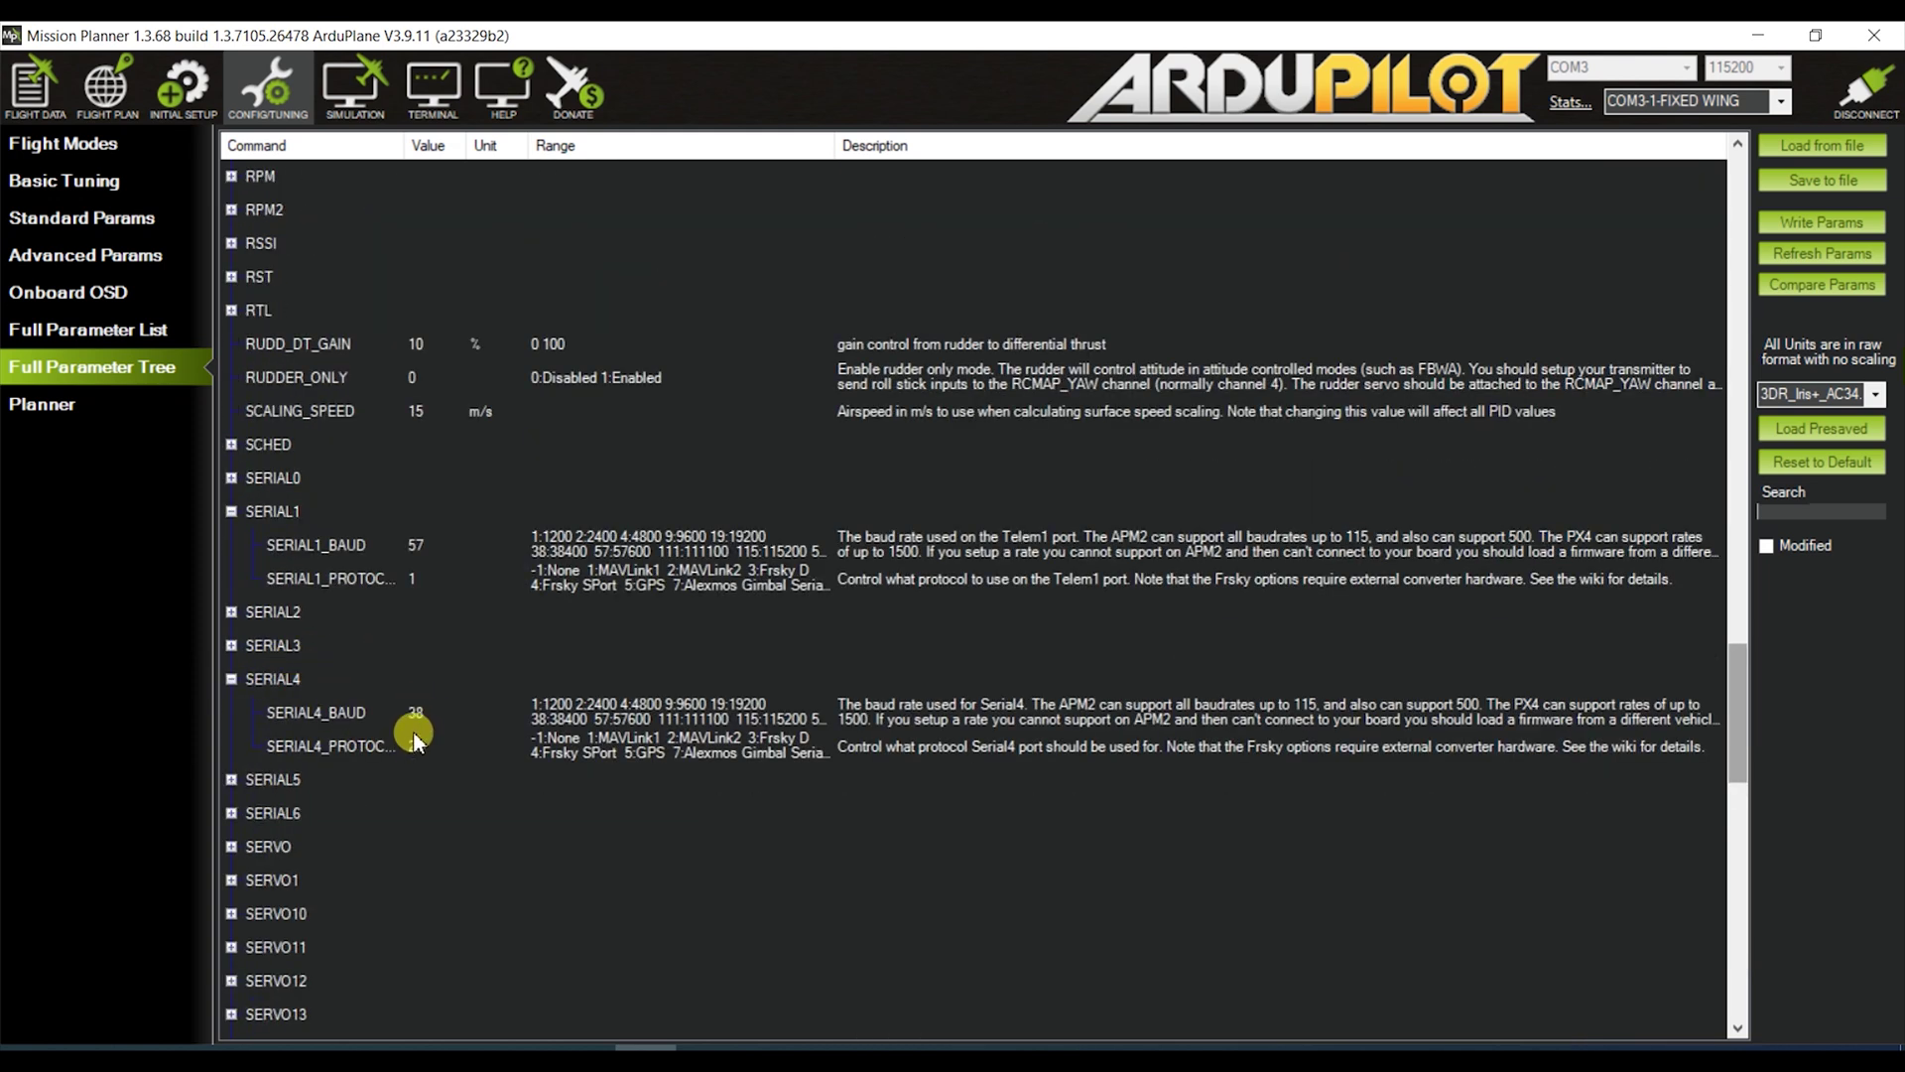
{"action": "left_click", "coordinate": [650, 702]}
{"action": "left_click", "coordinate": [410, 715]}
{"action": "left_click", "coordinate": [420, 711]}
{"action": "left_click", "coordinate": [421, 748]}
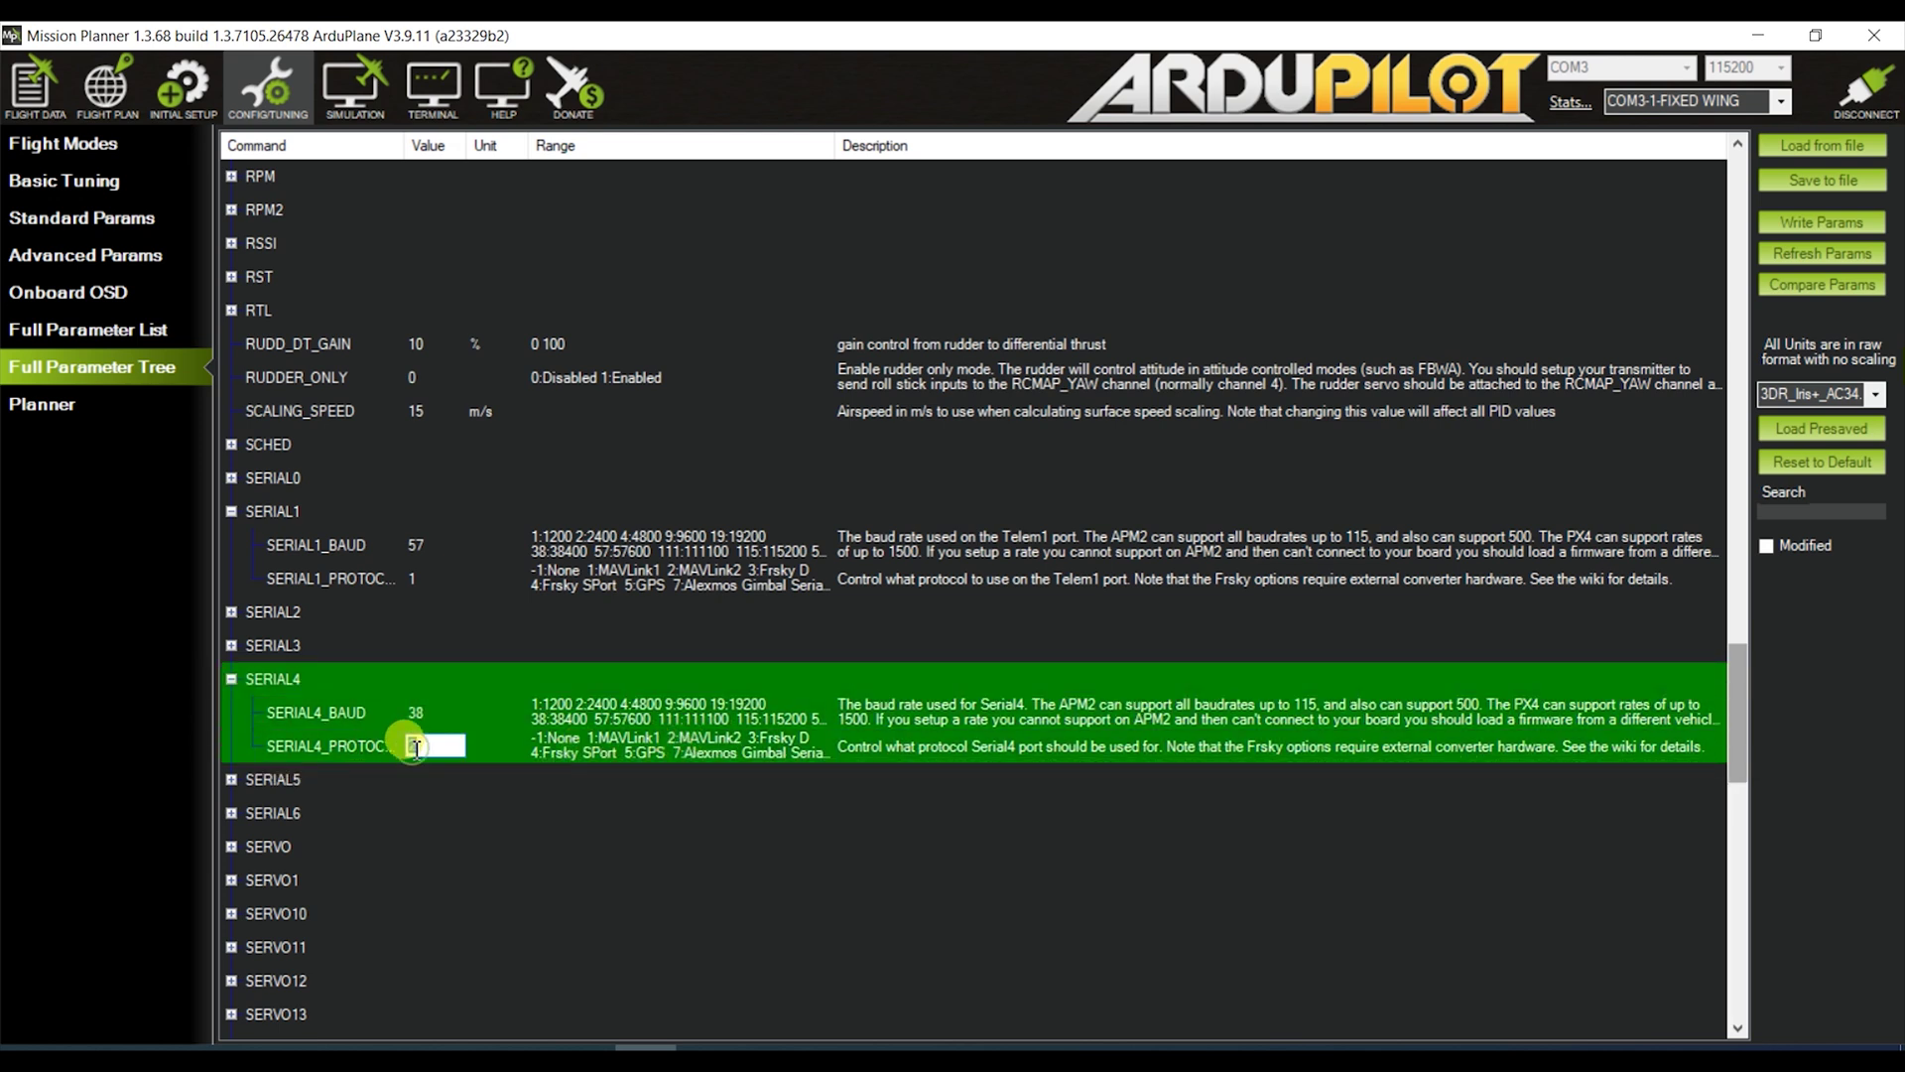
Commit SERIAL4_PROTOCOL as 2 and dismiss the 'Bad number' error message
{"action": "left_click", "coordinate": [460, 718]}
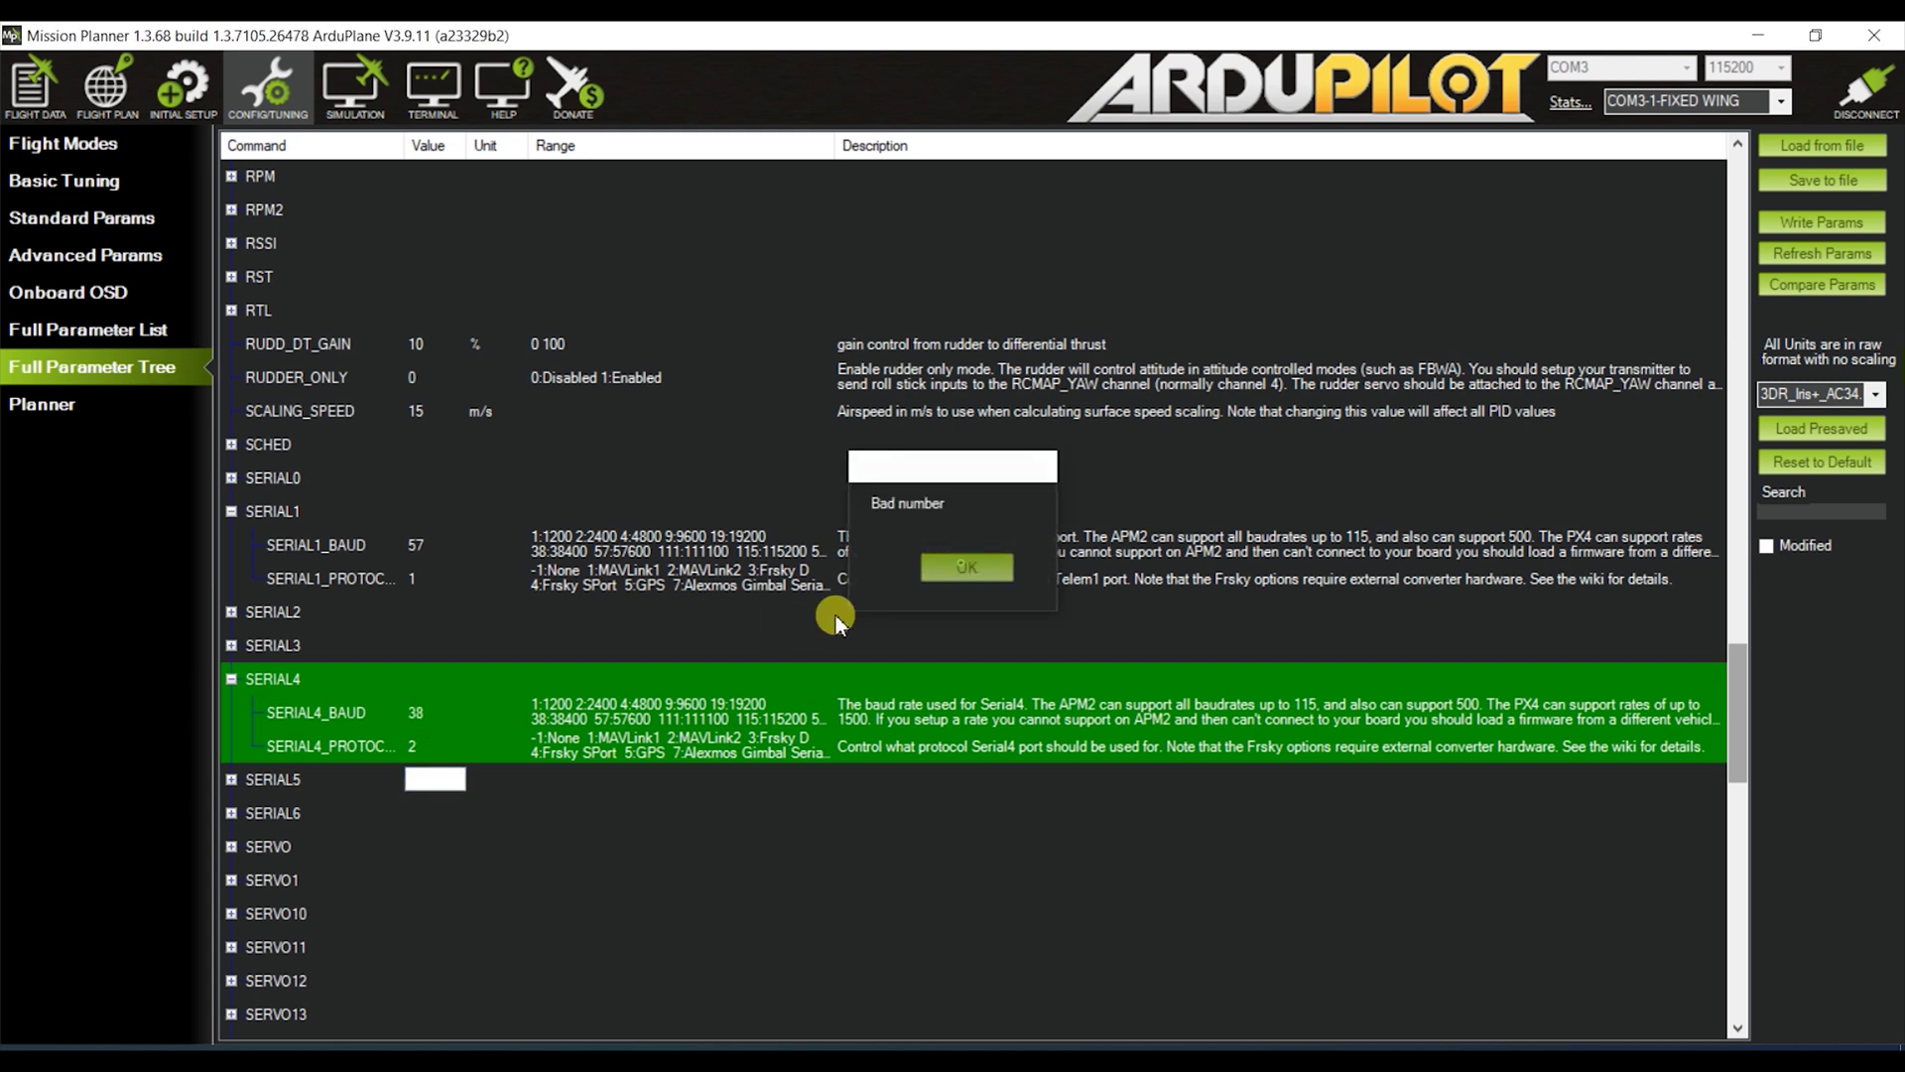
{"action": "left_click", "coordinate": [992, 565]}
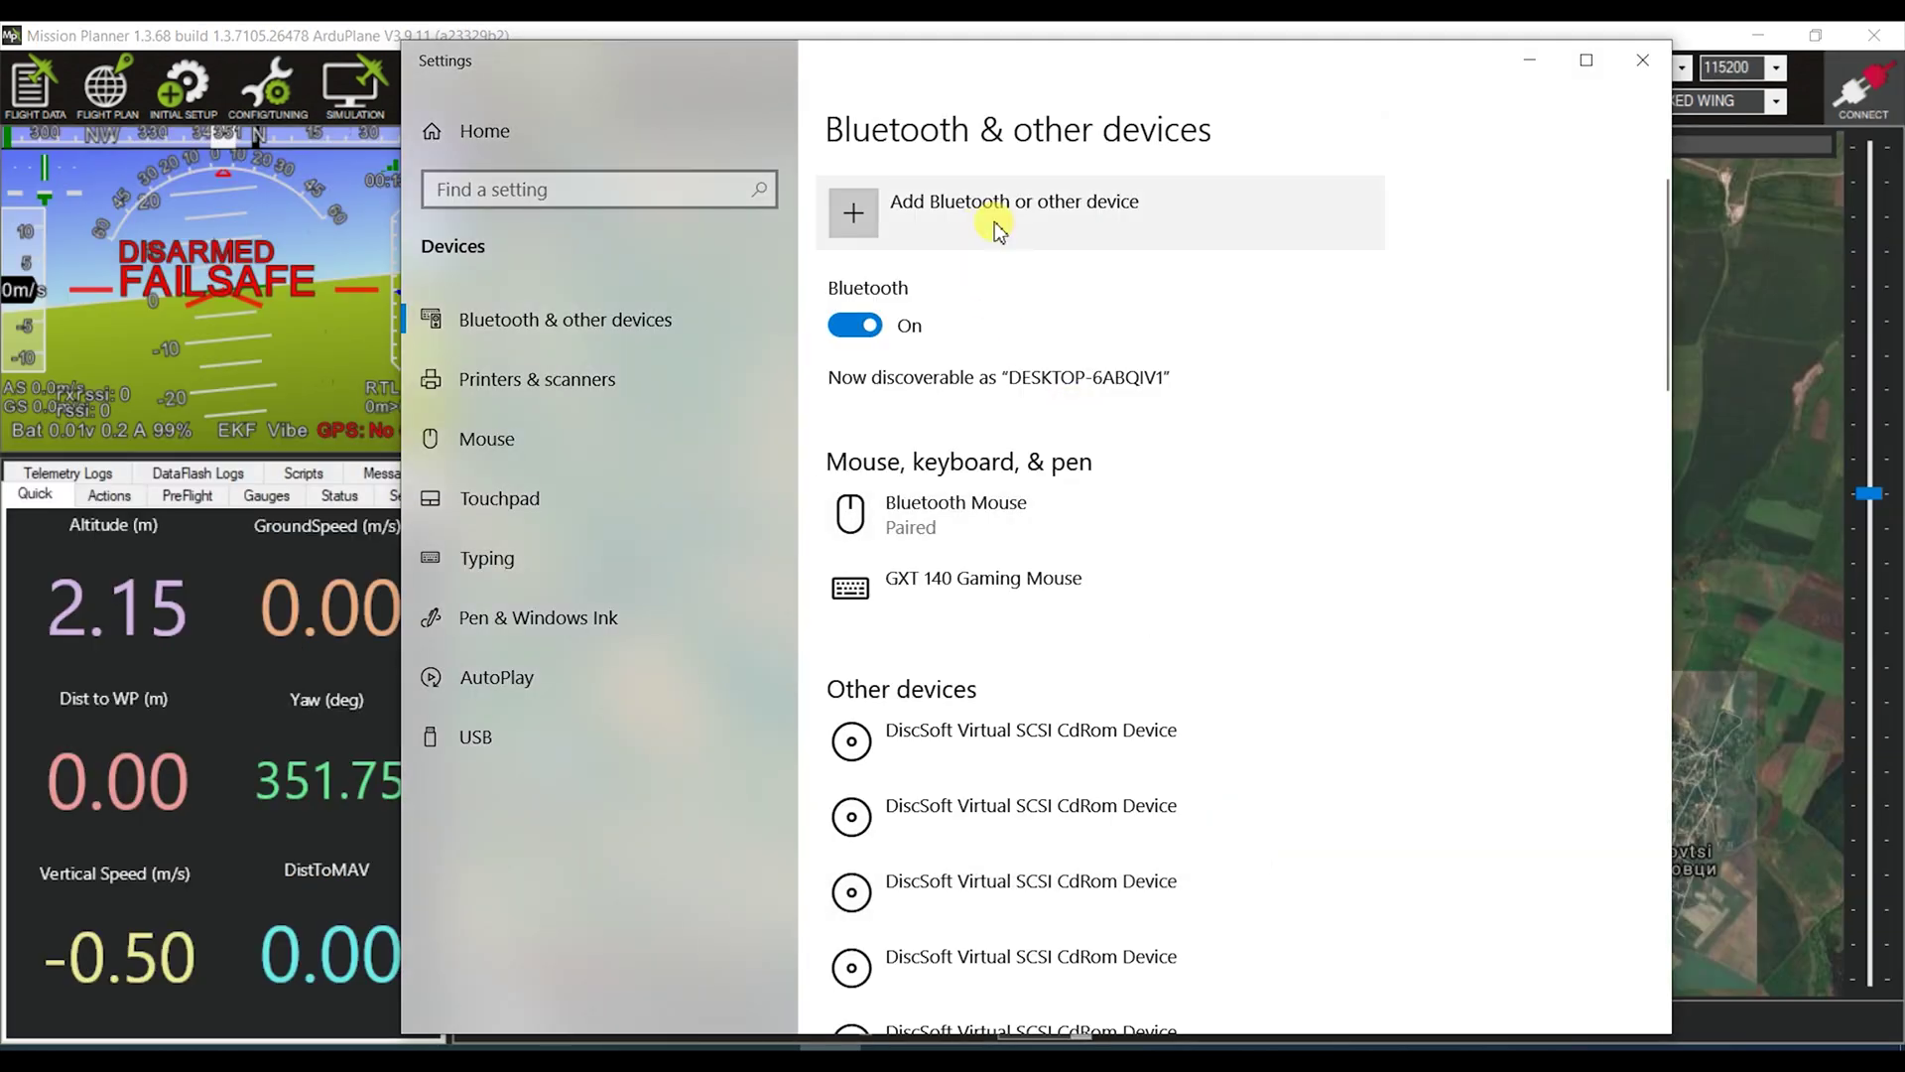
Pair the Dragonlink as a new Bluetooth device in Windows Settings
{"action": "left_click", "coordinate": [997, 227]}
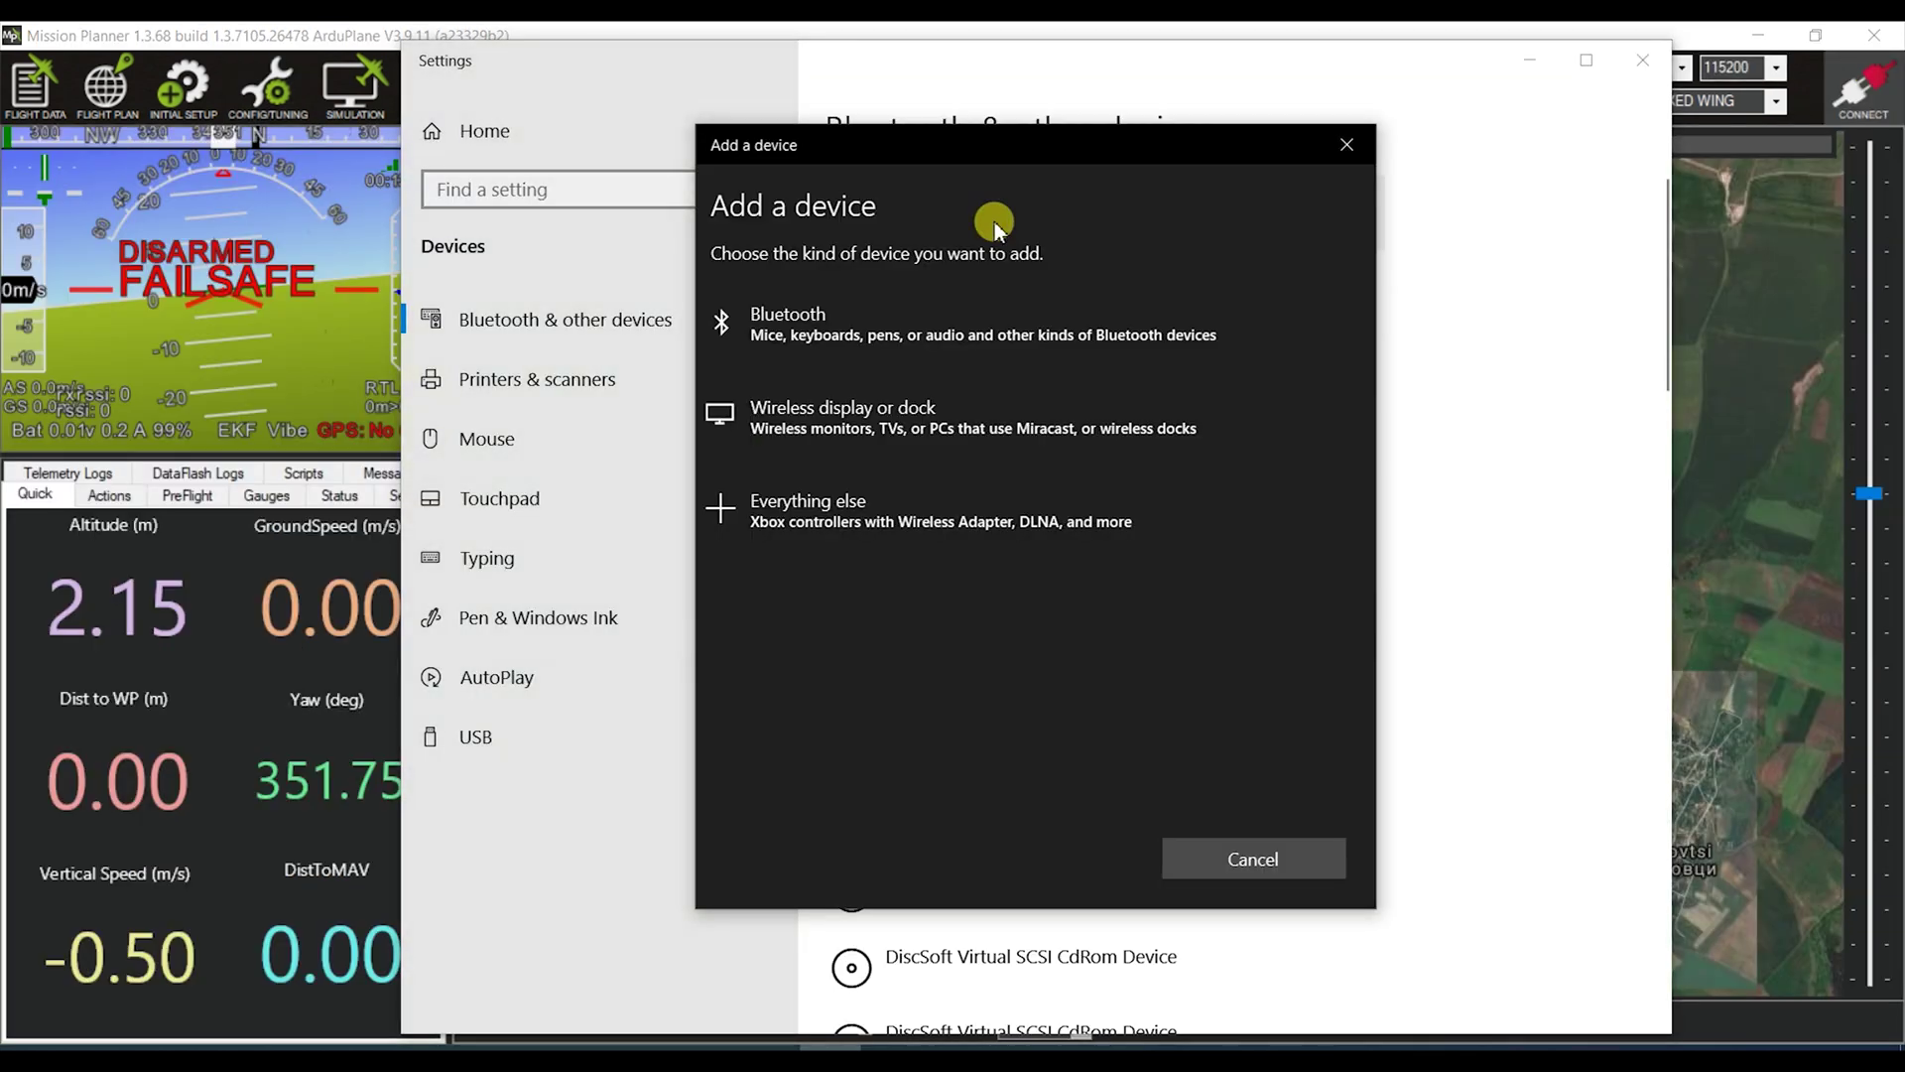
{"action": "left_click", "coordinate": [944, 325]}
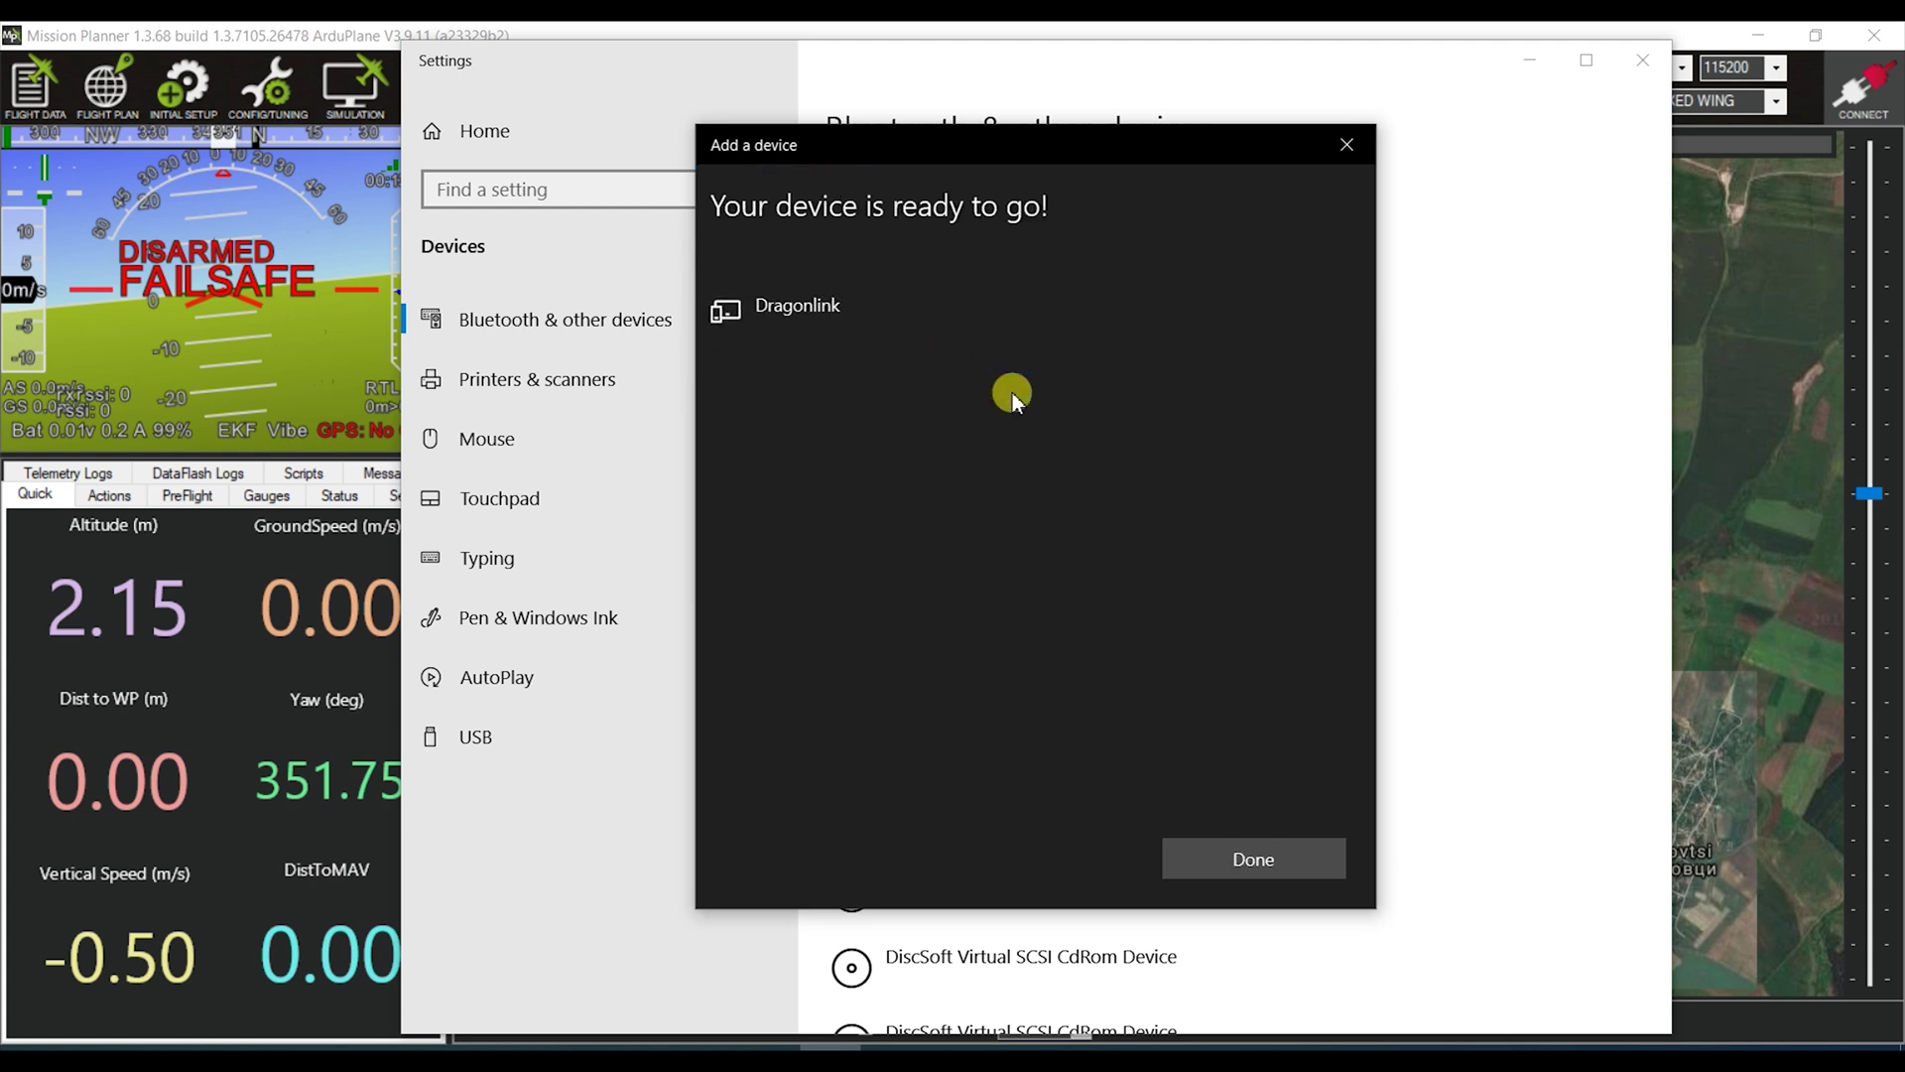
{"action": "key", "text": "Escape"}
Close Windows Settings and check the available COM ports, leaving COM3 selected
{"action": "left_click", "coordinate": [1644, 60]}
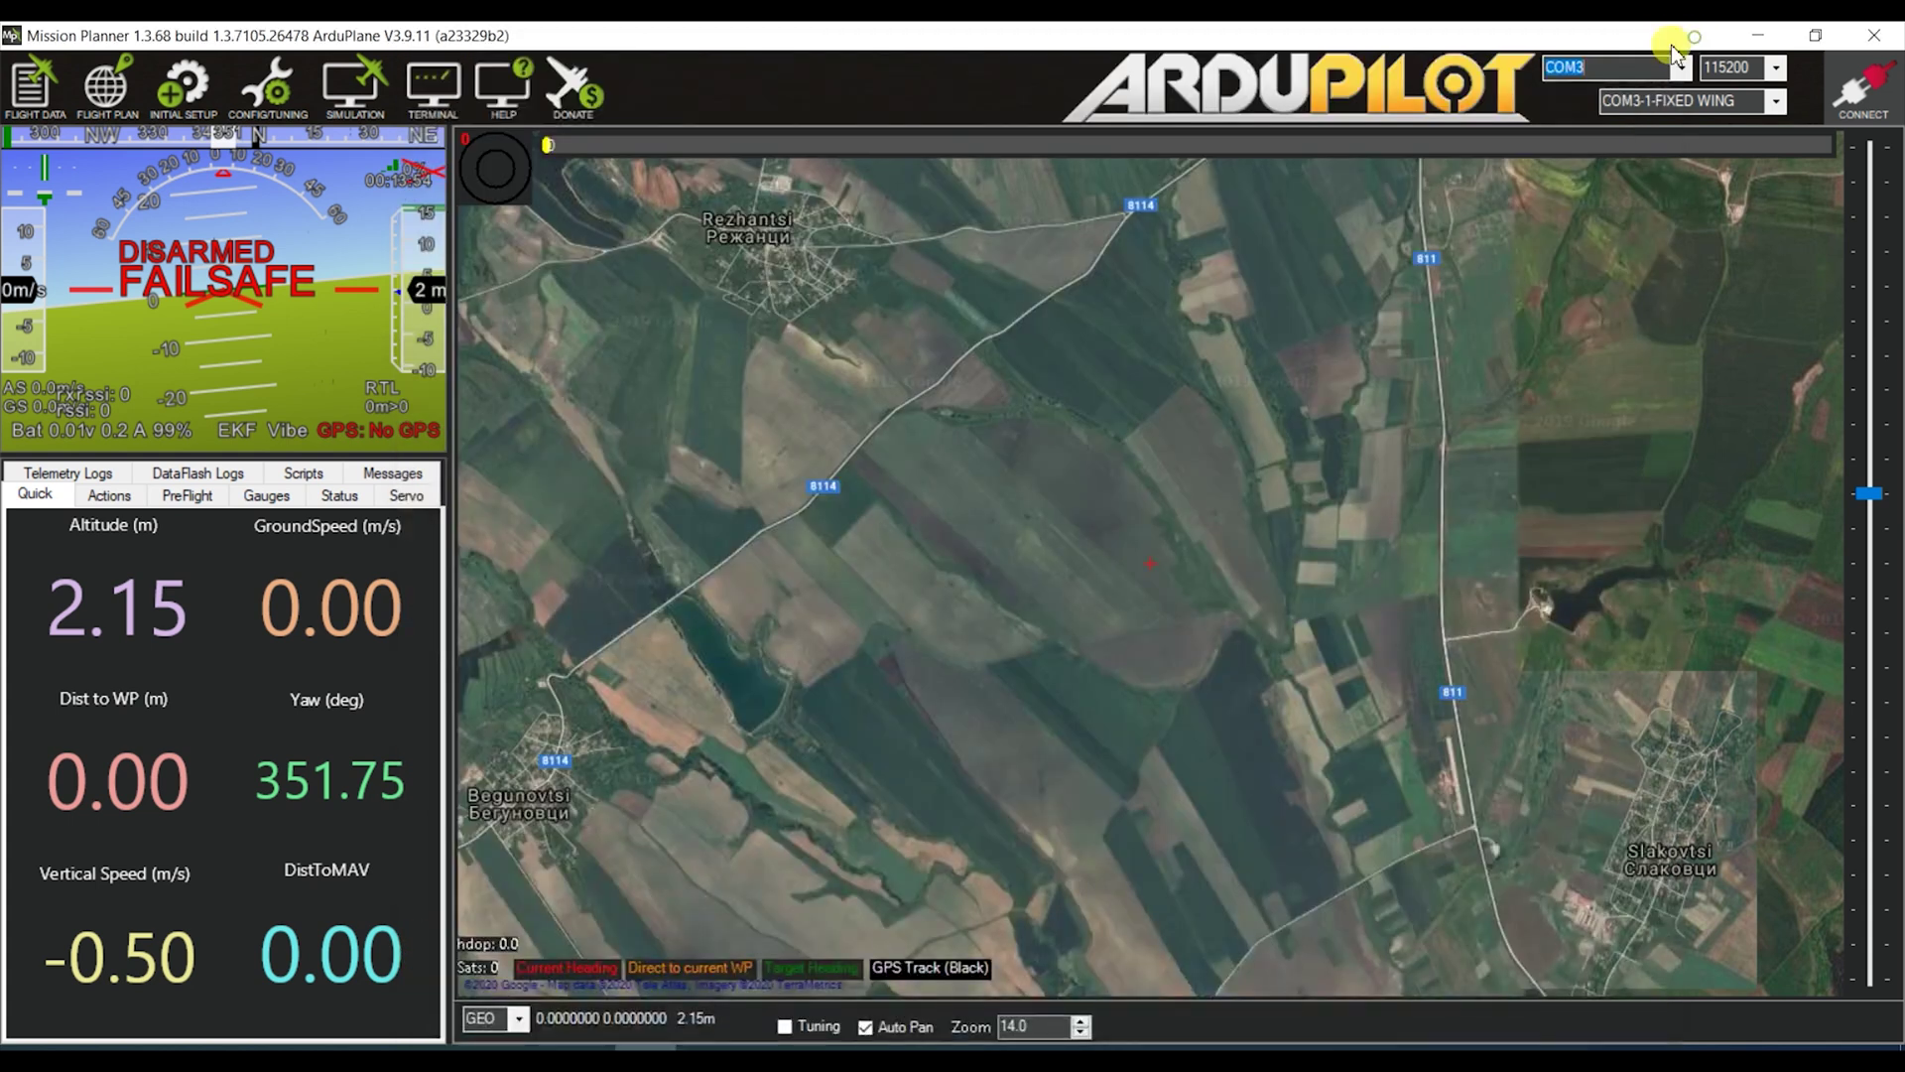
{"action": "left_click", "coordinate": [1682, 68]}
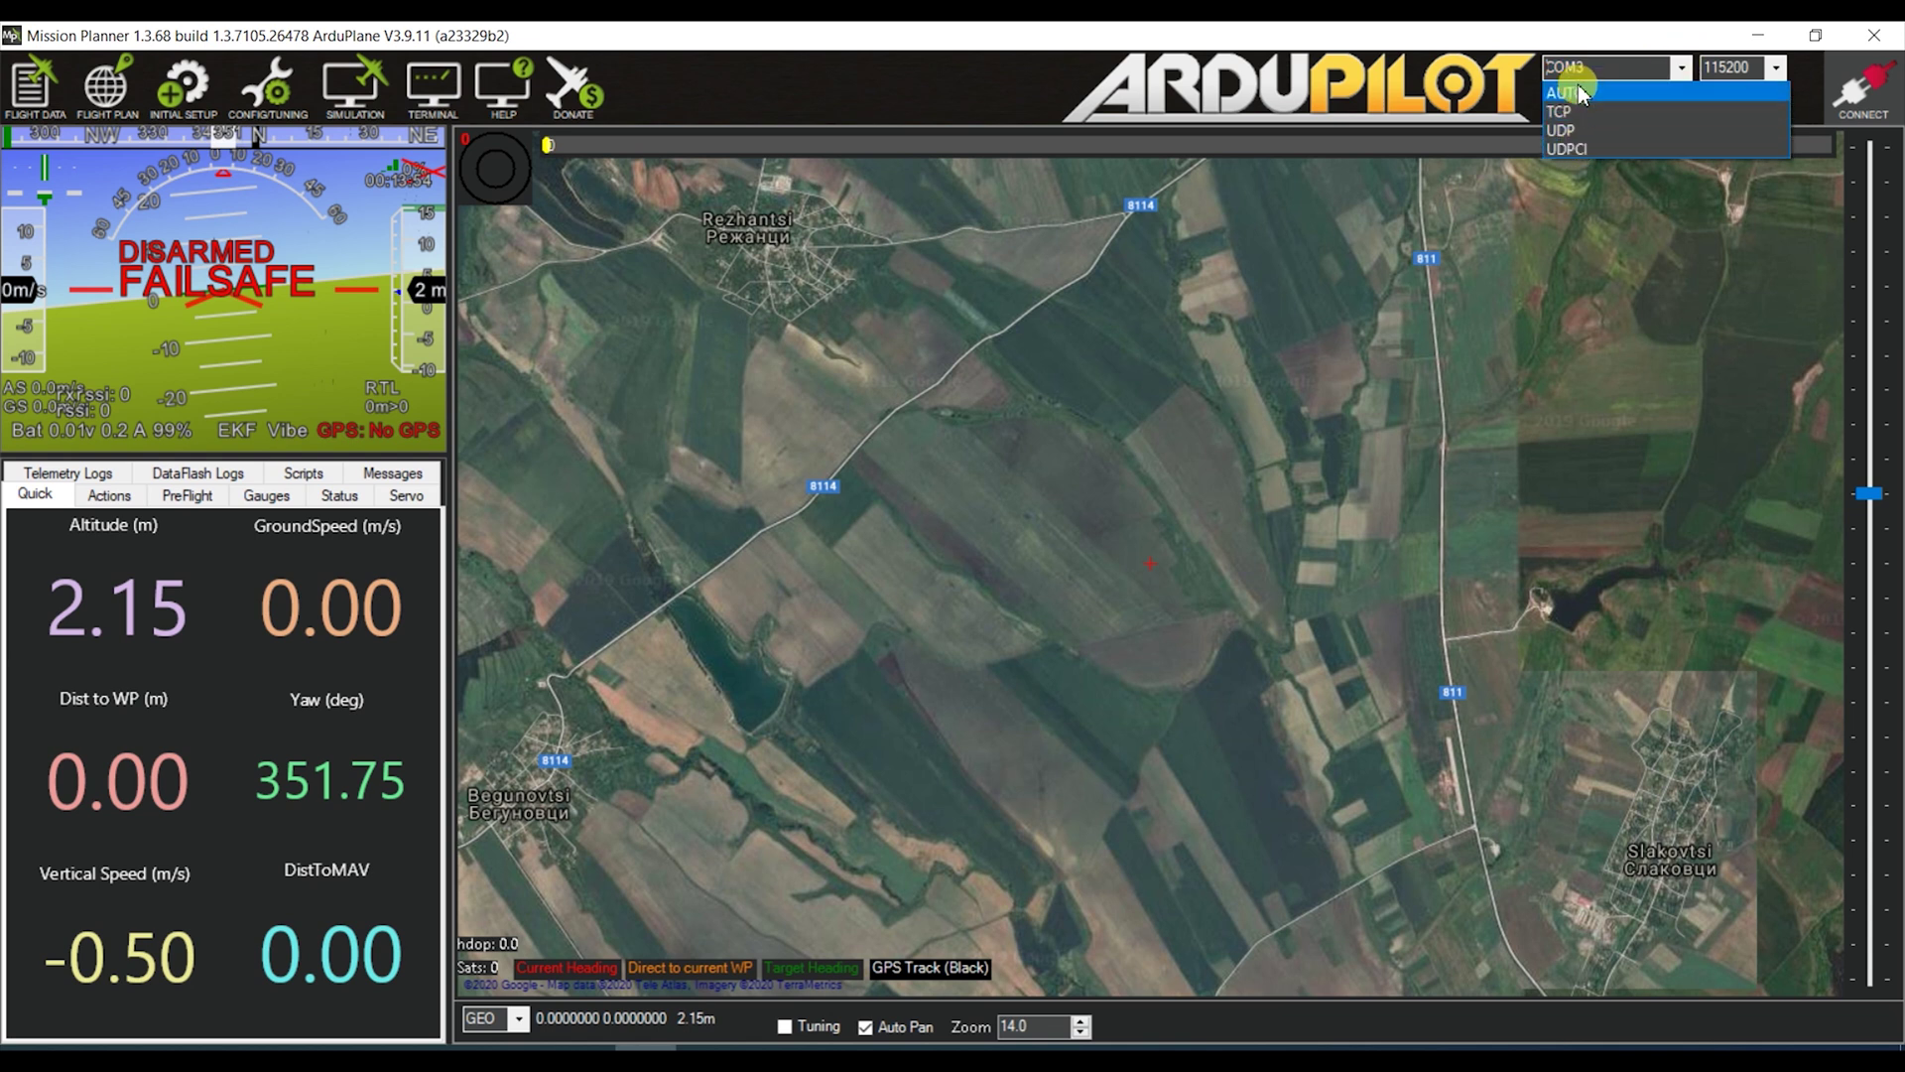
{"action": "left_click", "coordinate": [1659, 71]}
{"action": "left_click", "coordinate": [1667, 68]}
{"action": "left_click", "coordinate": [1671, 62]}
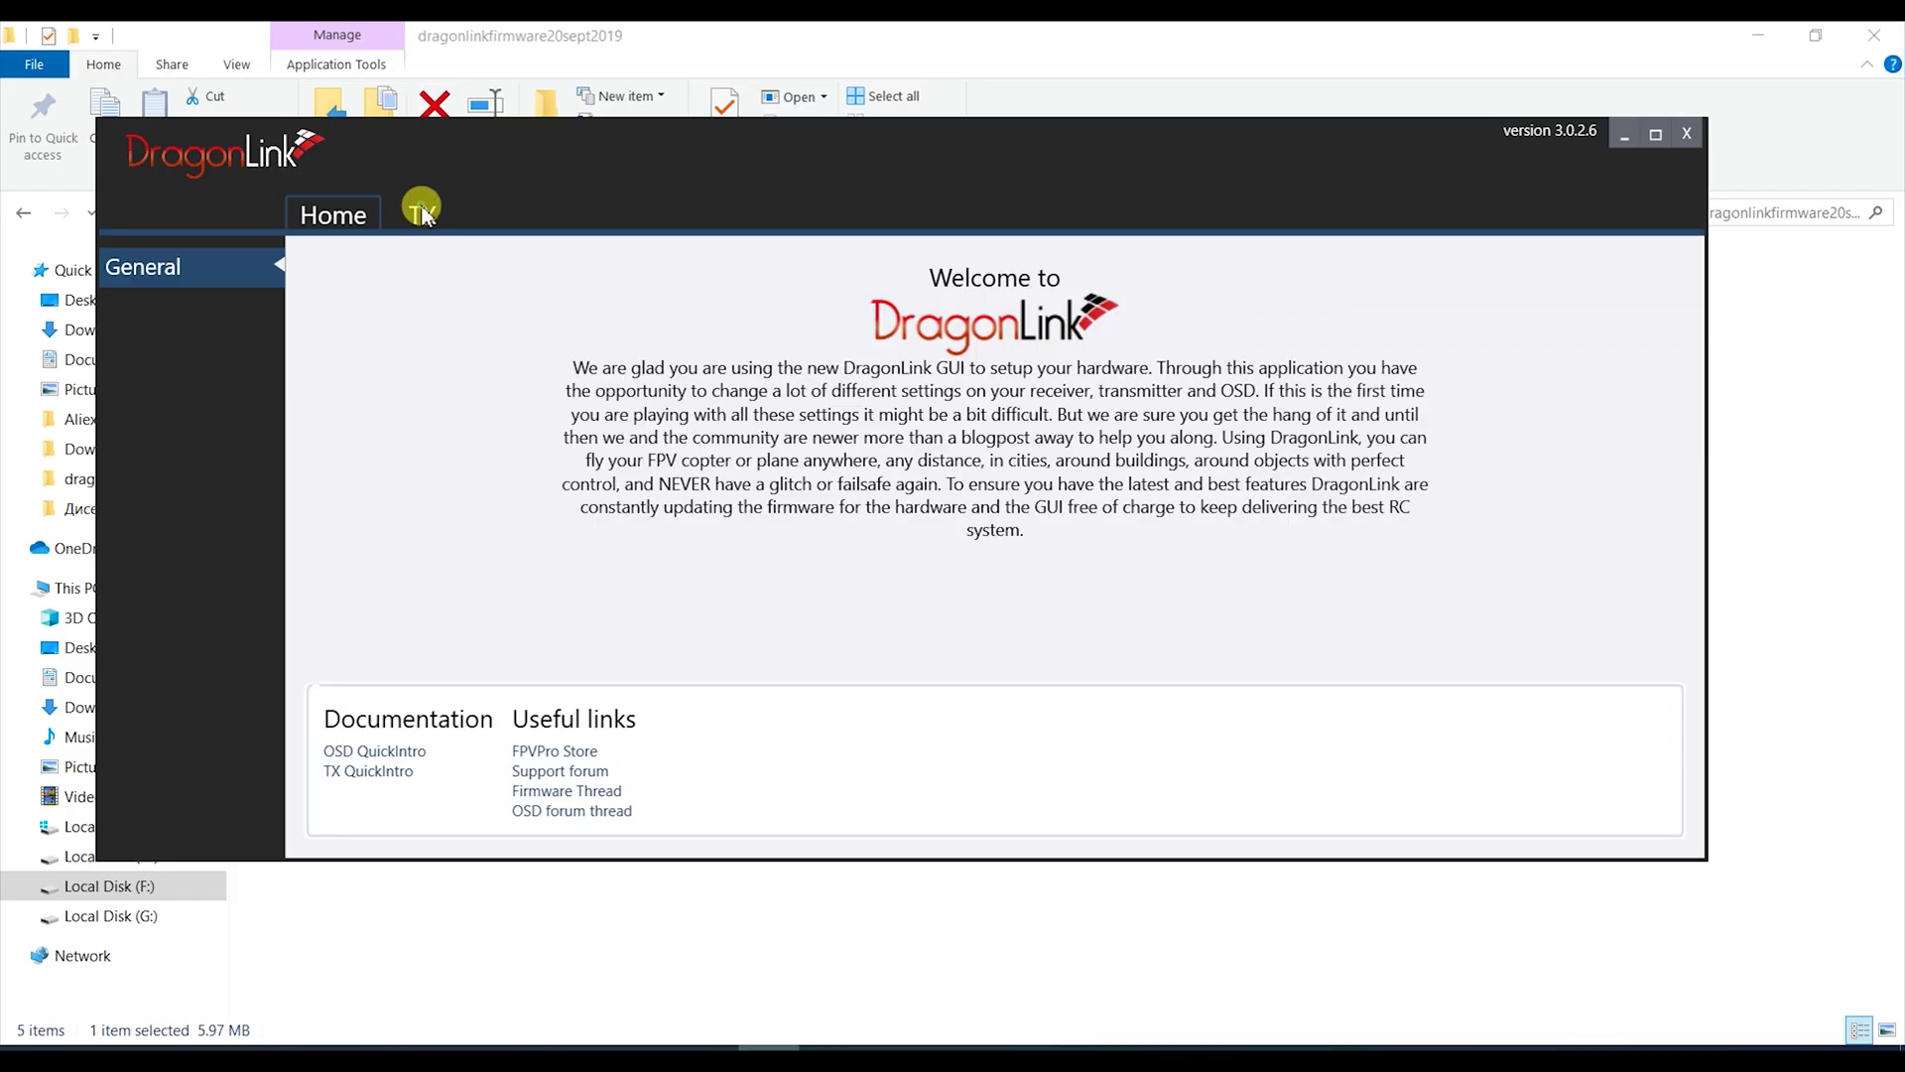
Set the TX external connection's USB function to Radio modem at 115200 baud and save
{"action": "left_click", "coordinate": [424, 217]}
{"action": "left_click", "coordinate": [171, 452]}
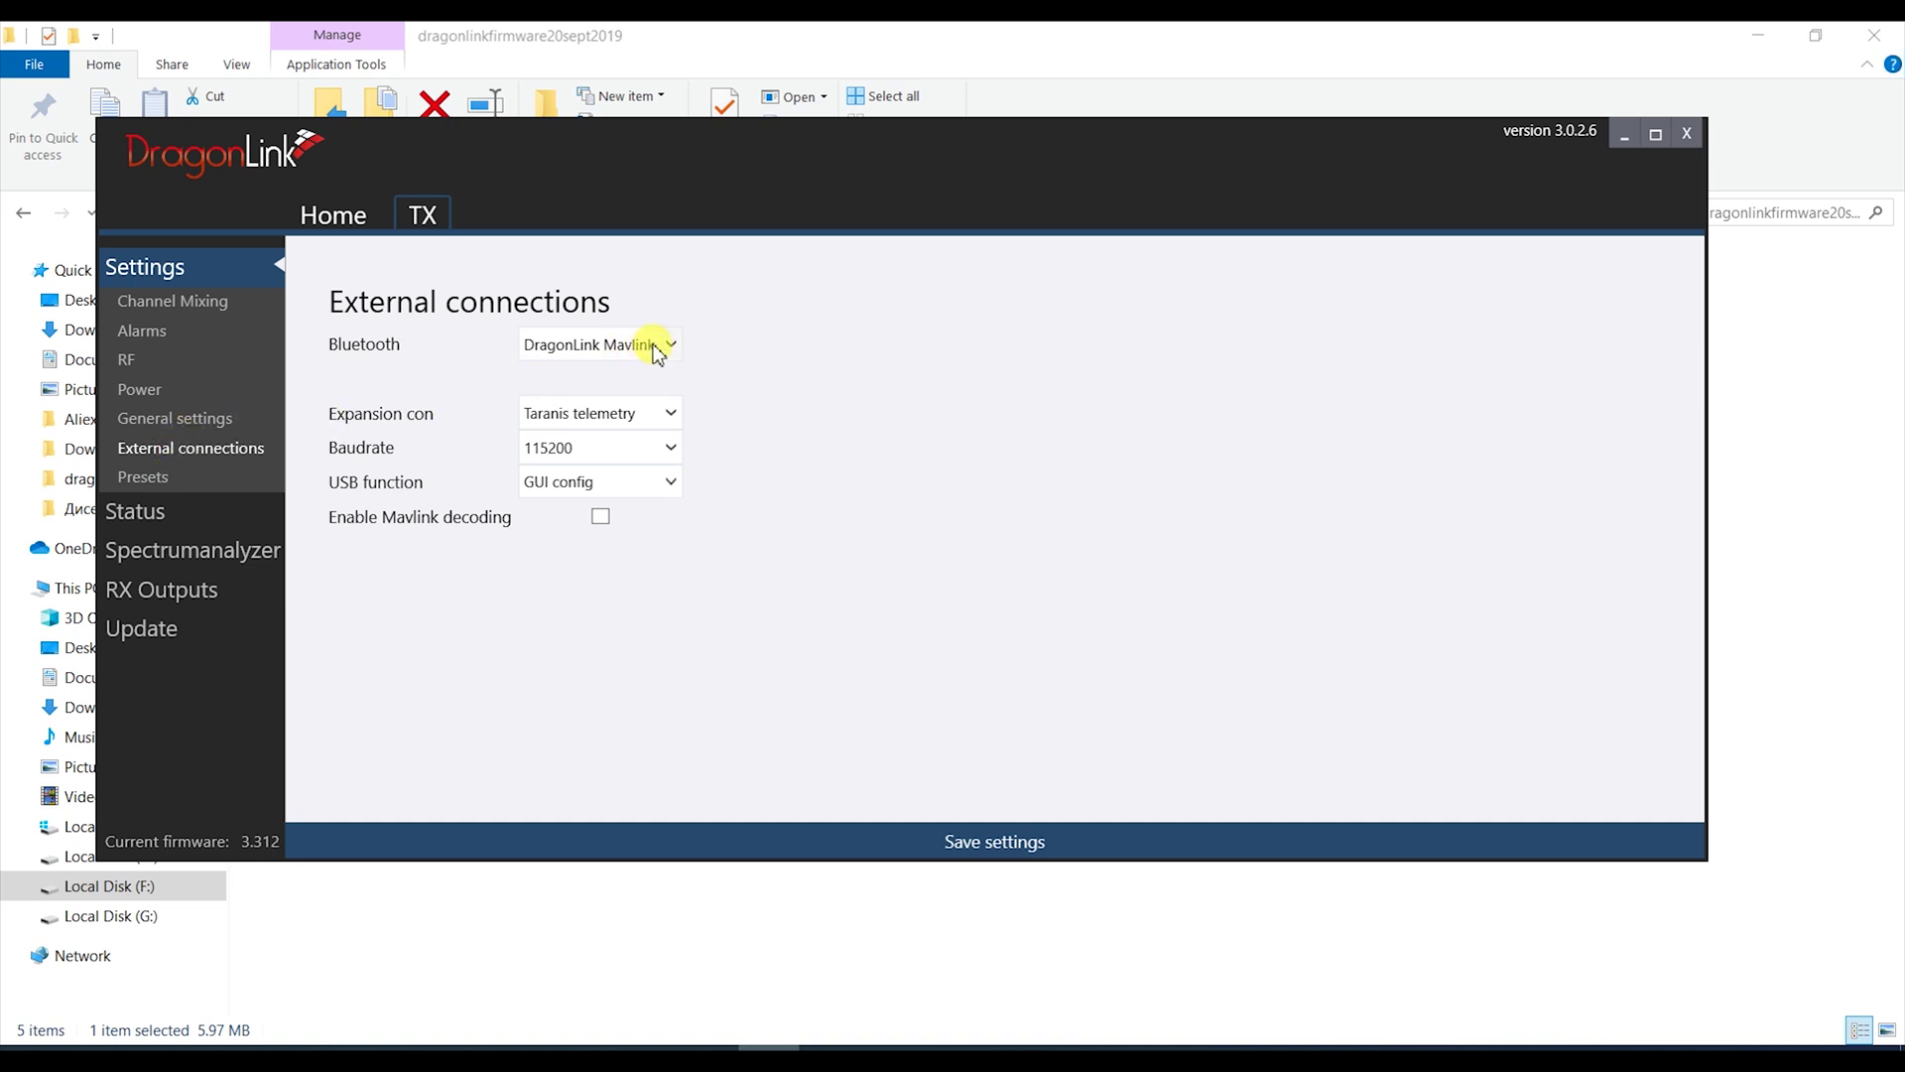
{"action": "left_click", "coordinate": [670, 482]}
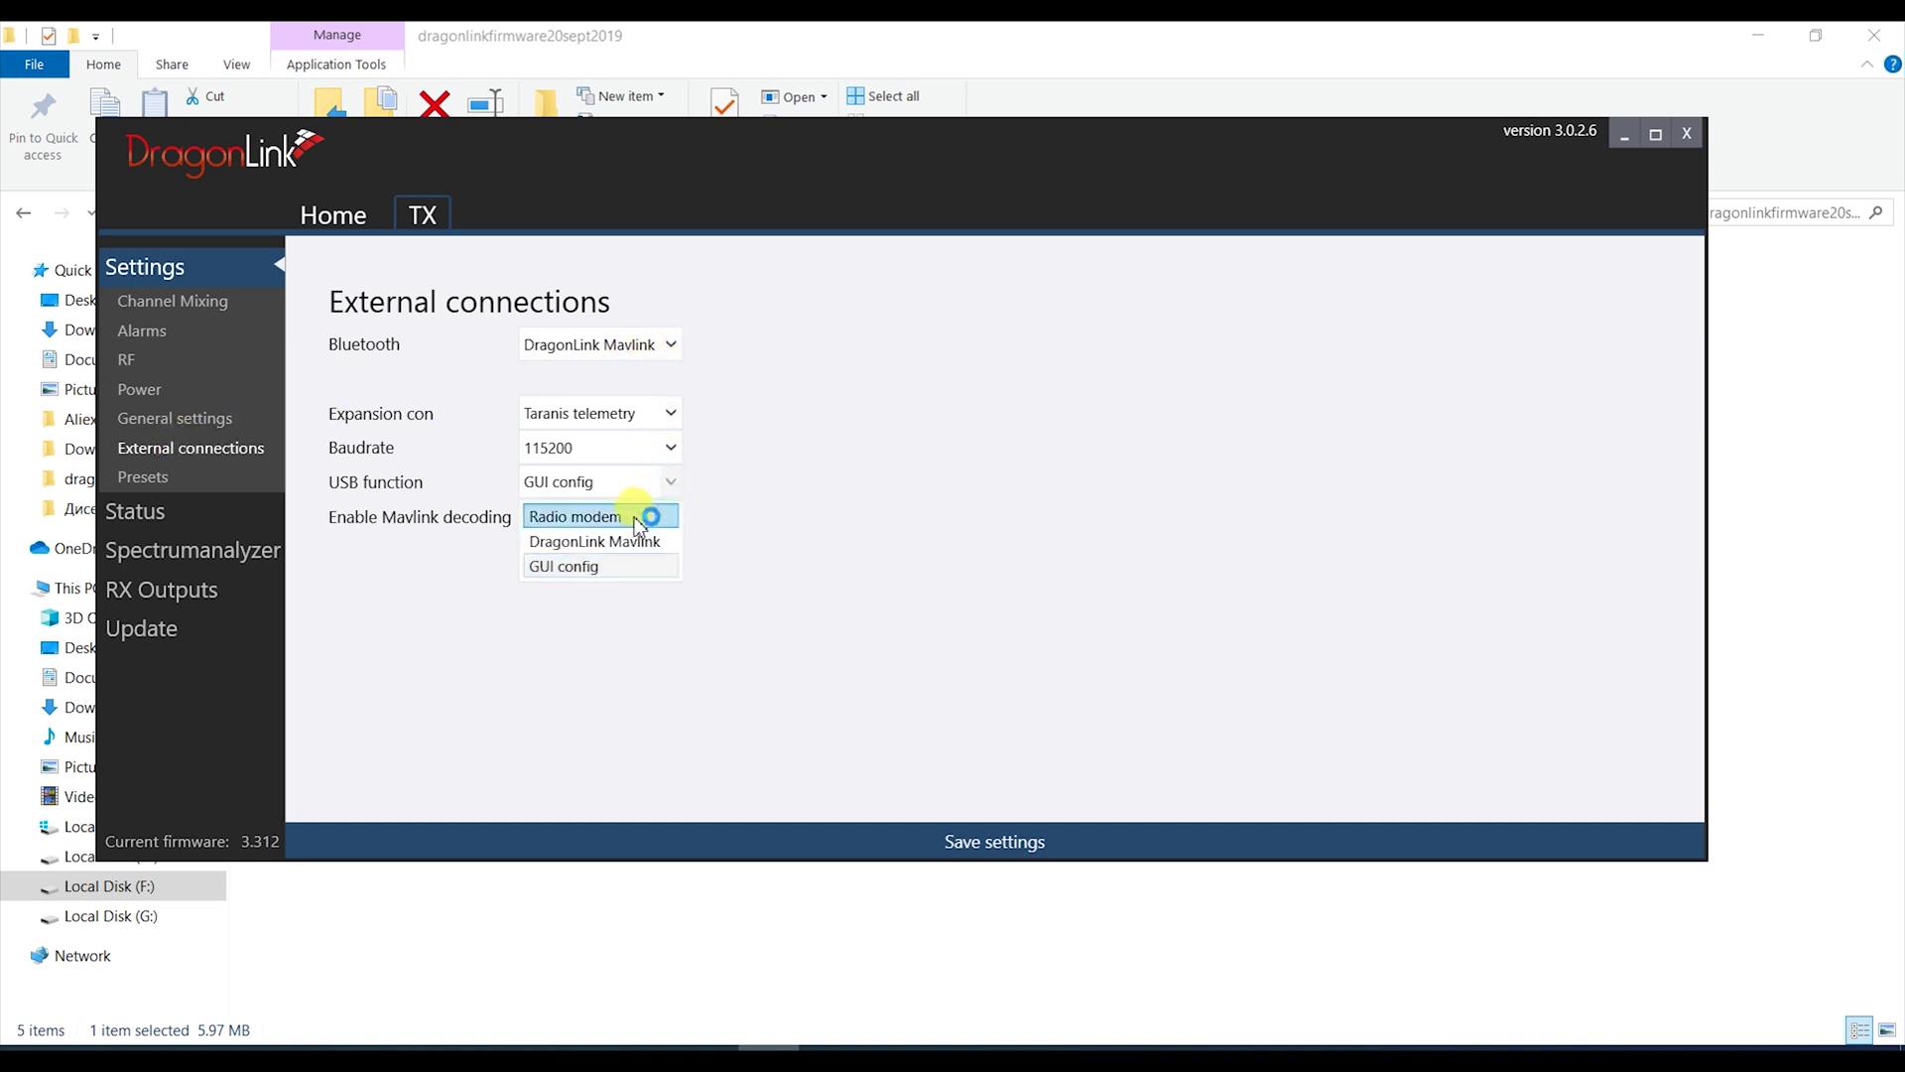
{"action": "left_click", "coordinate": [645, 511]}
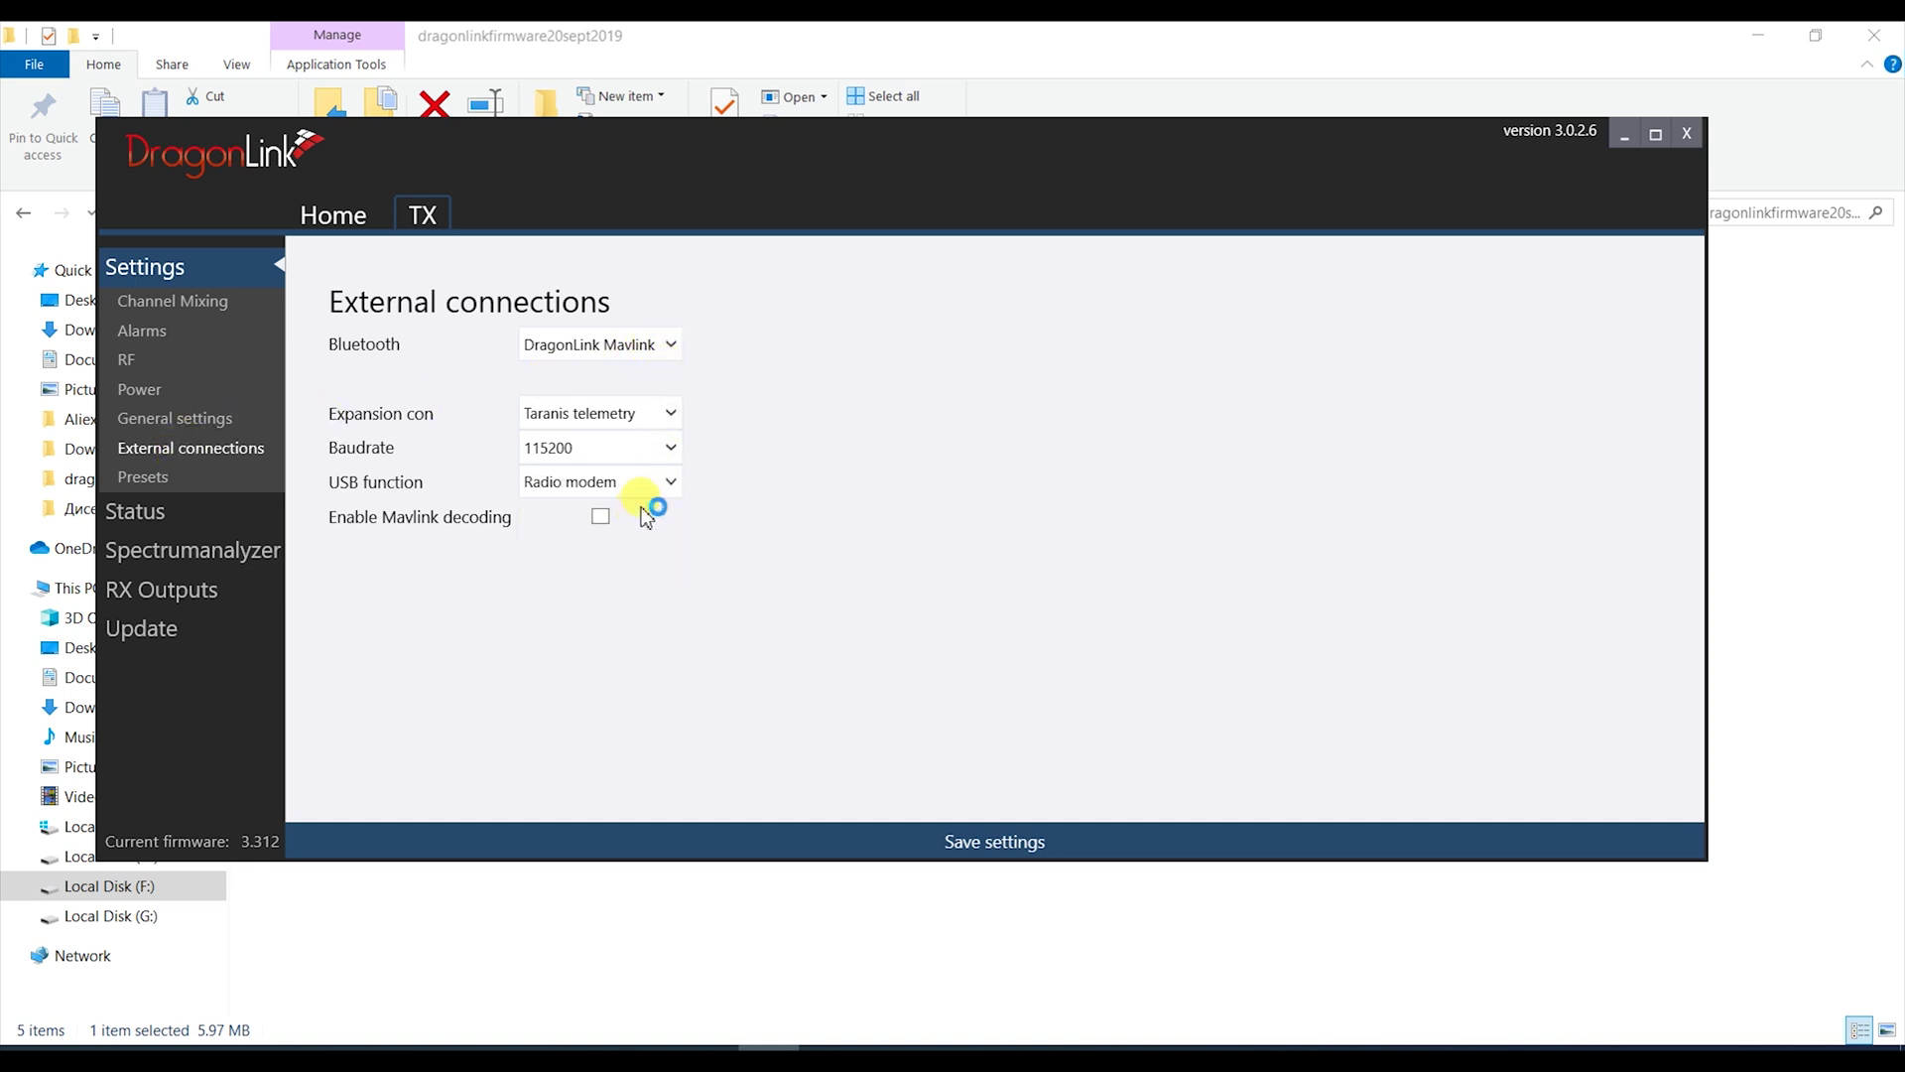
{"action": "left_click", "coordinate": [676, 446]}
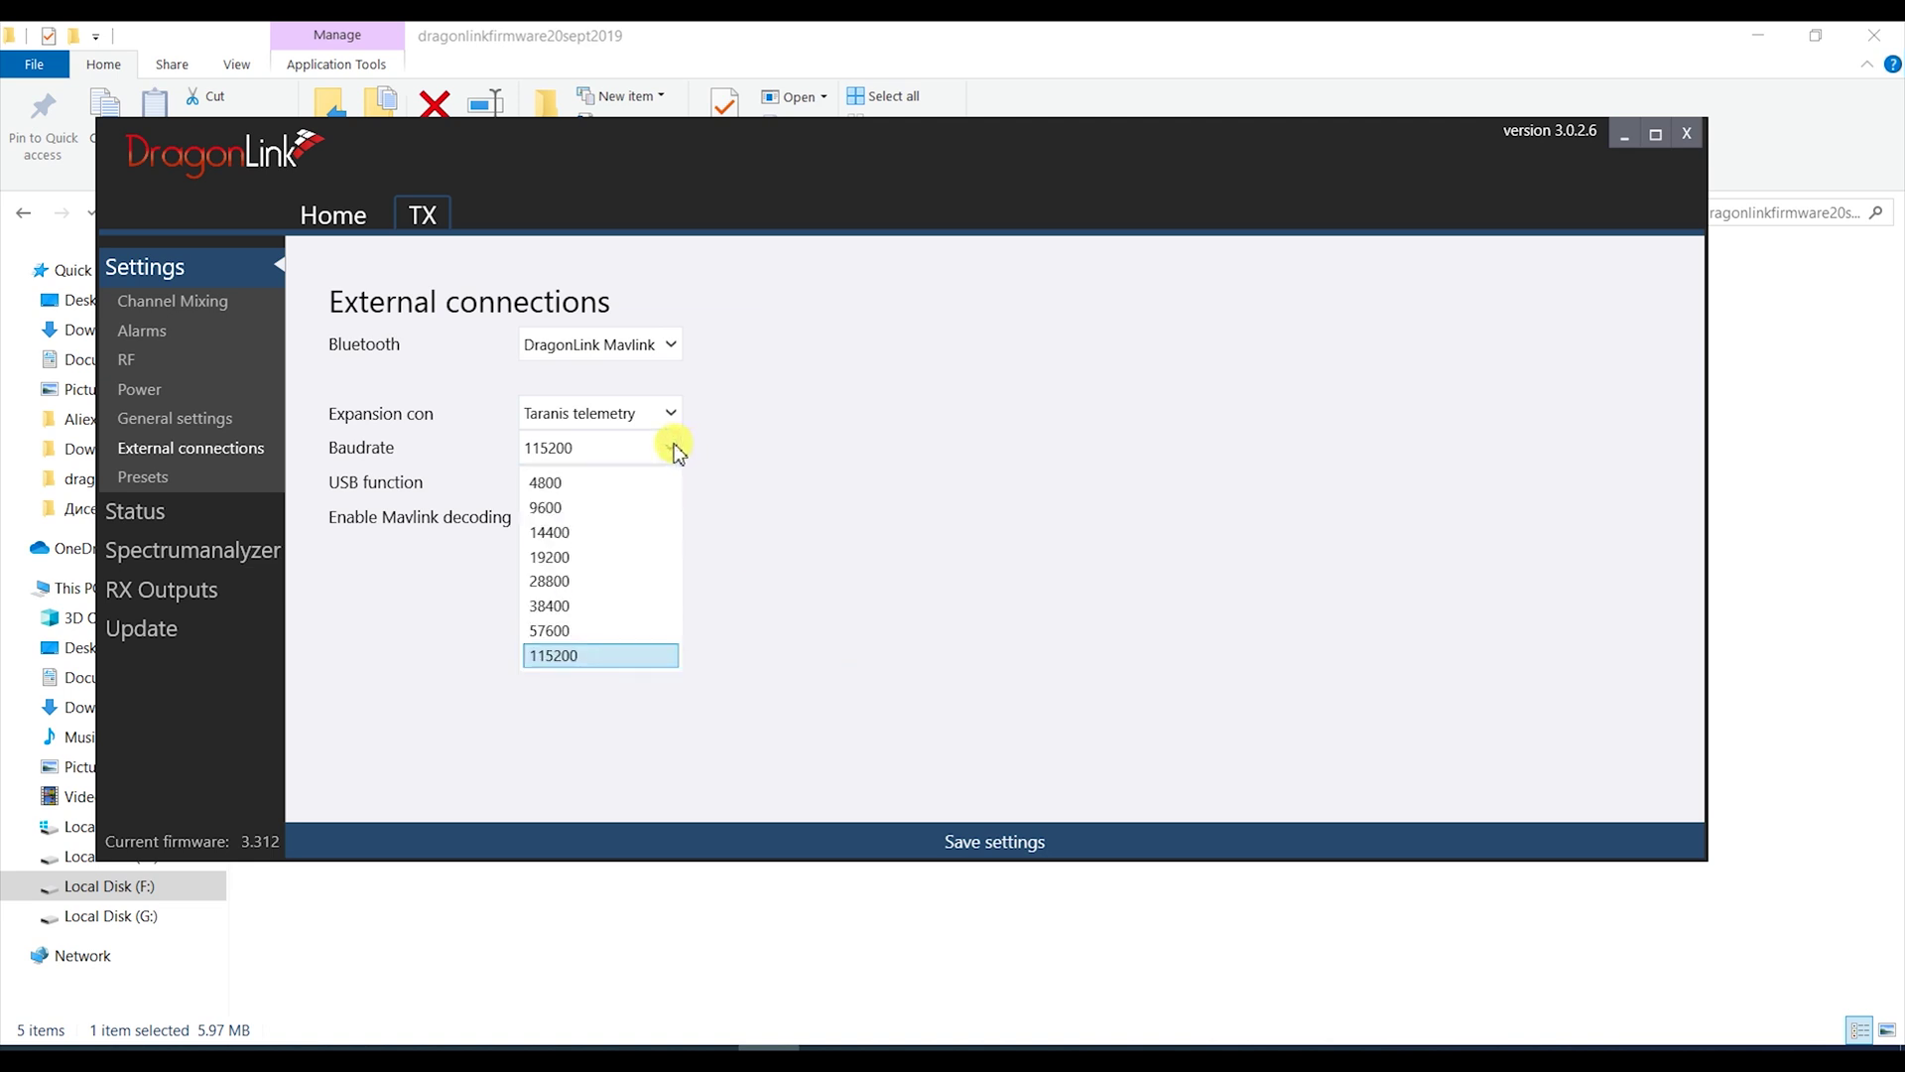
{"action": "left_click", "coordinate": [558, 653]}
{"action": "left_click", "coordinate": [957, 839]}
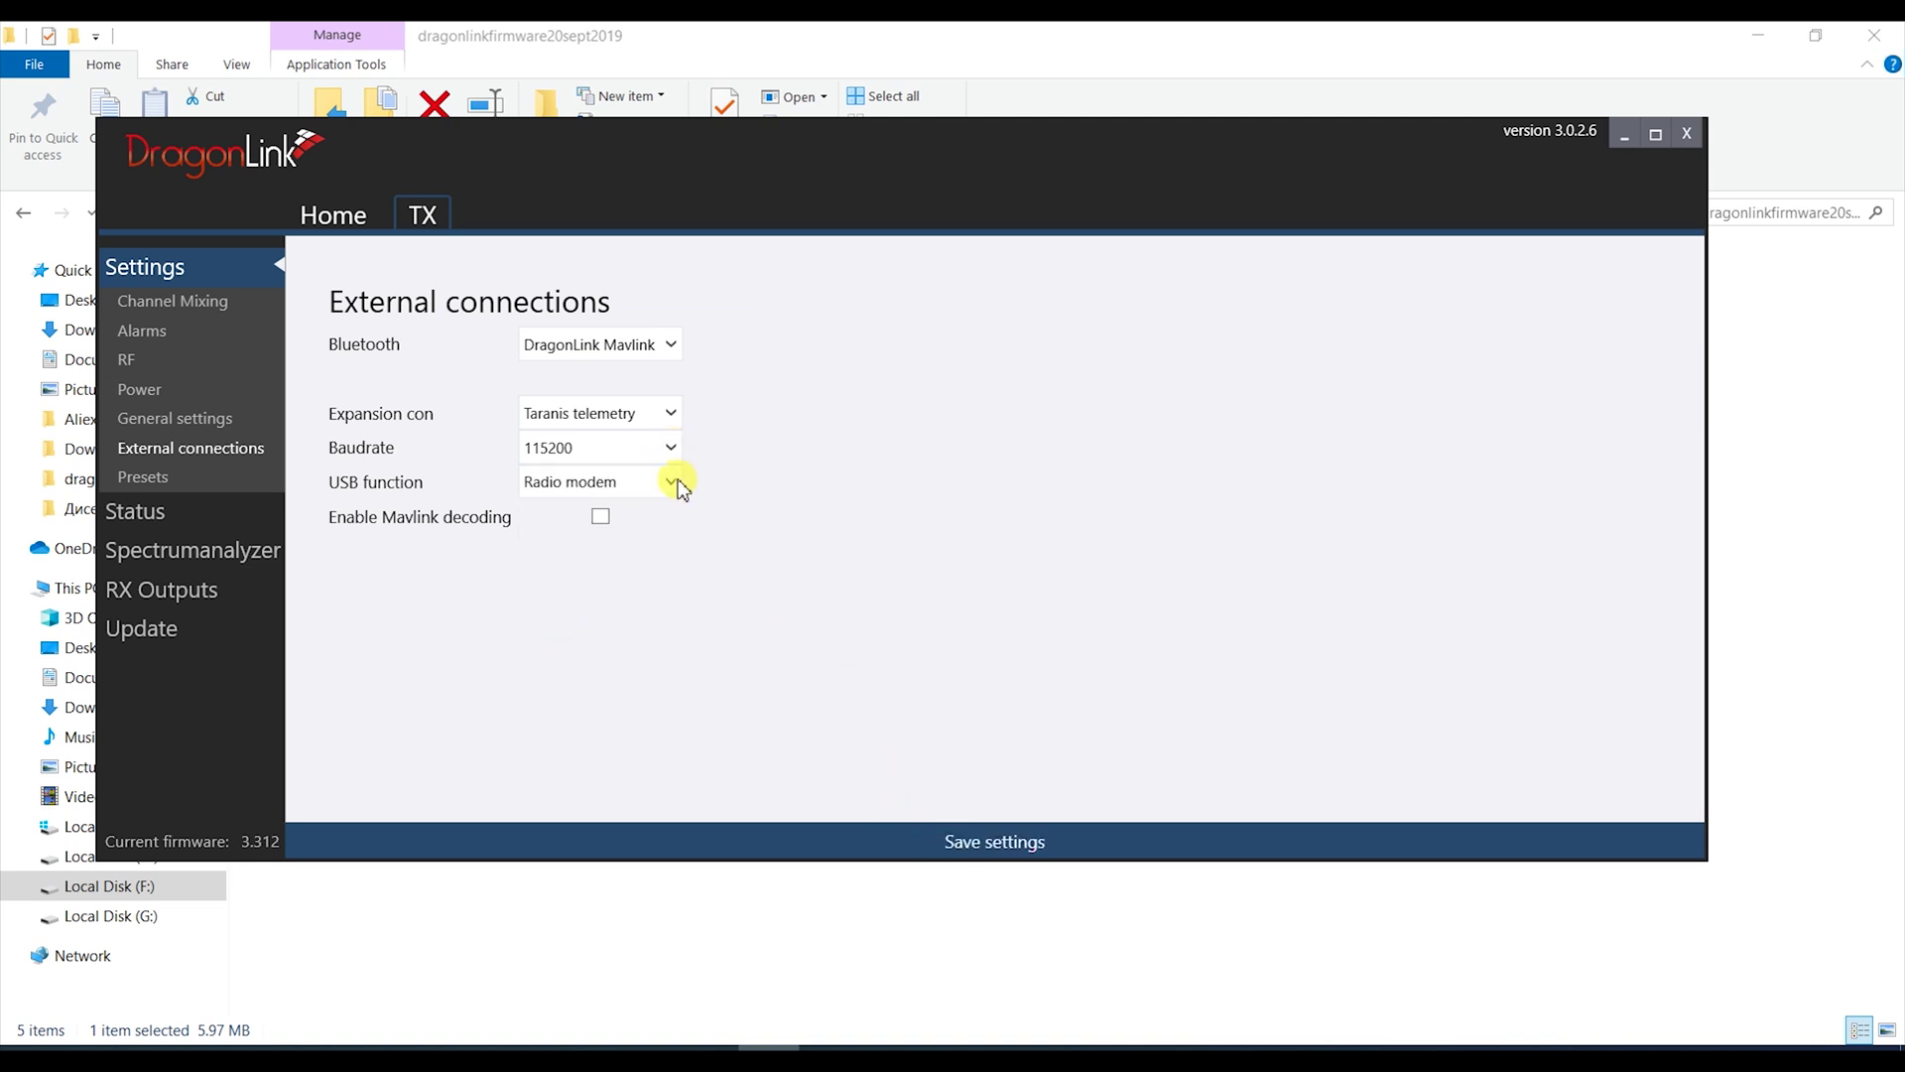
Keep Bluetooth on DragonLink Mavlink, save again, and acknowledge the USB mode warning
{"action": "left_click", "coordinate": [678, 344]}
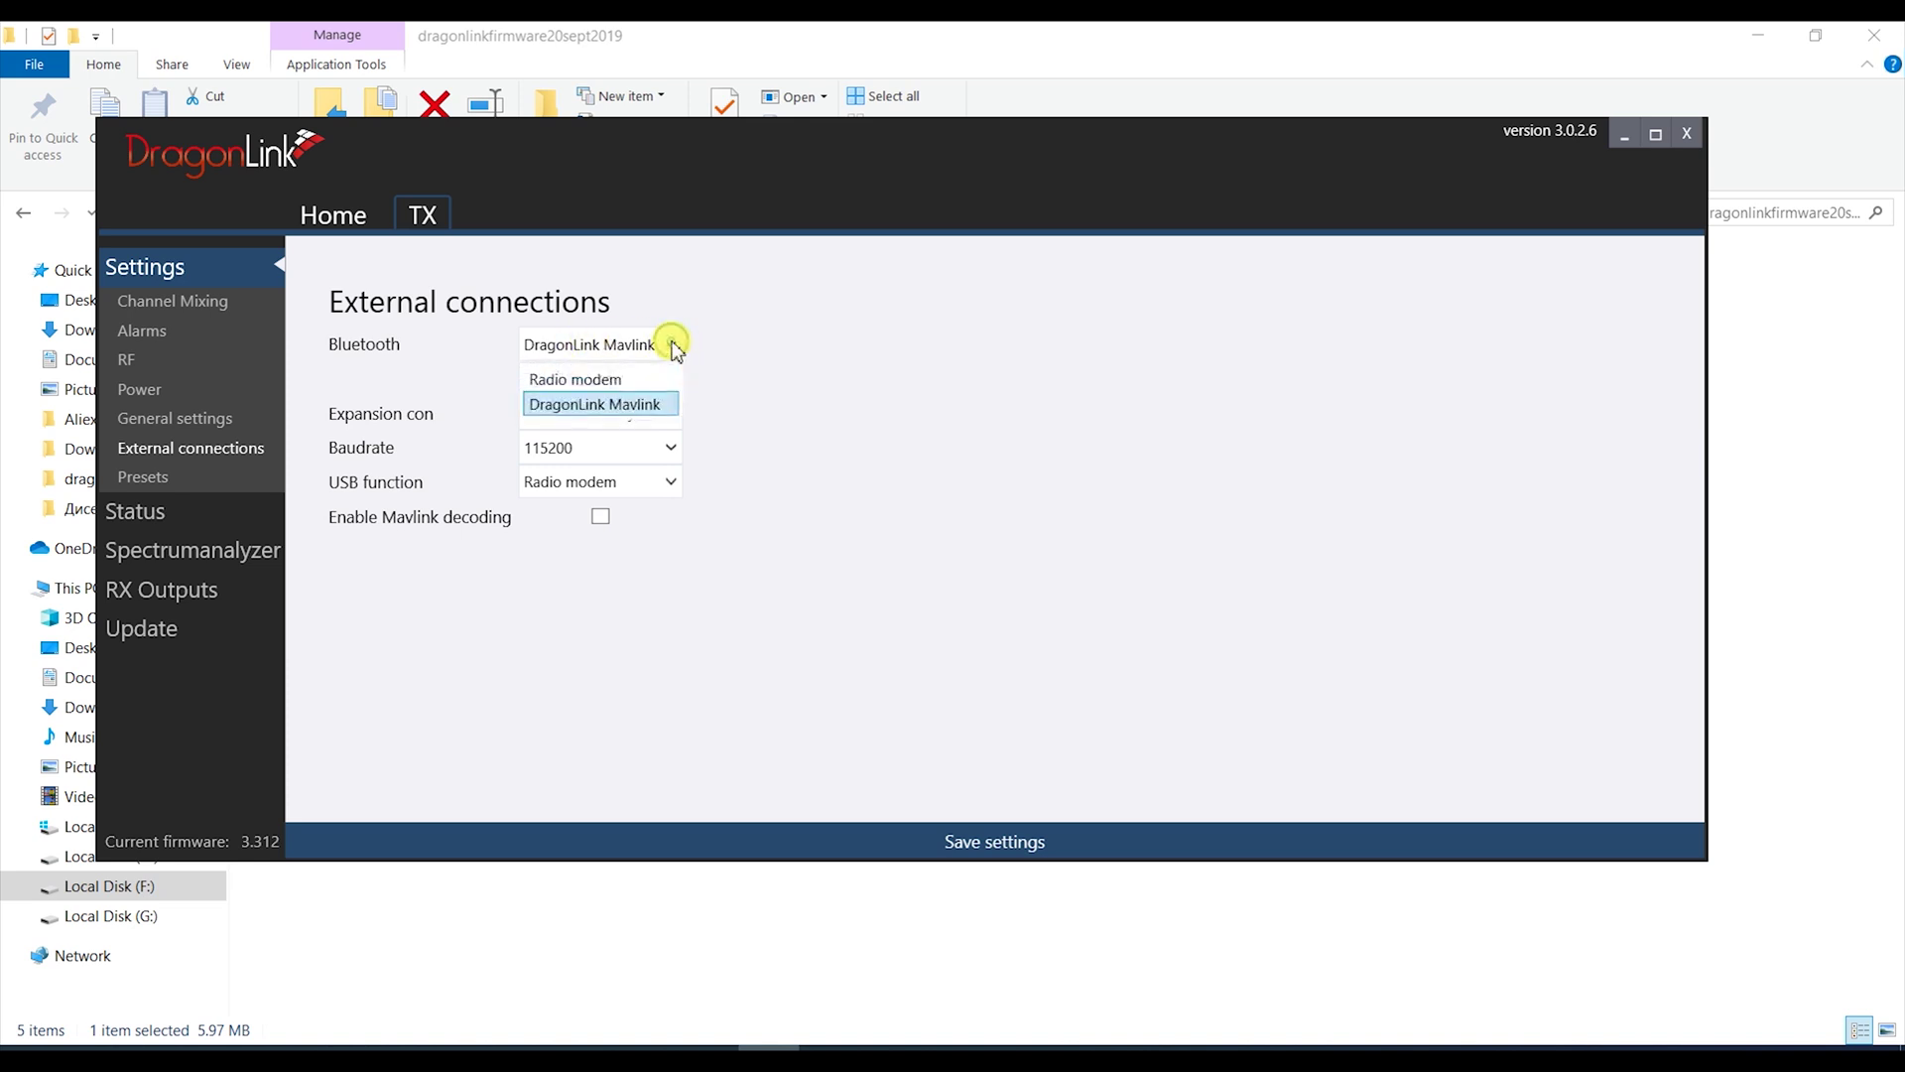
{"action": "left_click", "coordinate": [678, 344]}
{"action": "left_click", "coordinate": [971, 842]}
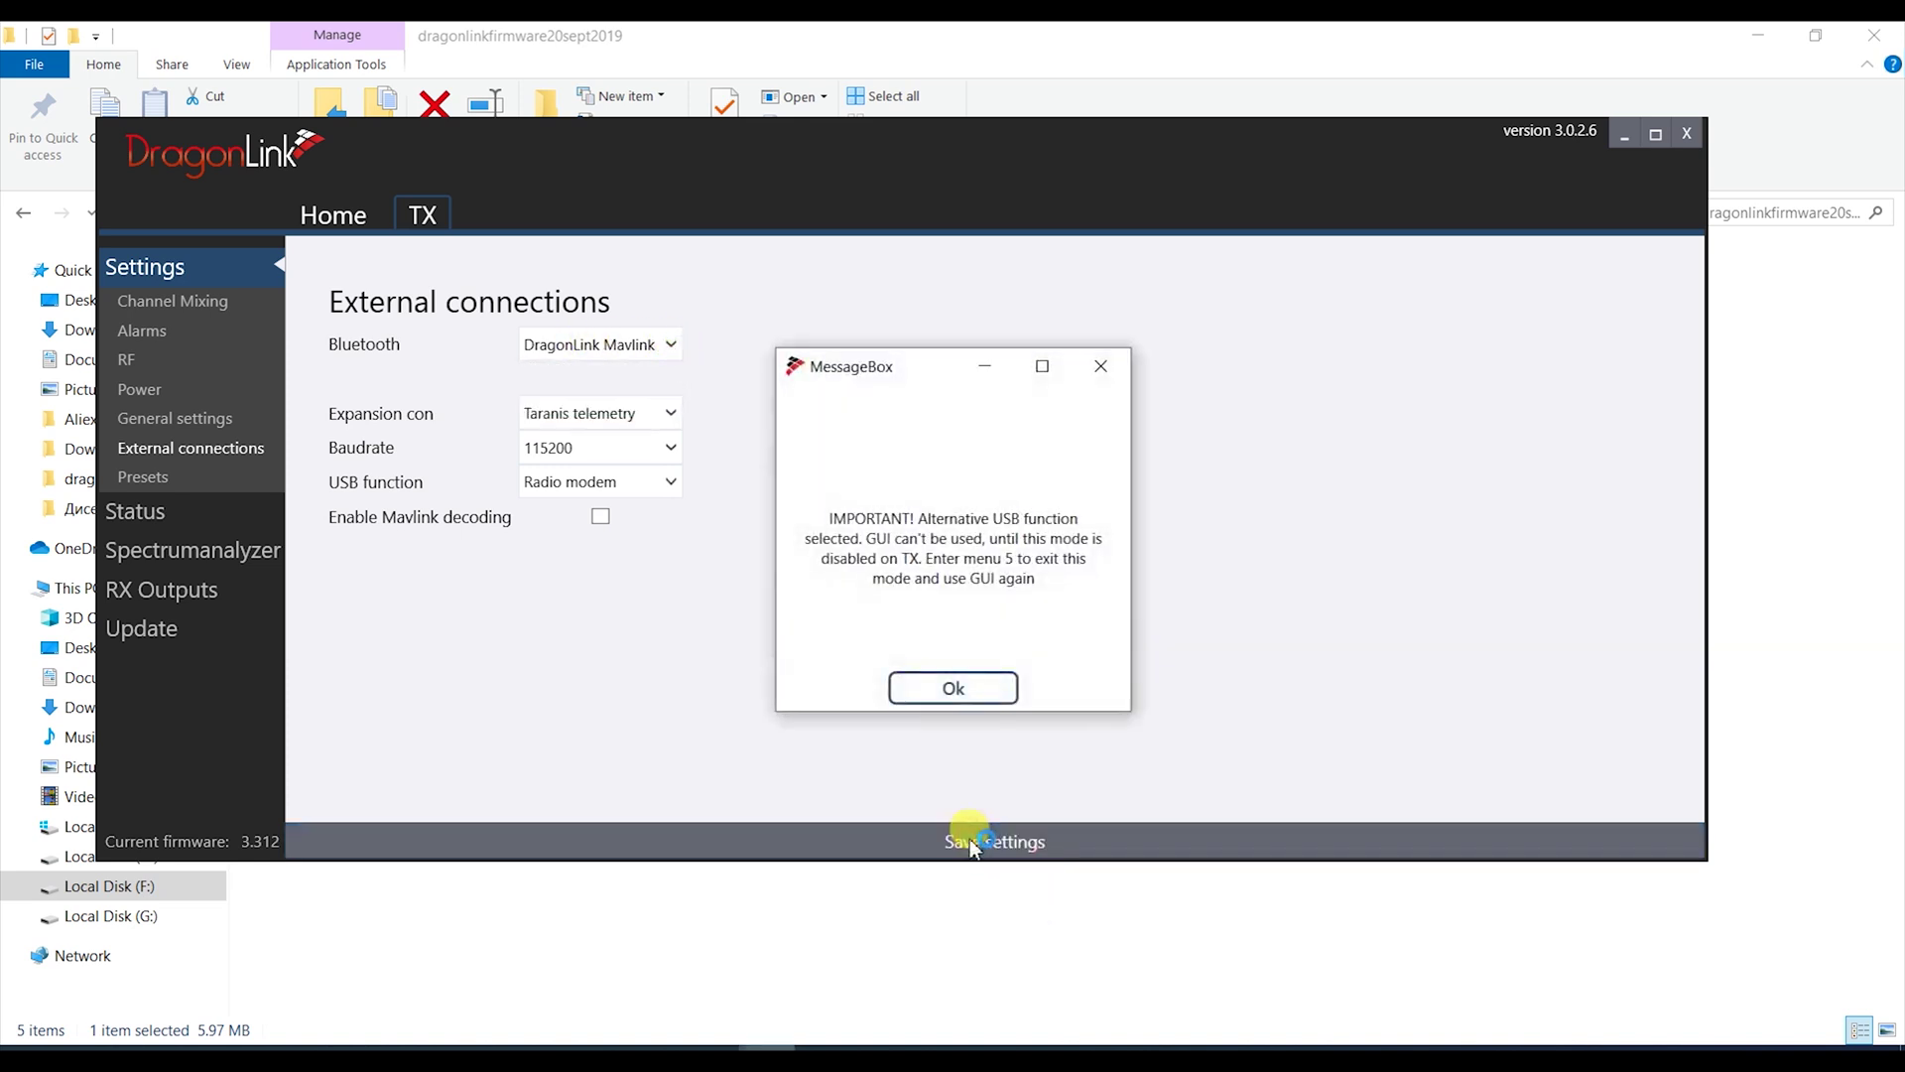
{"action": "left_click", "coordinate": [954, 690]}
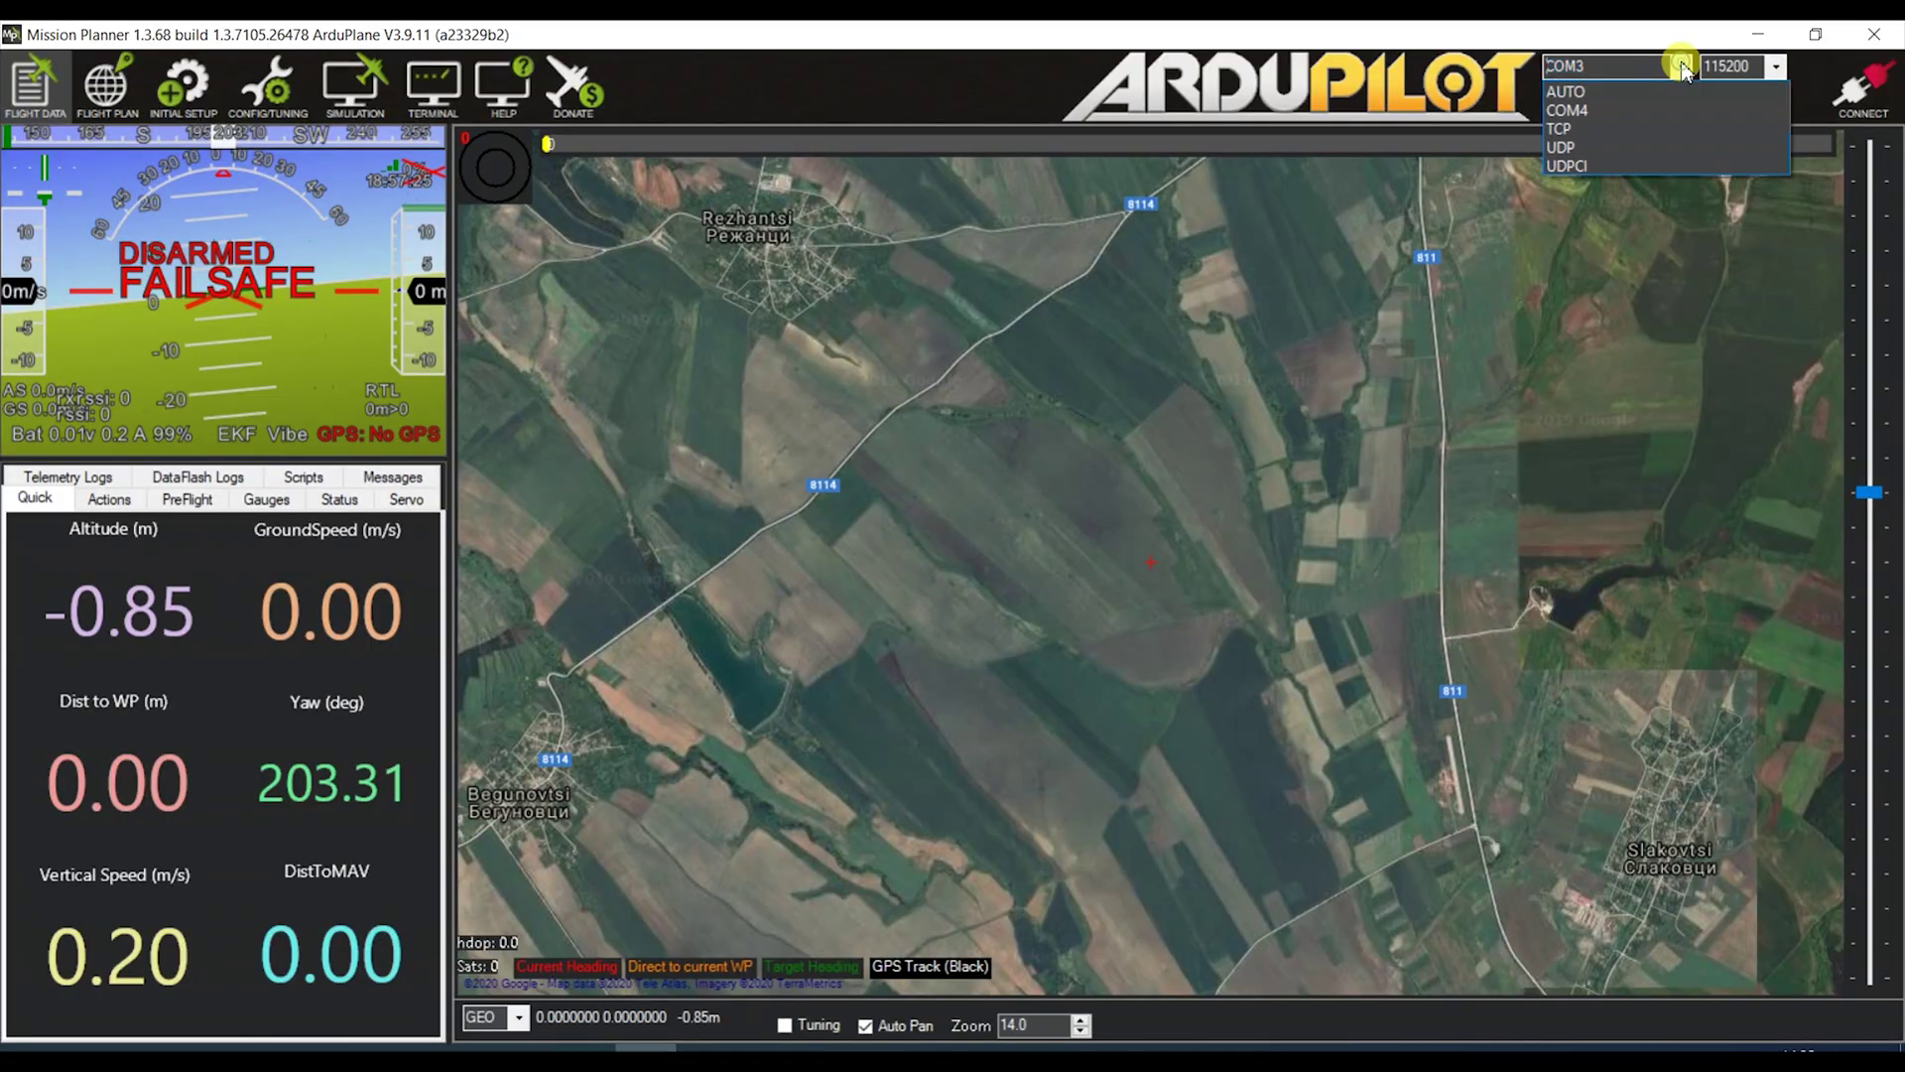
Connect Mission Planner over MAVLink on COM4 at 115200 baud
{"action": "left_click", "coordinate": [1567, 110]}
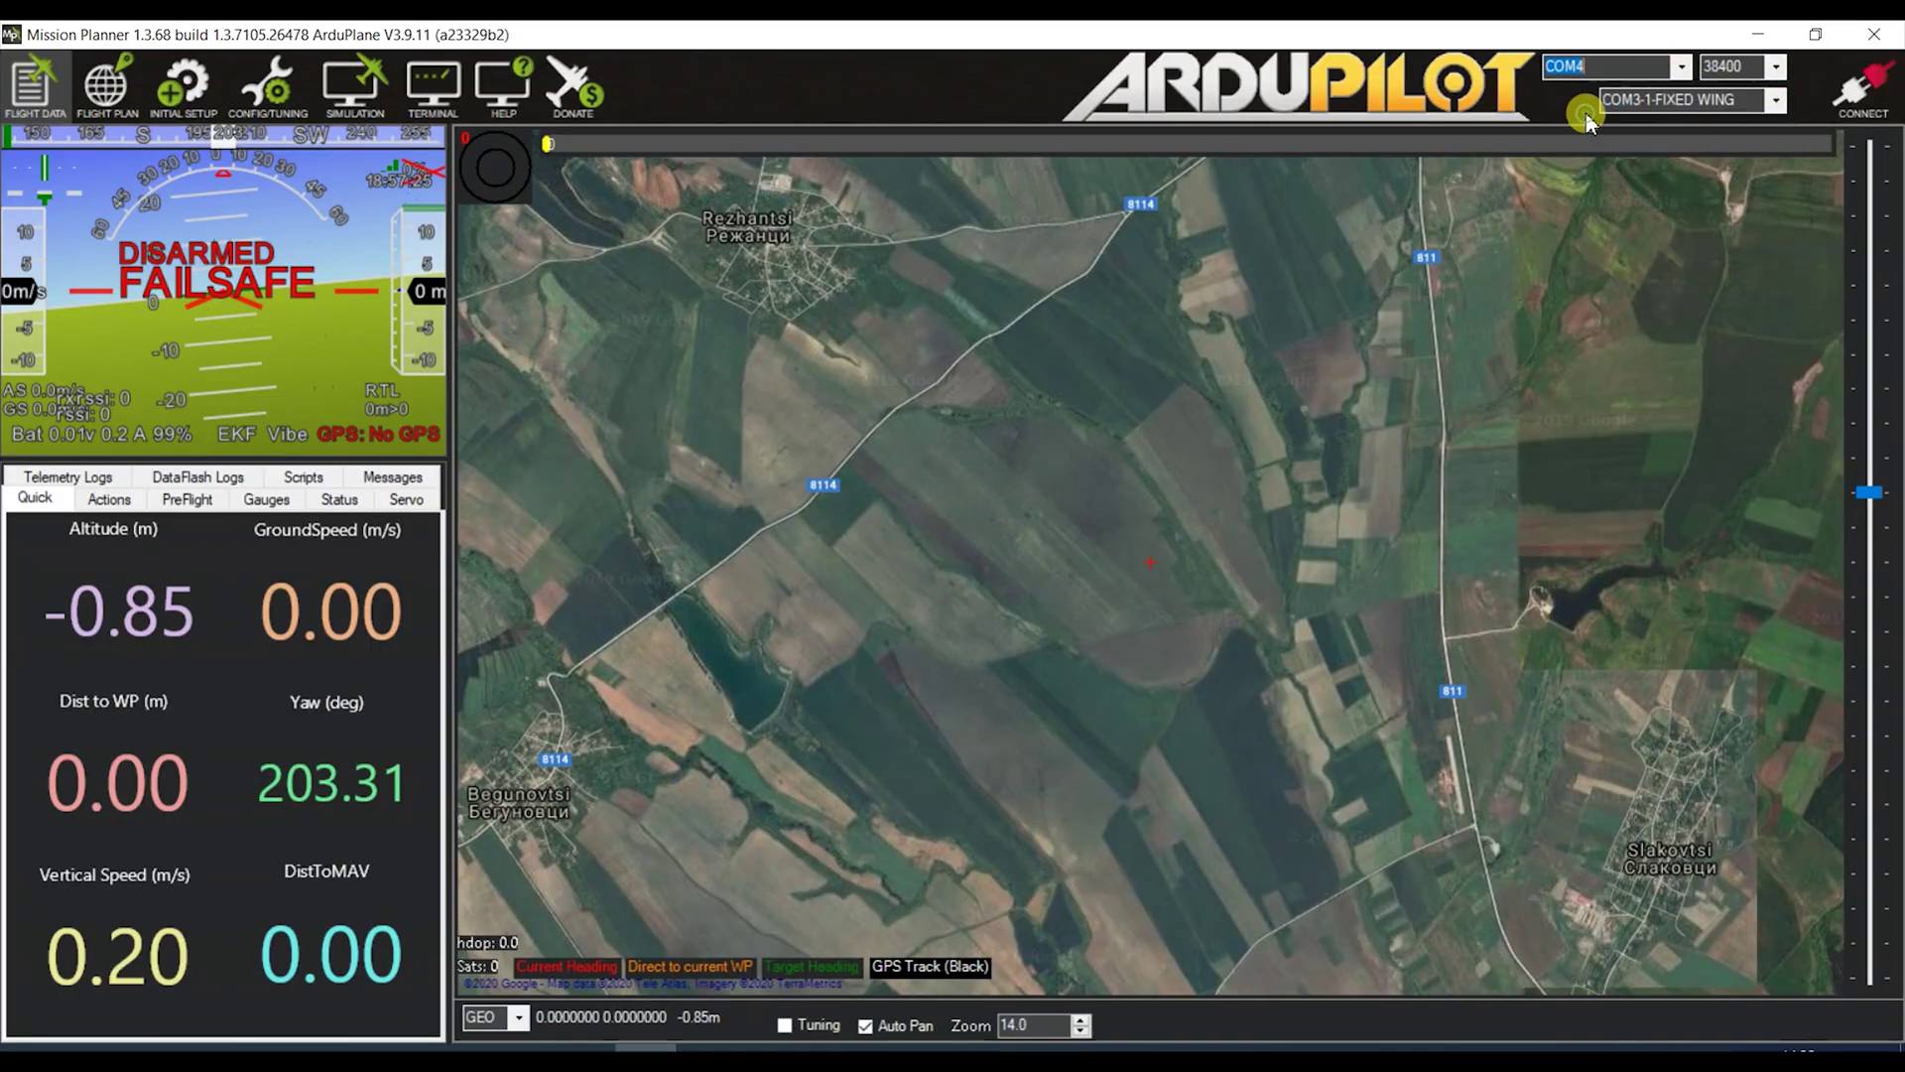
{"action": "left_click", "coordinate": [1777, 66]}
{"action": "left_click", "coordinate": [1736, 198]}
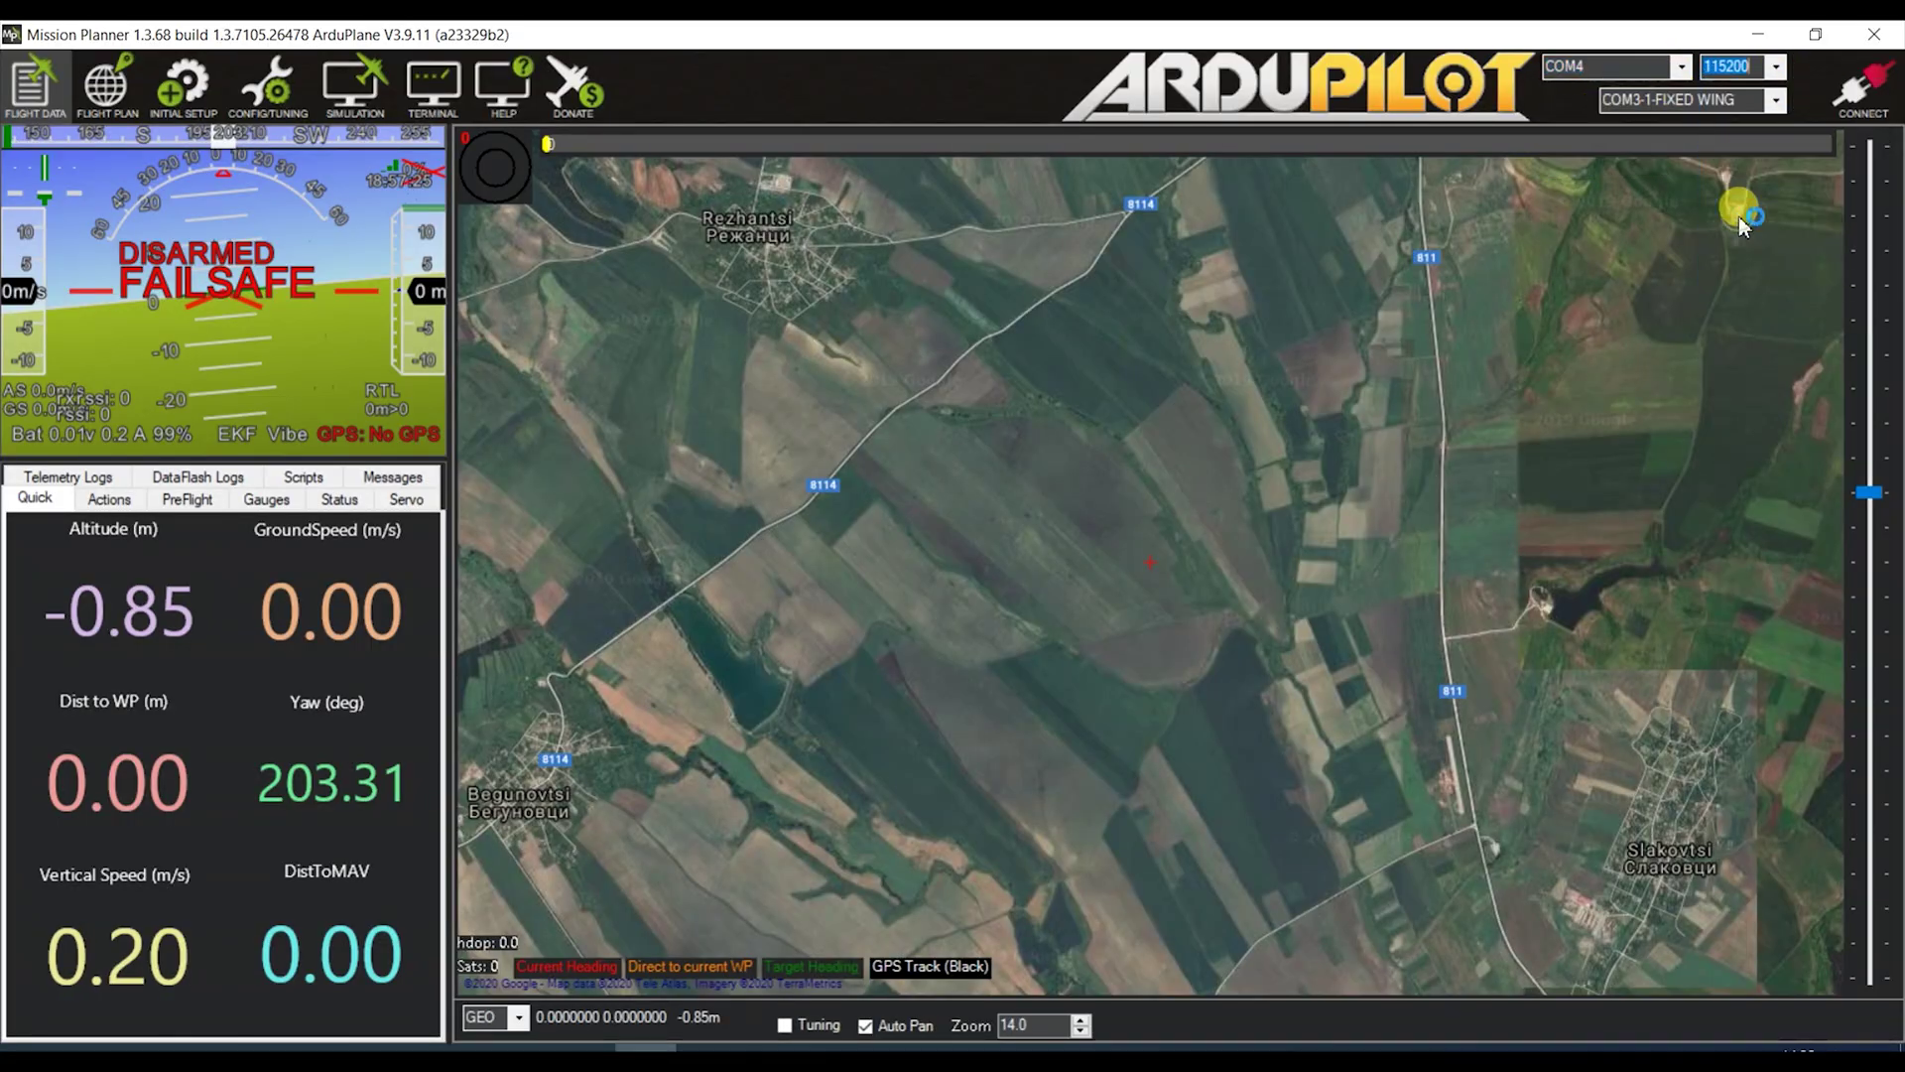
{"action": "left_click", "coordinate": [1858, 93]}
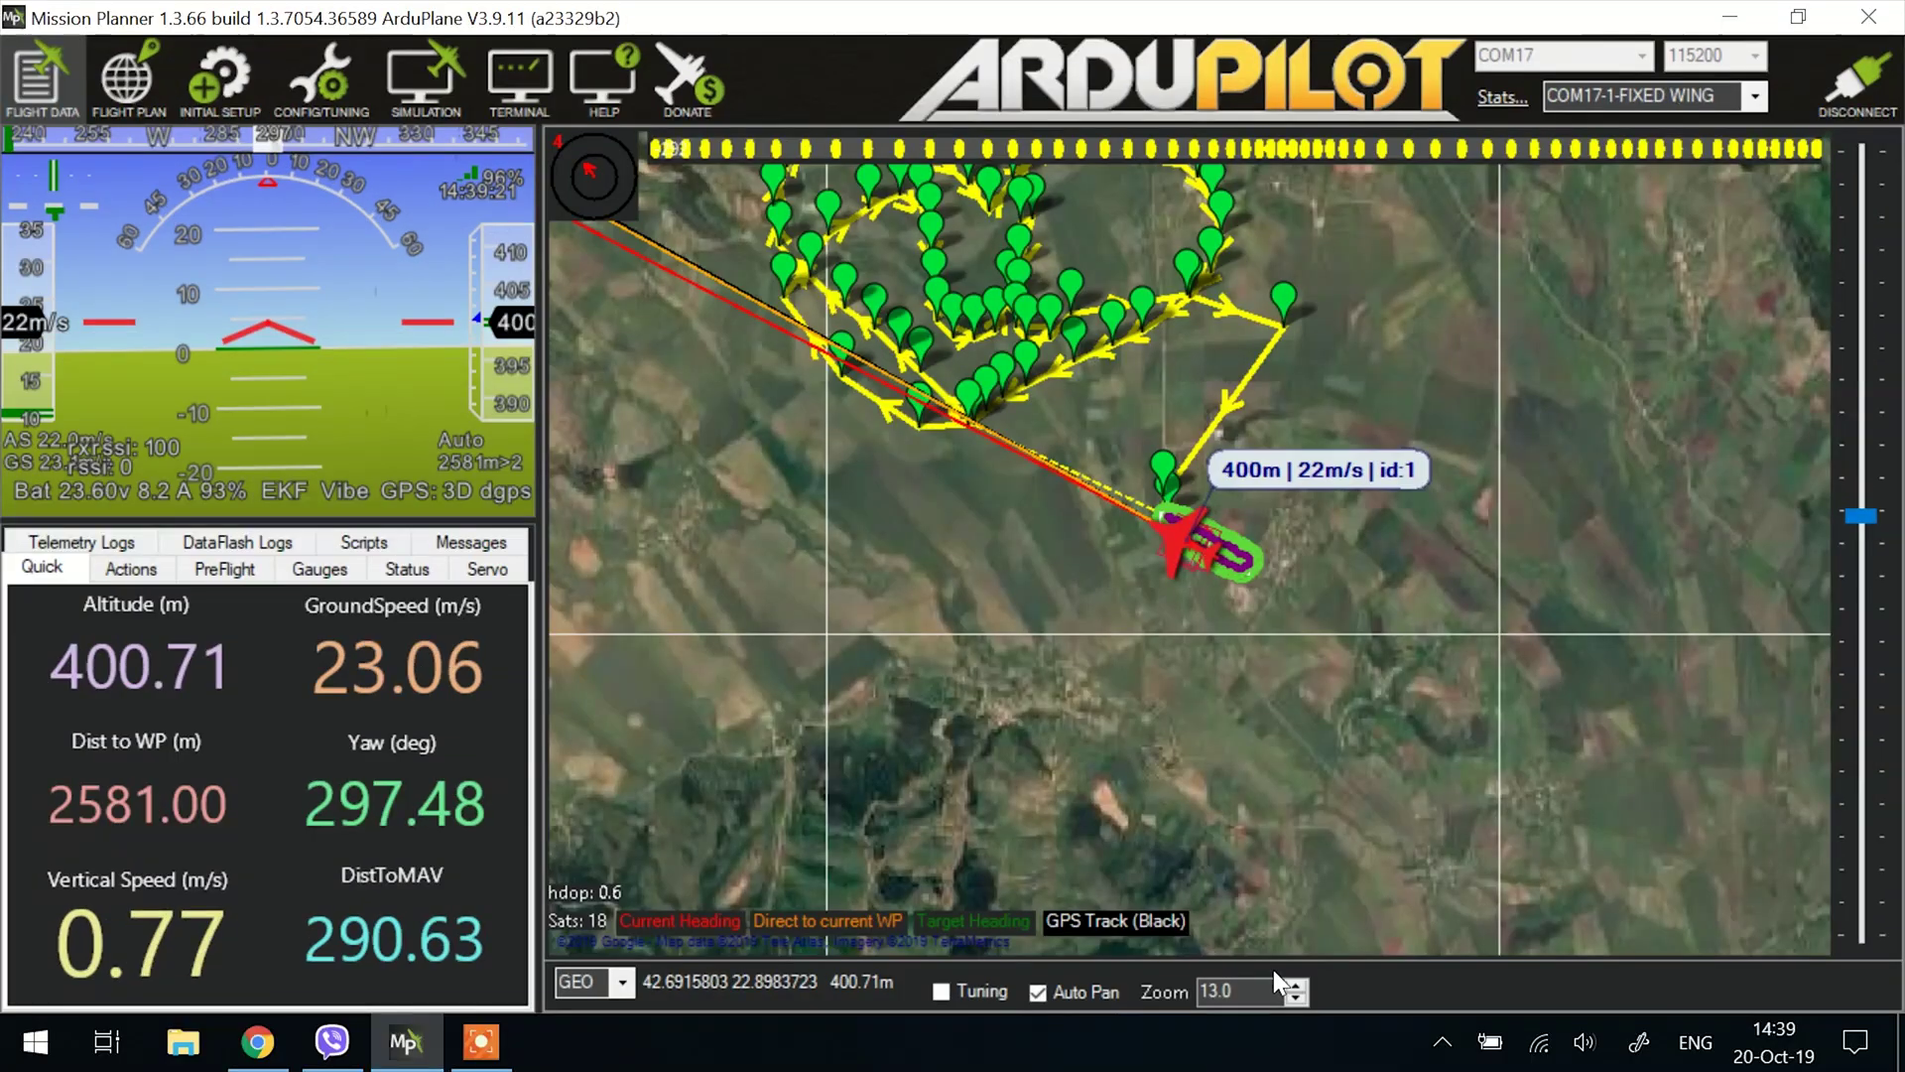
Zoom the Flight Data map in on the heart-shaped mission to follow the plane
{"action": "scroll", "coordinate": [1760, 328], "scroll_direction": "up", "scroll_amount": 5}
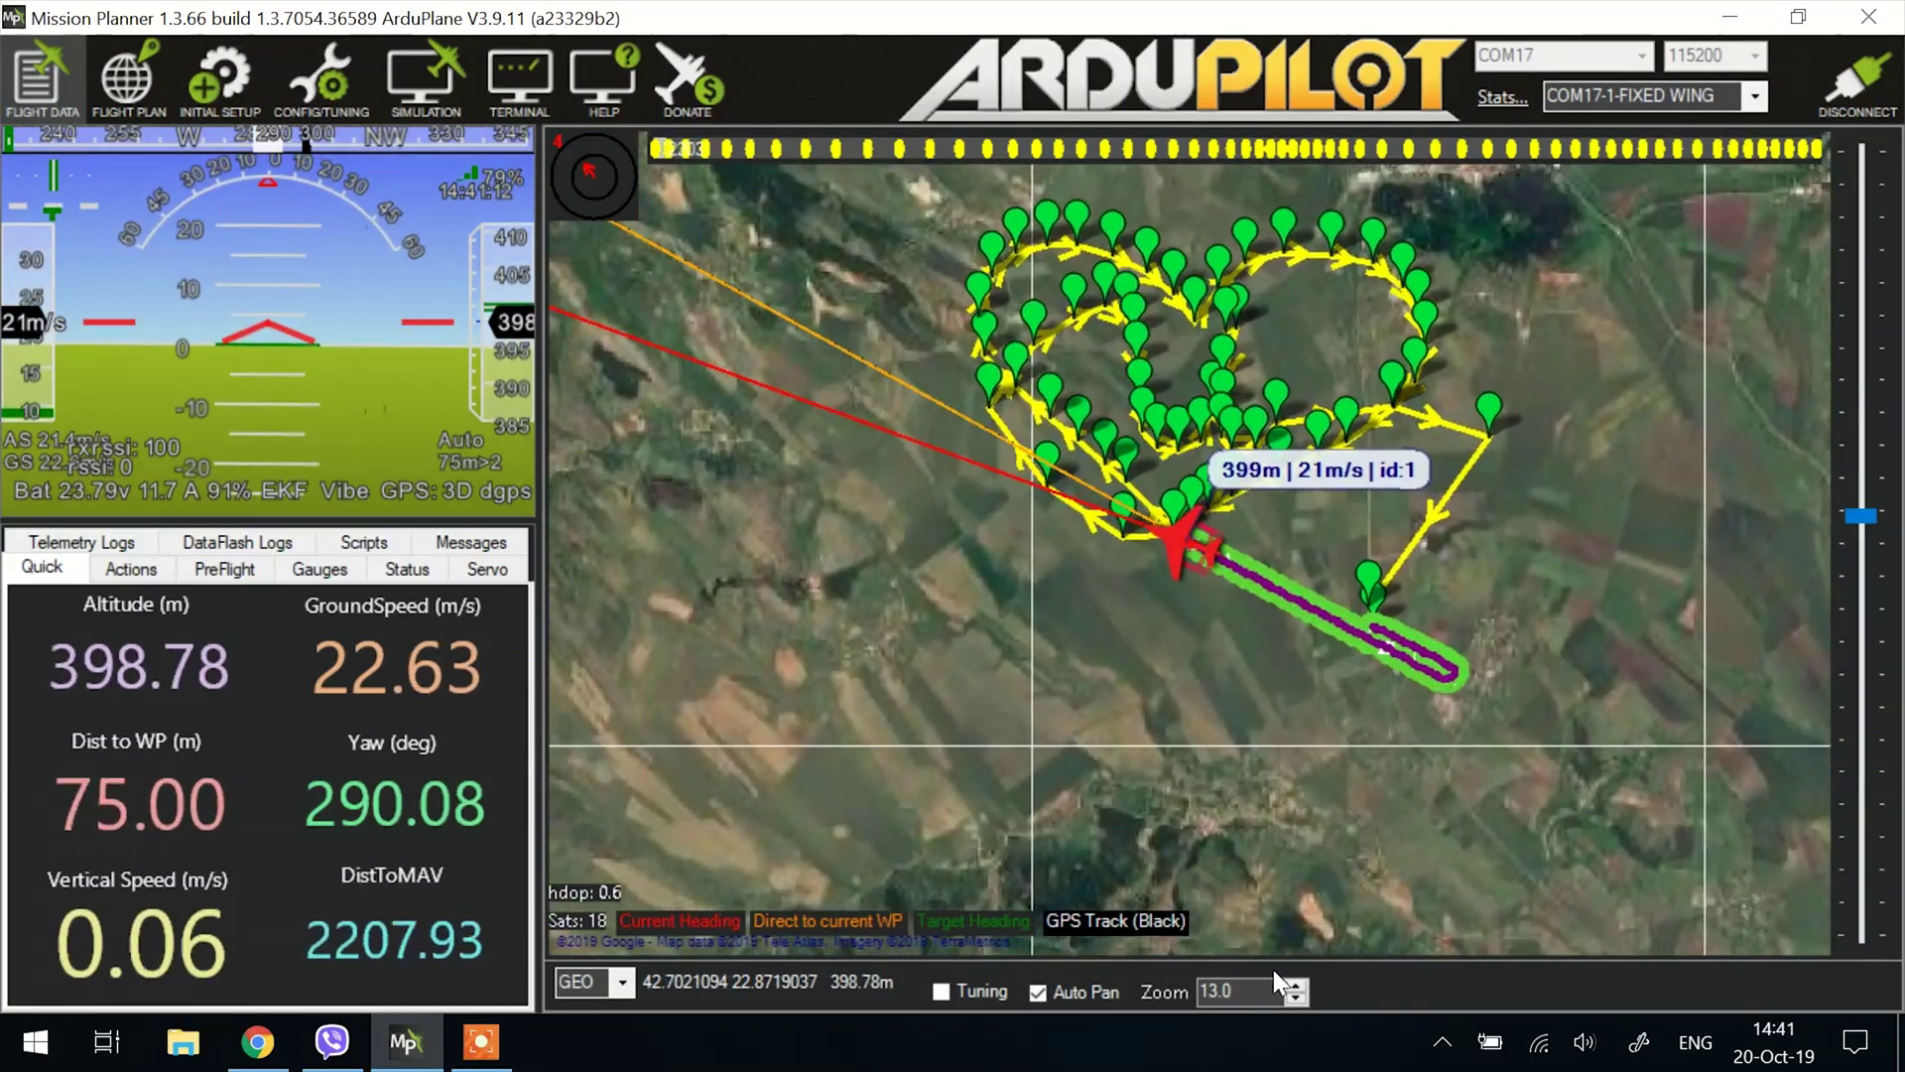